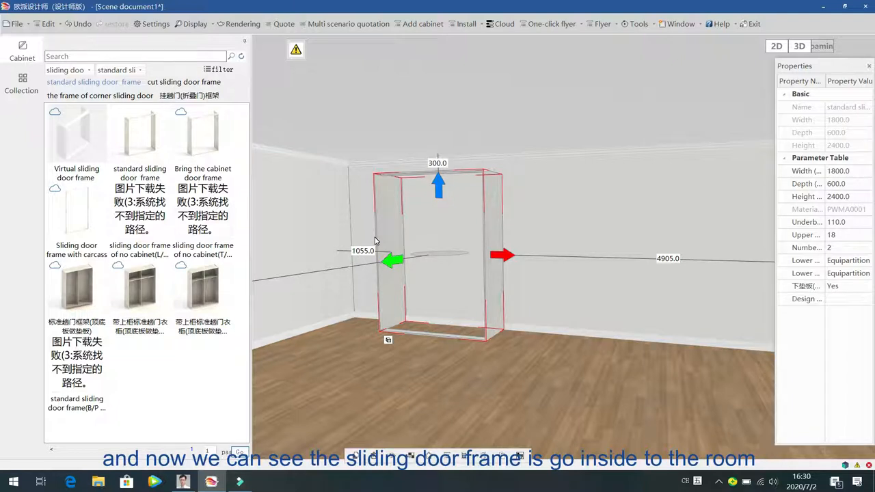
# Widen the properties display and set the standard sliding door frame's width to 2400.
pyautogui.doubleClick(387, 223)
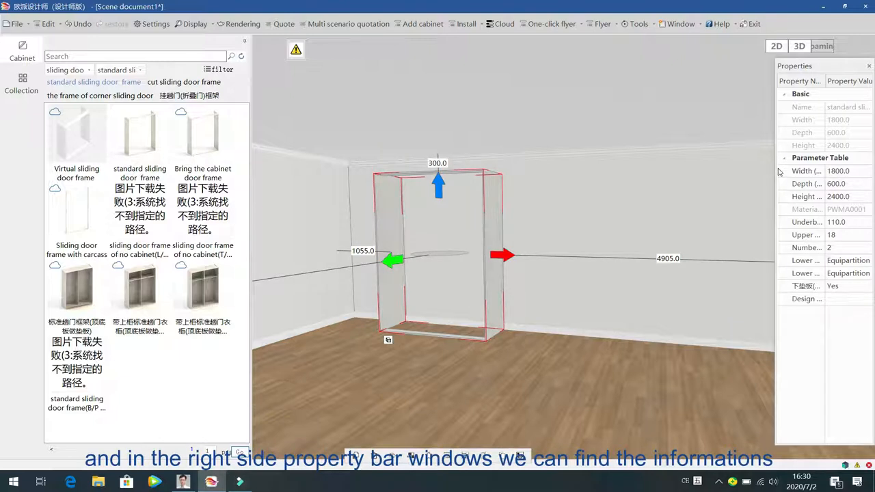
pyautogui.moveTo(774, 178); pyautogui.dragTo(706, 185)
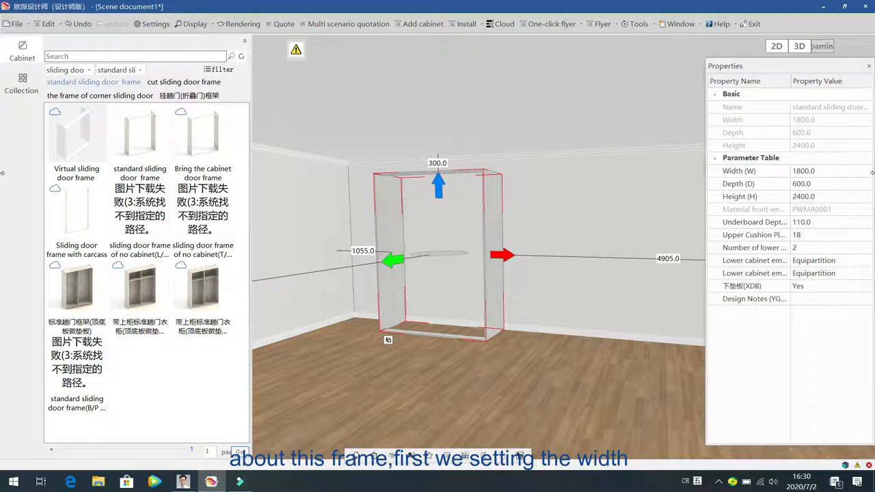
pyautogui.click(838, 171)
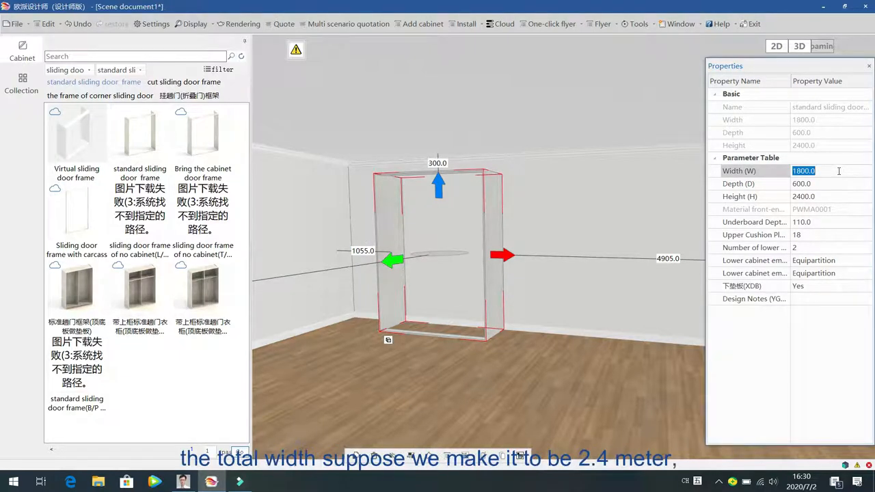
pyautogui.write('2400')
pyautogui.press('Return')
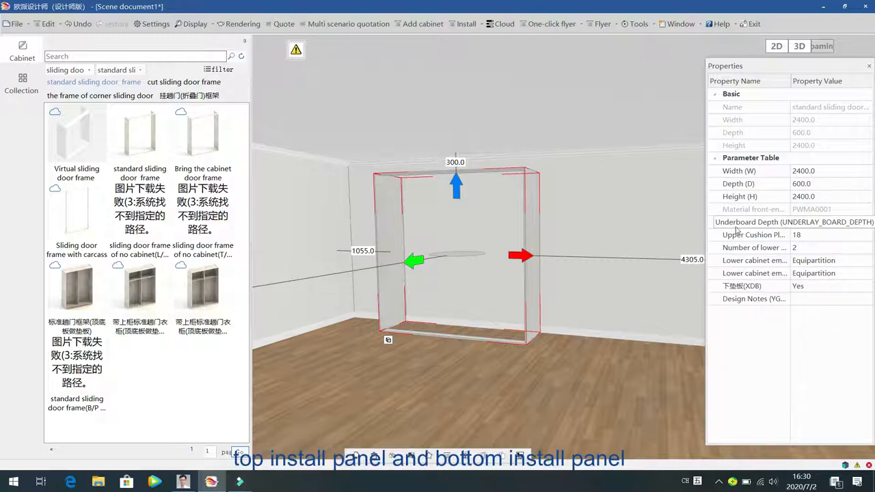
# Examine the frame's bottom install panel and top install panel one after the other.
pyautogui.click(592, 373)
pyautogui.scroll(1, 592, 373)
pyautogui.moveTo(592, 373); pyautogui.dragTo(593, 401, button='middle')
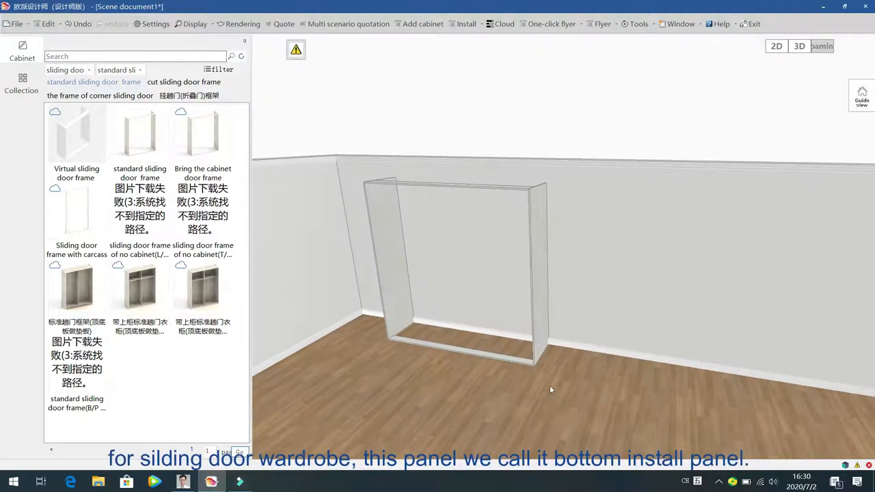
pyautogui.click(457, 352)
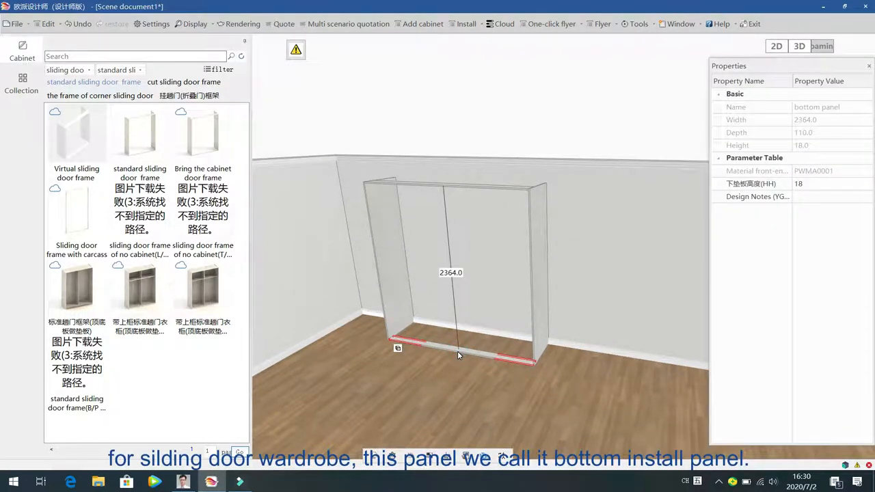
pyautogui.click(429, 185)
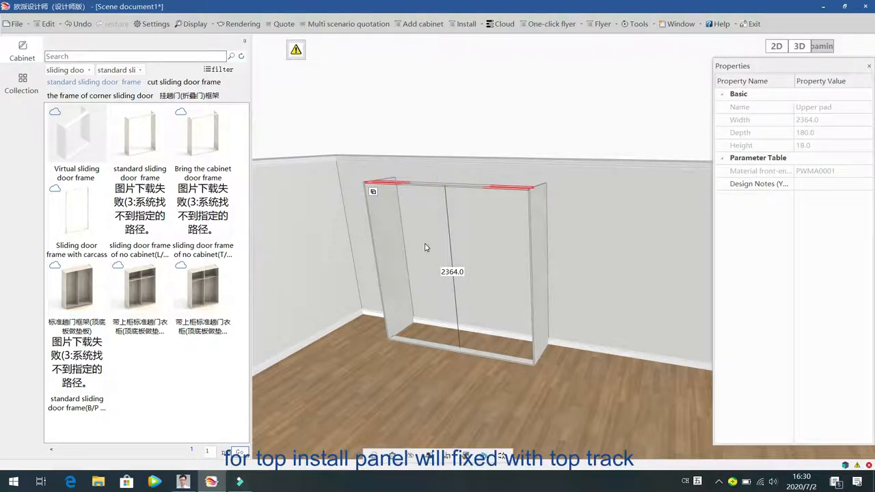
pyautogui.press('Up')
pyautogui.scroll(-1, 425, 247)
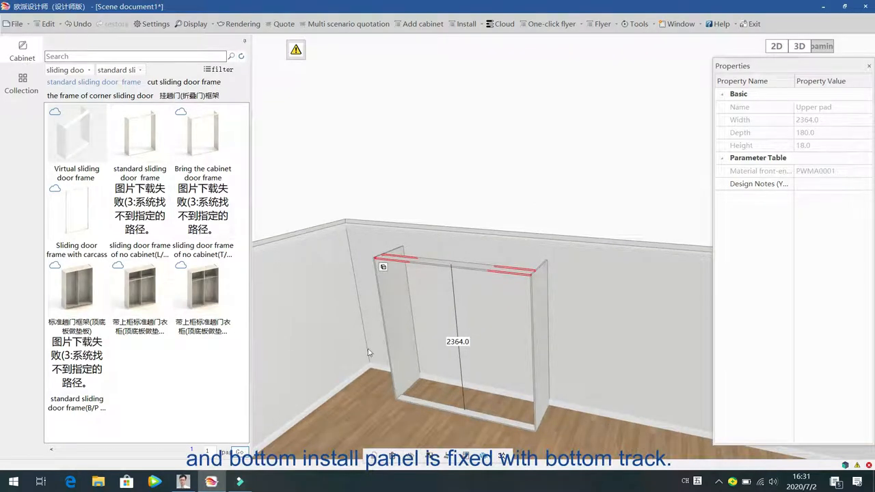
pyautogui.click(420, 403)
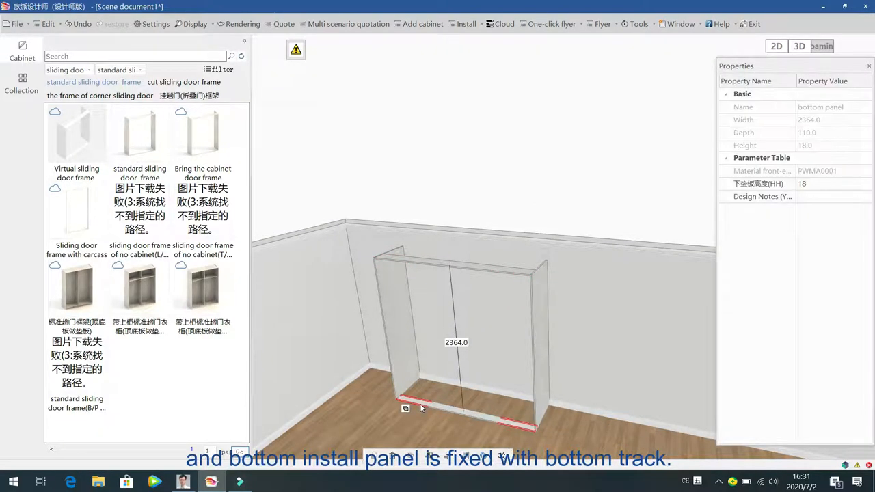
# Choose 110.0 as the sliding door frame's underboard depth and view the upper cushion thickness options.
pyautogui.click(389, 290)
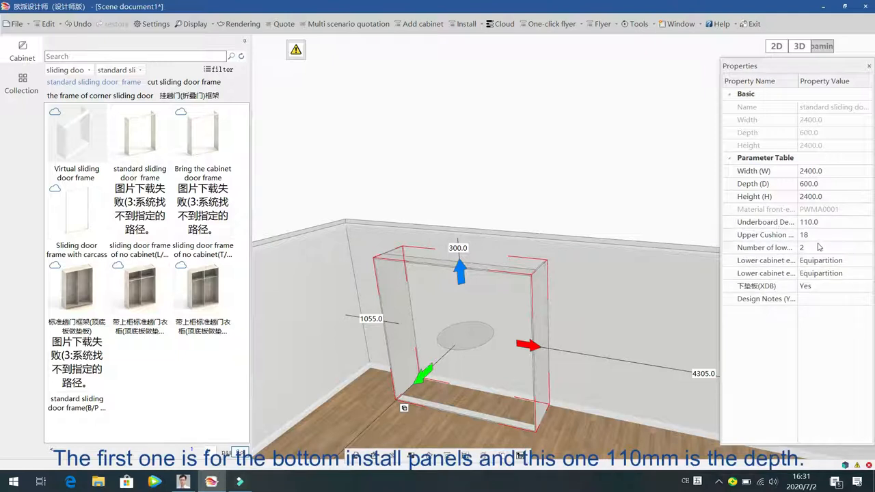
pyautogui.click(859, 222)
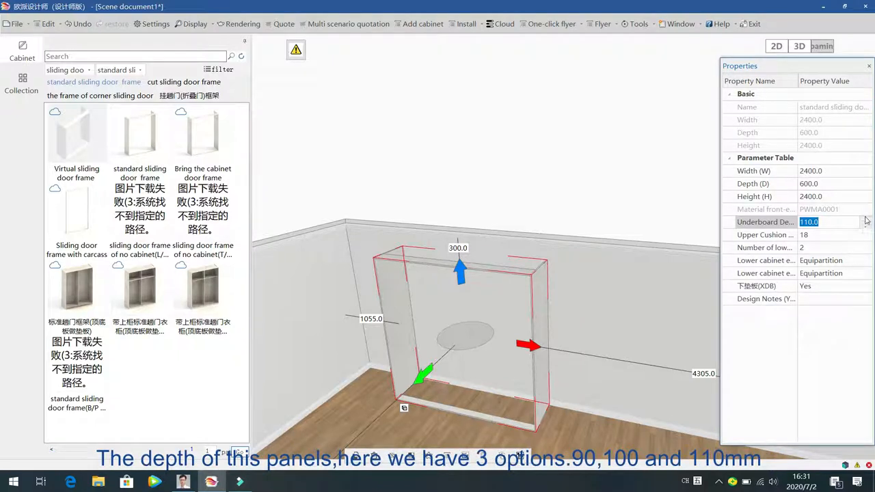
pyautogui.click(865, 221)
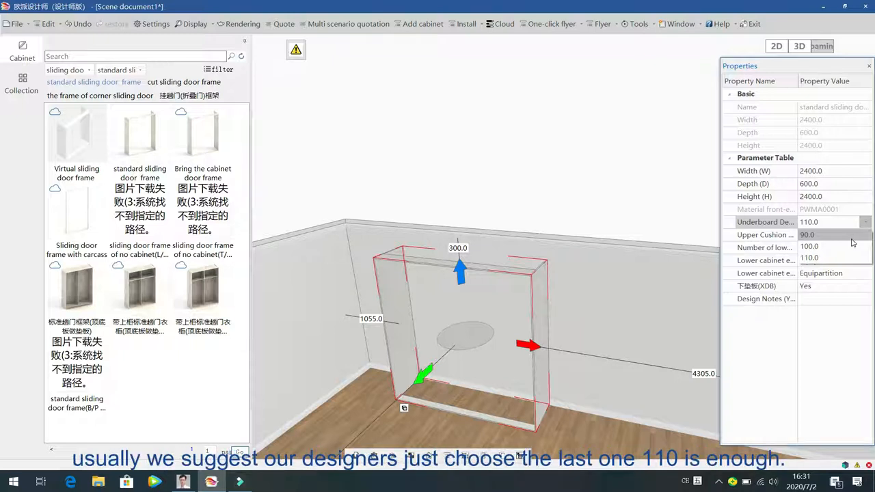
pyautogui.click(834, 258)
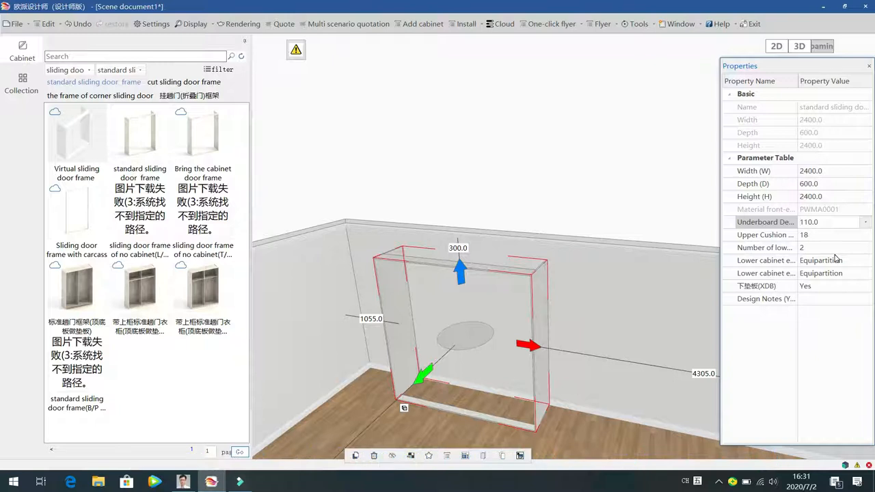
pyautogui.click(784, 235)
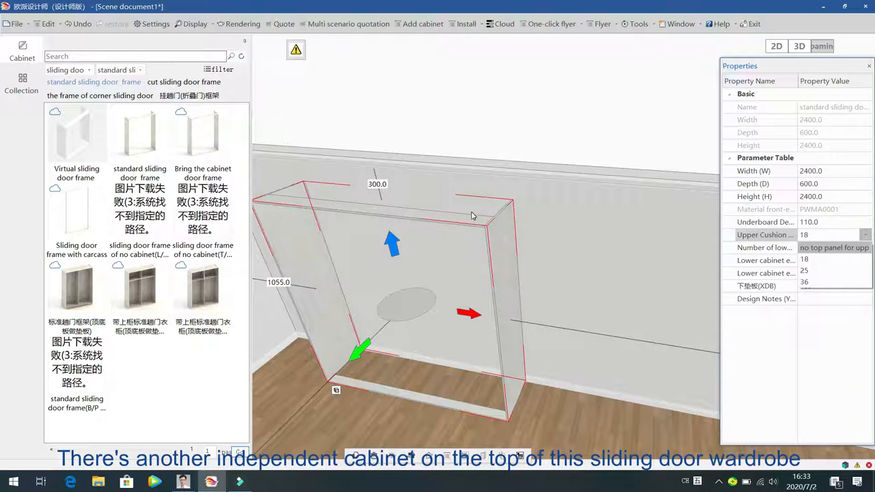
pyautogui.click(564, 228)
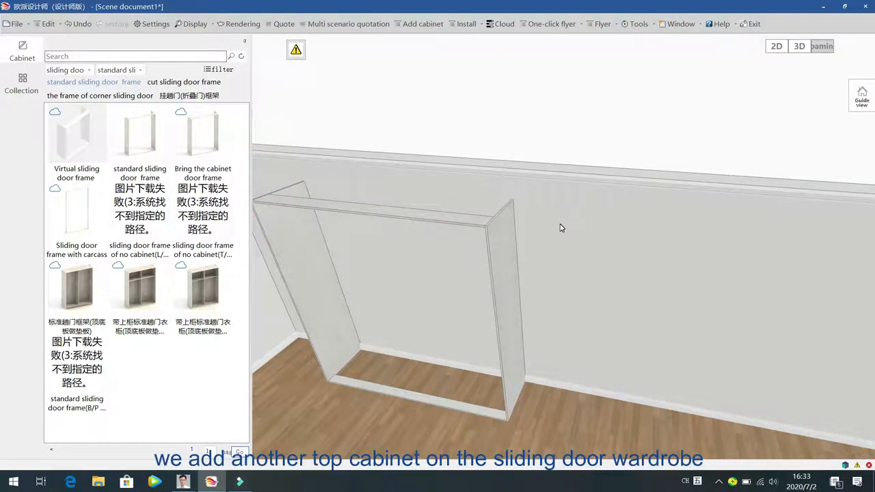
# Set the room's space height to 3500 in the 2D plan and return to the roaming view.
pyautogui.click(777, 47)
pyautogui.click(520, 222)
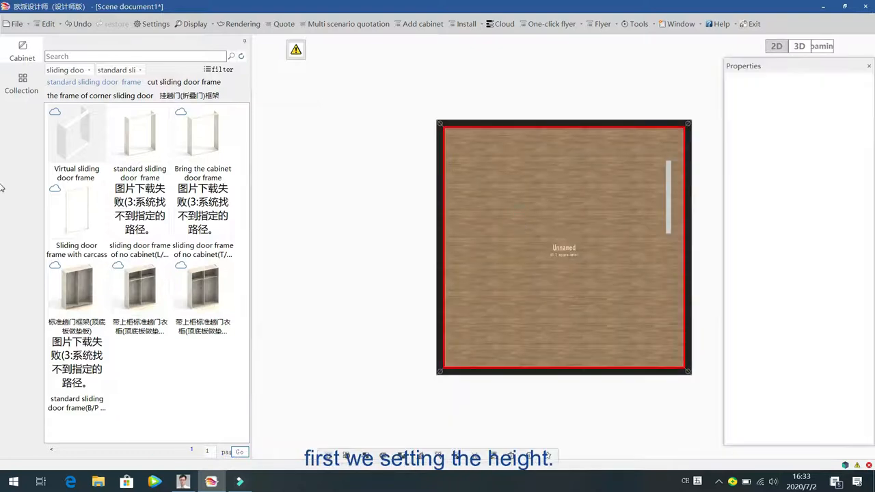
pyautogui.click(844, 122)
pyautogui.write('3500')
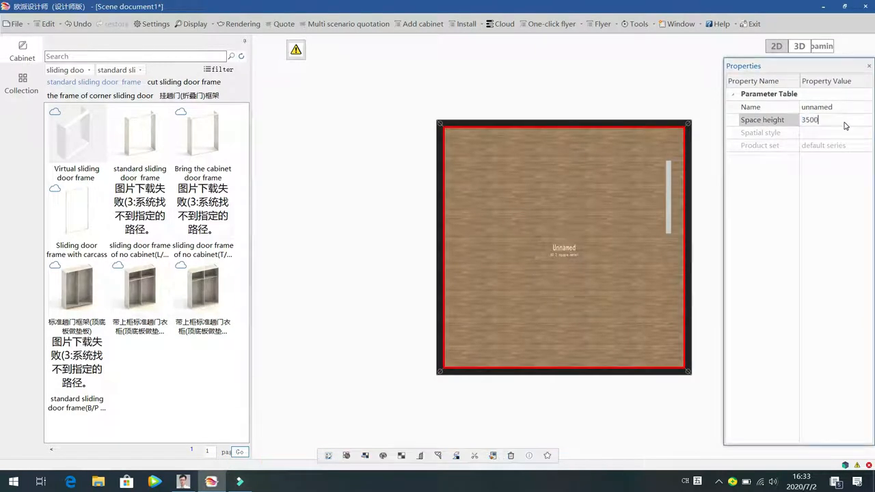
pyautogui.press('Return')
pyautogui.click(826, 47)
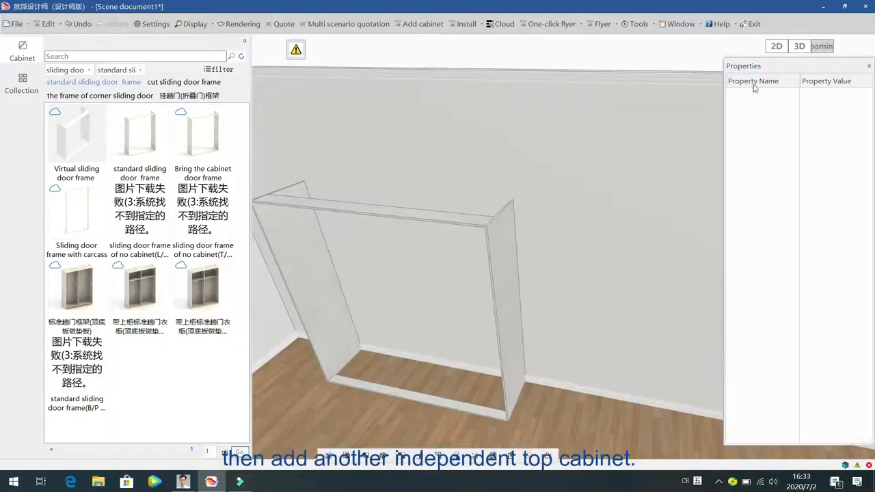
# Place a single row top cabinet from the top cabinet basic frames above the sliding door frame.
pyautogui.moveTo(590, 315); pyautogui.dragTo(589, 311, button='middle')
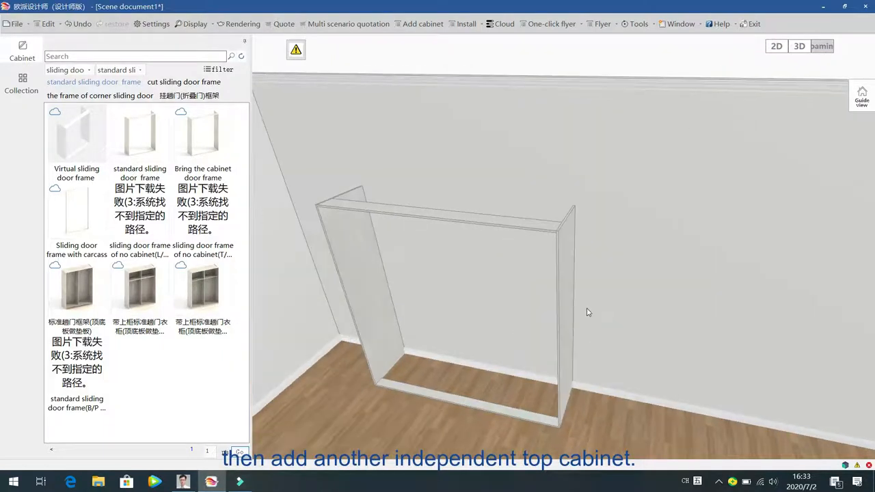
pyautogui.click(49, 26)
pyautogui.click(396, 136)
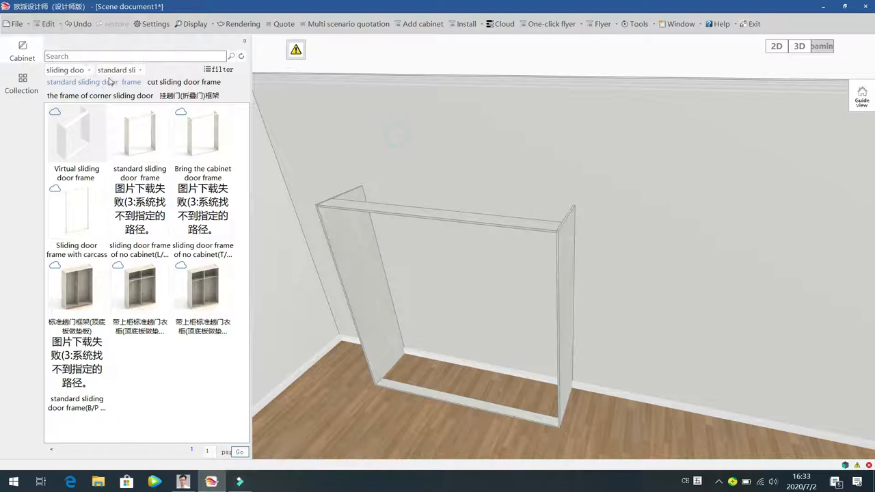
pyautogui.click(66, 70)
pyautogui.click(69, 100)
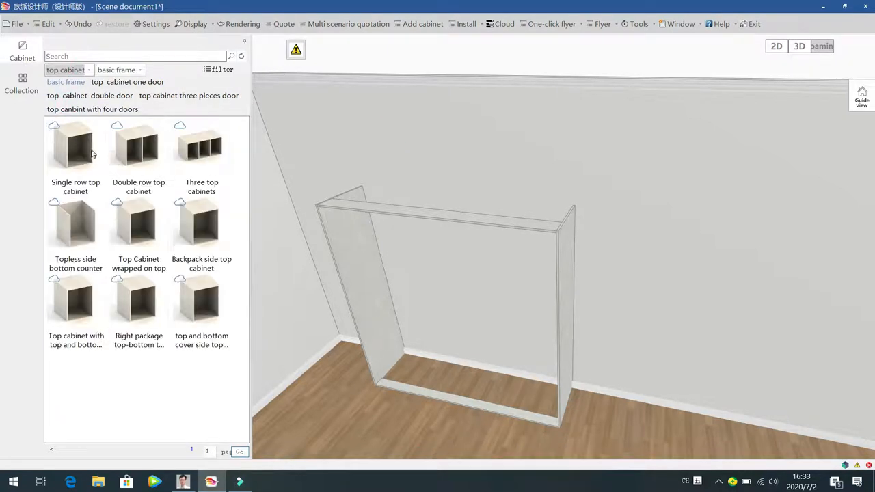
pyautogui.click(76, 147)
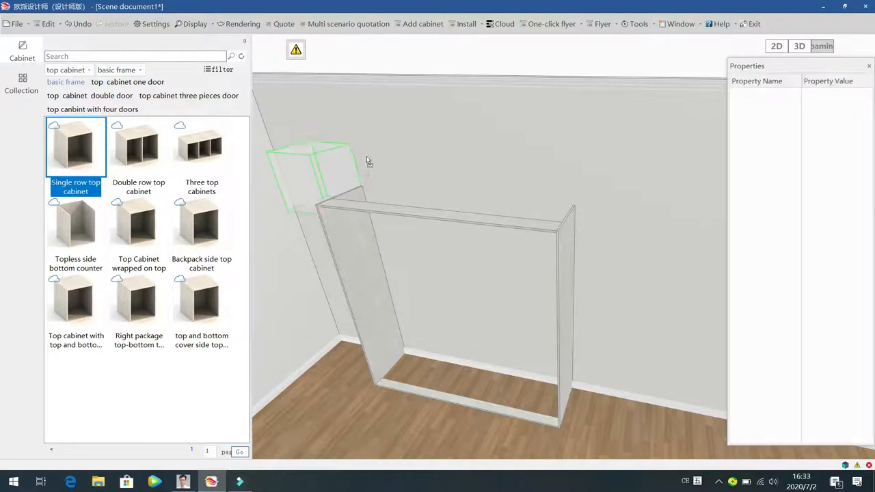
pyautogui.click(366, 156)
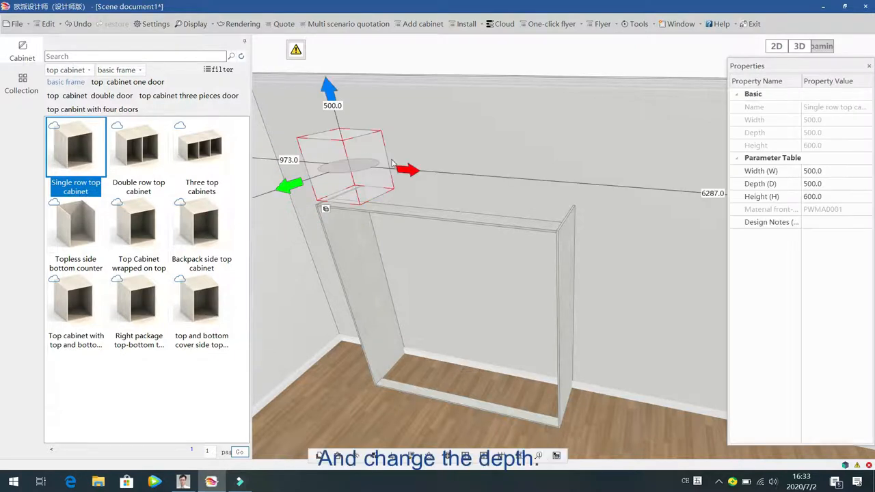
# Set the top cabinet's depth to 600.
pyautogui.click(835, 183)
pyautogui.write('600')
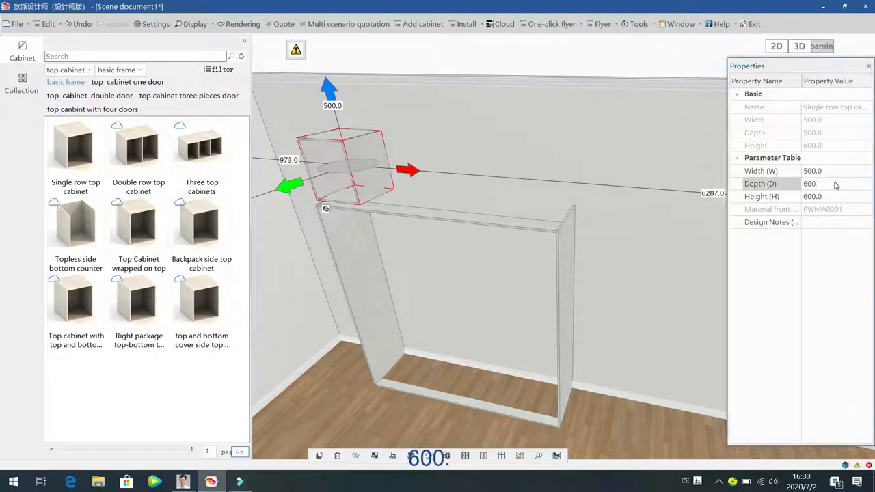
pyautogui.press('Return')
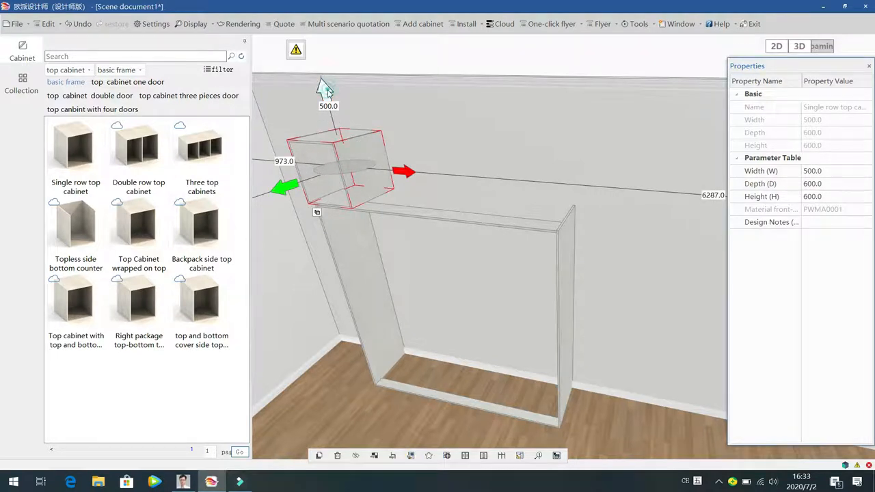
pyautogui.click(328, 98)
pyautogui.click(384, 166)
# Set the top cabinet's width to 2400 and align it flush on top of the sliding door frame.
pyautogui.click(829, 170)
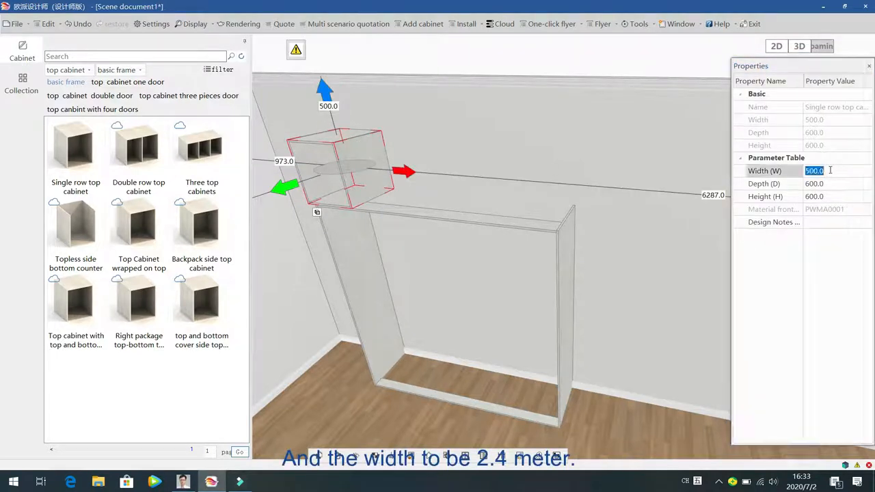
pyautogui.write('2400')
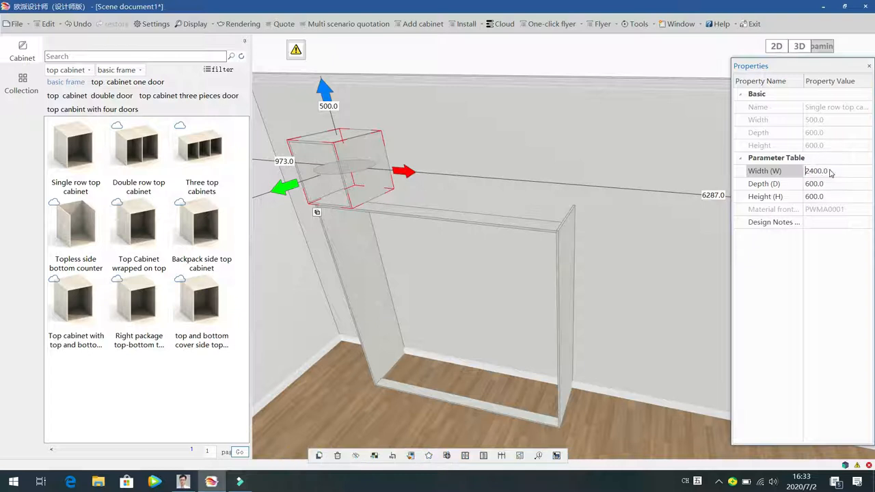
pyautogui.press('Return')
pyautogui.moveTo(504, 180); pyautogui.dragTo(513, 186)
pyautogui.click(614, 274)
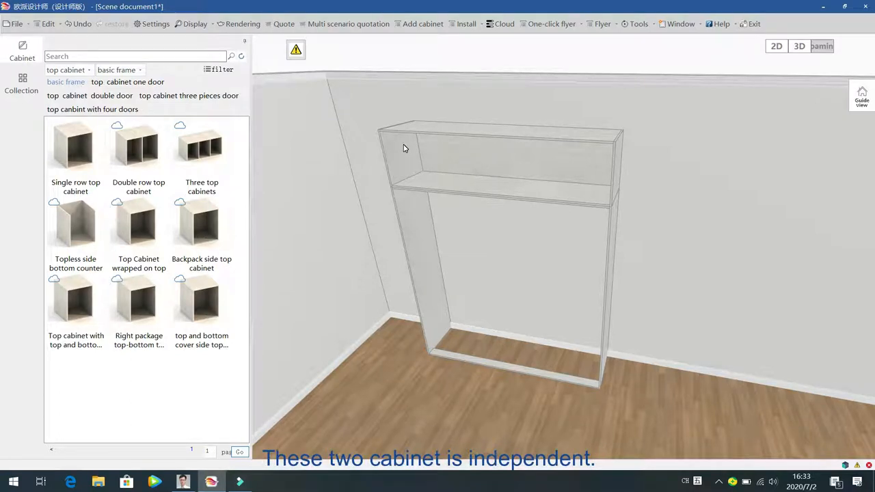
# Set the sliding door frame's upper cushion option to no top panel.
pyautogui.click(378, 332)
pyautogui.click(366, 371)
pyautogui.moveTo(361, 371); pyautogui.dragTo(377, 218)
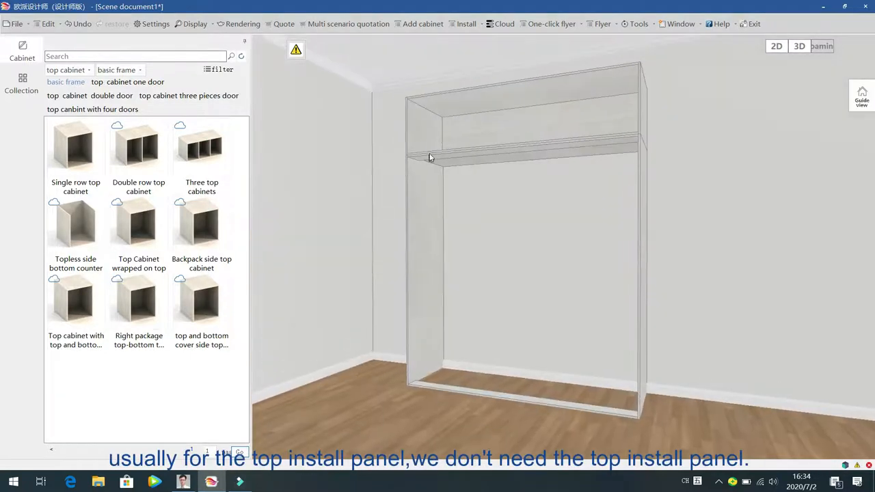
pyautogui.click(415, 198)
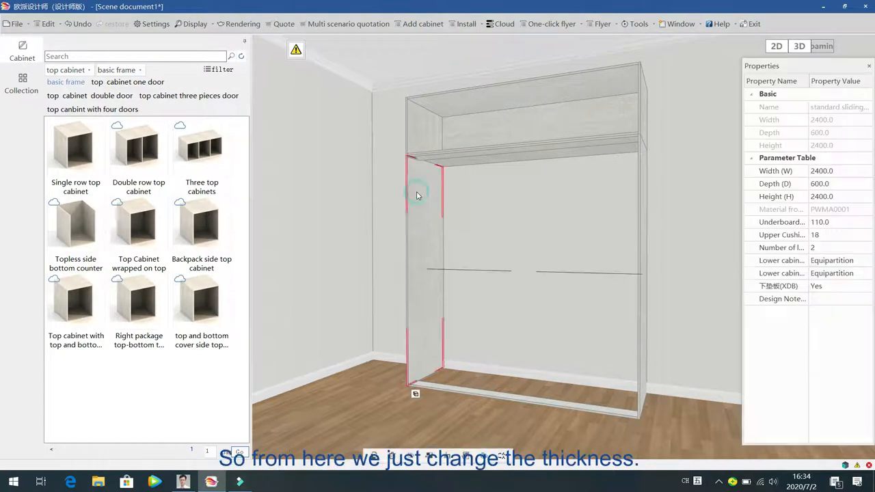
pyautogui.click(863, 237)
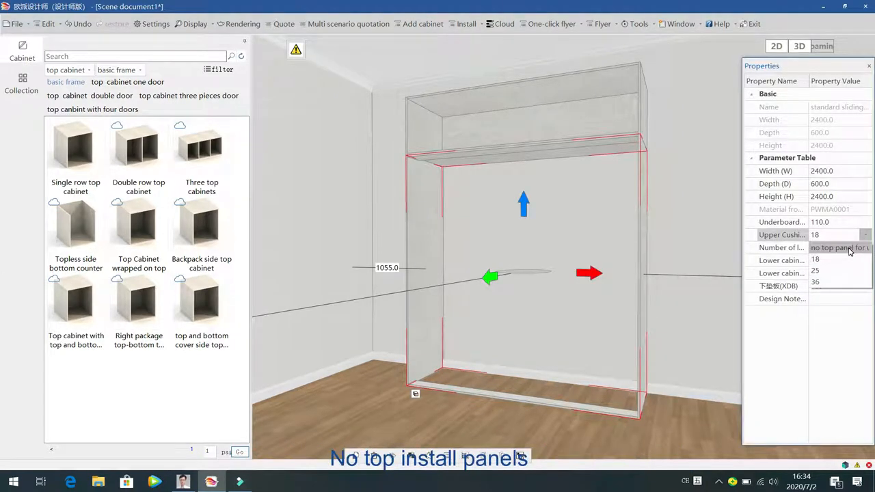
pyautogui.click(847, 248)
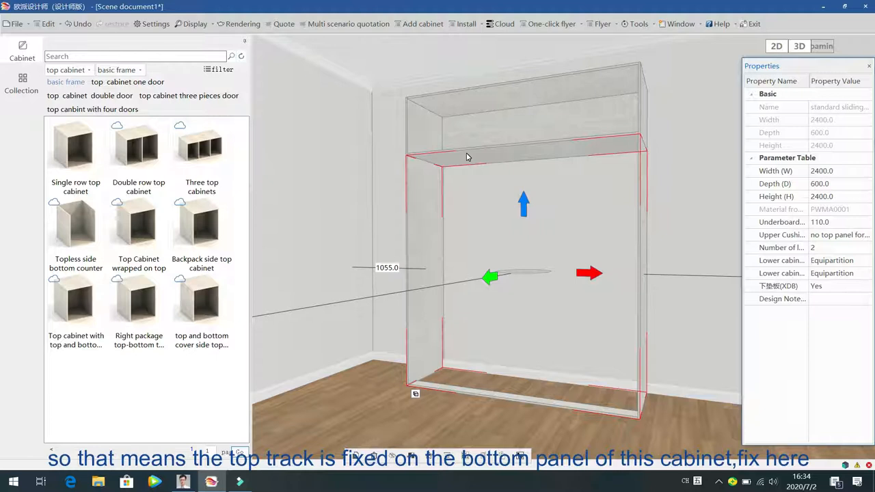
# Set the sliding door frame's upper cushion thickness to 18 beneath the top cabinet.
pyautogui.click(429, 130)
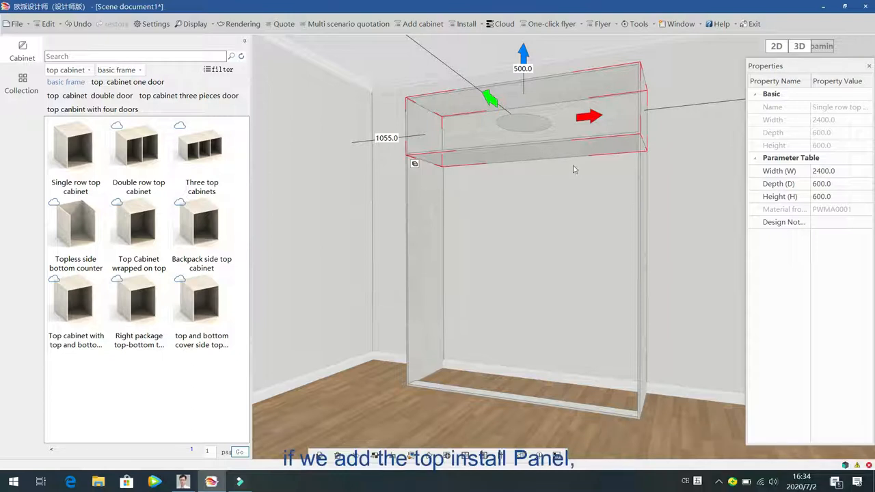
pyautogui.click(420, 200)
pyautogui.click(420, 200)
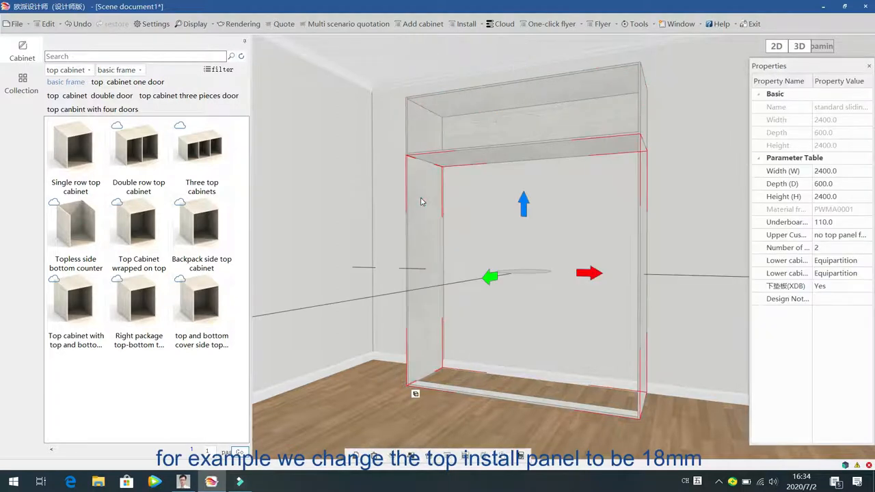
pyautogui.click(865, 234)
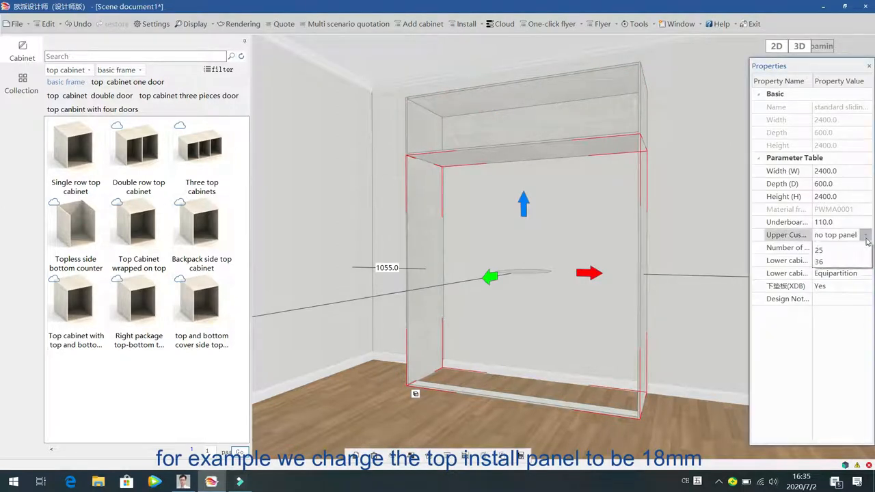
pyautogui.click(855, 261)
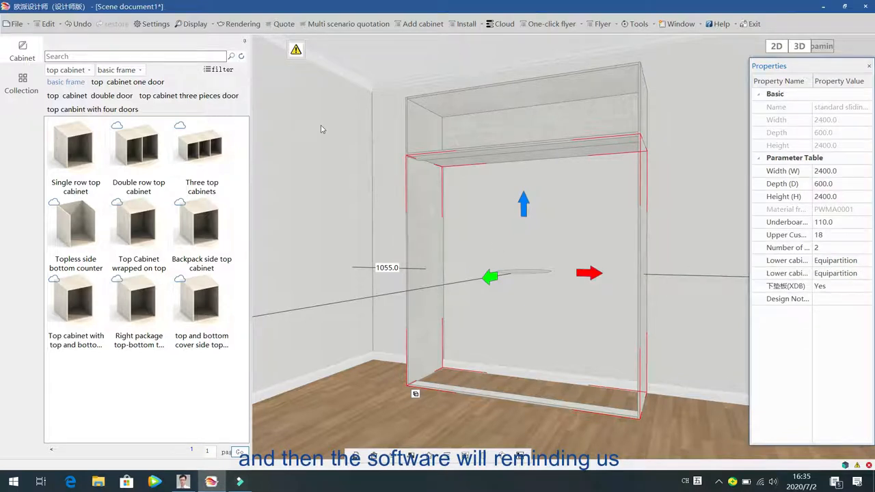
# Open the process warning for the standard sliding door frame and inspect the top cabinet above it.
pyautogui.click(296, 49)
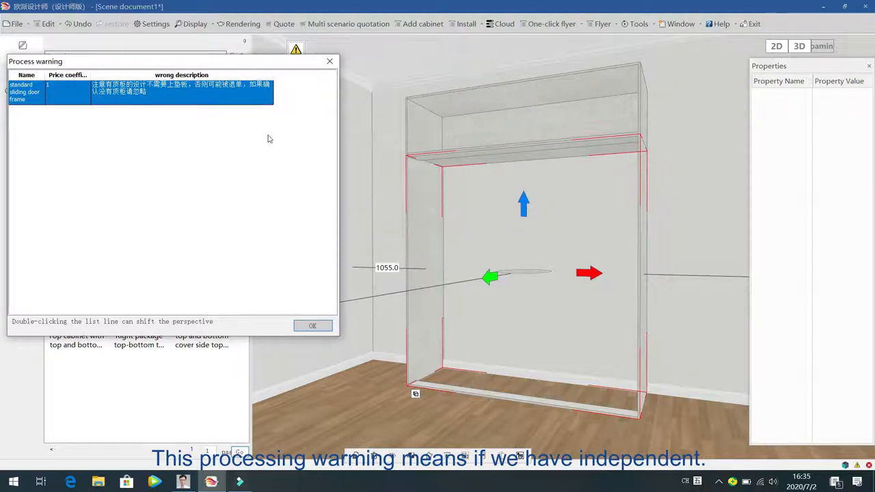
pyautogui.click(438, 121)
pyautogui.click(440, 122)
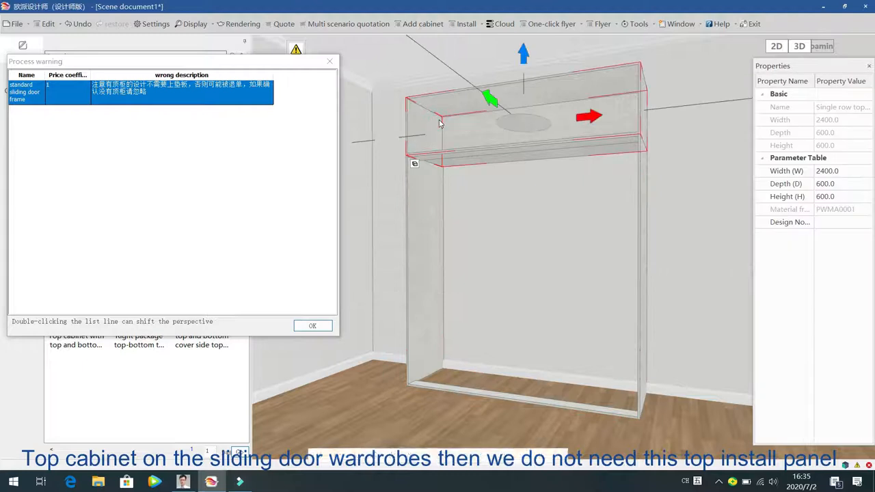
# Set the sliding door frame's upper cushion option back to no top panel and close the process warning.
pyautogui.click(430, 209)
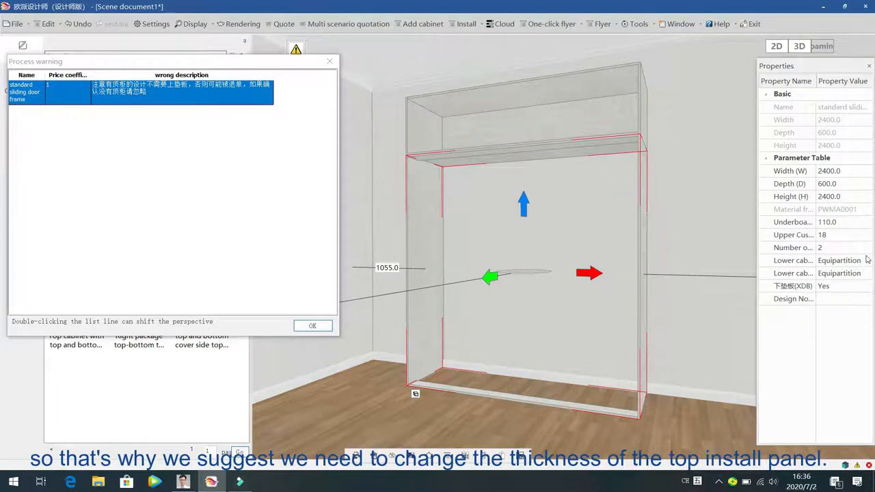
pyautogui.click(863, 235)
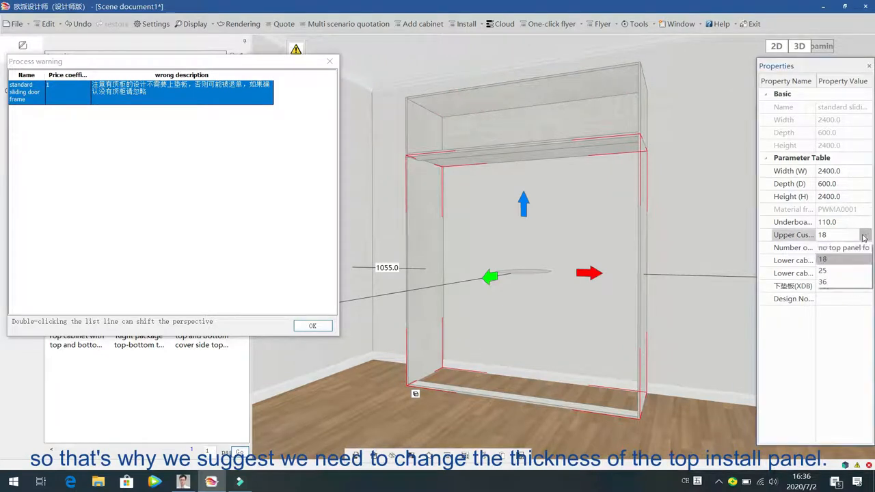
pyautogui.click(860, 248)
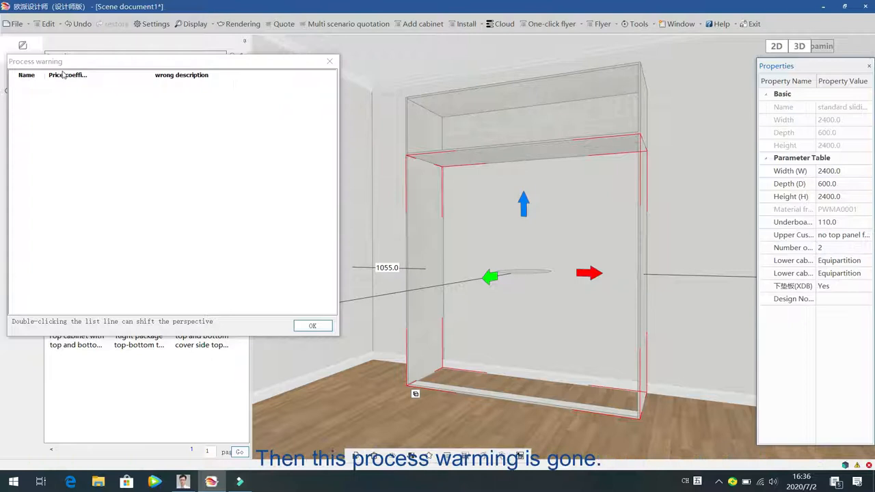
pyautogui.click(330, 61)
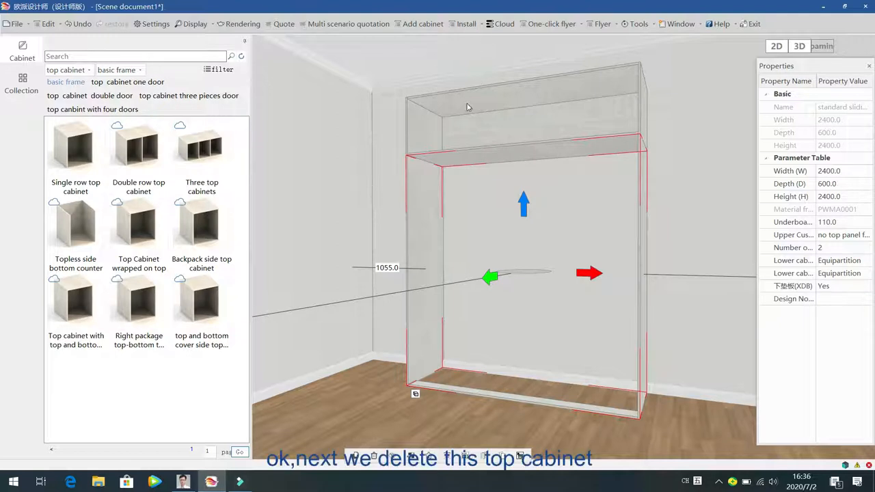
# Delete the top cabinet and set the upper cushion of the remaining sliding door frame to 18.
pyautogui.click(449, 131)
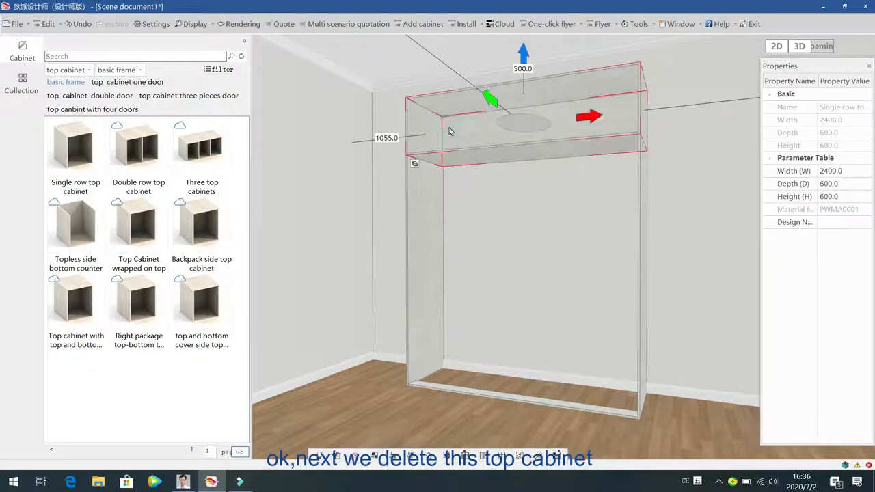
pyautogui.press('Delete')
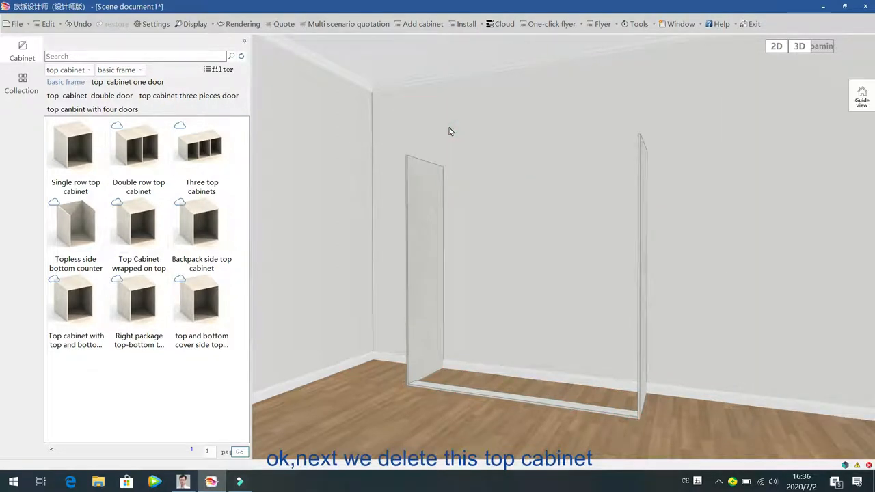
pyautogui.click(432, 228)
pyautogui.click(419, 194)
pyautogui.click(847, 234)
pyautogui.click(865, 235)
pyautogui.click(836, 265)
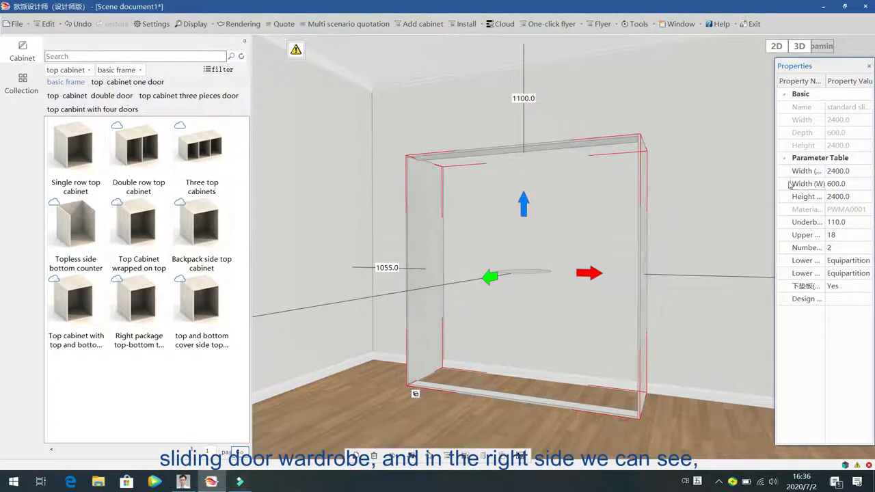
# Set the number of lower cabinet columns in the sliding door frame to 3.
pyautogui.moveTo(775, 185); pyautogui.dragTo(723, 194)
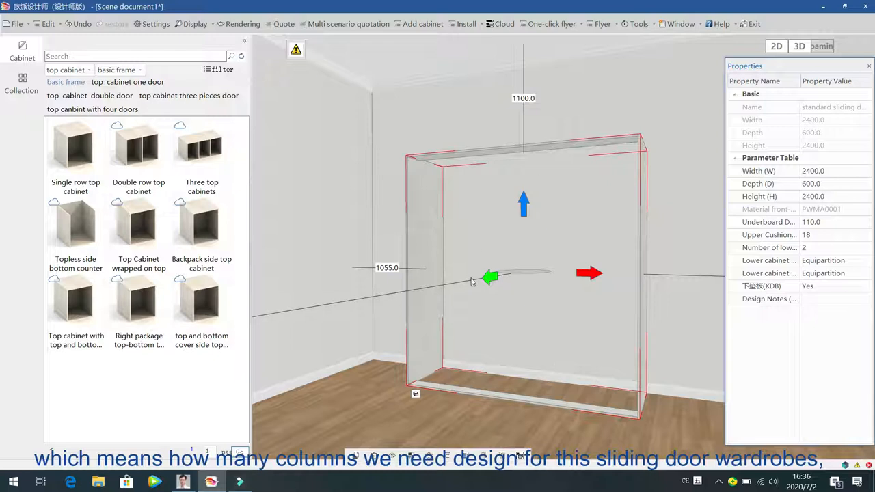
pyautogui.click(865, 248)
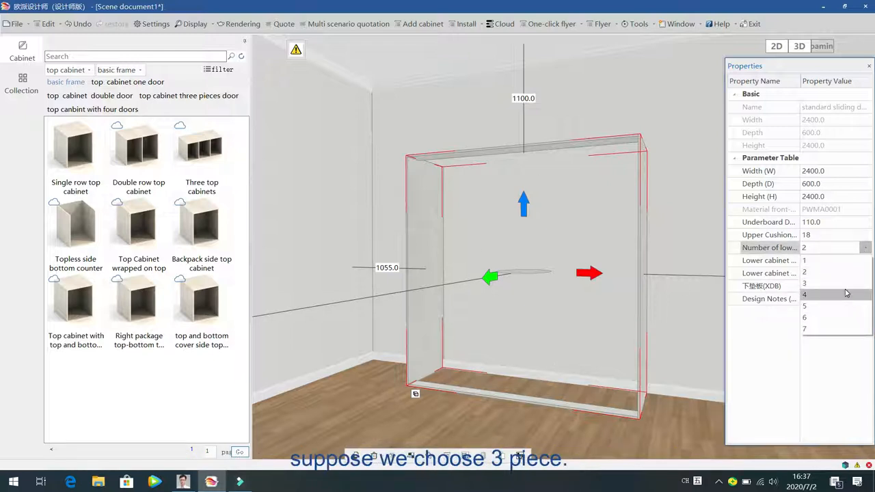
pyautogui.click(845, 283)
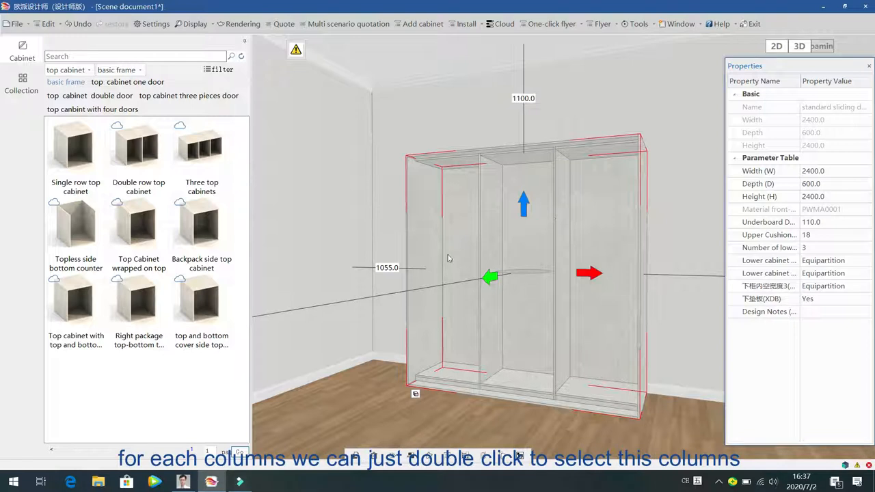
# Set the left side panel thickness of the frame's left column to 18.
pyautogui.doubleClick(461, 234)
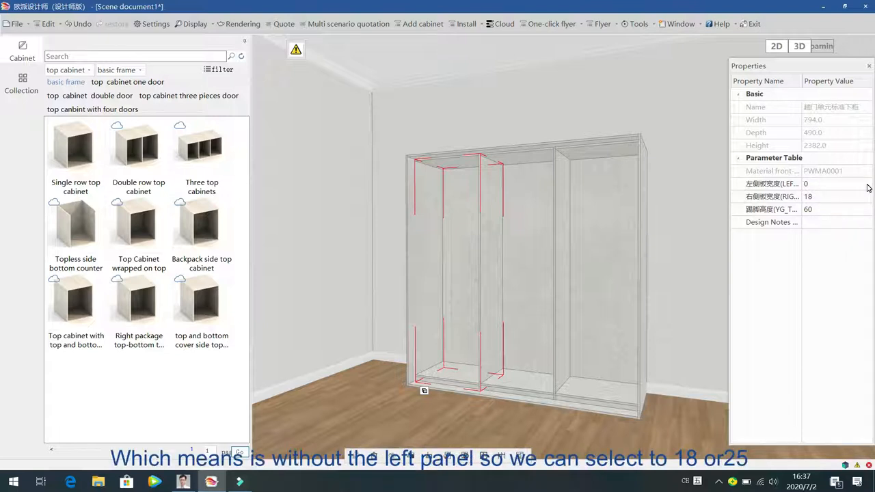
pyautogui.click(865, 185)
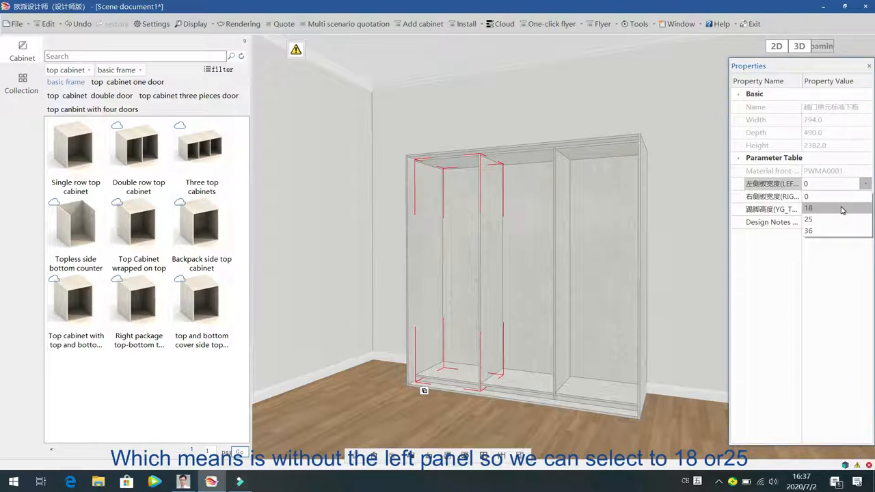
pyautogui.click(842, 209)
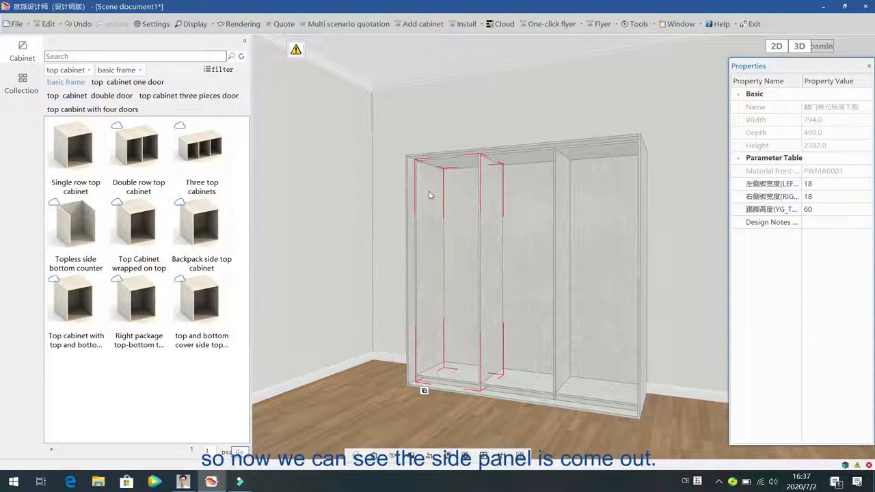
# Set the left side panel thickness of the frame's middle column to 18 and deselect the column.
pyautogui.click(534, 261)
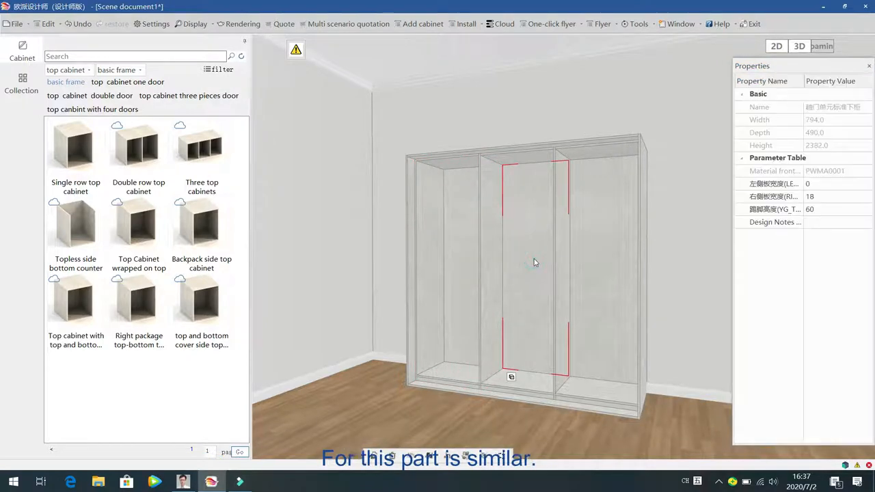
pyautogui.click(831, 183)
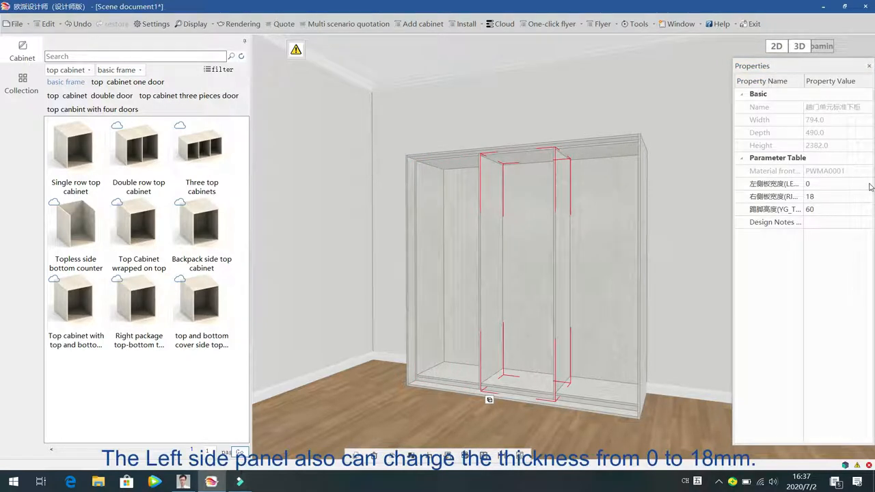
pyautogui.click(865, 183)
pyautogui.click(845, 208)
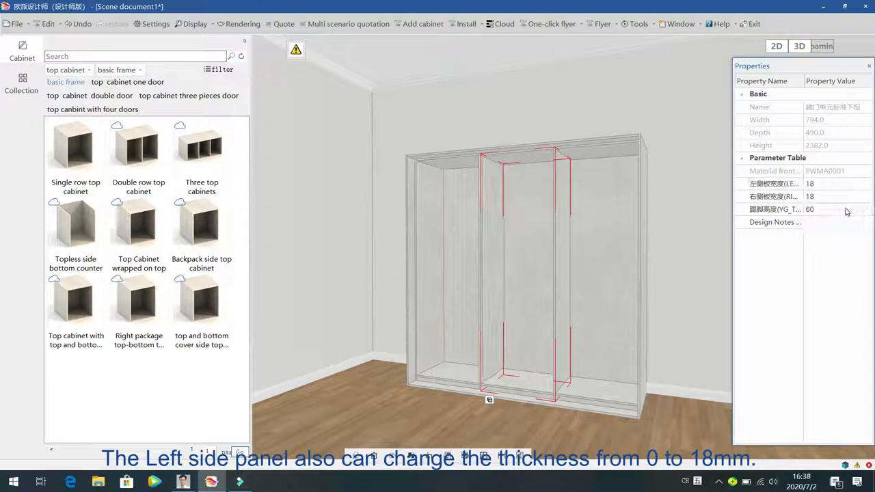
pyautogui.click(678, 312)
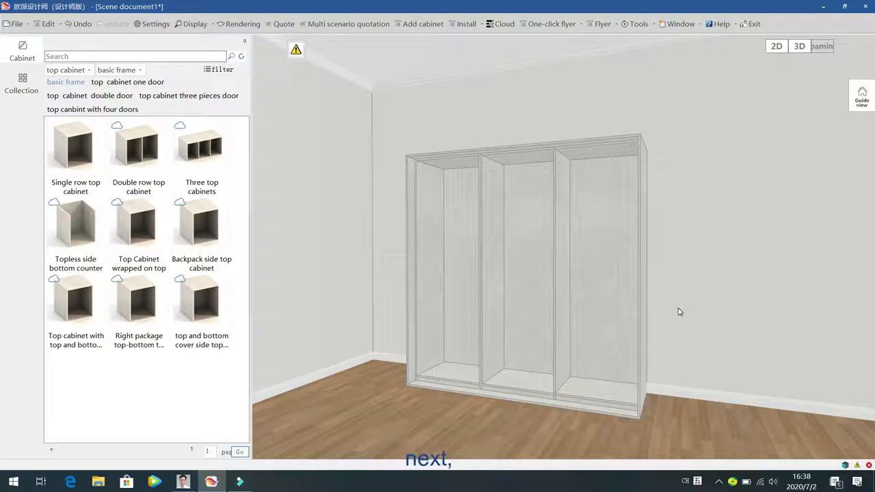
# Set the sliding door frame's lower cabinet empty width 1, for the left column, to 500.
pyautogui.moveTo(679, 312); pyautogui.dragTo(621, 326, button='middle')
pyautogui.moveTo(510, 334); pyautogui.dragTo(593, 388, button='middle')
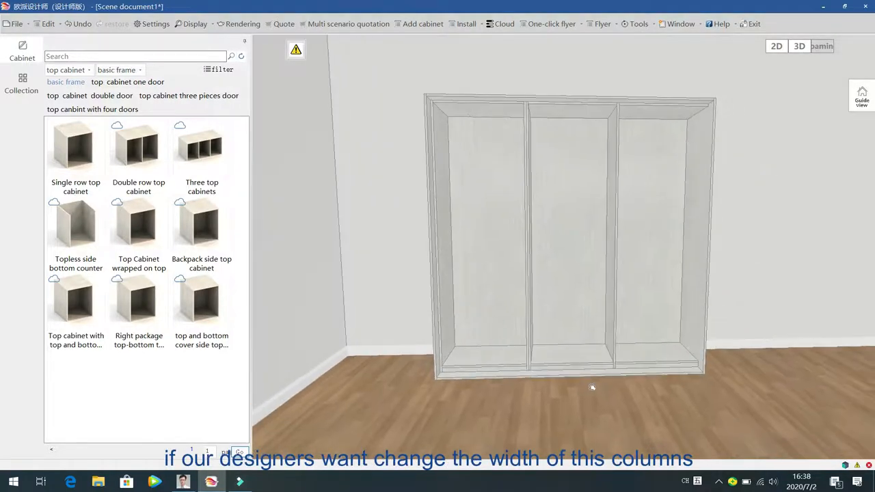
pyautogui.doubleClick(713, 123)
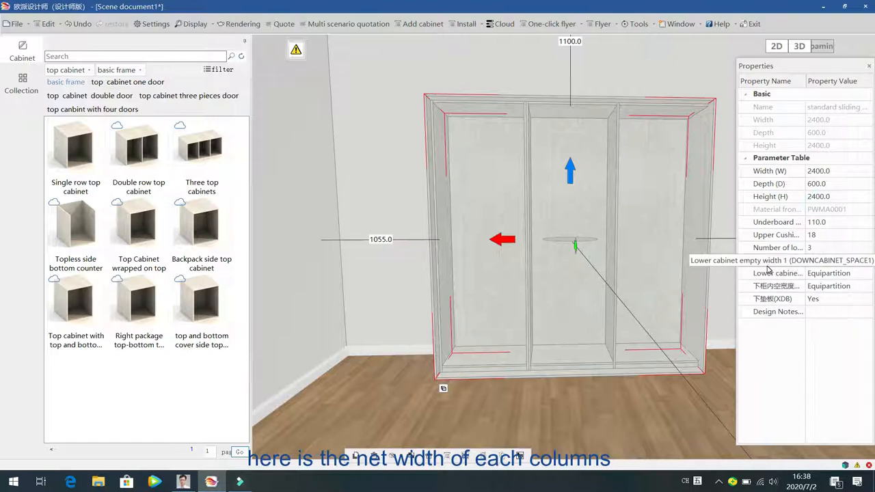
pyautogui.click(861, 262)
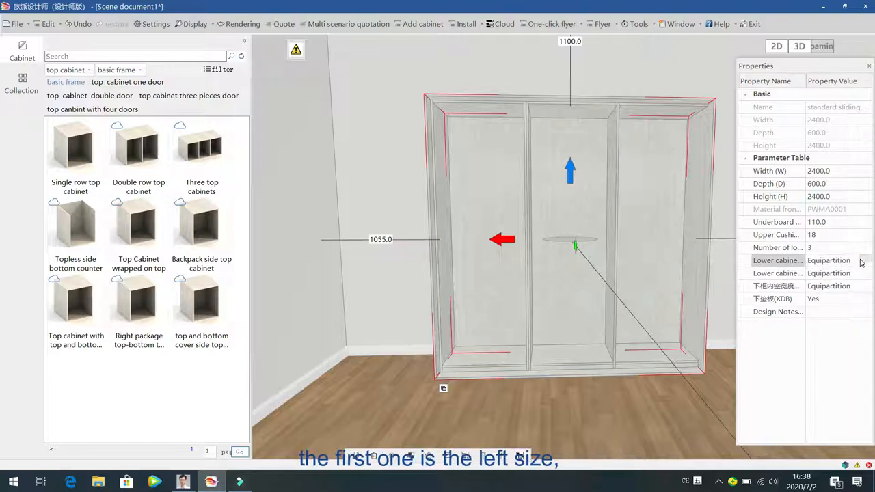
pyautogui.click(862, 261)
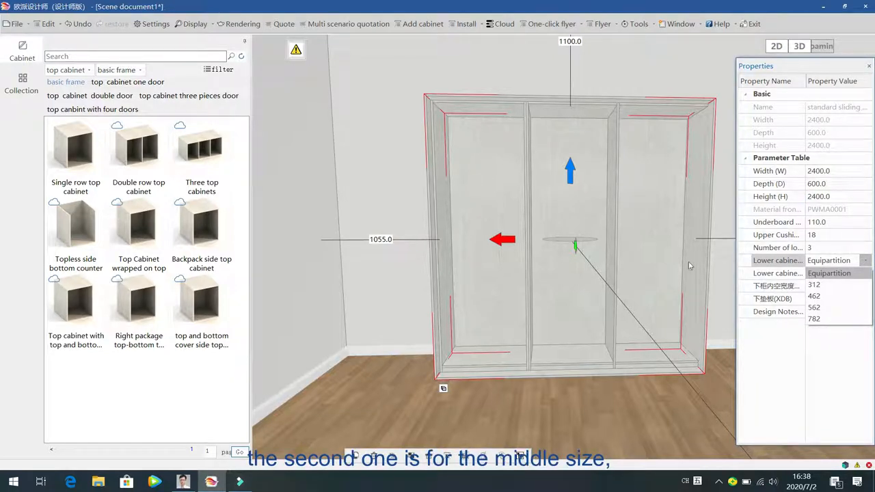
pyautogui.click(770, 362)
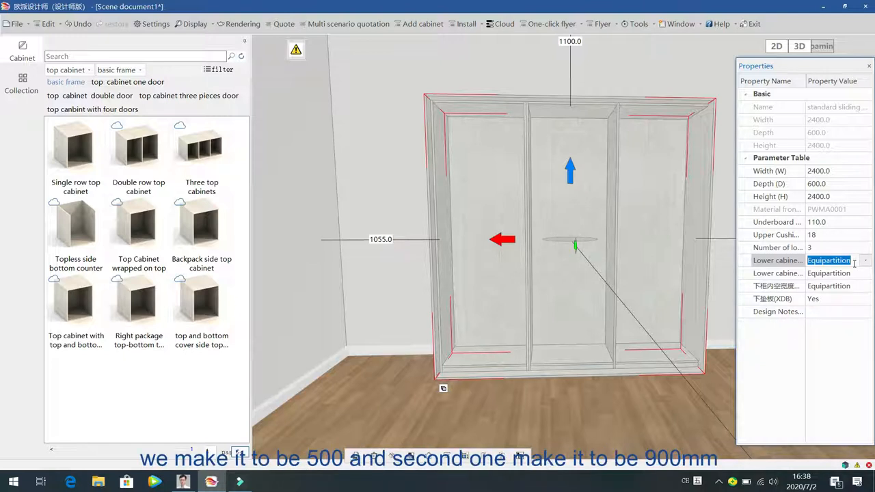
pyautogui.write('500')
pyautogui.press('Return')
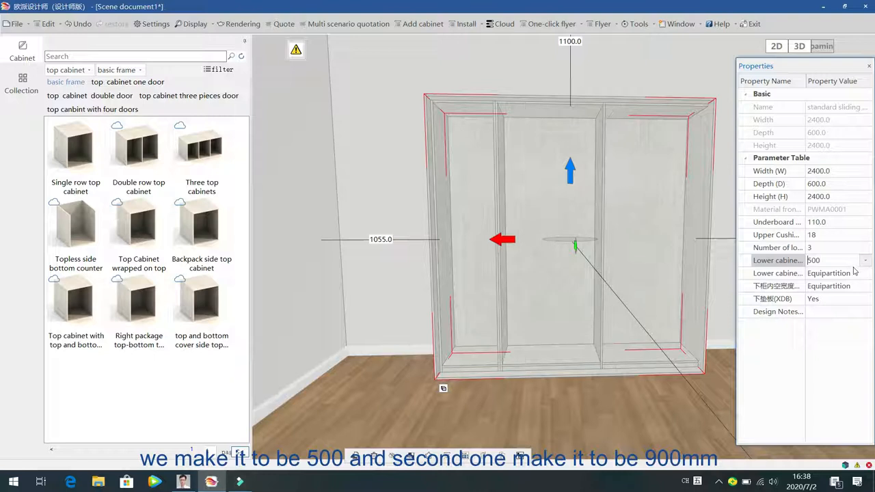
# Set the sliding door frame's second lower cabinet empty width, for the middle column, to 900 and deselect the frame.
pyautogui.click(859, 274)
pyautogui.write('900')
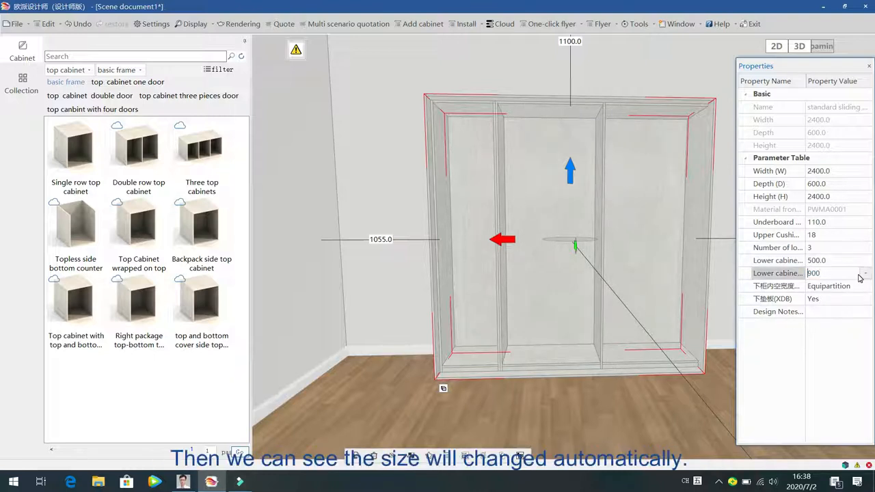
pyautogui.press('Return')
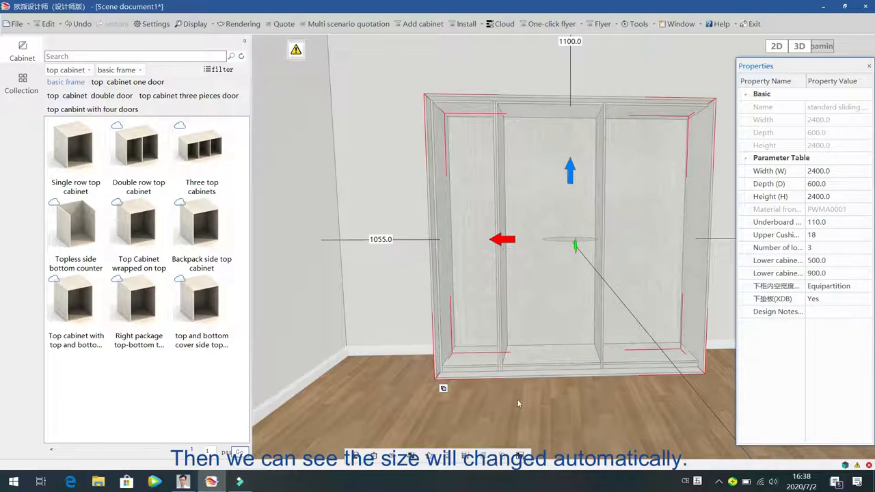
pyautogui.click(597, 412)
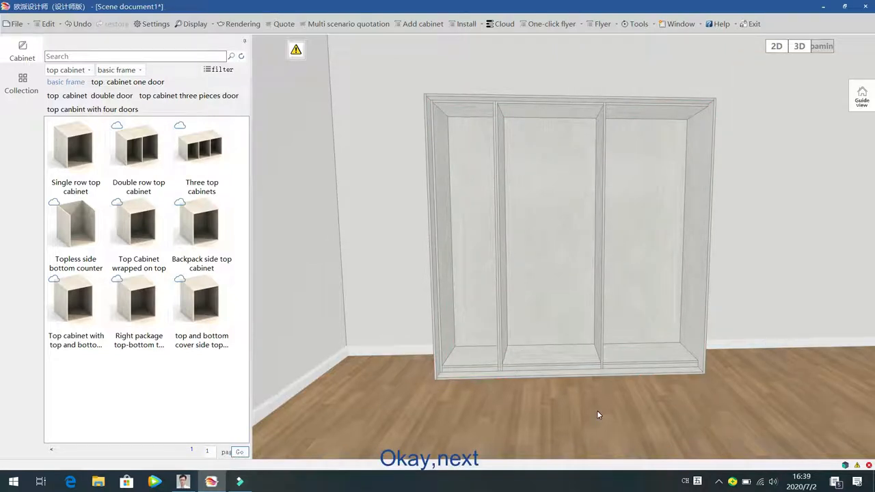
# Add a Solid layer horizontal shelf from the layer riser components to the upper part of the middle column.
pyautogui.doubleClick(555, 196)
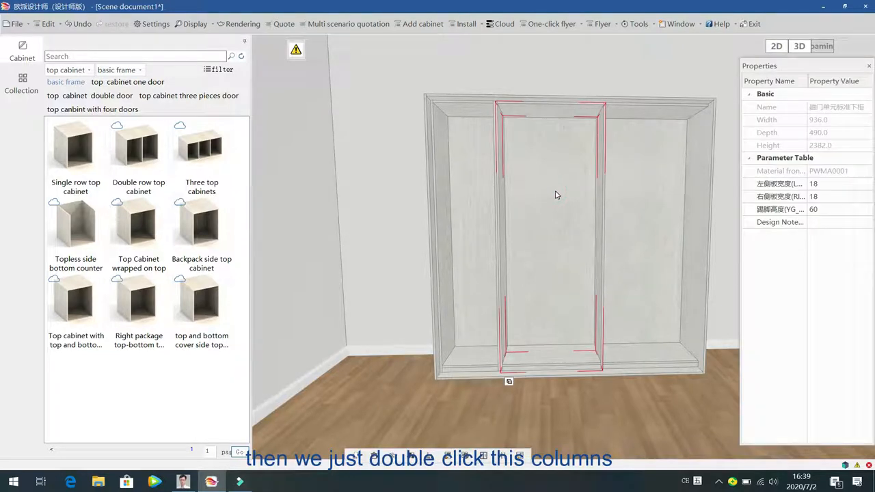
pyautogui.rightClick(556, 196)
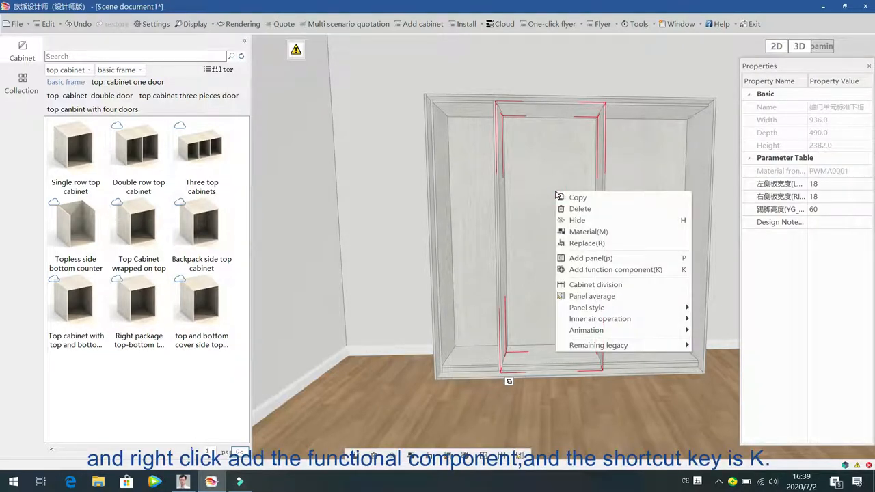
pyautogui.click(618, 270)
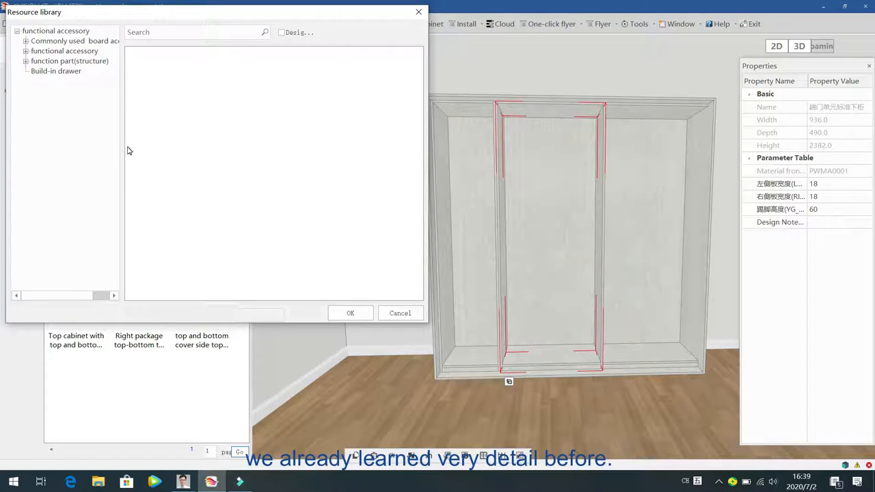
pyautogui.click(26, 41)
pyautogui.click(49, 52)
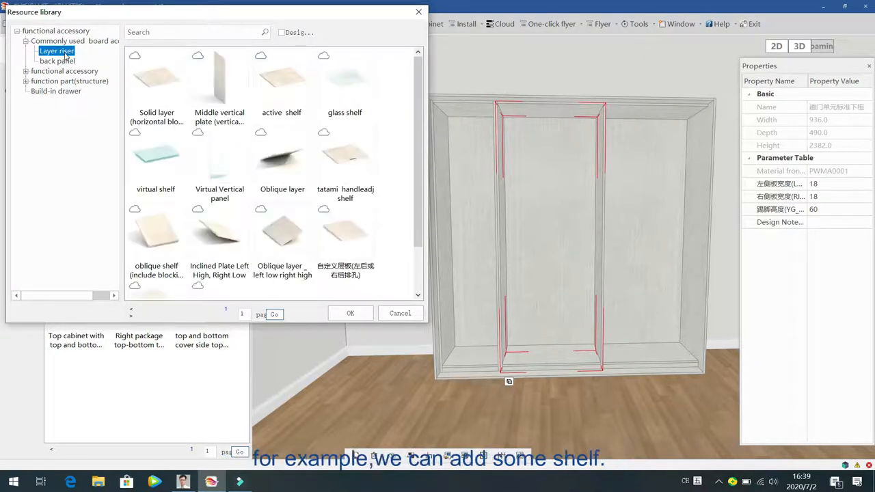
pyautogui.doubleClick(155, 81)
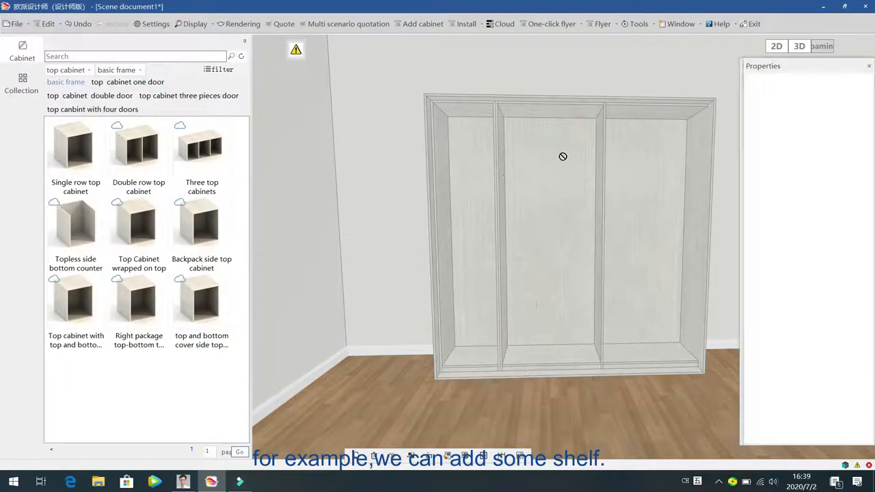
pyautogui.click(561, 156)
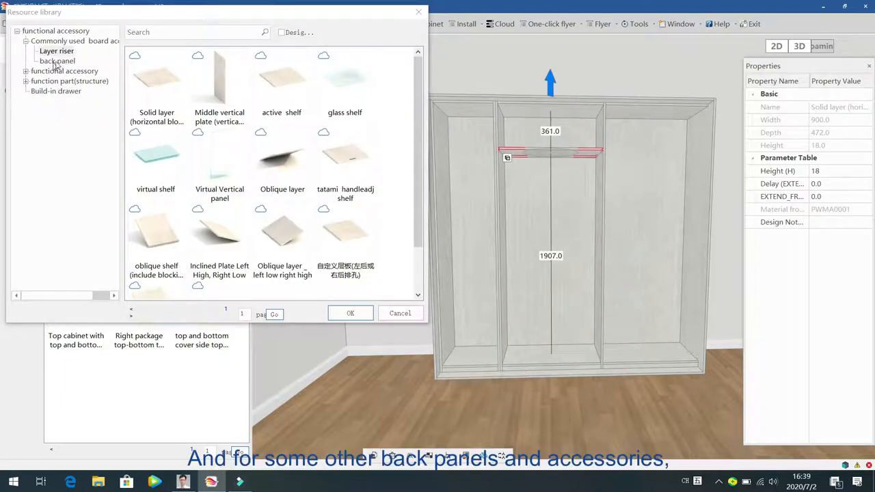
# Examine the back panel, functional accessory and structural function part categories available for the column, including hanging rods and pull-out baskets.
pyautogui.click(57, 61)
pyautogui.click(25, 71)
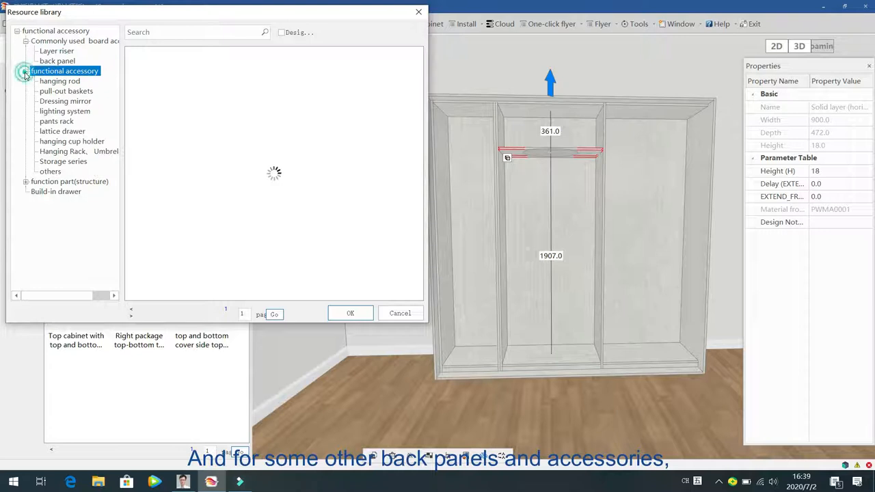
pyautogui.click(59, 82)
pyautogui.click(74, 91)
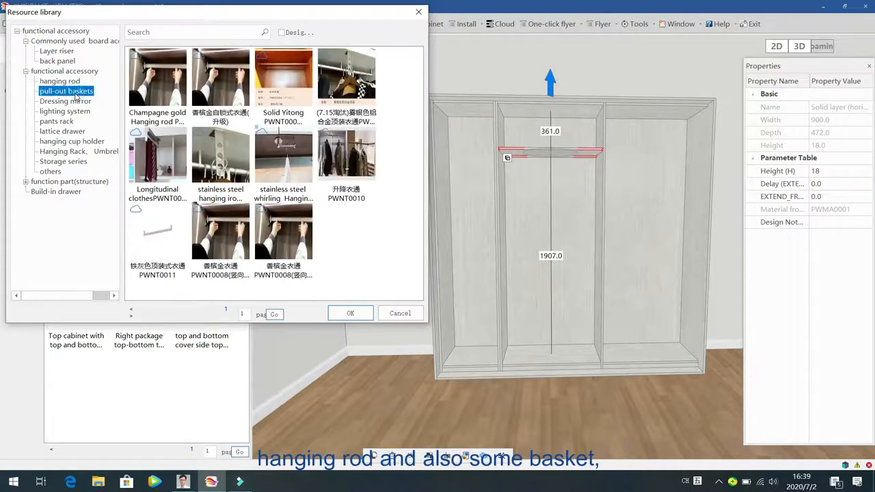
pyautogui.click(24, 181)
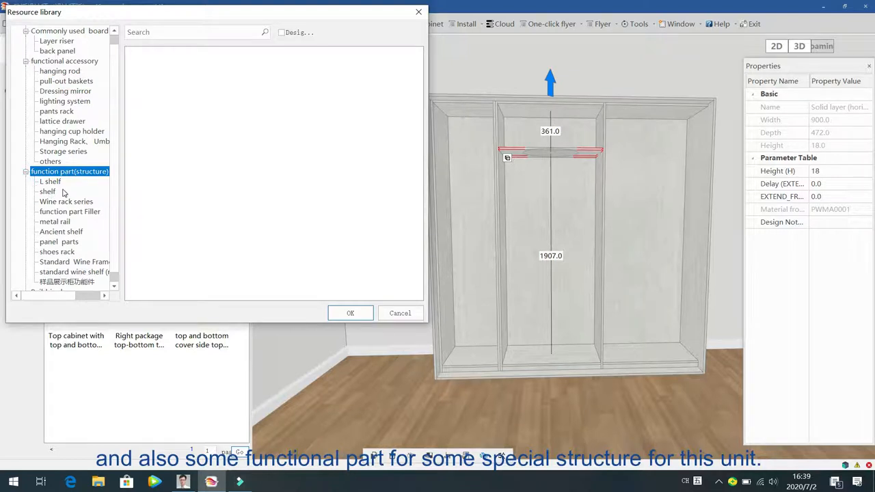
pyautogui.scroll(-1, 64, 193)
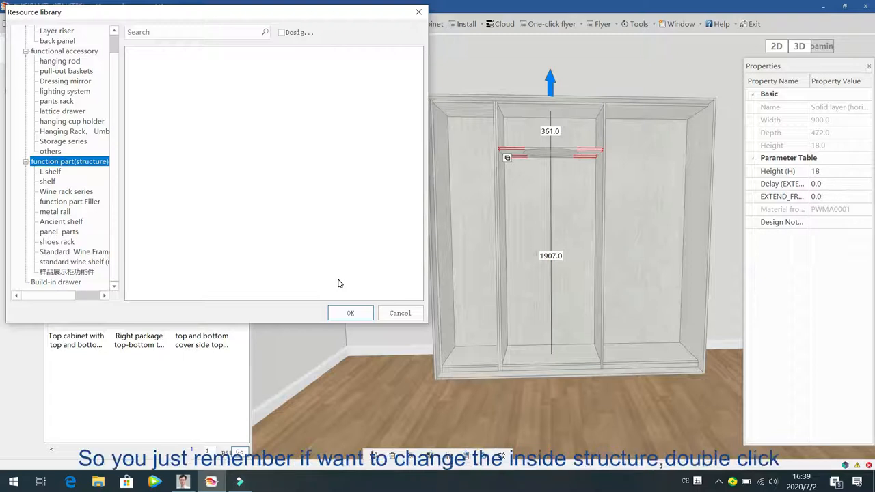
pyautogui.click(400, 312)
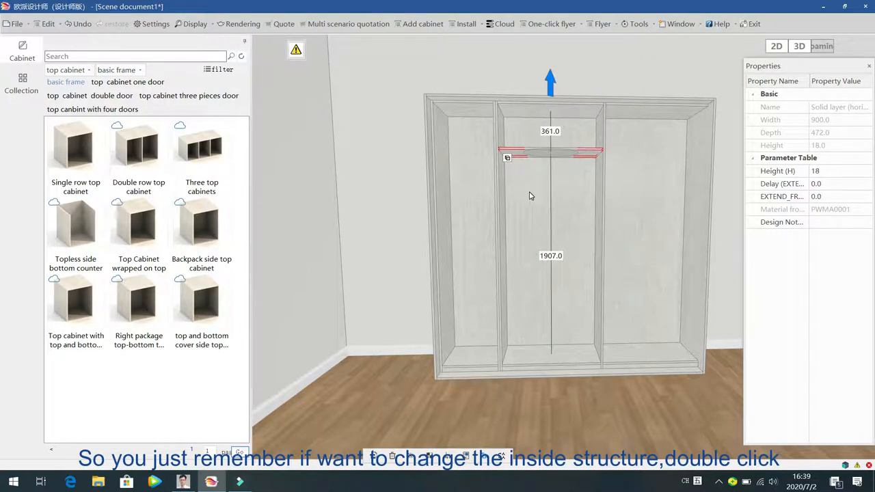
pyautogui.doubleClick(528, 196)
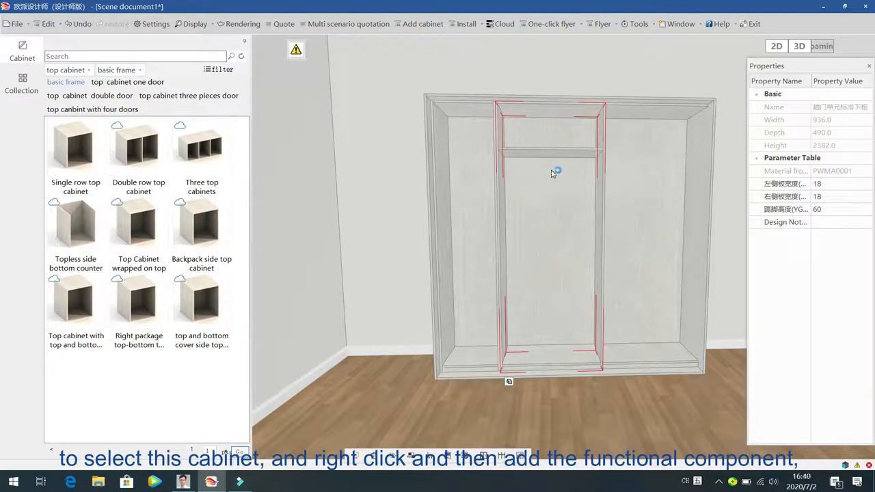
pyautogui.rightClick(553, 172)
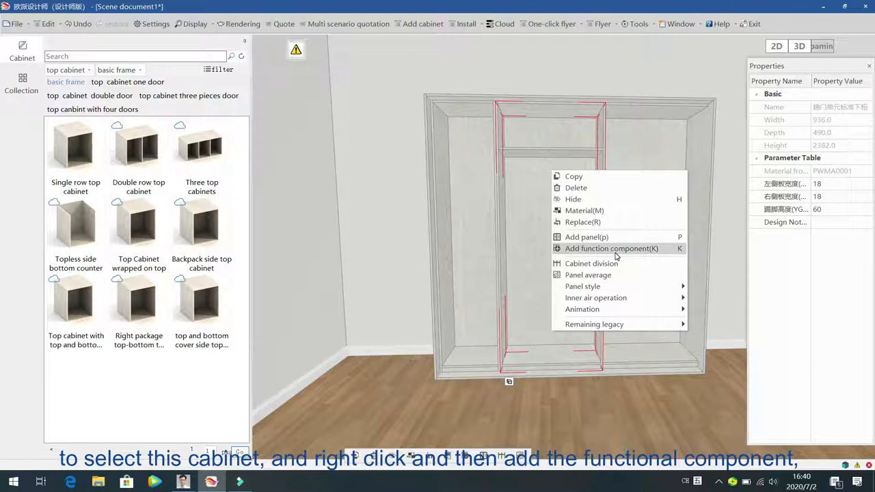
pyautogui.click(660, 250)
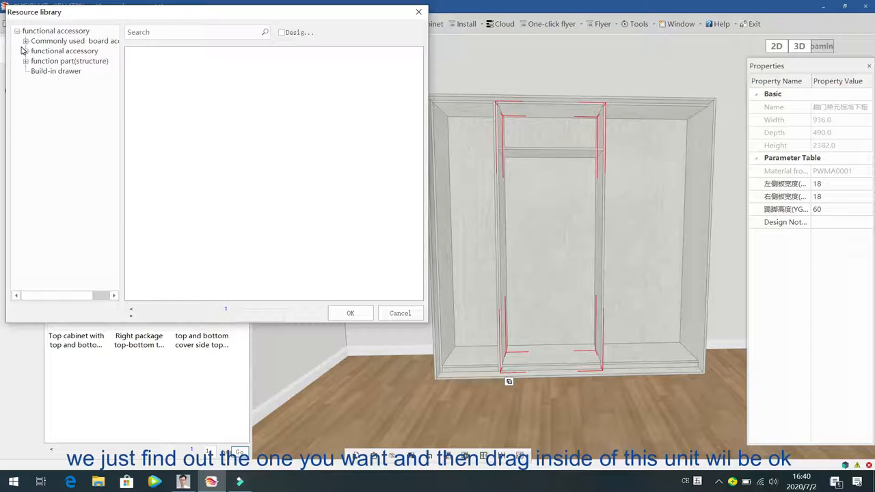
pyautogui.click(415, 313)
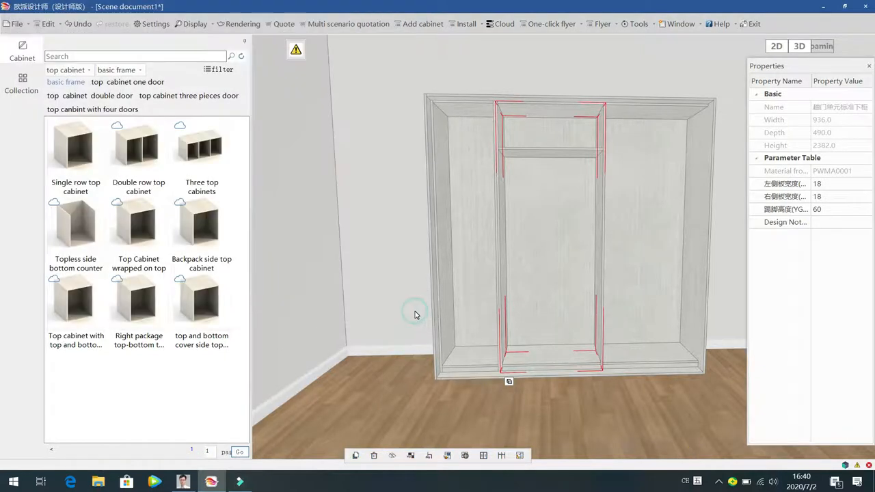
# Replace the middle column with the Lower cabinet of door unit (shallow cabinet) from the user-defined unit base cabinets.
pyautogui.rightClick(557, 164)
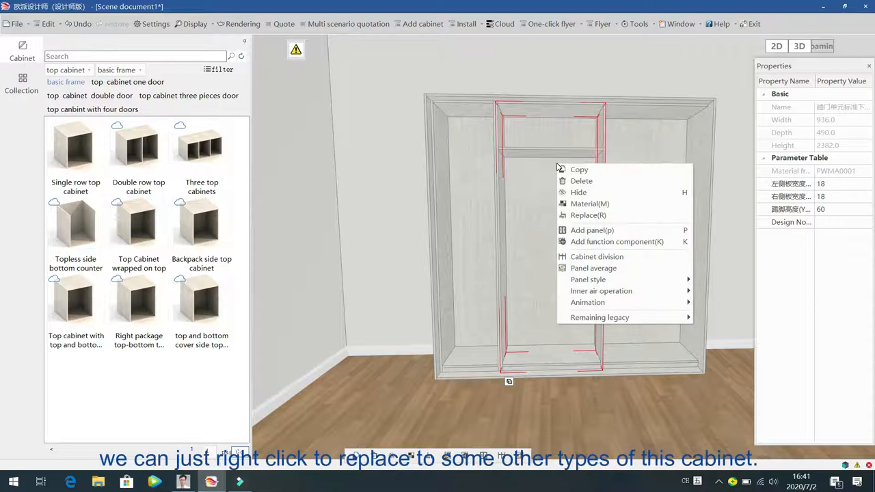
pyautogui.click(588, 215)
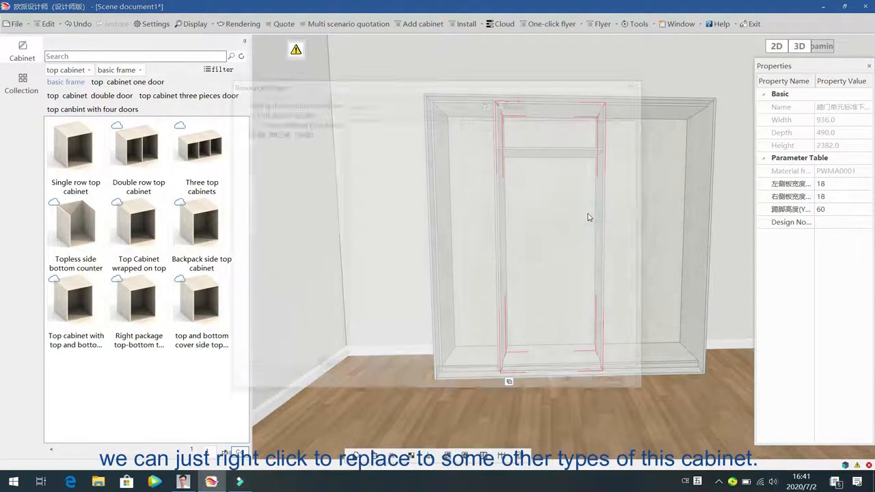
pyautogui.click(298, 122)
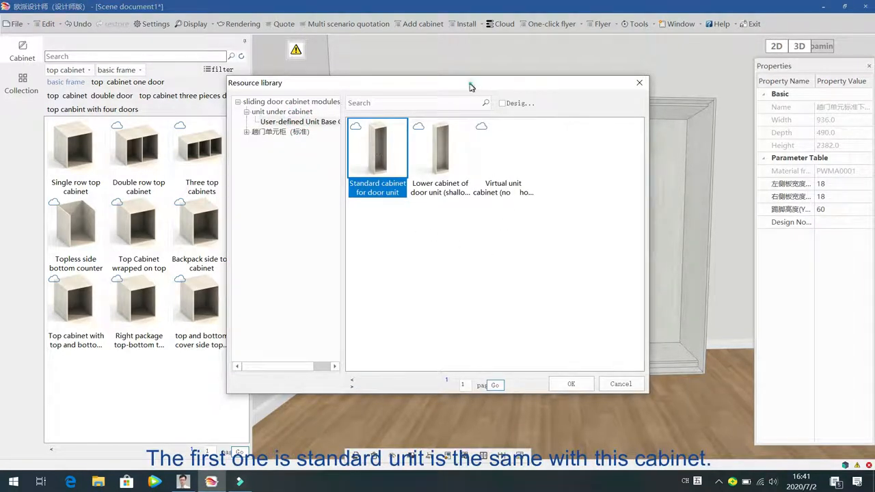
pyautogui.moveTo(473, 82); pyautogui.dragTo(291, 86)
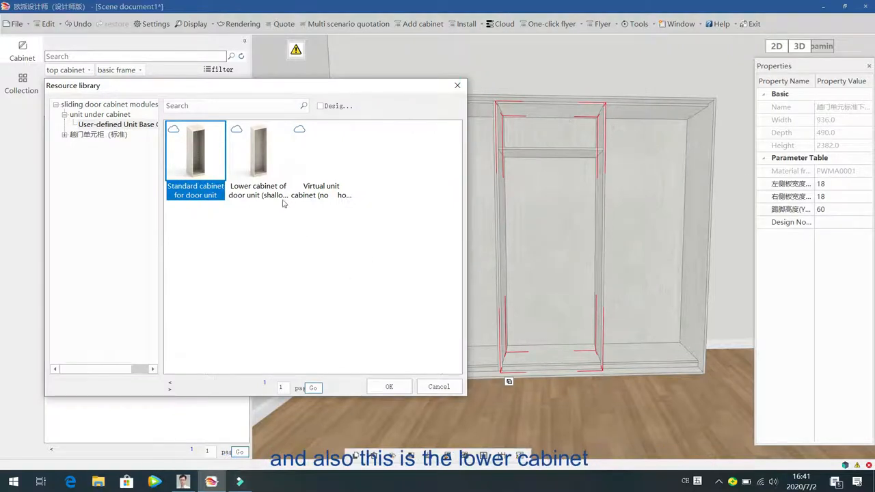
pyautogui.click(260, 163)
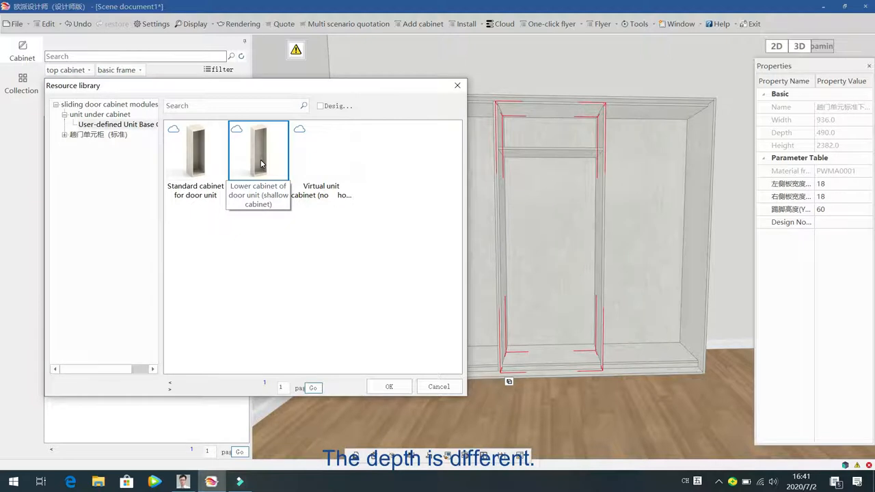
pyautogui.click(394, 386)
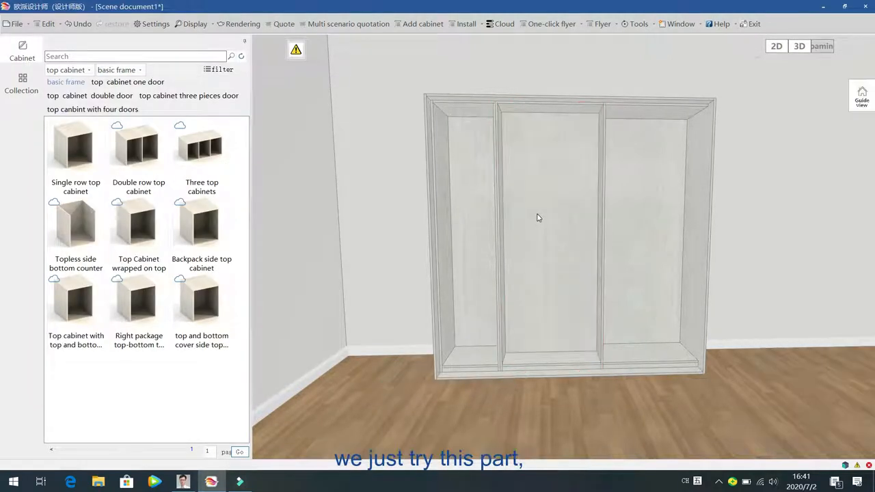
# Replace the shallow middle column with the Virtual unit cabinet (no hole row).
pyautogui.click(537, 214)
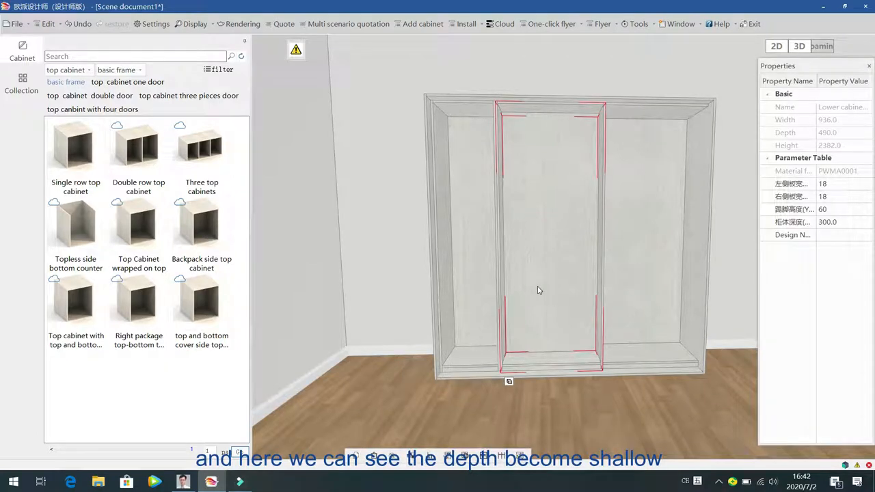
pyautogui.rightClick(528, 148)
pyautogui.click(553, 199)
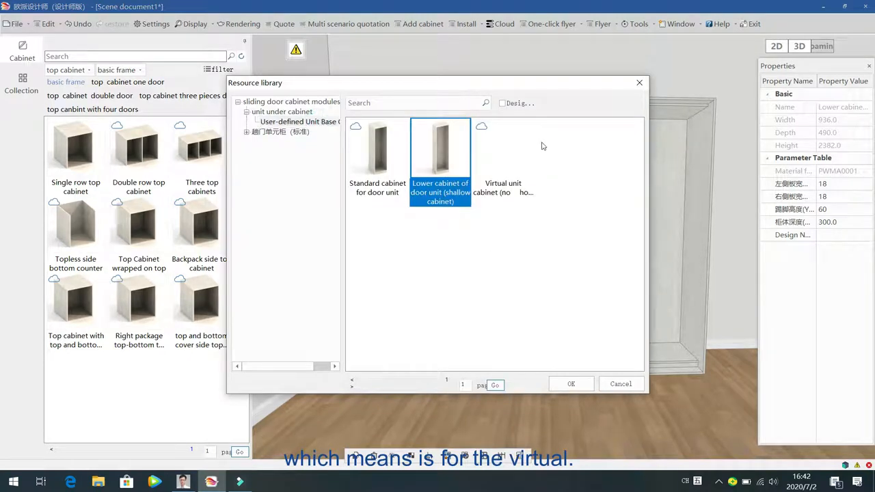
pyautogui.click(514, 141)
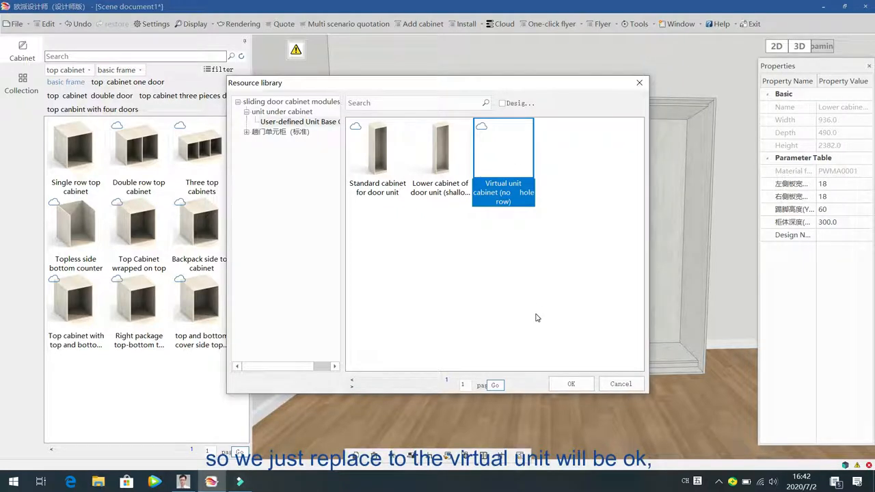
pyautogui.click(574, 383)
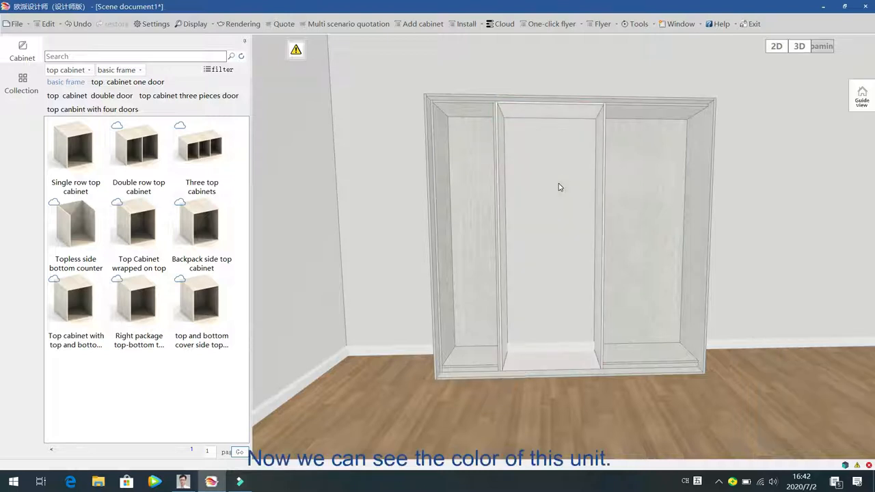
# Replace the virtual middle unit with the Standard cabinet for door unit and deselect it.
pyautogui.click(551, 115)
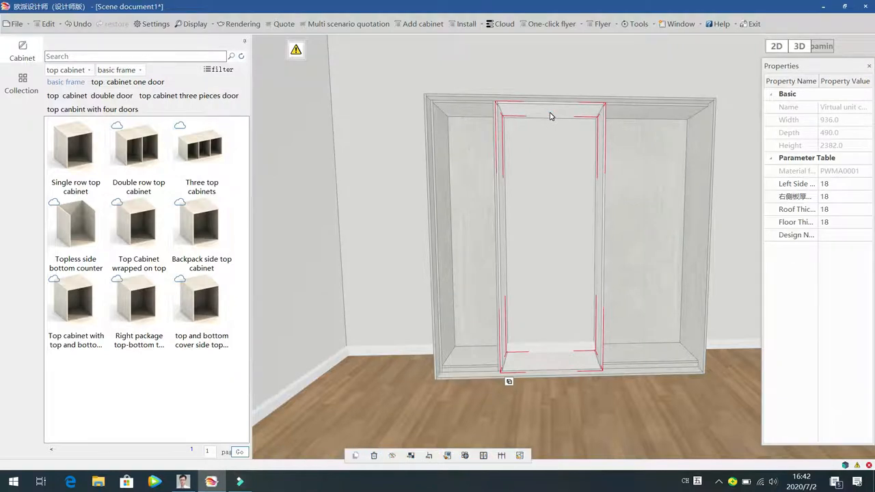
pyautogui.rightClick(549, 113)
pyautogui.click(597, 166)
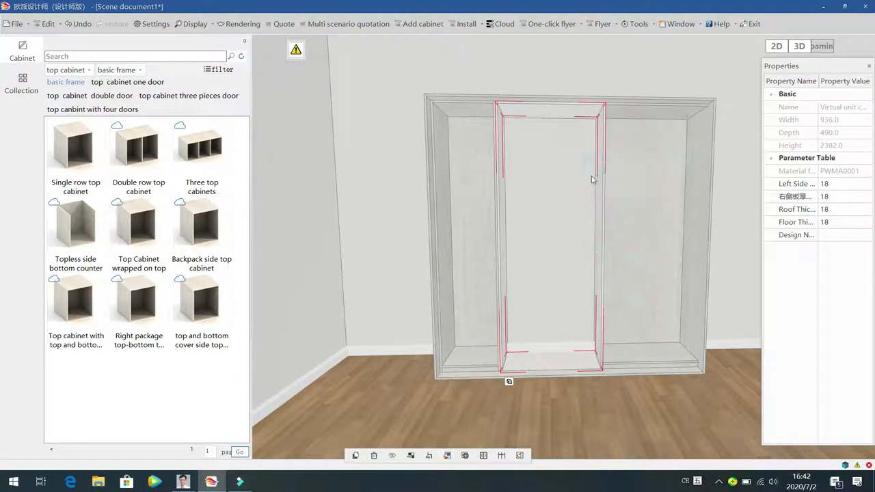
pyautogui.click(274, 122)
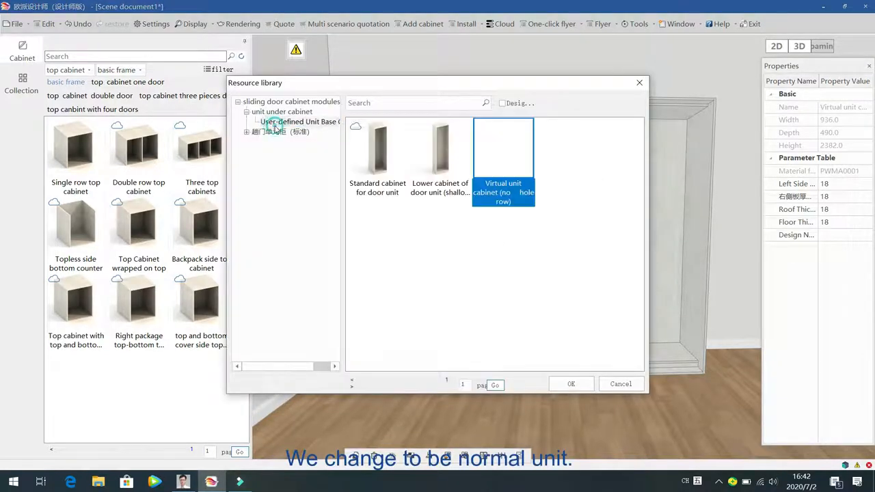
pyautogui.click(377, 154)
pyautogui.click(574, 384)
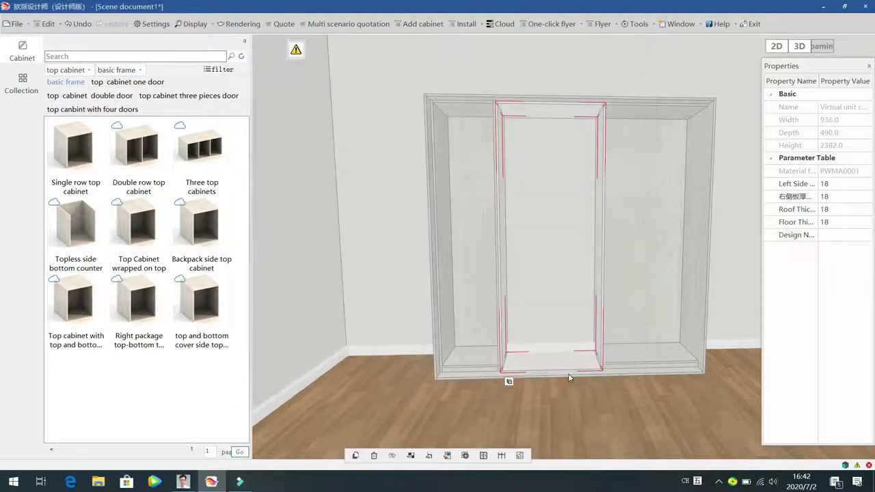
pyautogui.click(388, 263)
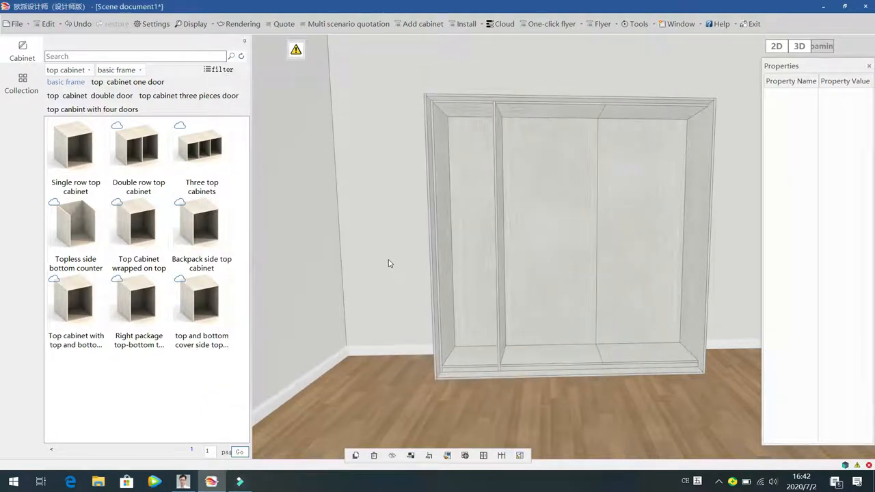
# Set the left side panel width of the frame's right column to 18.
pyautogui.moveTo(384, 242); pyautogui.dragTo(385, 236)
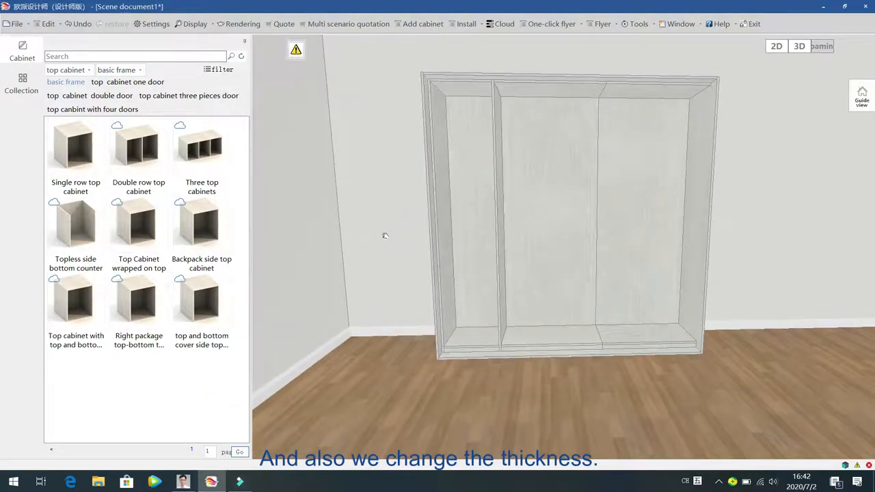
pyautogui.click(555, 230)
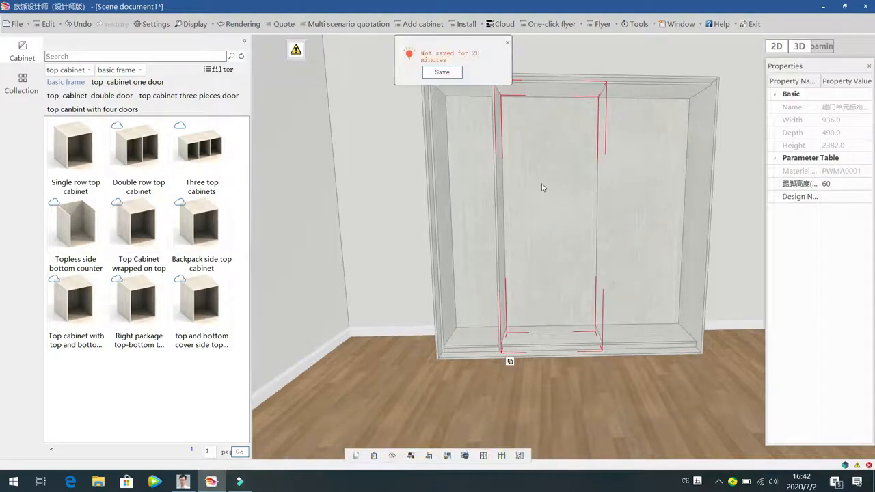
pyautogui.click(650, 171)
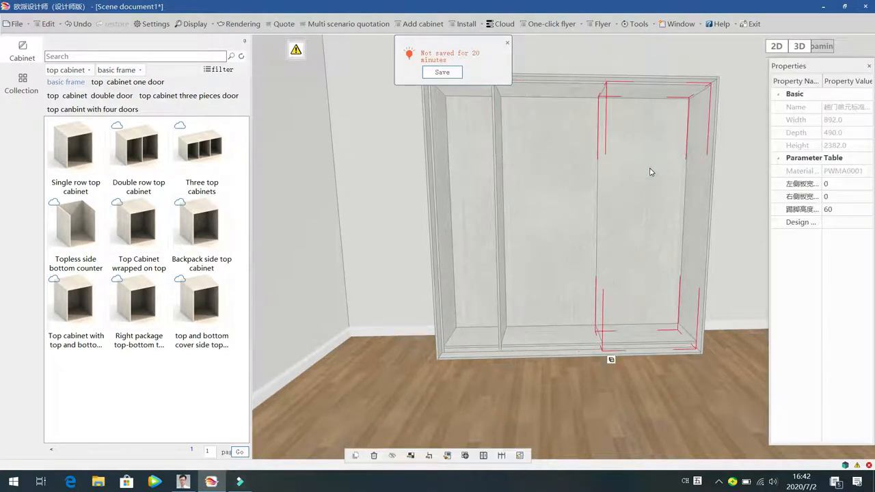
pyautogui.click(865, 184)
pyautogui.click(802, 223)
pyautogui.write('18')
pyautogui.press('Return')
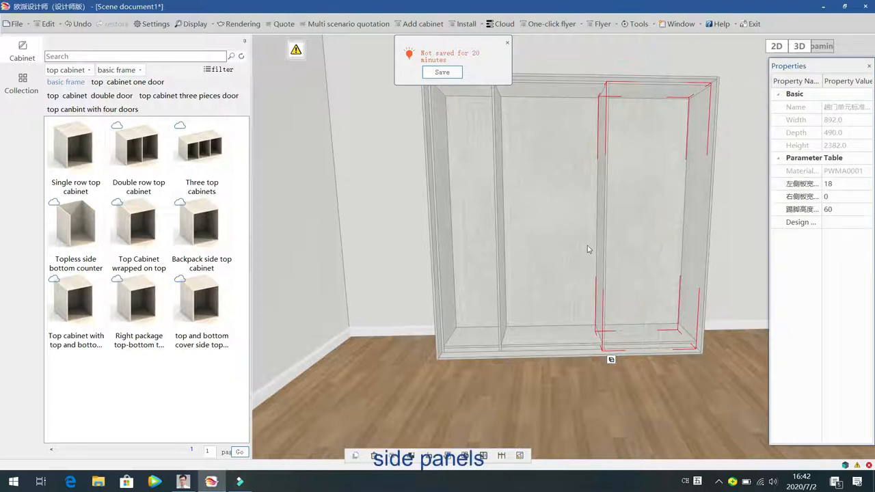
pyautogui.click(556, 207)
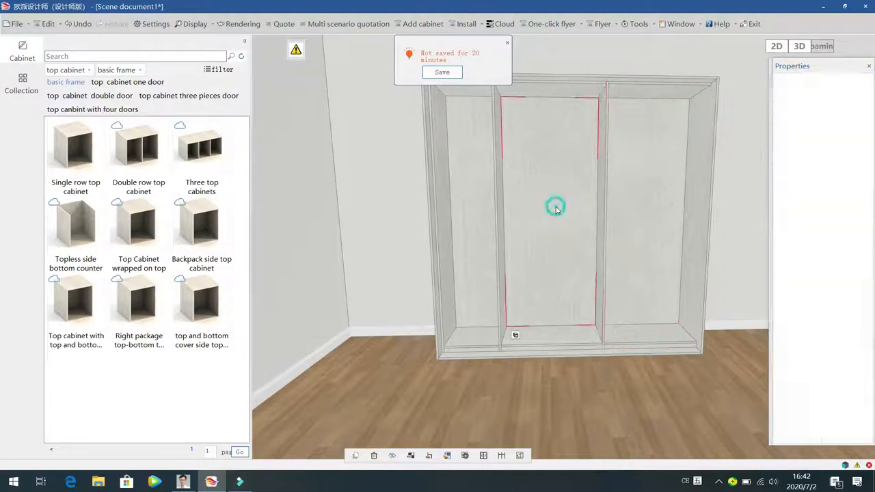
# Set the whole wardrobe frame's width to 3000 mm and its number of columns to 4.
pyautogui.click(650, 393)
pyautogui.moveTo(650, 395); pyautogui.dragTo(634, 392, button='right')
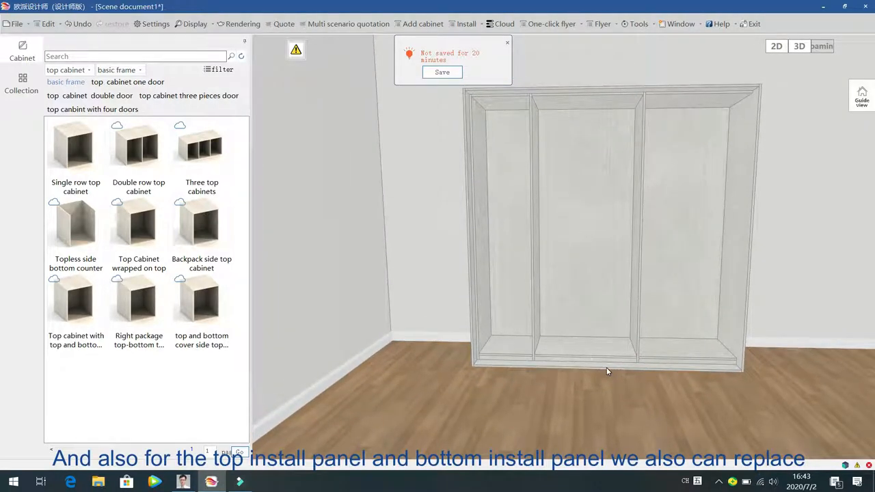
pyautogui.moveTo(587, 392); pyautogui.dragTo(590, 423, button='right')
pyautogui.click(735, 249)
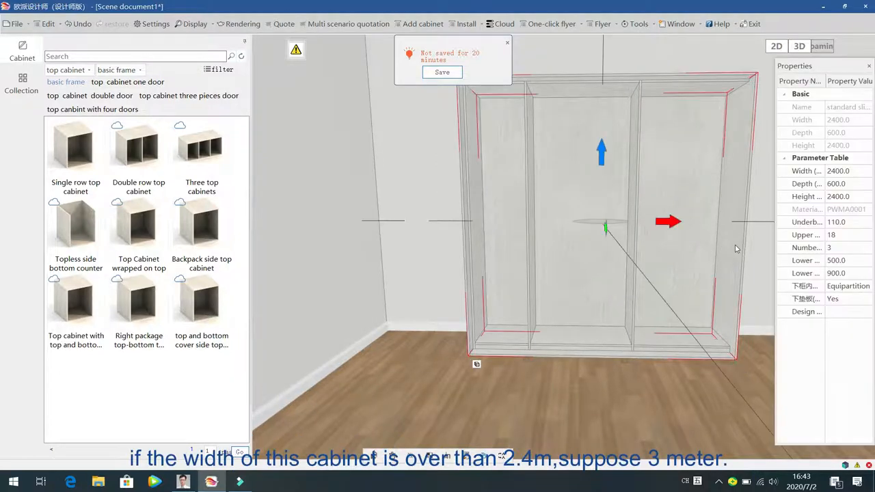
pyautogui.click(862, 171)
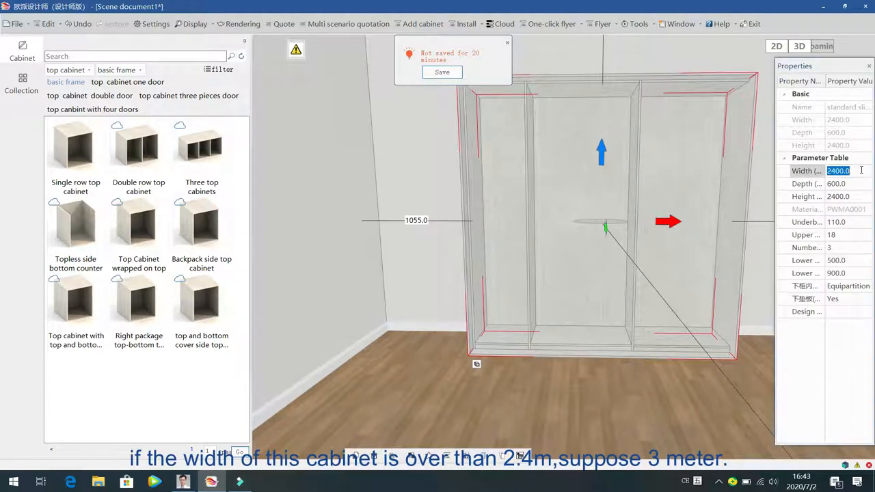
pyautogui.write('3000.0')
pyautogui.press('Return')
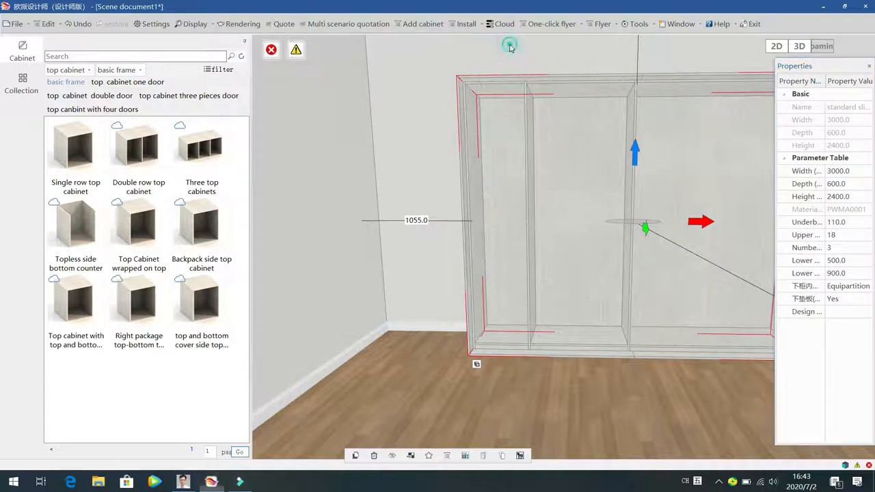
pyautogui.click(847, 247)
pyautogui.click(865, 247)
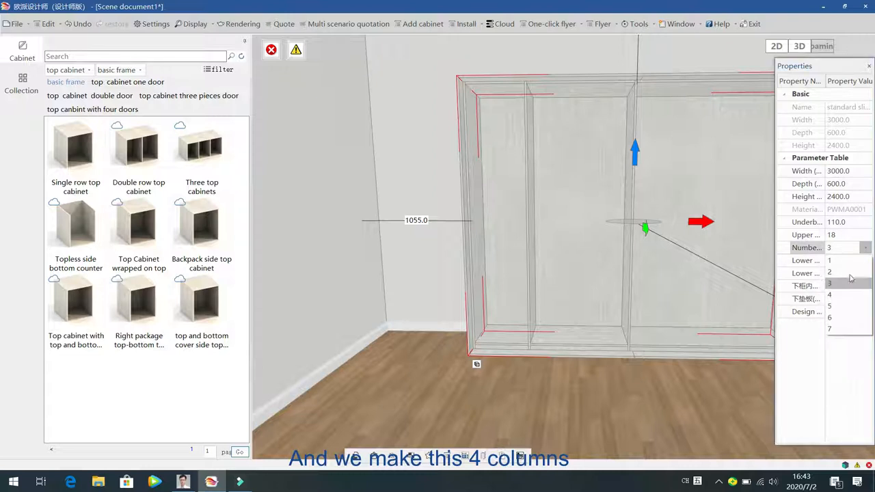
pyautogui.click(847, 293)
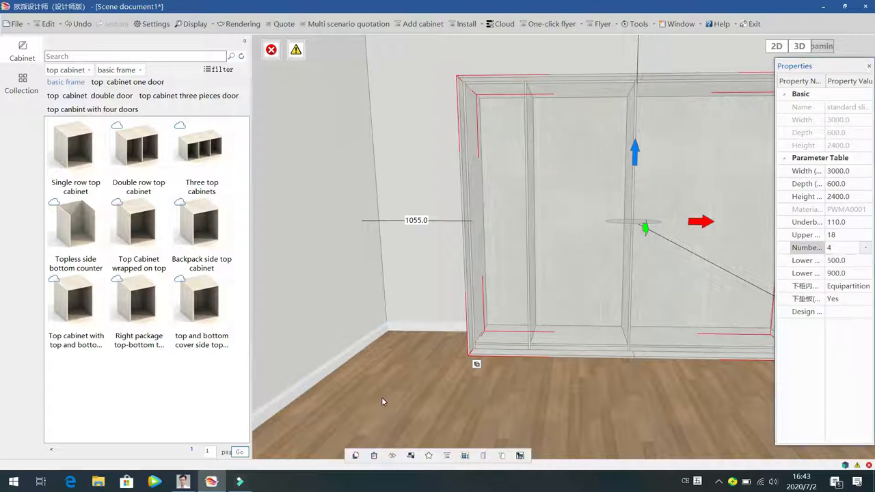
pyautogui.moveTo(382, 399); pyautogui.dragTo(539, 404, button='middle')
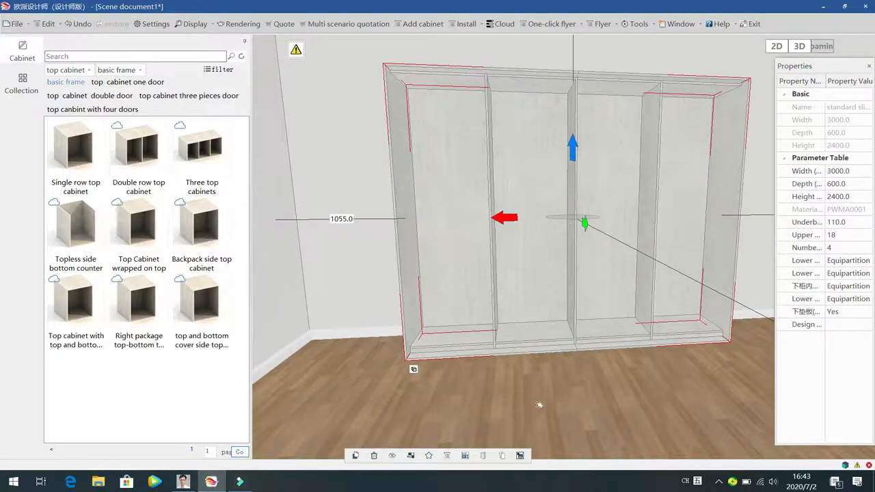
pyautogui.click(549, 395)
# Replace the wardrobe's bottom panel with the Lower pad (custom segmentation) from the sliding door panel library.
pyautogui.scroll(3, 550, 396)
pyautogui.scroll(-1, 551, 396)
pyautogui.moveTo(788, 301); pyautogui.dragTo(613, 376, button='middle')
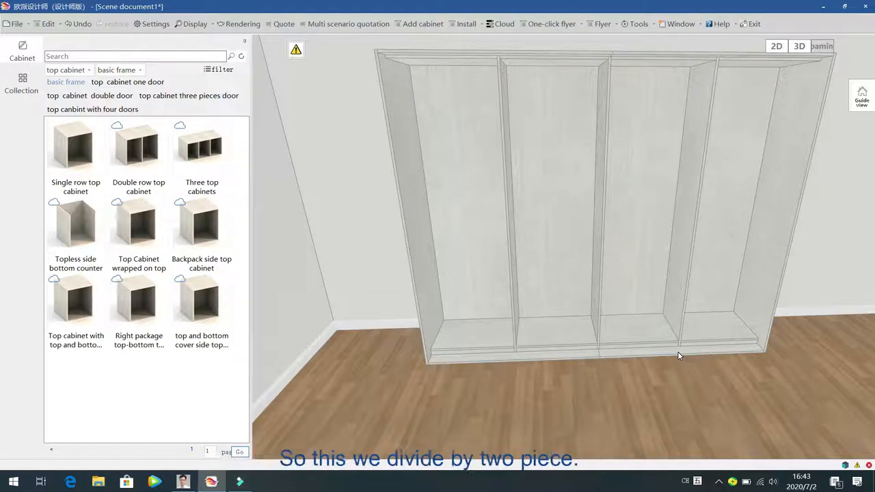
pyautogui.click(591, 354)
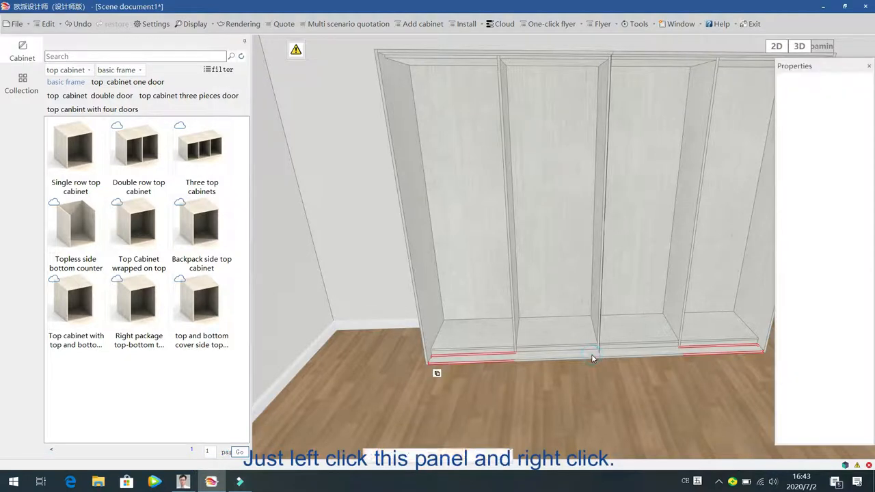
pyautogui.rightClick(591, 354)
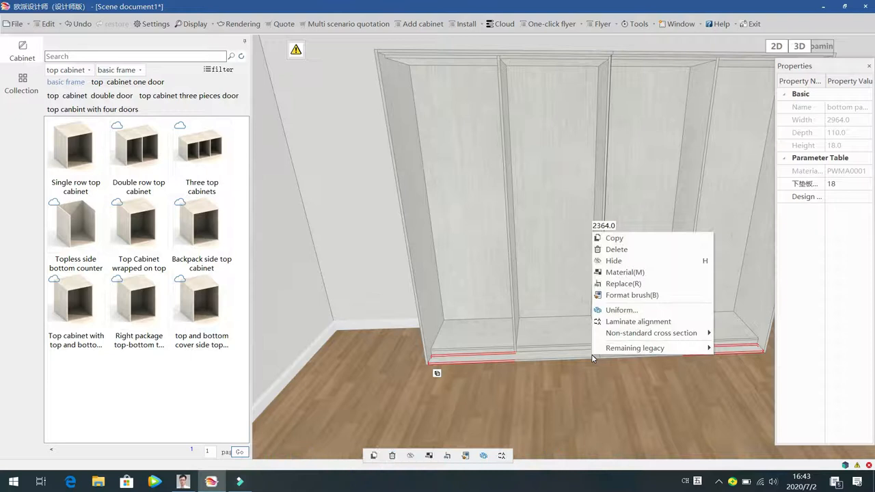
pyautogui.click(620, 284)
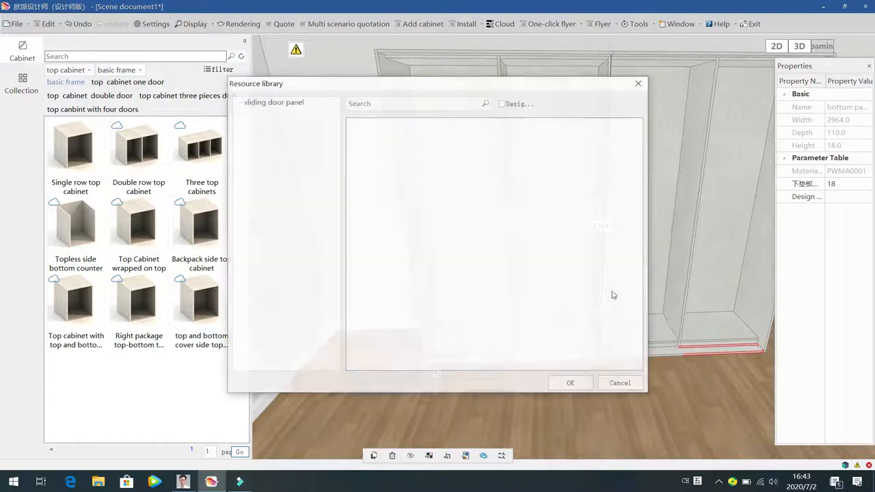
pyautogui.click(290, 103)
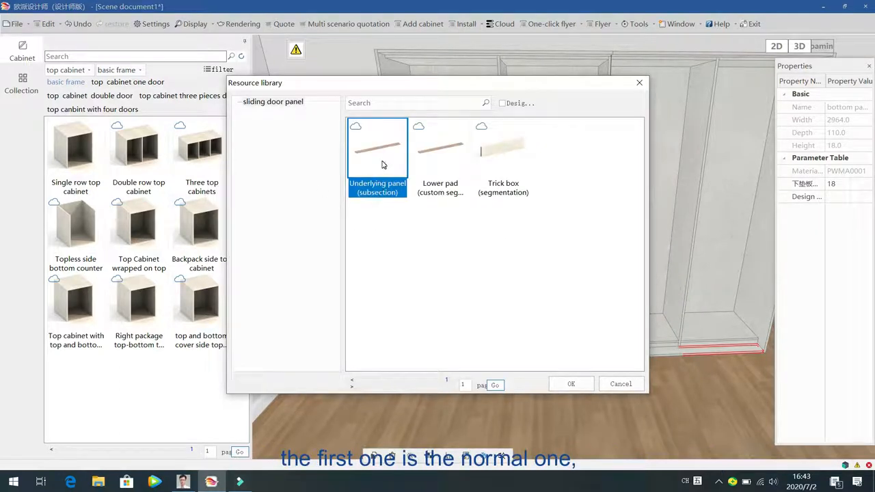
pyautogui.click(439, 161)
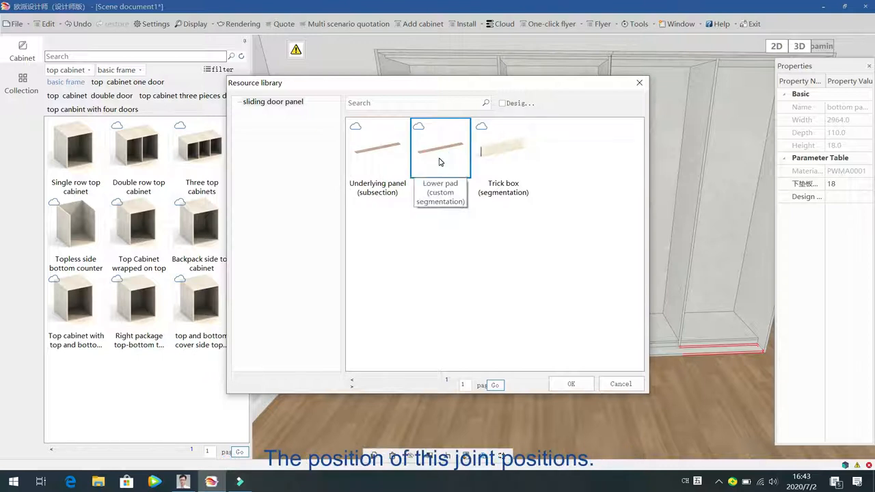
pyautogui.click(439, 161)
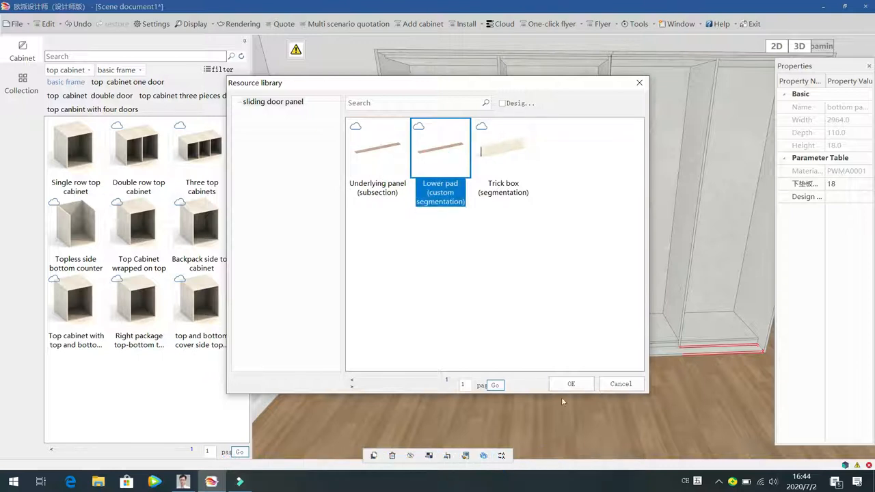
pyautogui.click(569, 385)
pyautogui.click(539, 380)
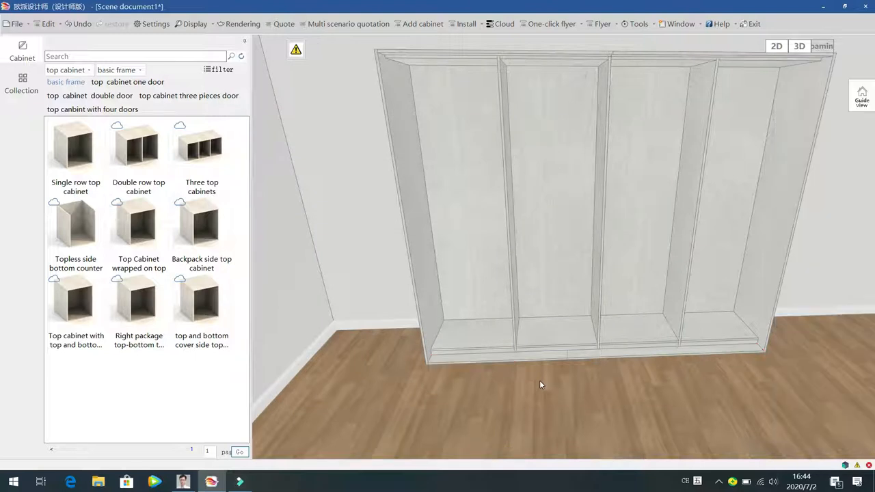
# Set the length of the bottom panel's left segment to 600 mm.
pyautogui.click(543, 355)
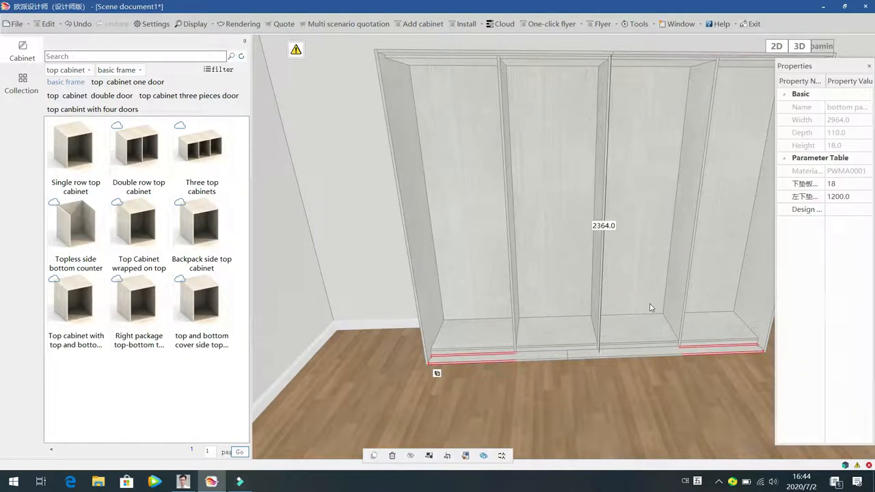
pyautogui.click(858, 198)
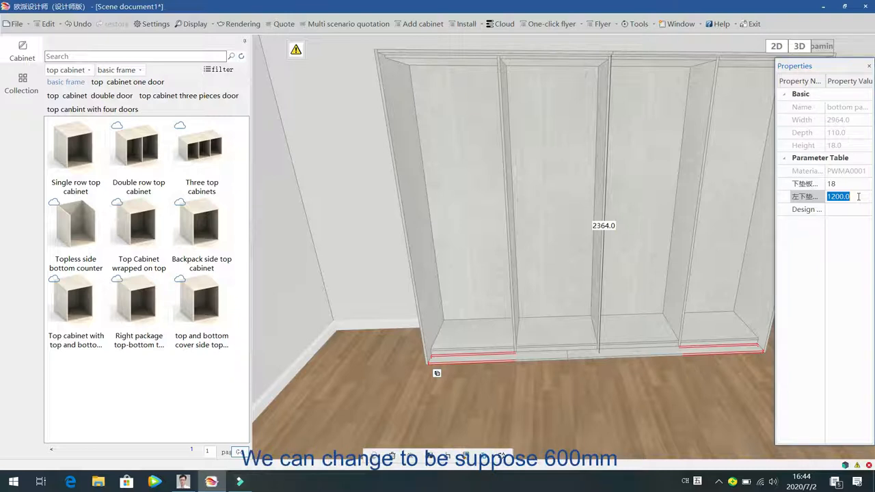
pyautogui.write('600')
pyautogui.press('Return')
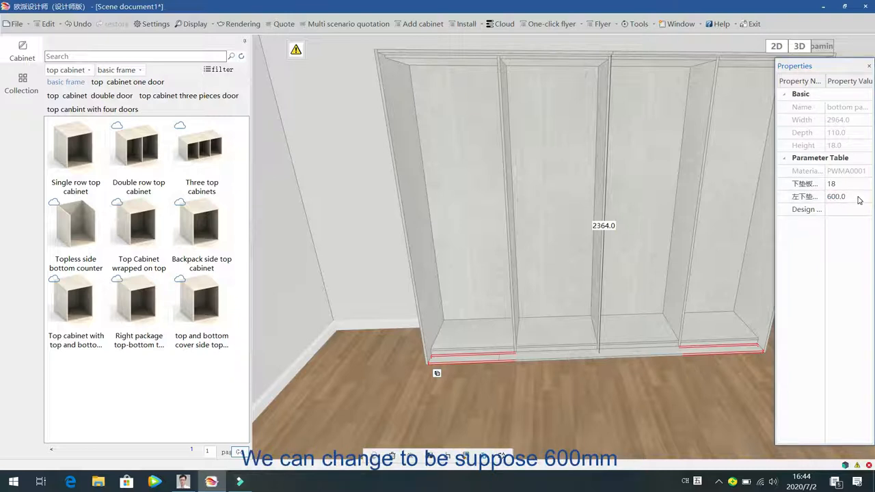
# Replace the segmented bottom panel with the Trick box (segmentation) from the sliding door panel library.
pyautogui.rightClick(517, 360)
pyautogui.click(557, 291)
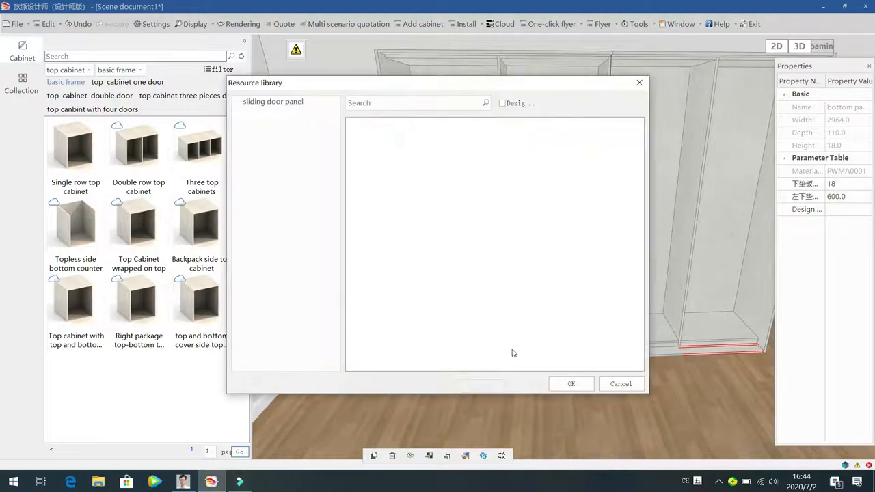
pyautogui.click(291, 103)
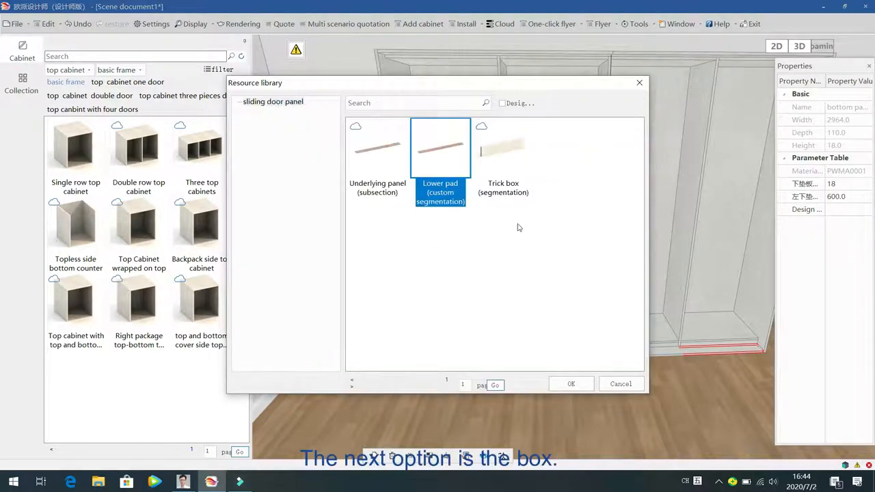
pyautogui.click(516, 159)
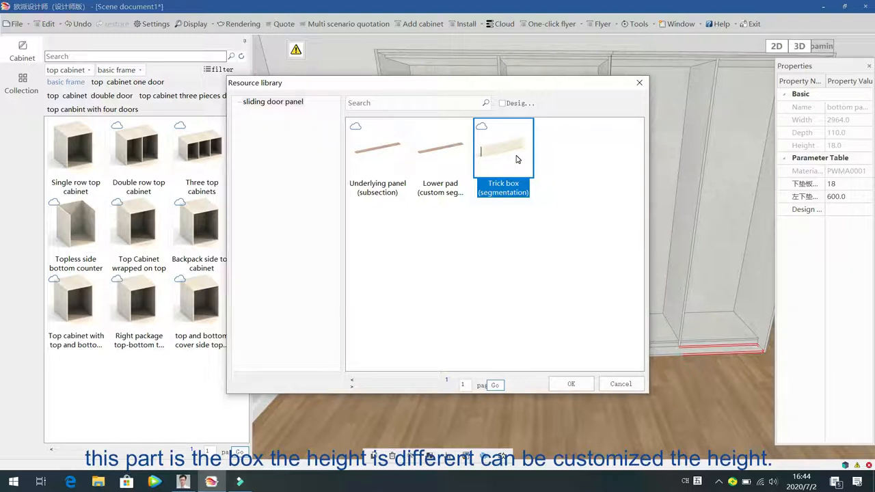
pyautogui.click(571, 384)
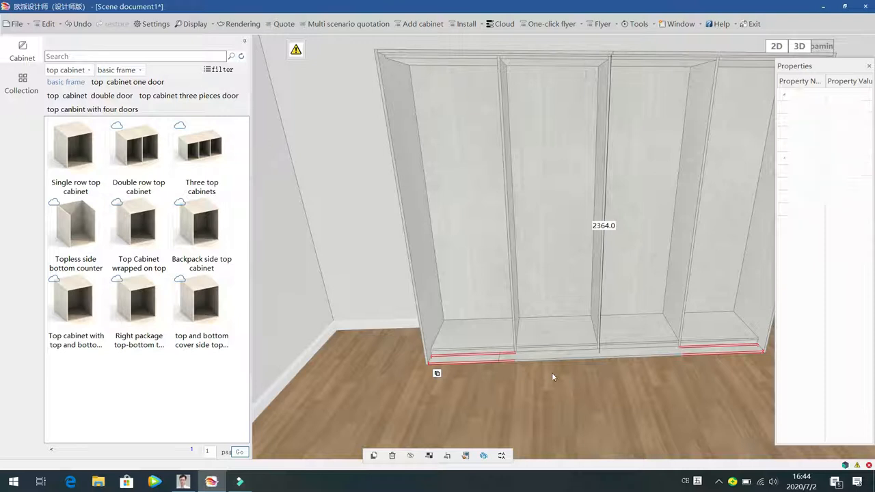
# Set the height of the Trick box at the wardrobe's base to 500 mm and deselect it.
pyautogui.doubleClick(545, 345)
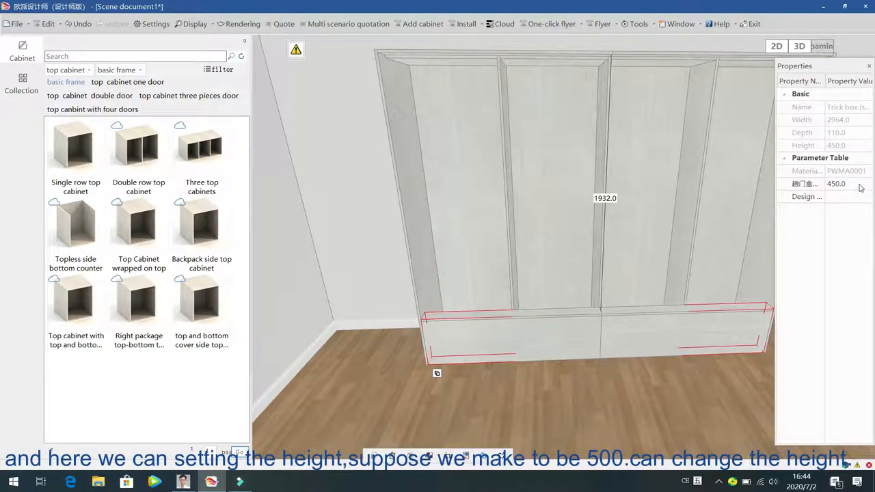
pyautogui.click(858, 183)
pyautogui.write('500')
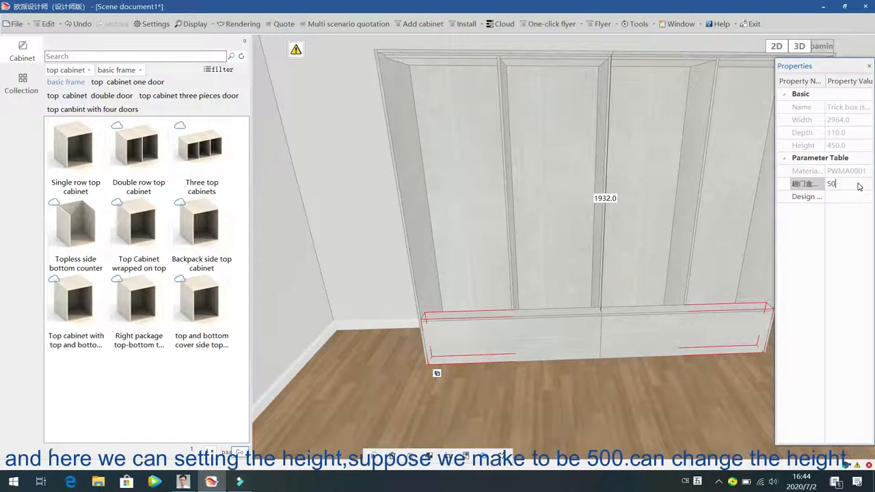
pyautogui.press('Return')
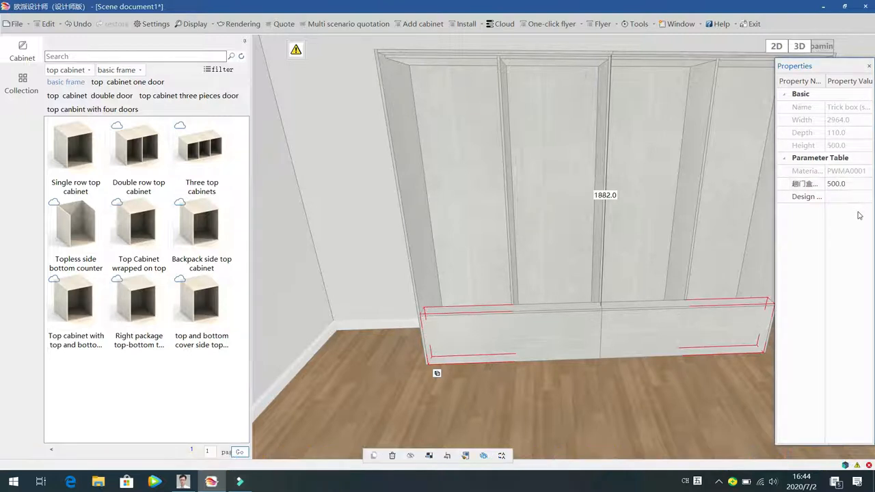
pyautogui.click(675, 387)
# Place a Tatami 7 unit from the tatami cabinets on the floor in front of the wardrobe.
pyautogui.moveTo(680, 389); pyautogui.dragTo(586, 364)
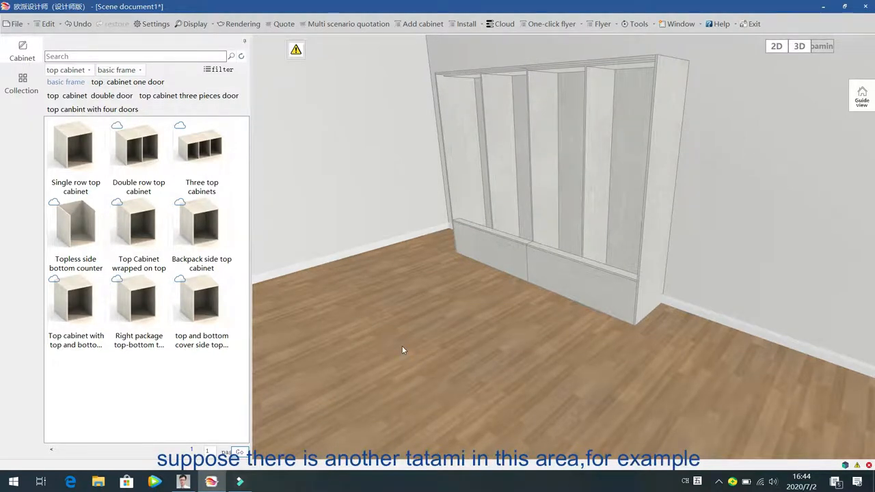
pyautogui.click(68, 70)
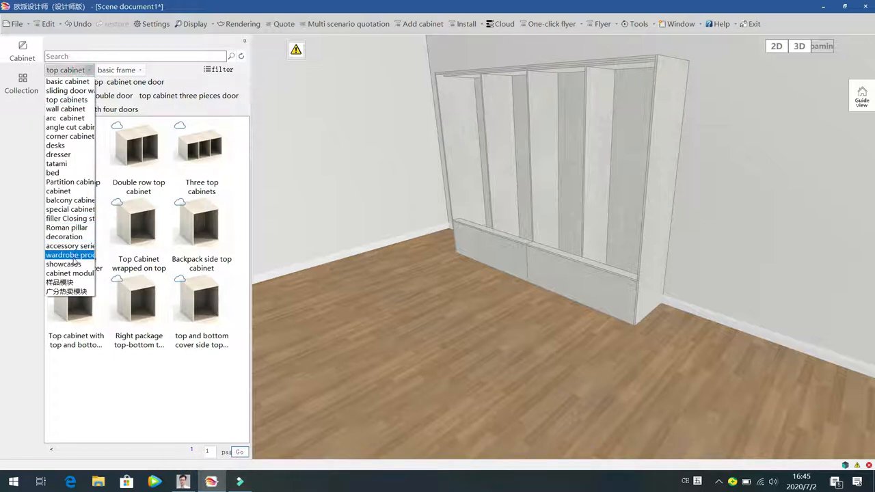
pyautogui.click(57, 164)
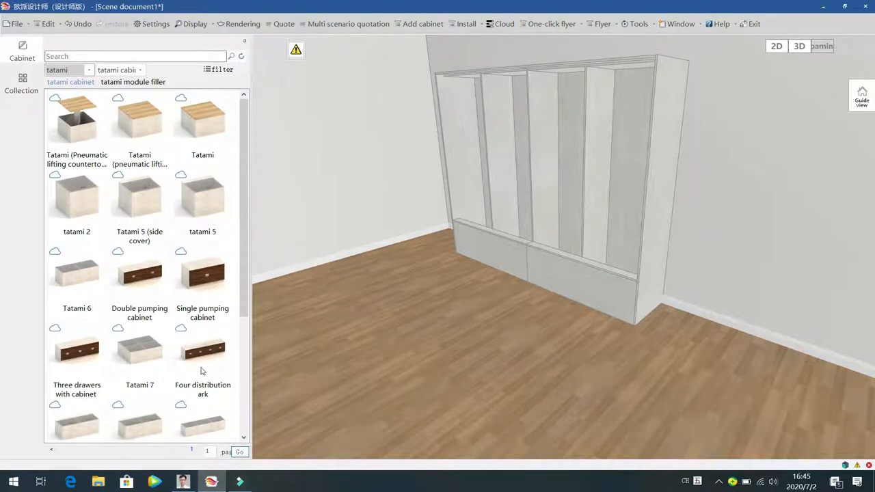
pyautogui.scroll(-1, 241, 254)
pyautogui.moveTo(242, 254)
pyautogui.mouseDown()
pyautogui.moveTo(239, 376)
pyautogui.moveTo(241, 270)
pyautogui.mouseUp()
pyautogui.moveTo(140, 288); pyautogui.dragTo(495, 309)
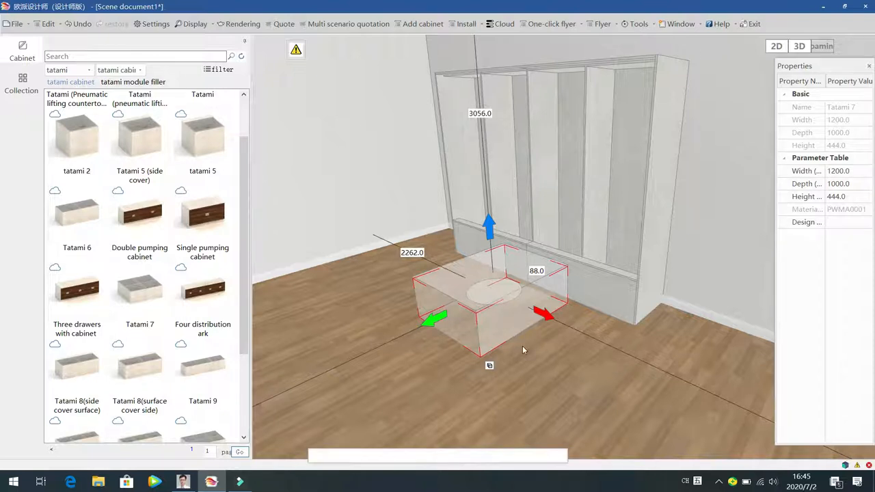
# Set the tatami's width to 2400 mm and move it against the front of the wardrobe's base box.
pyautogui.click(859, 173)
pyautogui.write('2400')
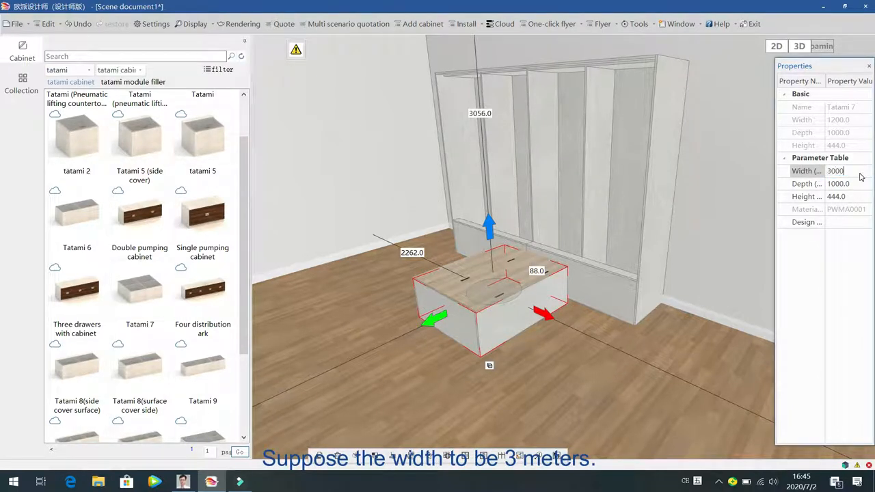
pyautogui.press('Return')
pyautogui.moveTo(520, 280); pyautogui.dragTo(472, 331)
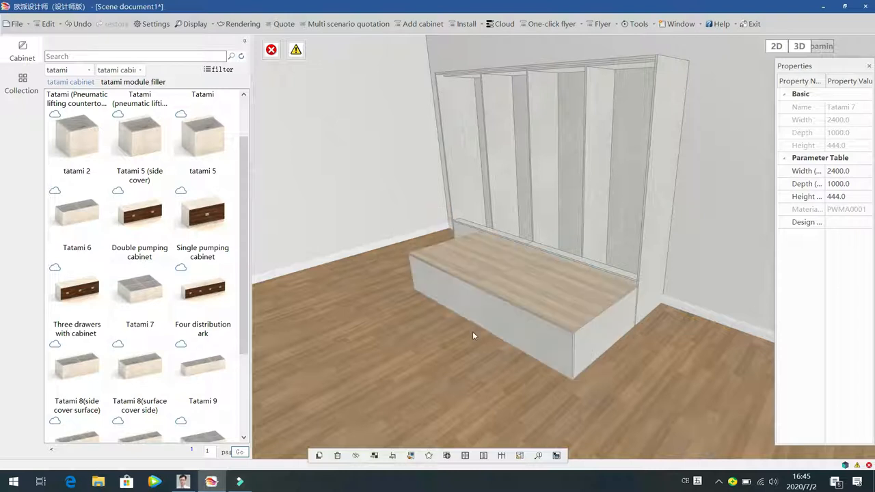
# Set the whole wardrobe frame's width to 2400 mm to match the tatami.
pyautogui.click(671, 114)
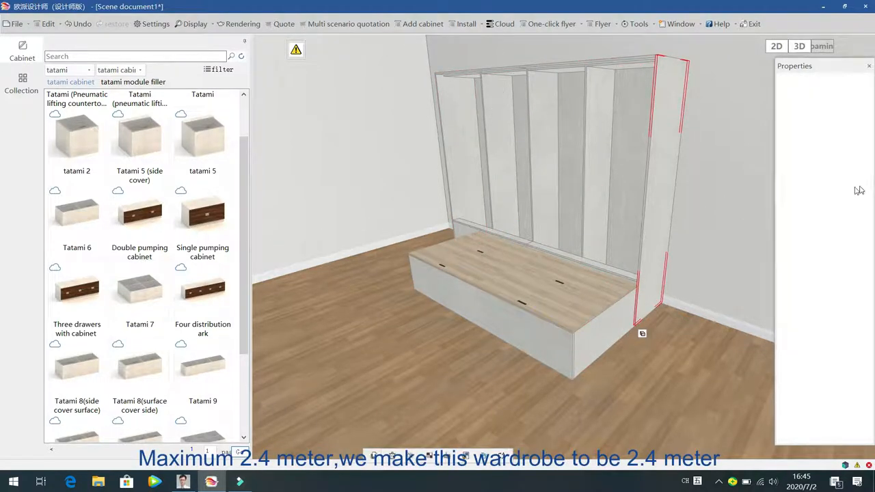
pyautogui.click(664, 158)
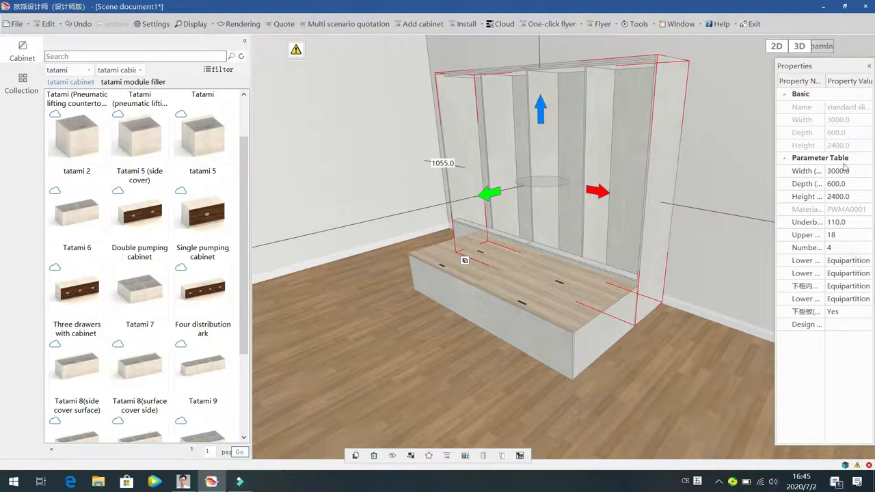
pyautogui.click(858, 170)
pyautogui.write('2400.0')
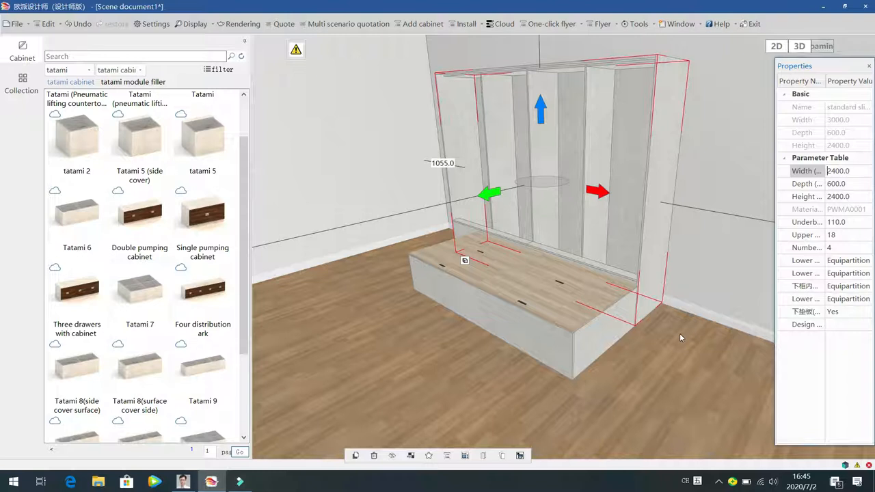
pyautogui.press('Return')
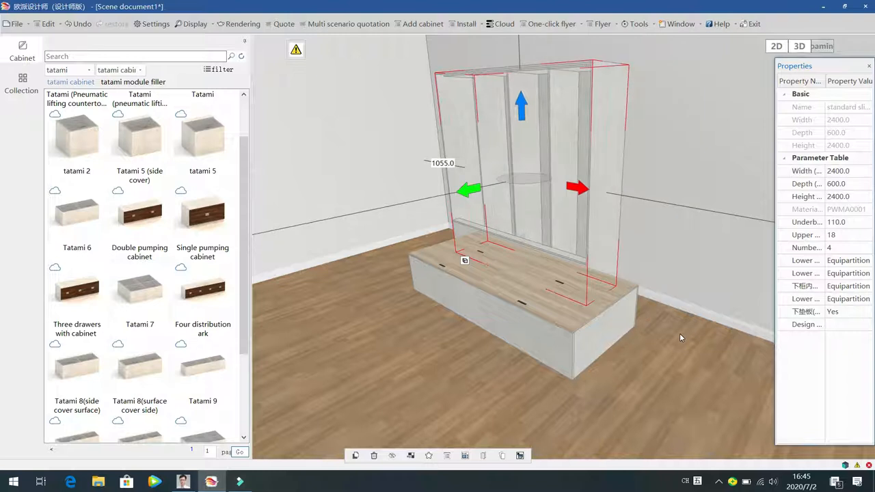
# Shift the wardrobe frame along the wall until it lines up with the tatami, and delete the tatami.
pyautogui.moveTo(585, 192); pyautogui.dragTo(629, 208)
pyautogui.click(668, 358)
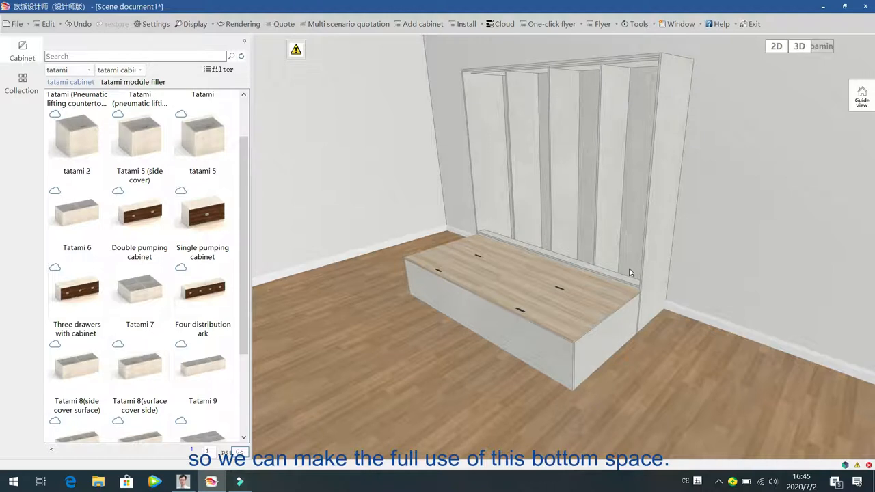
pyautogui.click(592, 337)
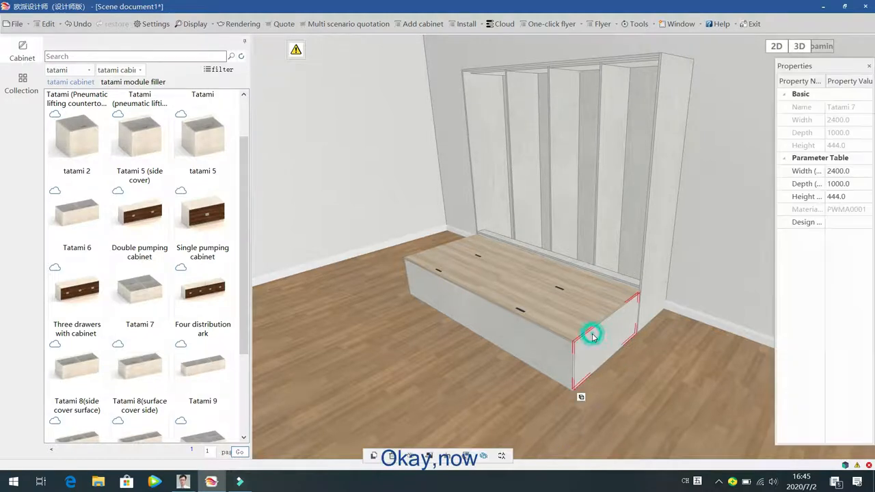
pyautogui.press('Delete')
# Replace the Trick box at the wardrobe's base with the Underlying panel (subsection) and deselect it.
pyautogui.click(583, 287)
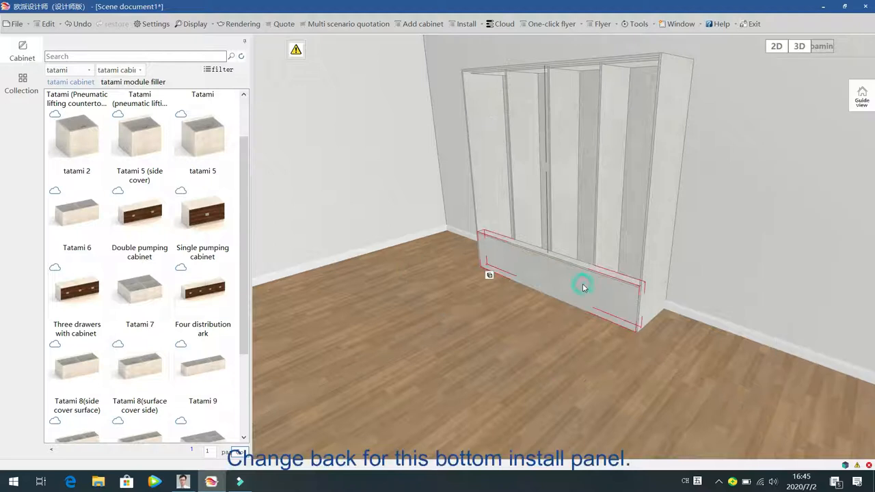
pyautogui.rightClick(583, 287)
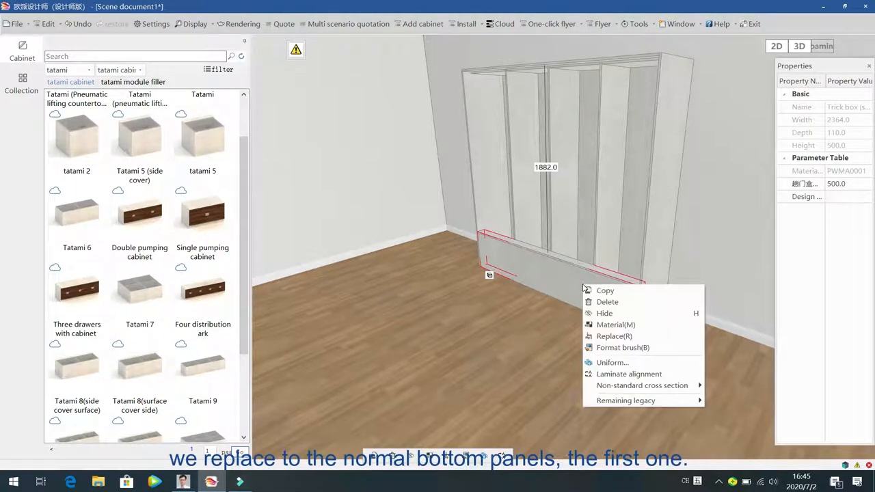
pyautogui.click(601, 335)
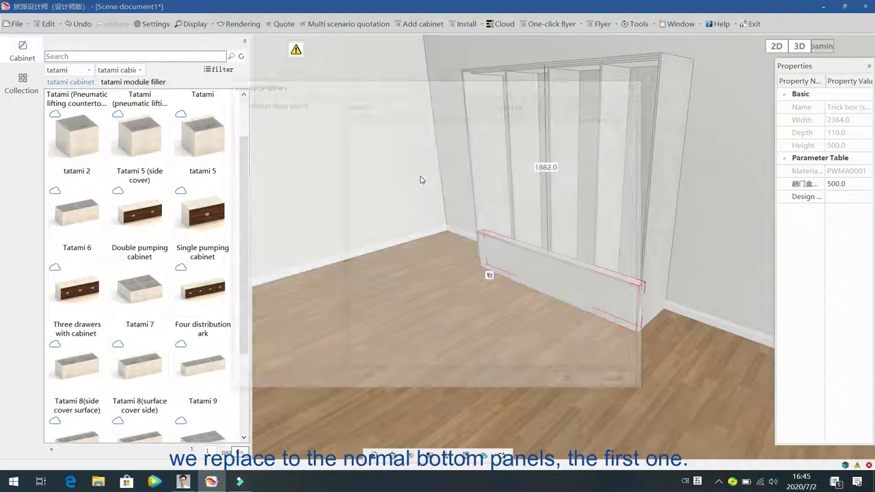
pyautogui.click(280, 102)
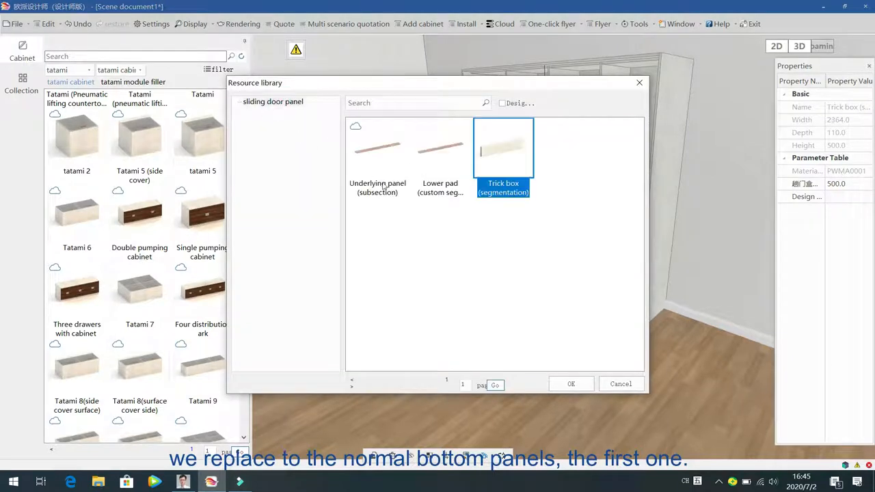
pyautogui.click(373, 158)
pyautogui.click(571, 384)
pyautogui.click(542, 370)
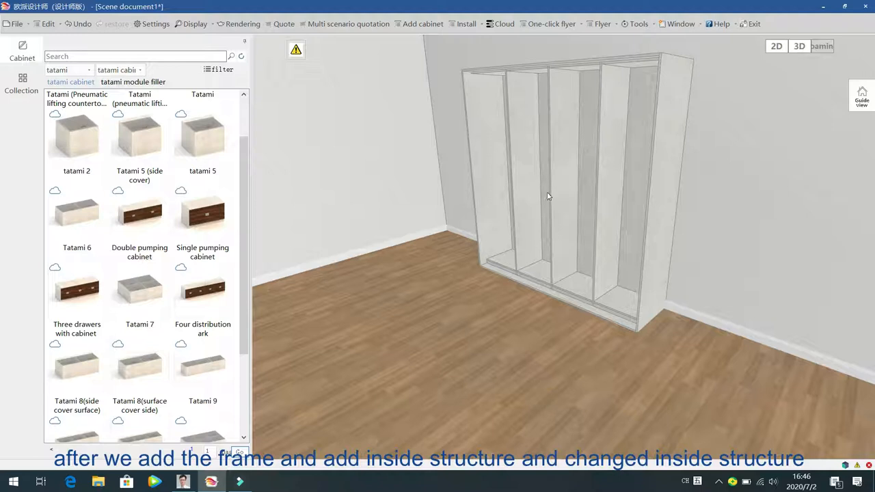
# Generate sliding doors for the whole wardrobe frame using the Two paragraphs of YL980 layout from the PWML1009(YL980) series.
pyautogui.moveTo(505, 311); pyautogui.dragTo(547, 322)
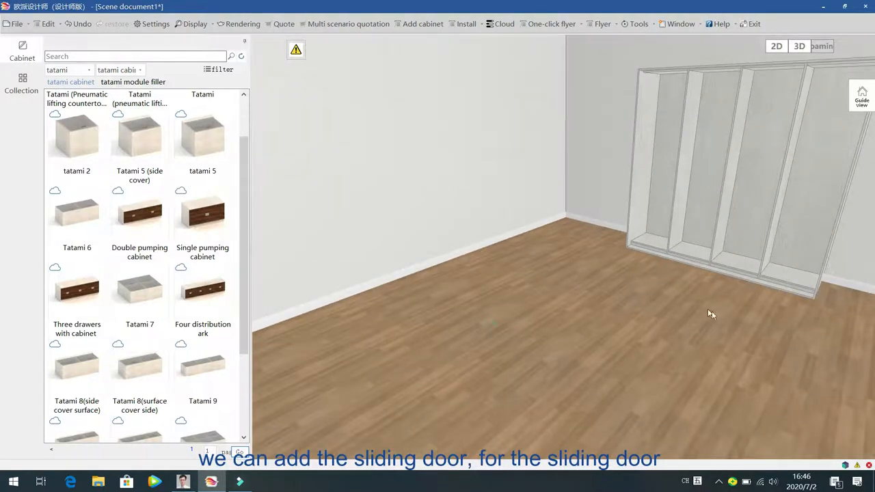
pyautogui.moveTo(677, 337); pyautogui.dragTo(712, 334)
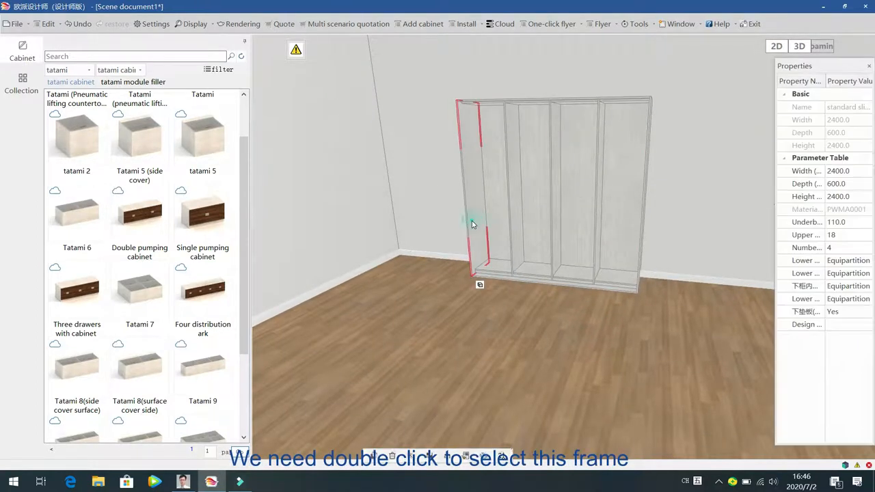
pyautogui.doubleClick(469, 222)
pyautogui.doubleClick(519, 180)
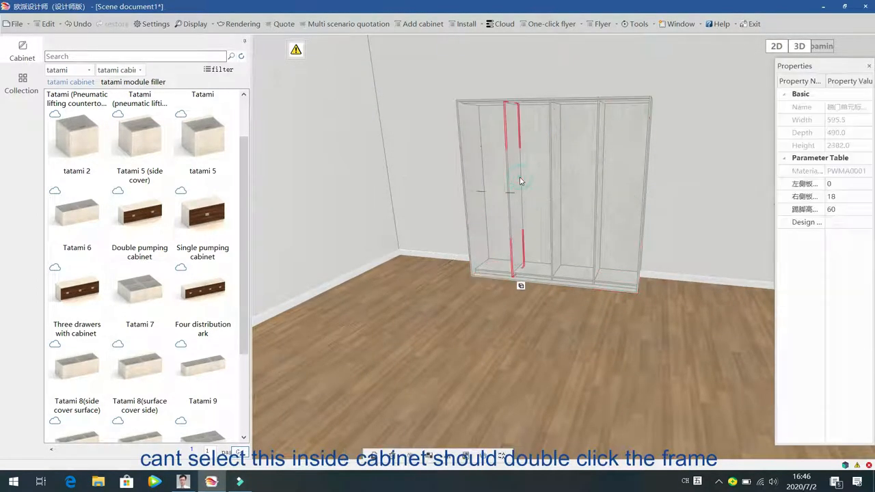
pyautogui.doubleClick(470, 241)
pyautogui.rightClick(470, 241)
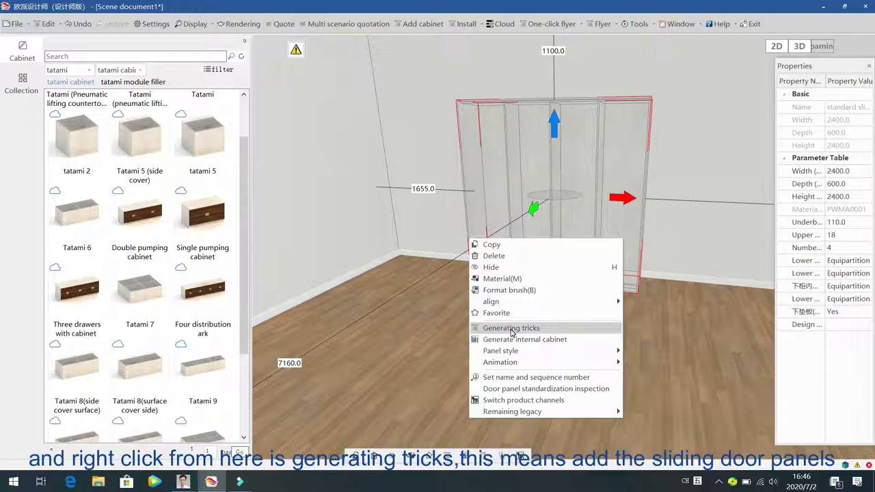
pyautogui.click(511, 329)
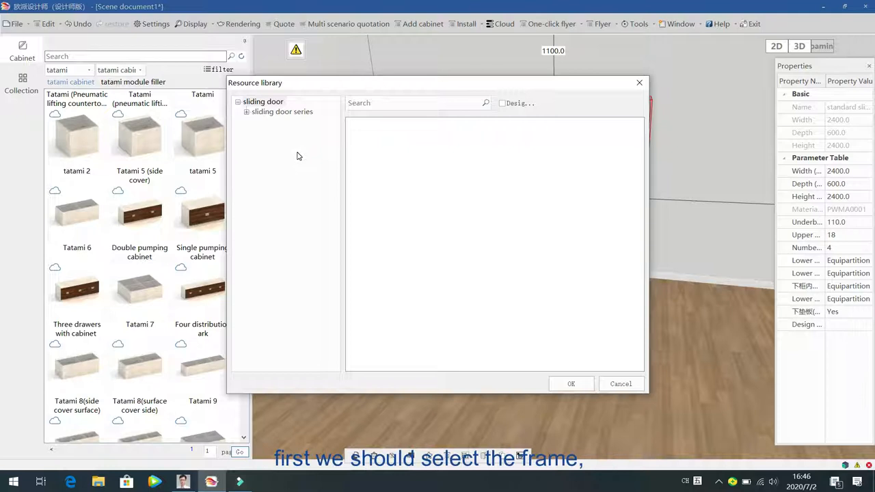
pyautogui.click(246, 113)
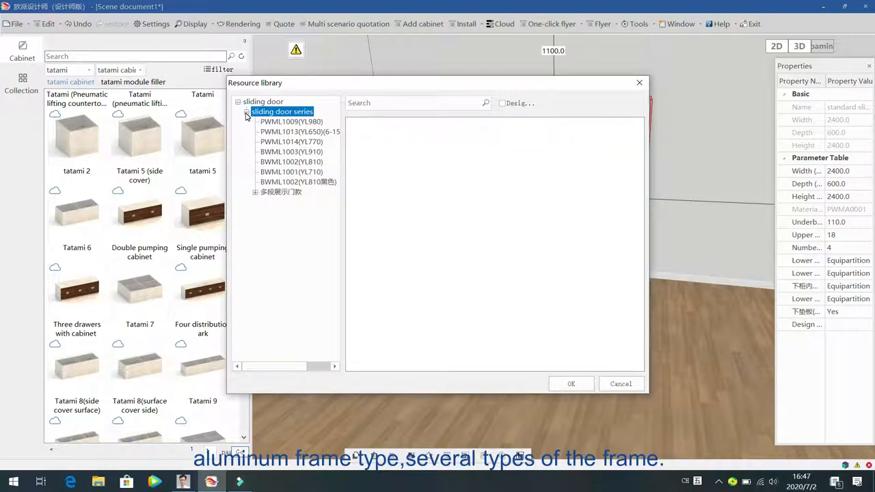
pyautogui.click(301, 123)
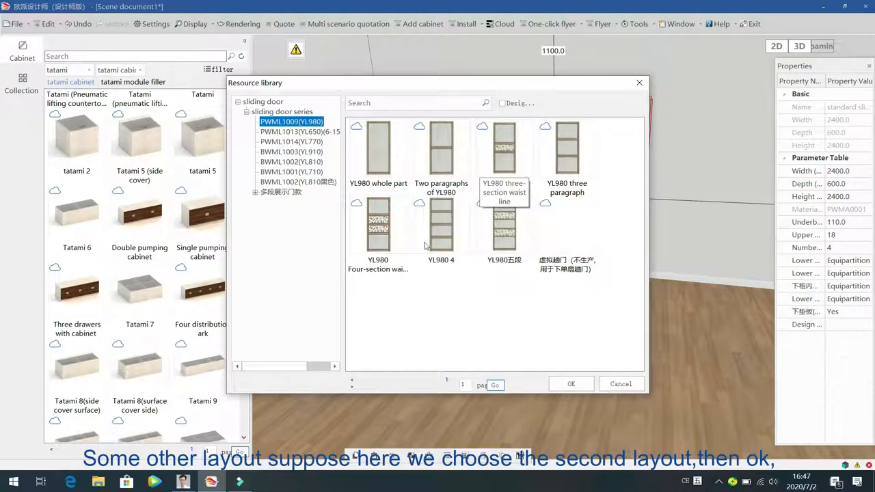
pyautogui.click(441, 145)
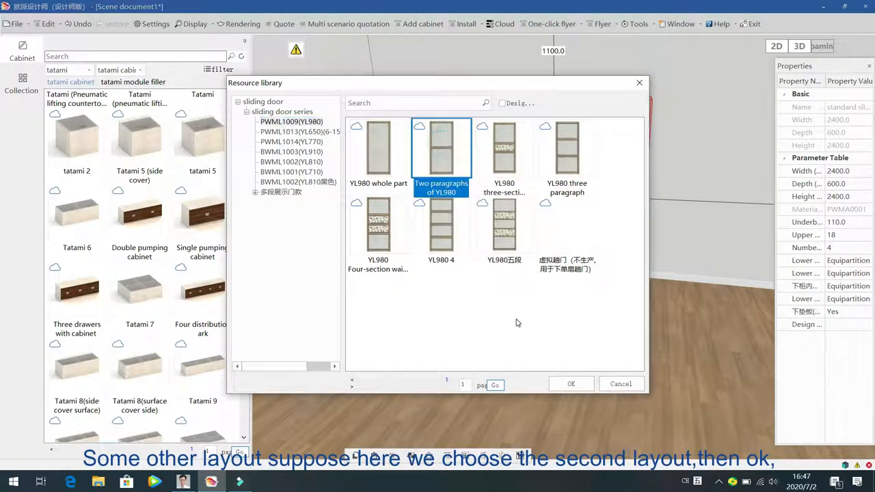
pyautogui.click(558, 384)
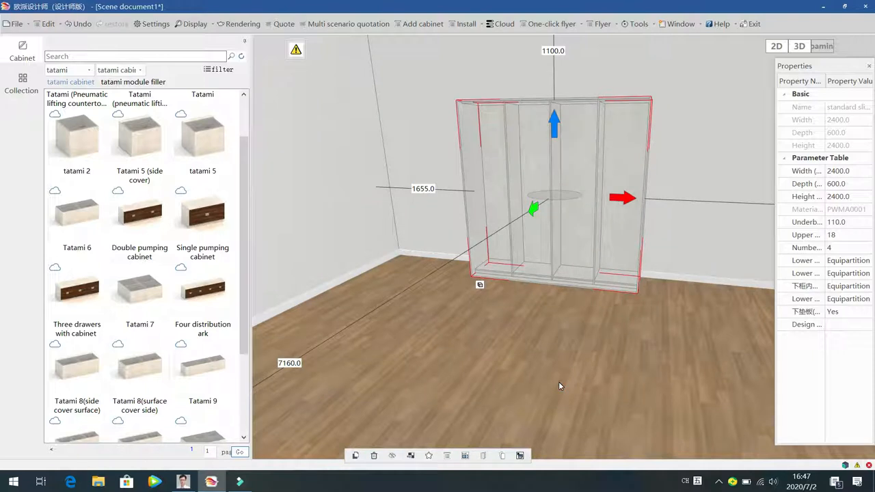
pyautogui.click(539, 307)
# Select the complete sliding door assembly and set its door leaf count to 4.
pyautogui.scroll(3, 539, 309)
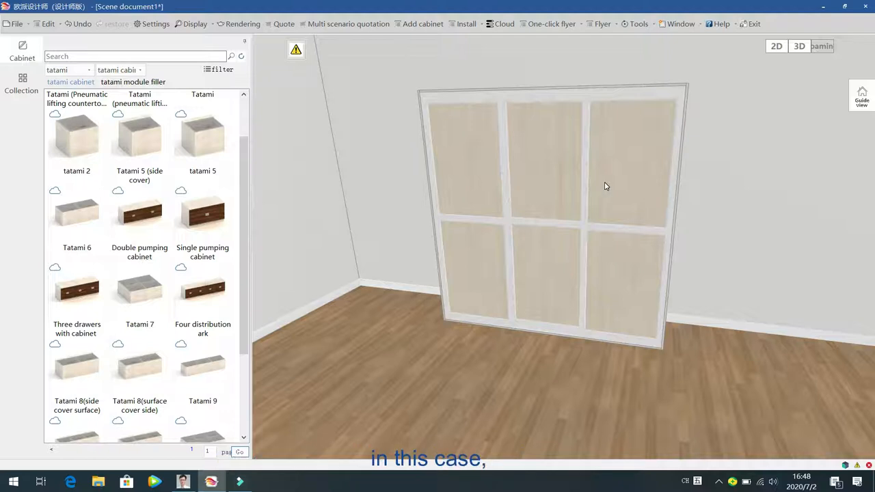
pyautogui.scroll(1, 469, 340)
pyautogui.doubleClick(468, 338)
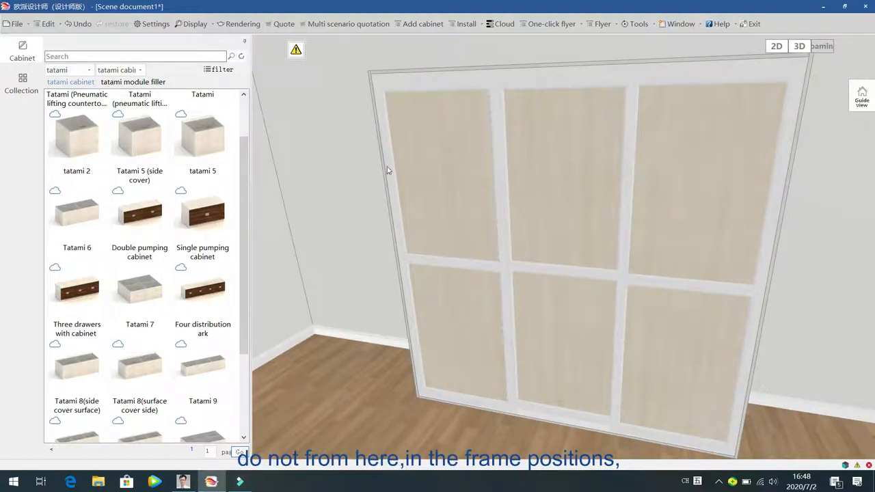
pyautogui.doubleClick(388, 169)
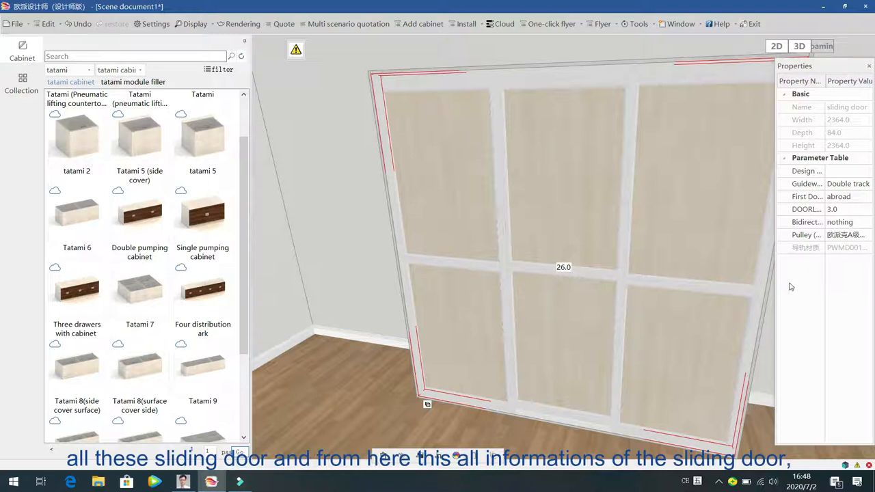
pyautogui.moveTo(772, 281); pyautogui.dragTo(704, 294)
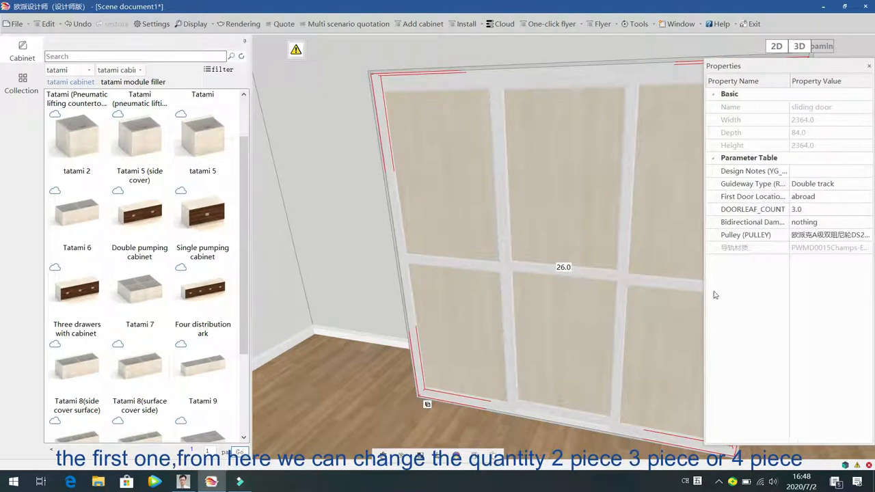
pyautogui.click(861, 210)
pyautogui.click(861, 210)
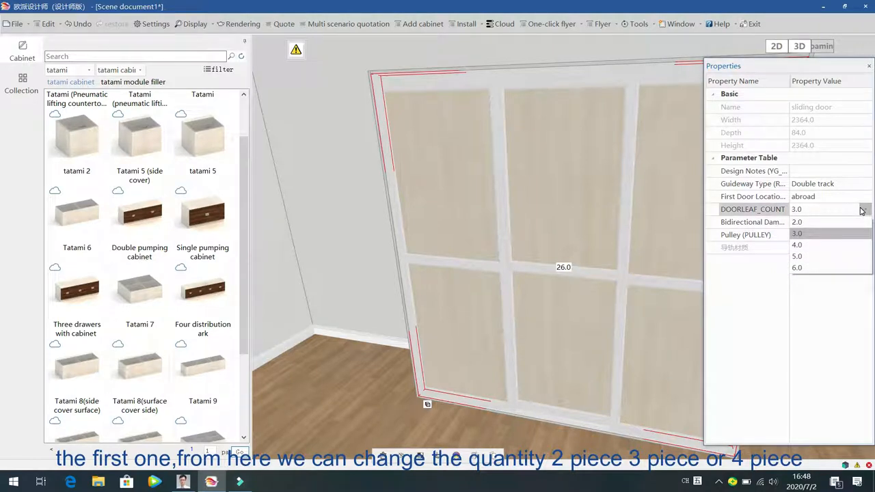
pyautogui.click(838, 246)
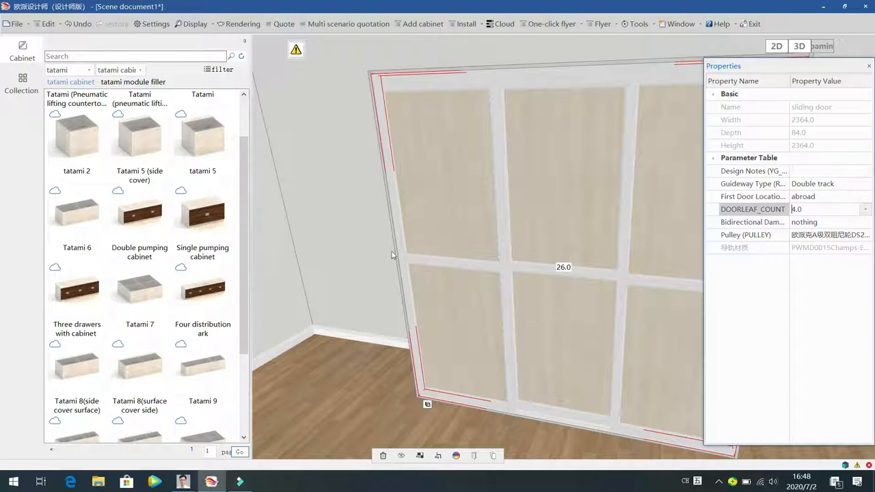
pyautogui.click(348, 260)
pyautogui.moveTo(322, 270); pyautogui.dragTo(344, 303, button='middle')
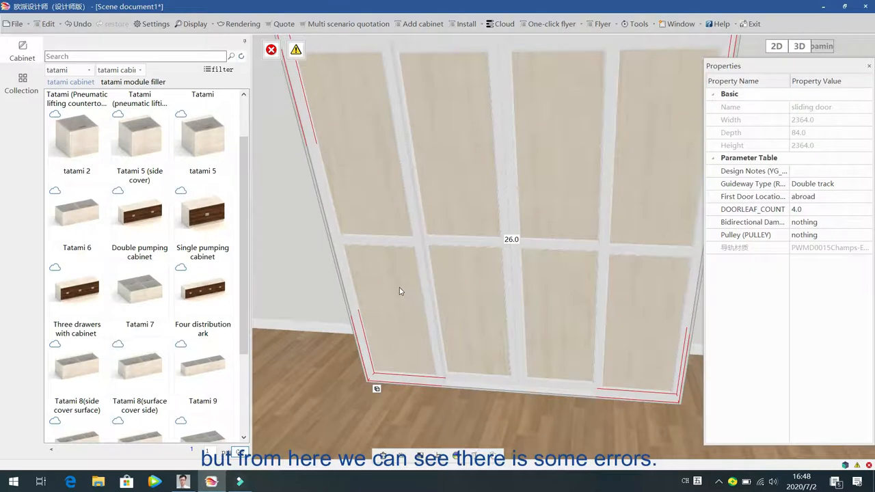
# Examine the process inspection errors for the door leaves and close the list.
pyautogui.click(272, 51)
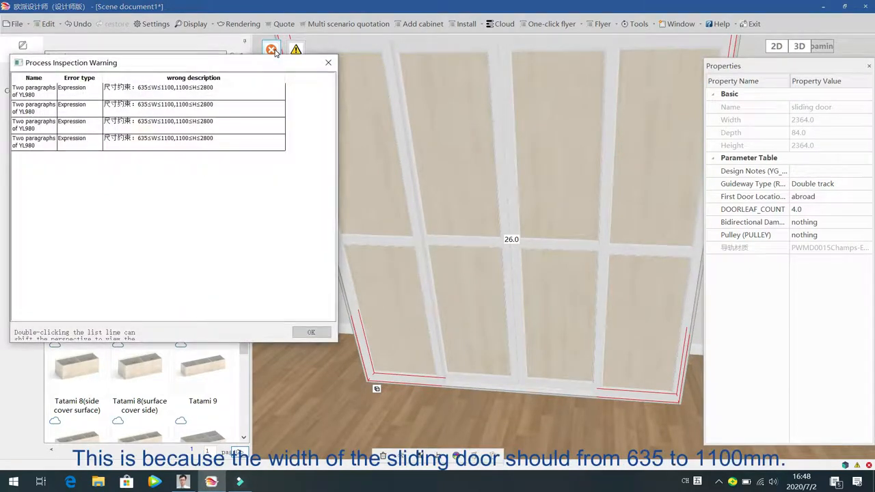
pyautogui.click(200, 95)
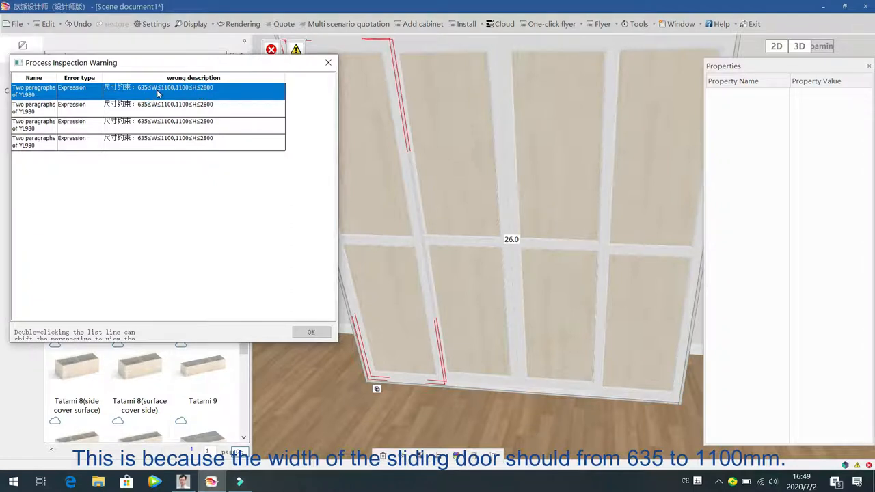
pyautogui.click(327, 62)
# Select the complete sliding door assembly again and set its door leaf count to 3.
pyautogui.click(330, 230)
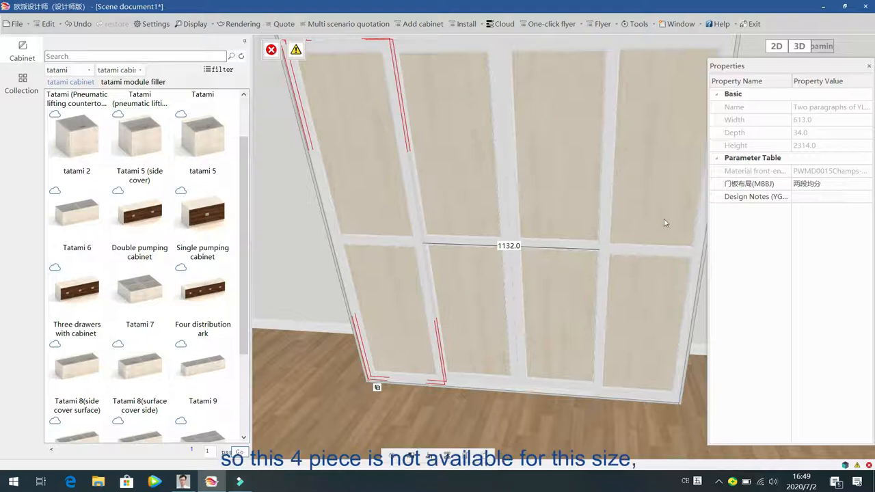
pyautogui.click(334, 241)
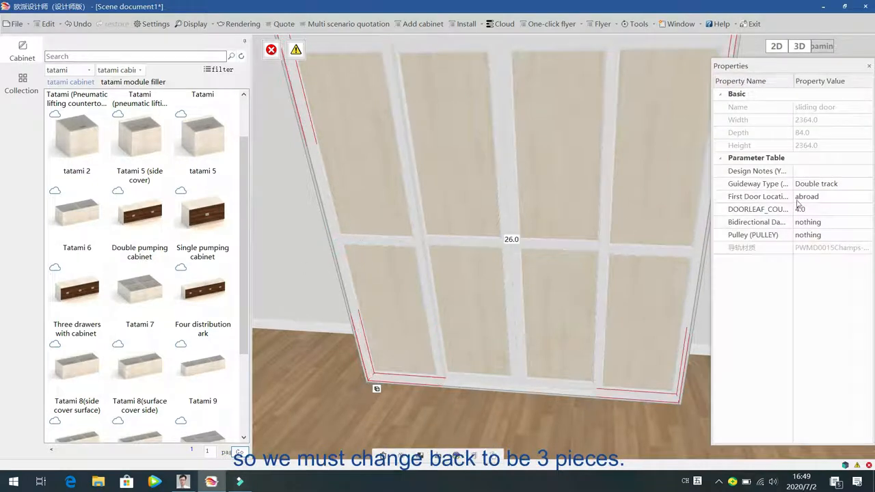
pyautogui.click(865, 209)
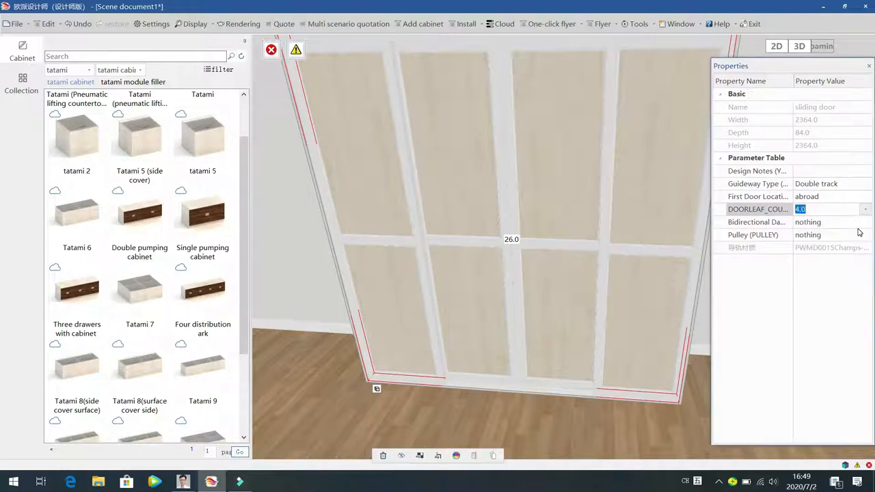
pyautogui.click(859, 232)
pyautogui.click(764, 261)
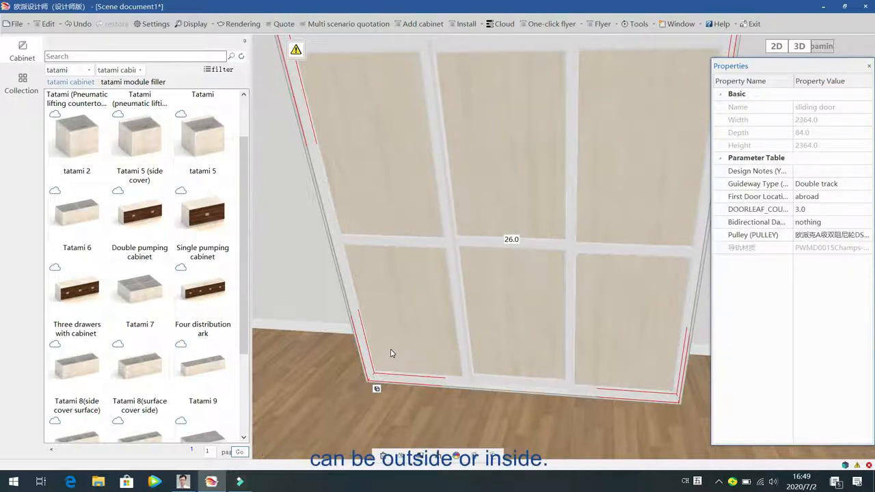
# Try the first door location as within, and set it back to abroad.
pyautogui.click(862, 198)
pyautogui.click(865, 198)
pyautogui.click(857, 210)
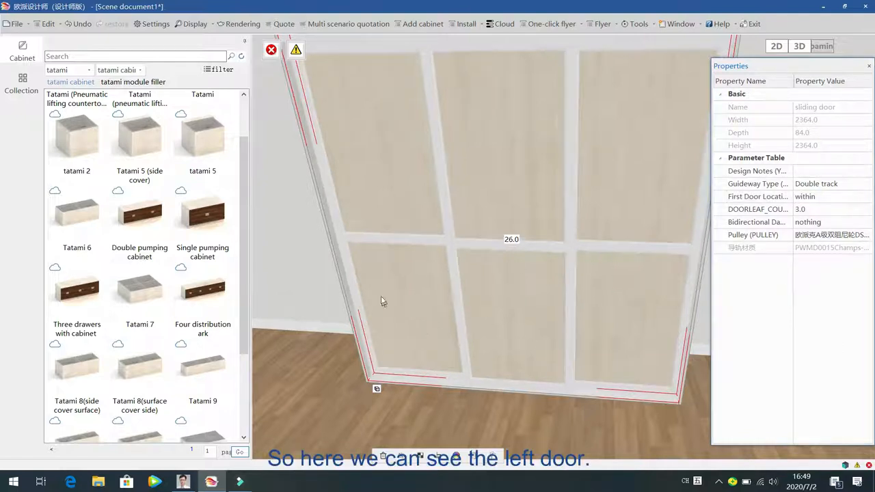
pyautogui.click(837, 197)
pyautogui.click(865, 196)
pyautogui.click(843, 222)
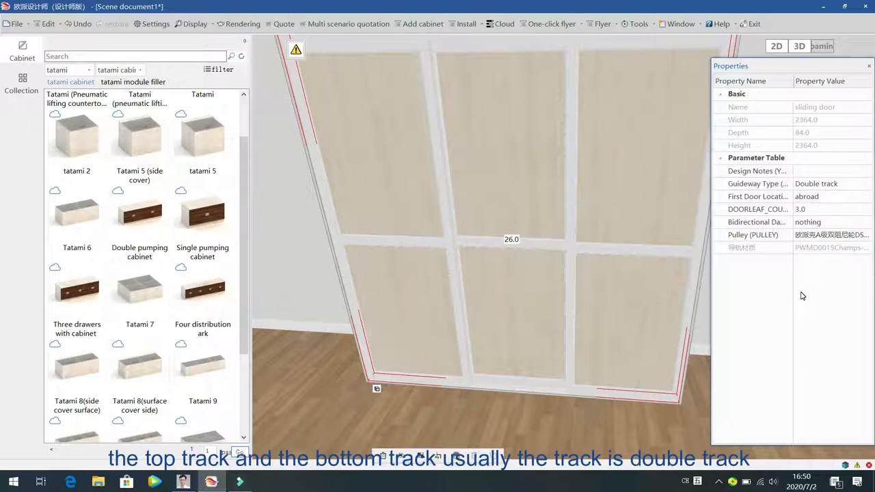
# Check the sliding door's guideway type and pulley options, keeping Double track and the DS2013 pulley.
pyautogui.click(865, 185)
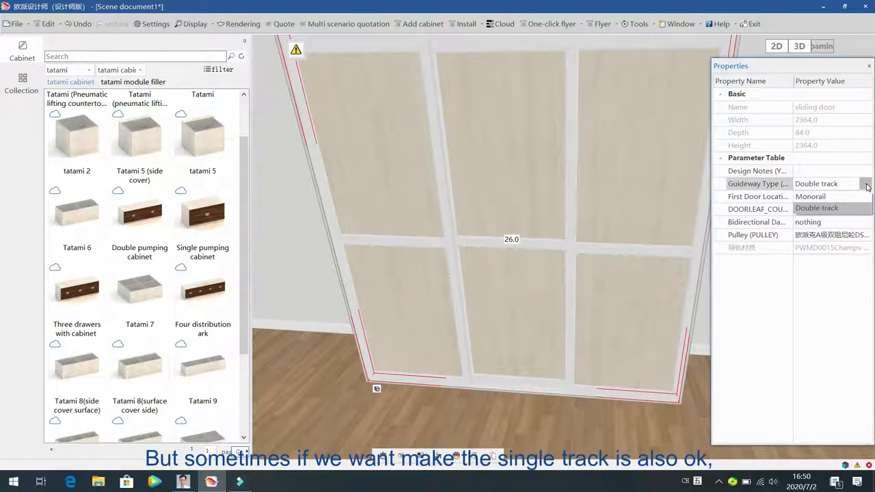
pyautogui.click(840, 214)
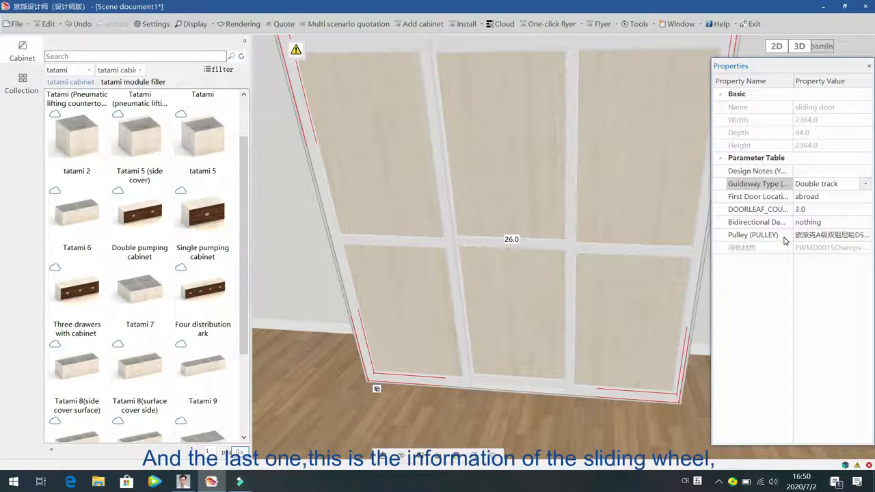
pyautogui.click(865, 235)
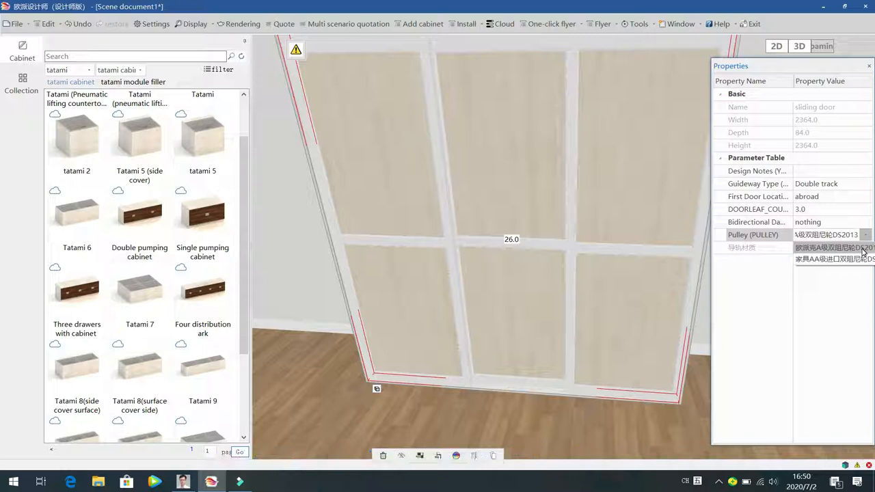
pyautogui.click(862, 250)
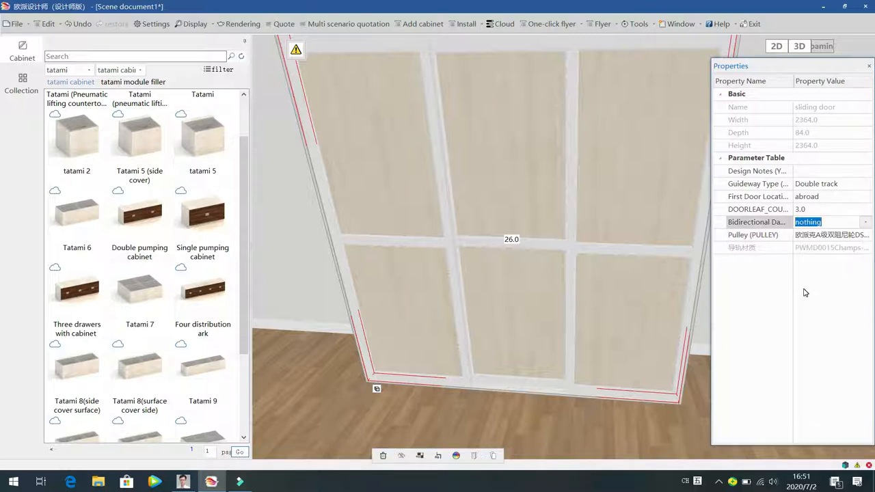
# Replace the first sliding door leaf with the YL980 whole part style from the resource library.
pyautogui.click(442, 403)
pyautogui.moveTo(412, 417); pyautogui.dragTo(398, 377, button='middle')
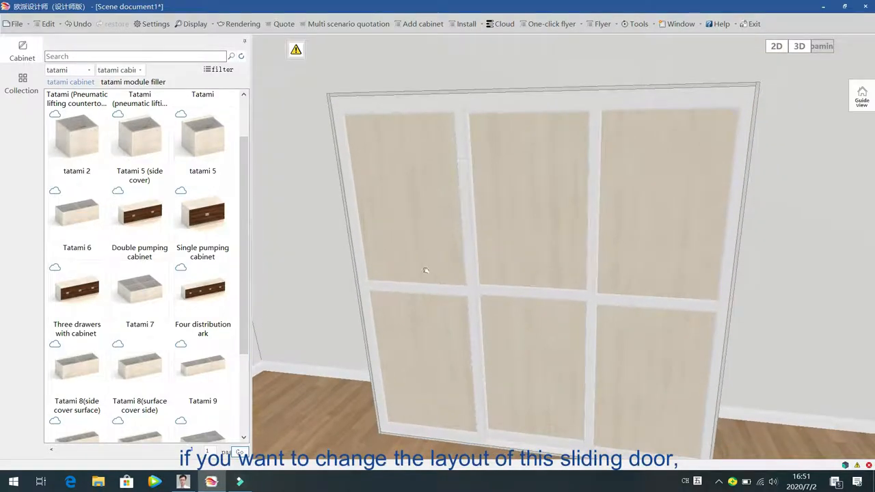
pyautogui.doubleClick(419, 221)
pyautogui.rightClick(424, 197)
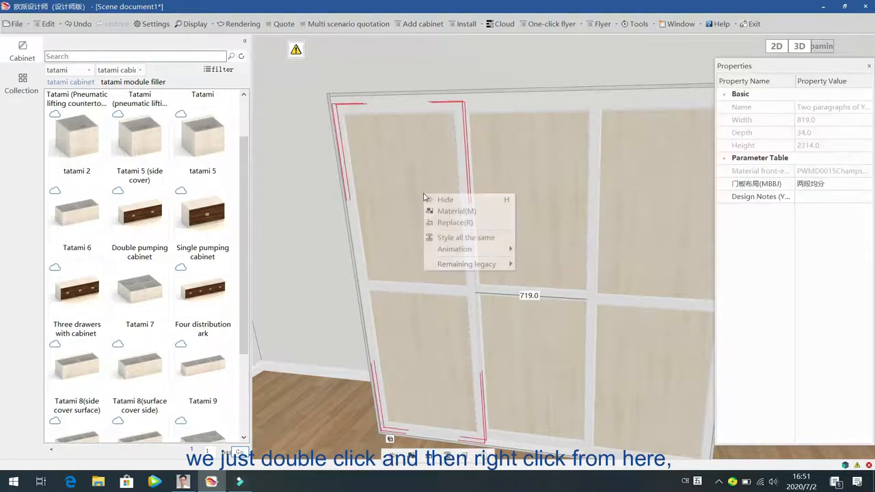
pyautogui.click(454, 223)
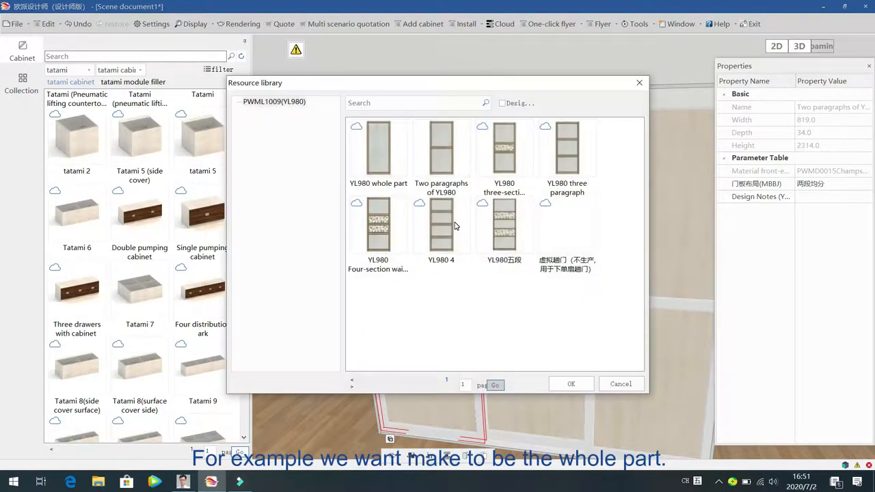
pyautogui.click(381, 137)
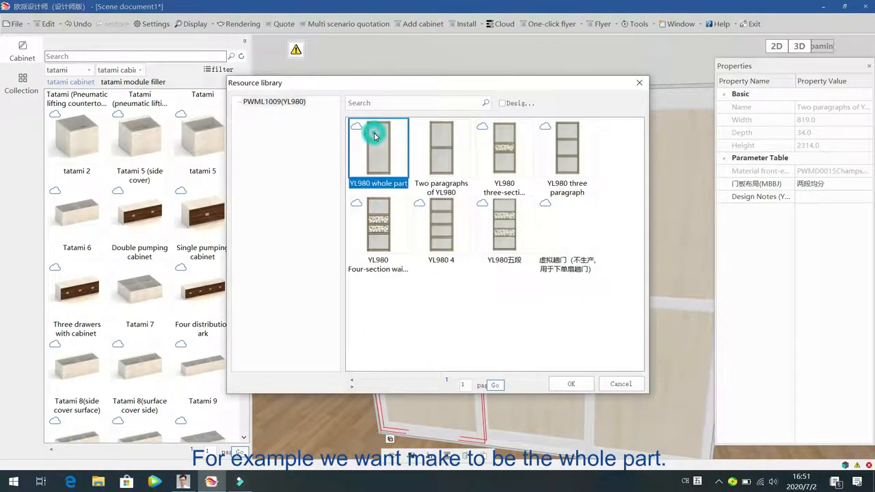
pyautogui.click(569, 384)
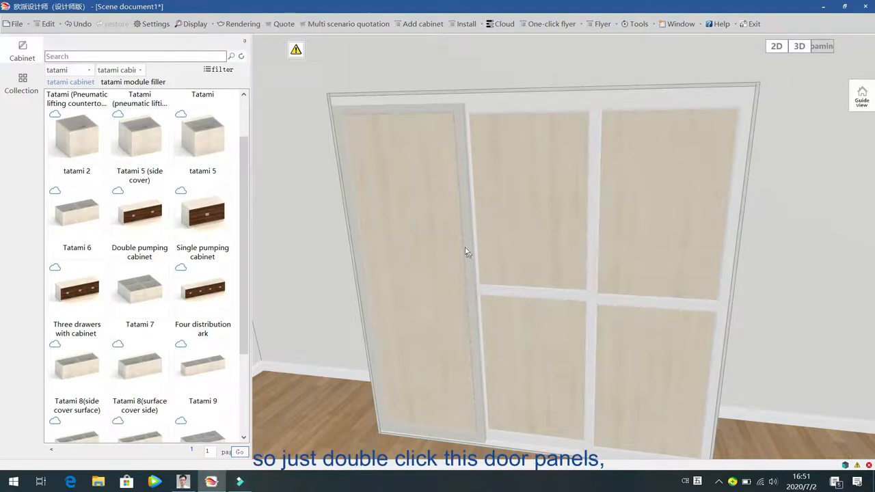
# Apply the first door leaf's whole part style to all door leaves.
pyautogui.doubleClick(406, 196)
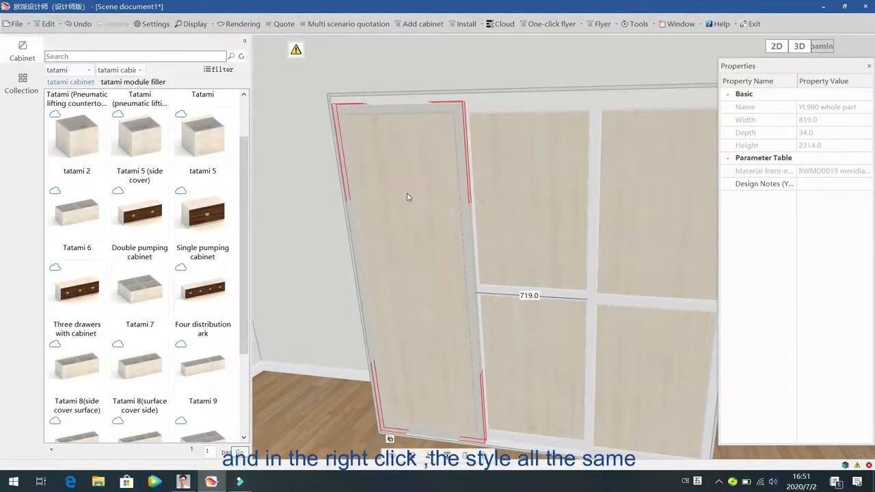
pyautogui.rightClick(406, 196)
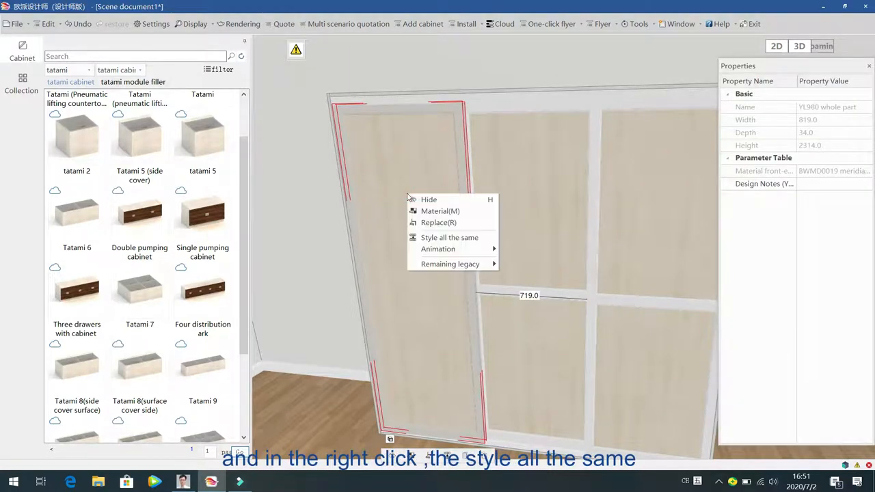
pyautogui.click(453, 239)
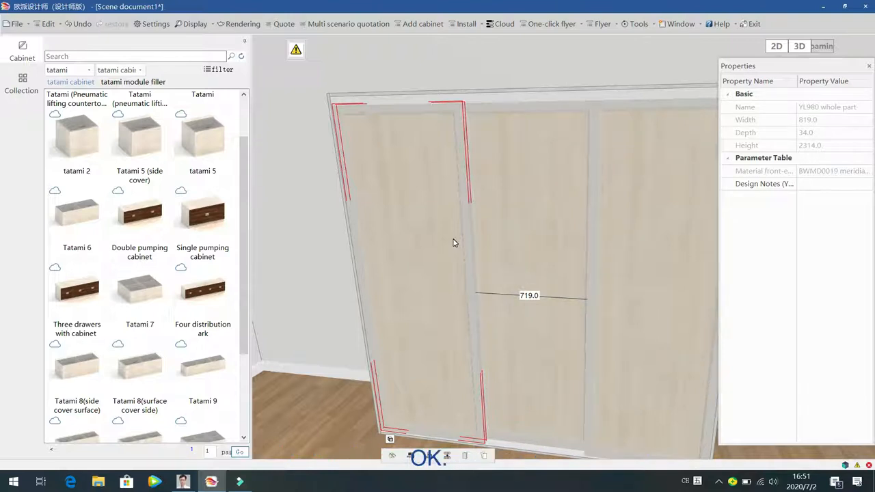
# Replace the first door leaf with the Two paragraphs of YL980 style.
pyautogui.rightClick(433, 211)
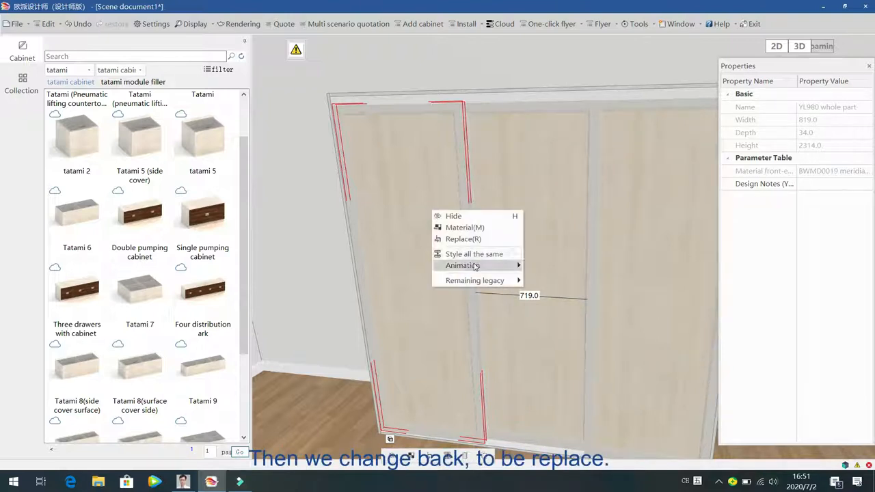
pyautogui.click(474, 239)
pyautogui.click(451, 147)
pyautogui.click(571, 383)
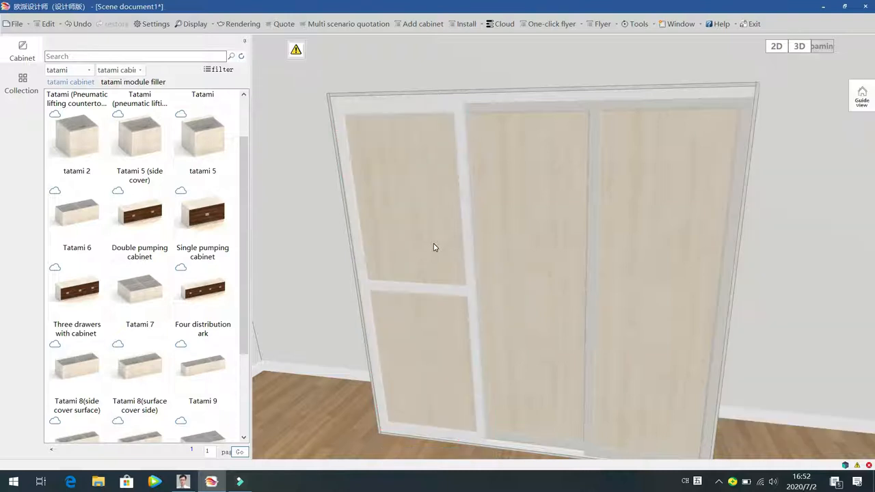
# Make all door leaves match the first leaf's two-section style.
pyautogui.click(421, 212)
pyautogui.click(421, 210)
pyautogui.rightClick(424, 212)
pyautogui.click(457, 253)
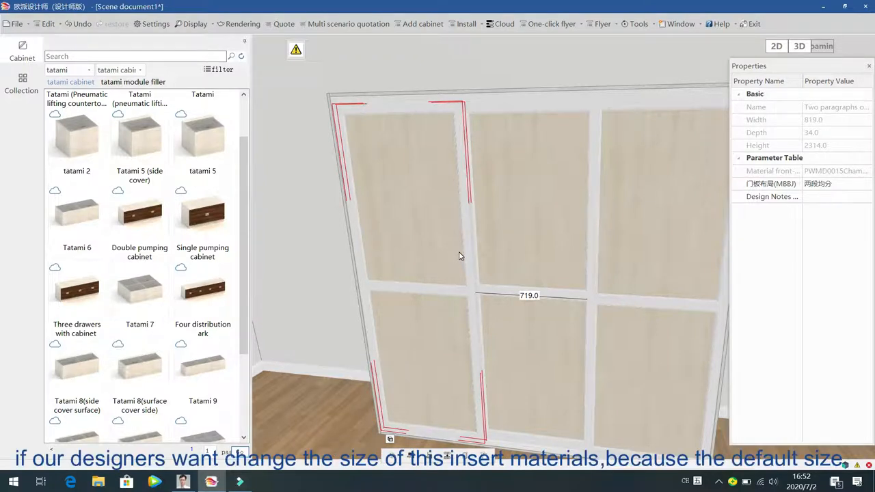
# Compare the sizes of the first door leaf's upper and lower insert panels.
pyautogui.click(432, 196)
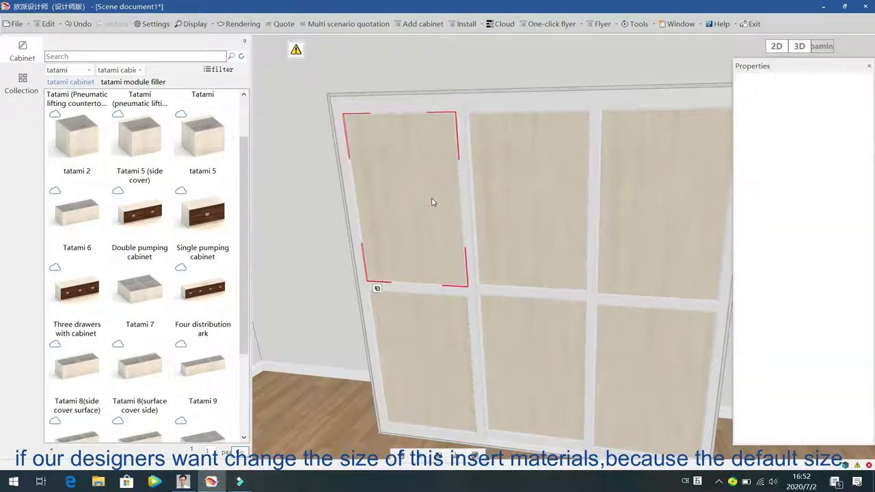
pyautogui.click(414, 343)
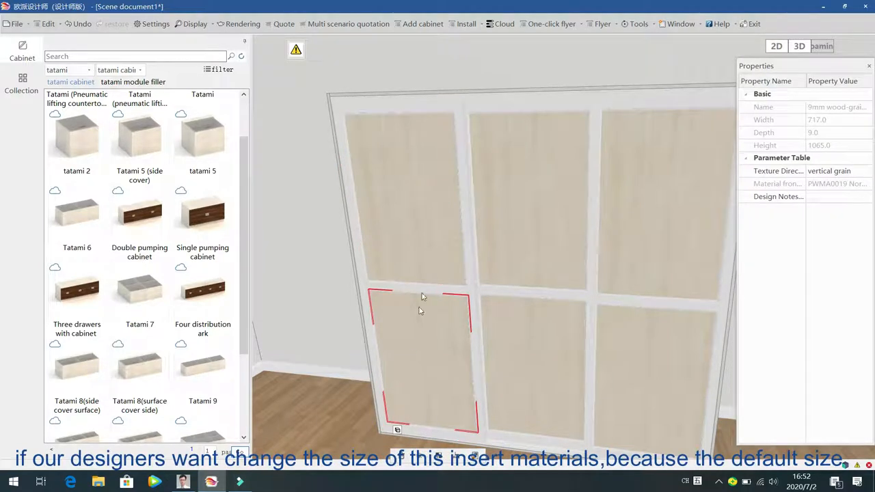
pyautogui.click(425, 234)
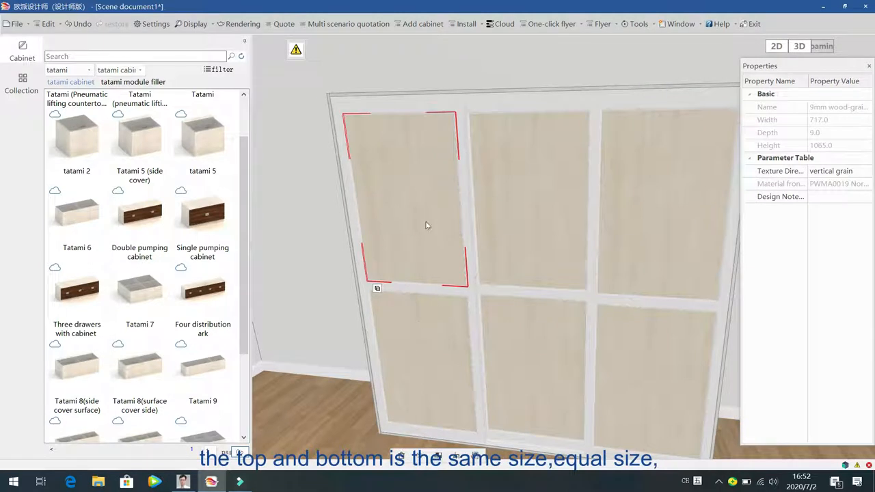
pyautogui.click(441, 355)
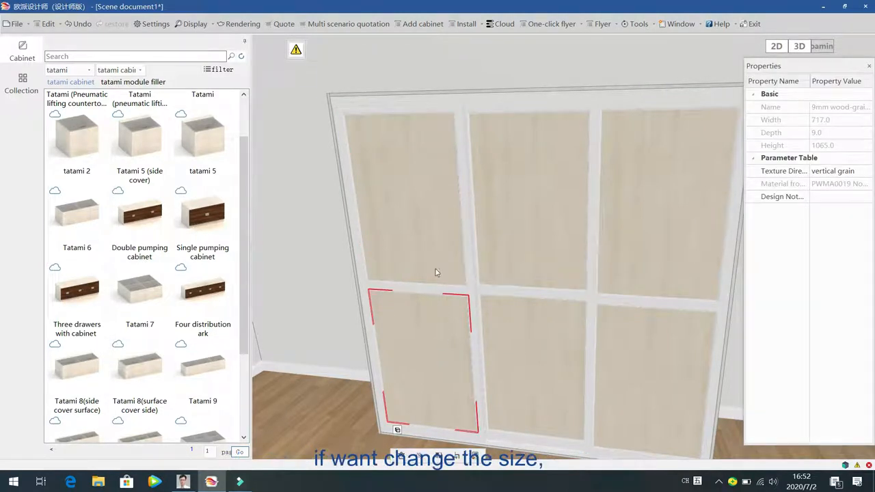
# Set the first door leaf's panel layout (门板布局) to 下可调 so its lower section is adjustable.
pyautogui.doubleClick(421, 229)
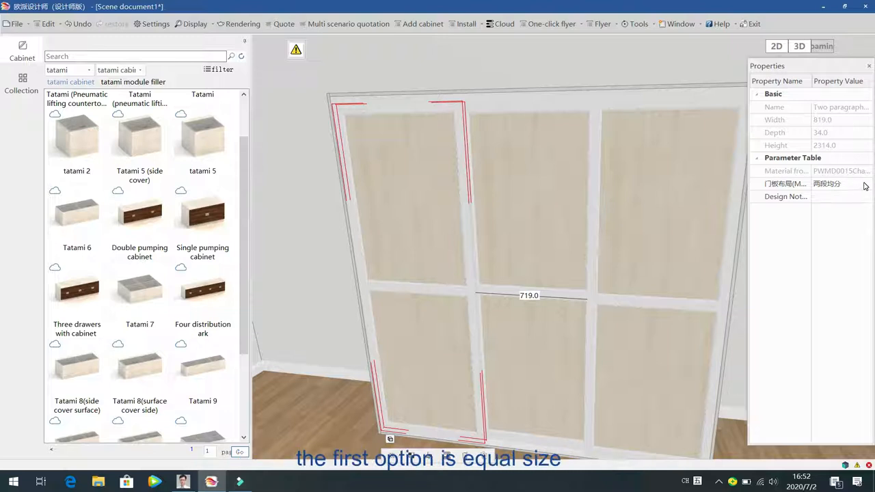
pyautogui.click(865, 185)
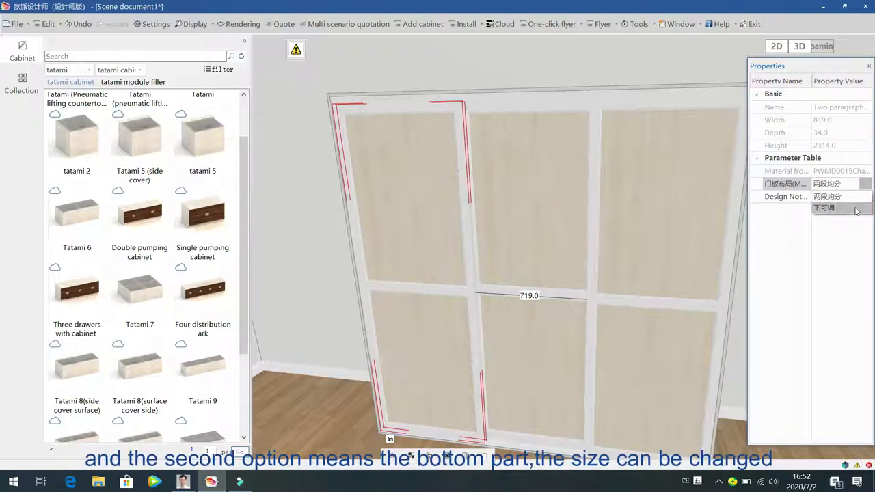
pyautogui.click(856, 211)
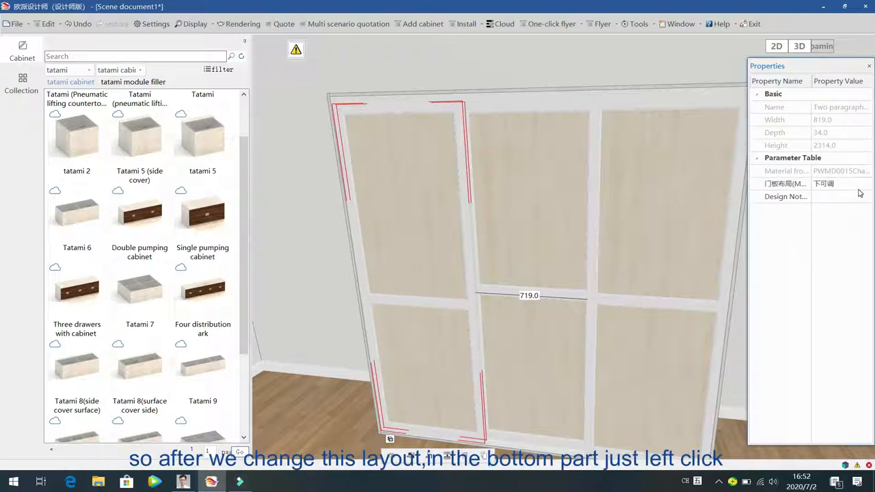
# Set the Height (H) of the first door leaf's lower insert panel to 600.
pyautogui.click(425, 349)
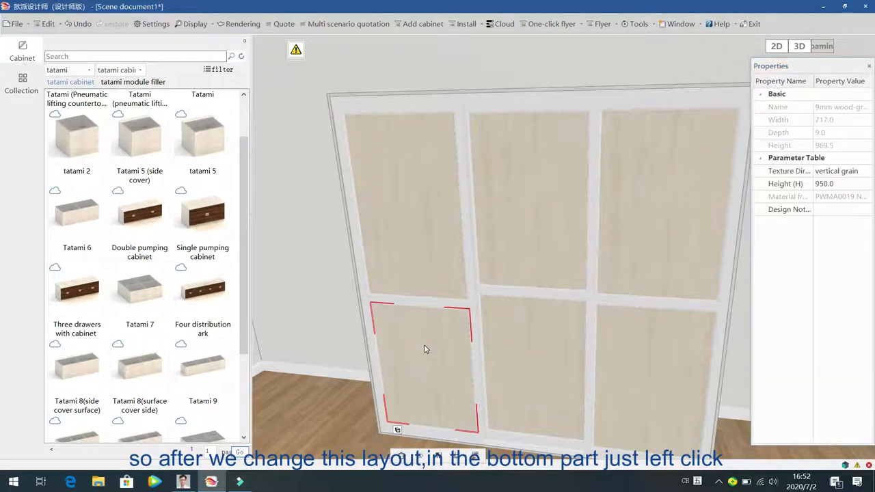
pyautogui.click(843, 186)
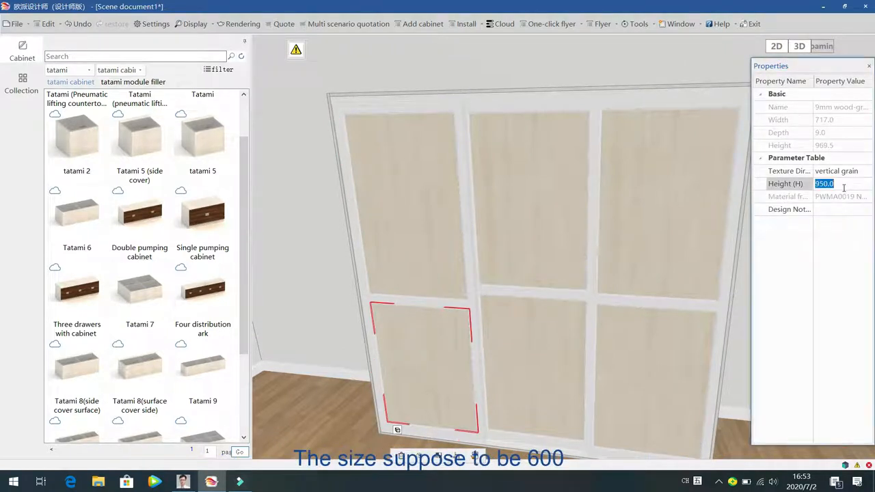
pyautogui.write('600.0')
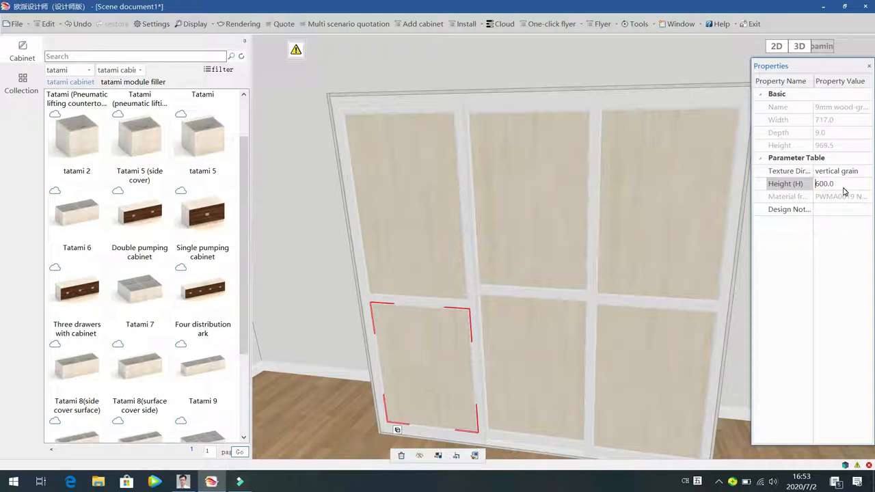
pyautogui.press('Return')
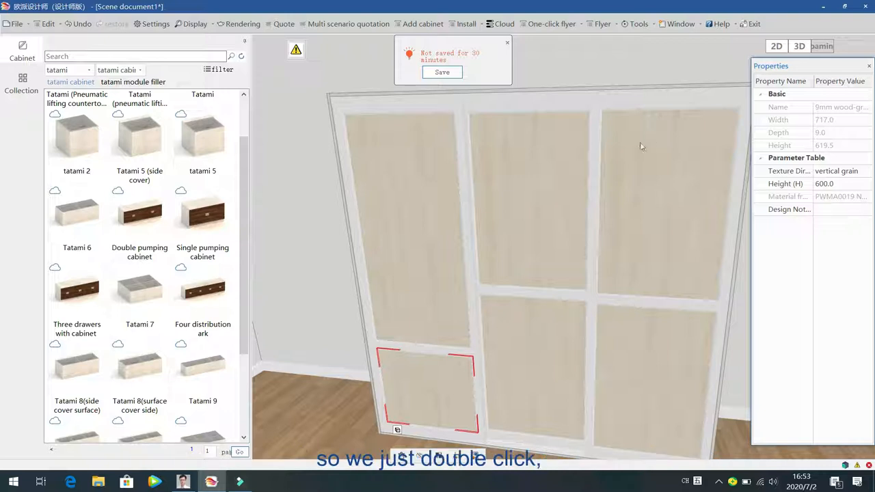
# Select the first door leaf, and extend the selection to the complete sliding door assembly through its frame.
pyautogui.doubleClick(424, 200)
pyautogui.click(424, 199)
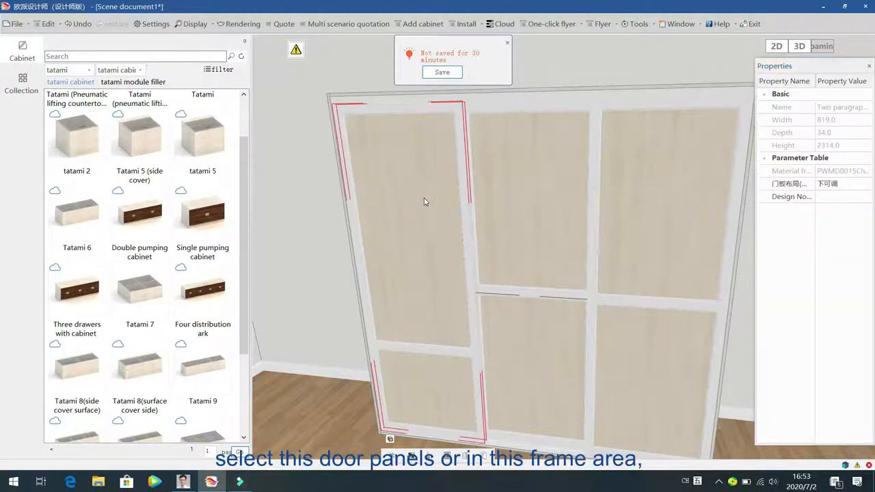
pyautogui.doubleClick(356, 221)
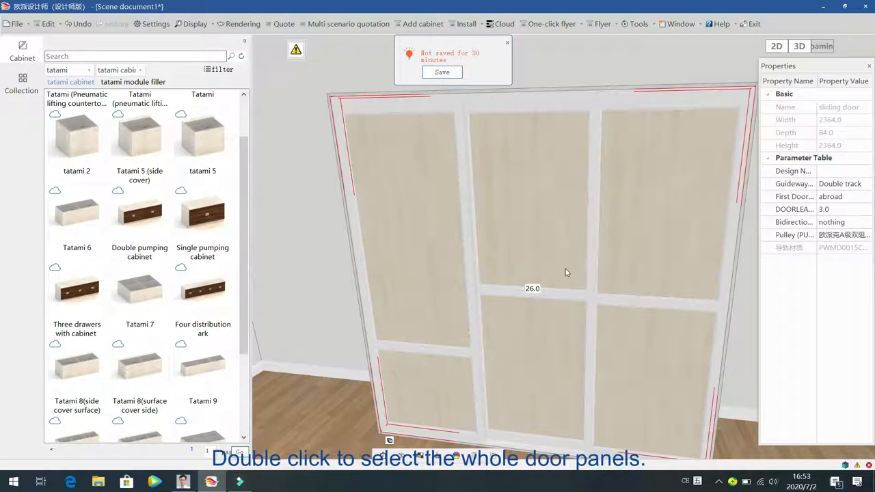
# Change the first door leaf's aluminium frame material to 秋素胡桃 PWMD0071.
pyautogui.doubleClick(423, 215)
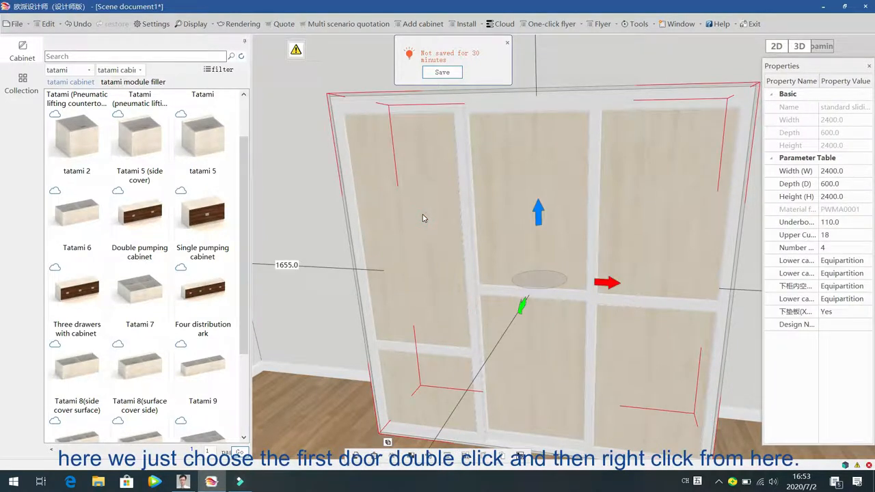
pyautogui.doubleClick(422, 215)
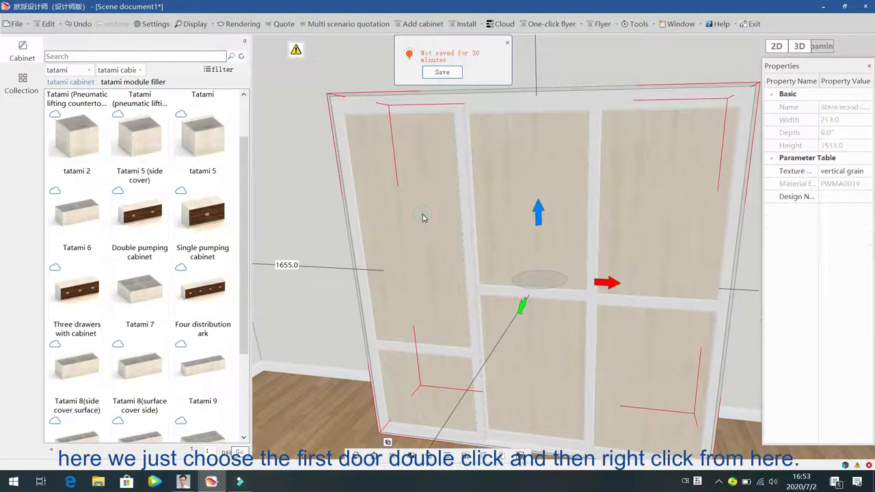
pyautogui.rightClick(423, 134)
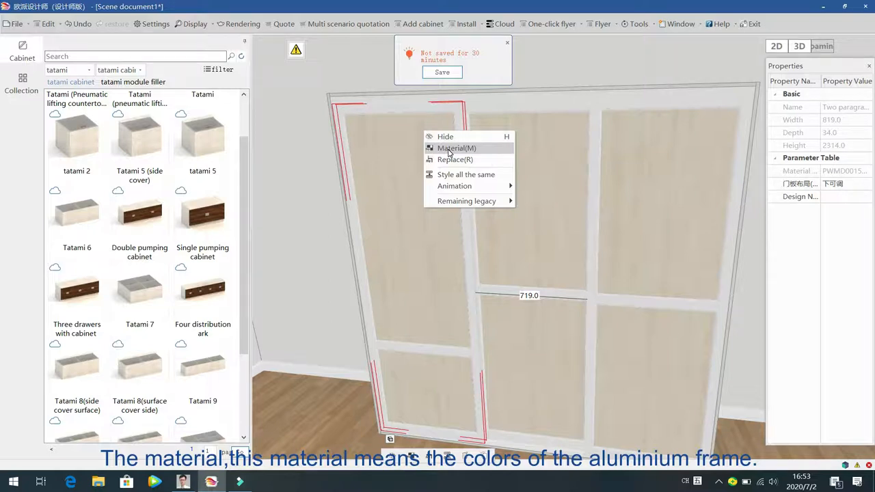
pyautogui.click(448, 149)
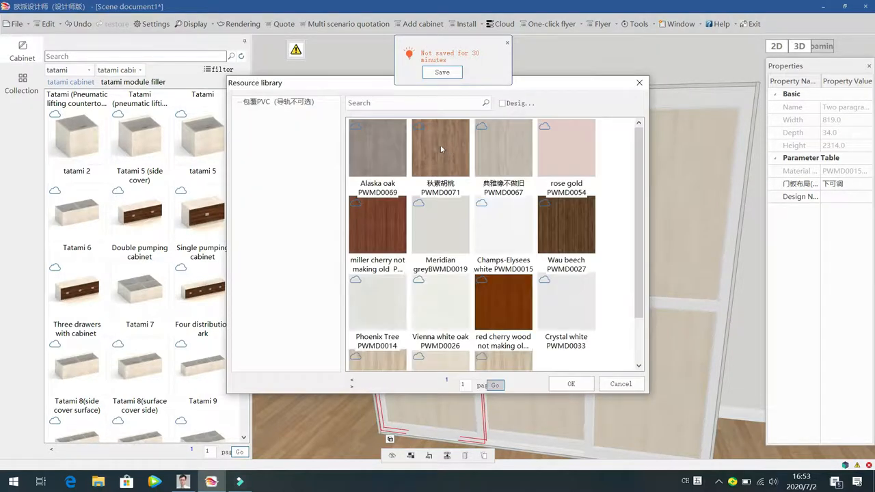
pyautogui.click(285, 103)
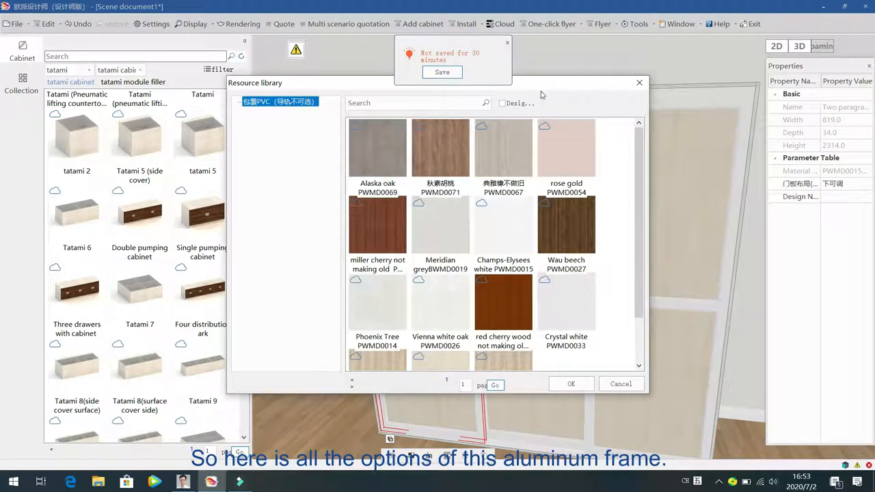
pyautogui.click(506, 45)
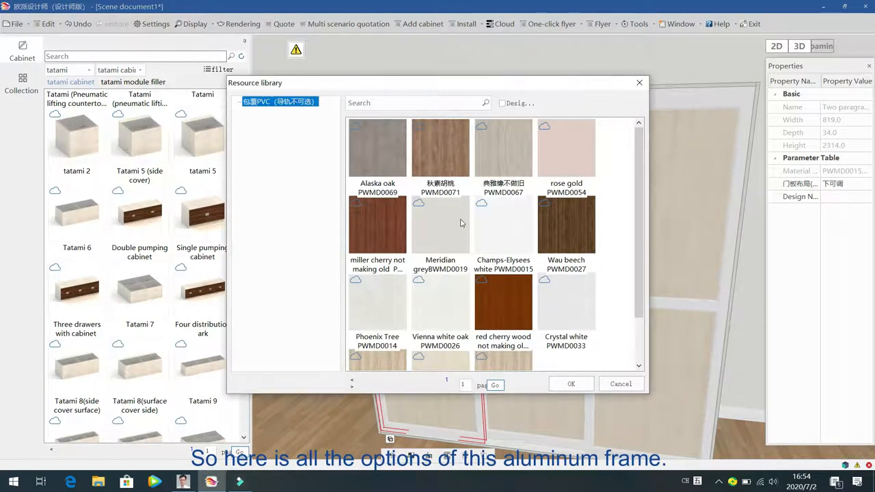
pyautogui.click(443, 142)
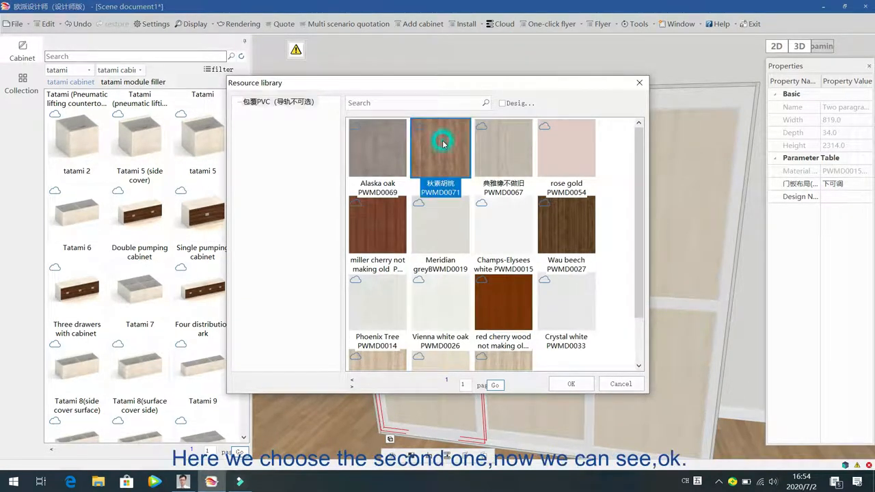
pyautogui.click(572, 385)
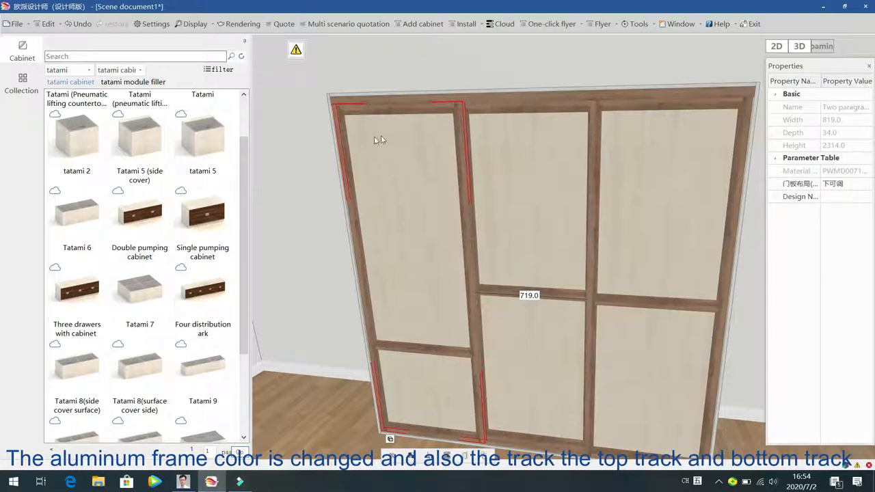
# Change the complete sliding door's track material (导轨材质) to Electrophoresis silver from the double slider category.
pyautogui.click(368, 97)
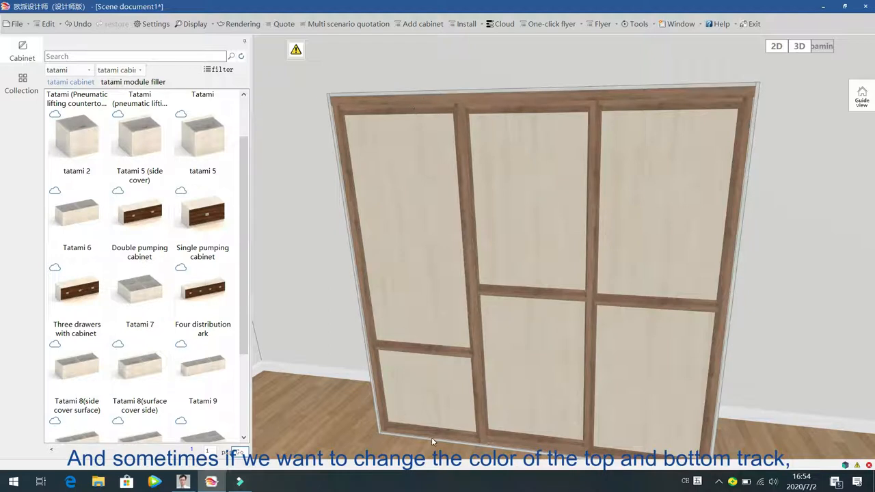
pyautogui.doubleClick(356, 236)
pyautogui.rightClick(356, 237)
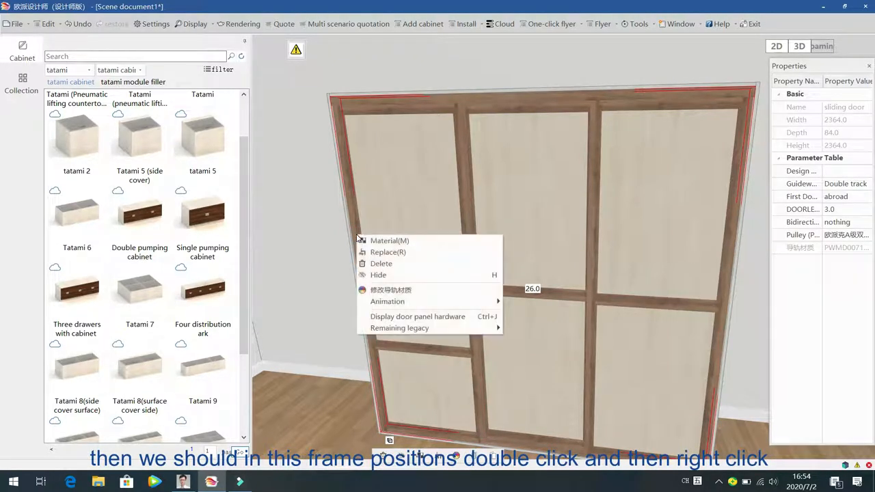
pyautogui.click(400, 291)
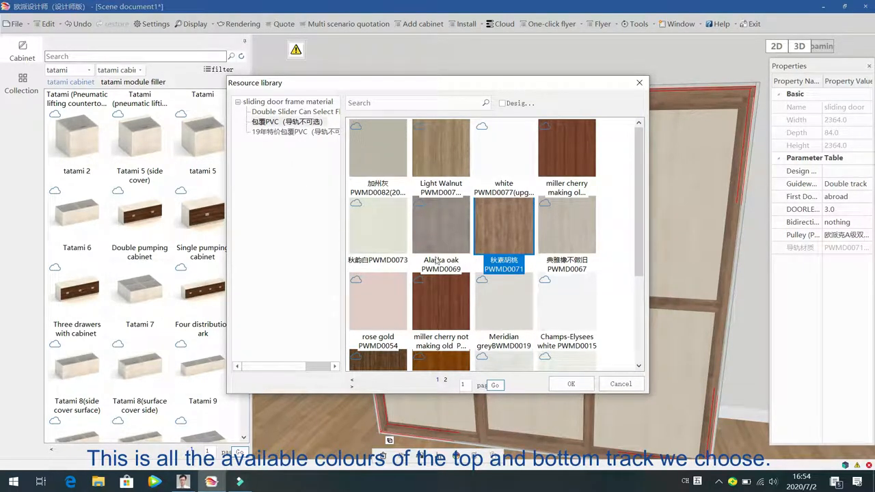
pyautogui.click(288, 113)
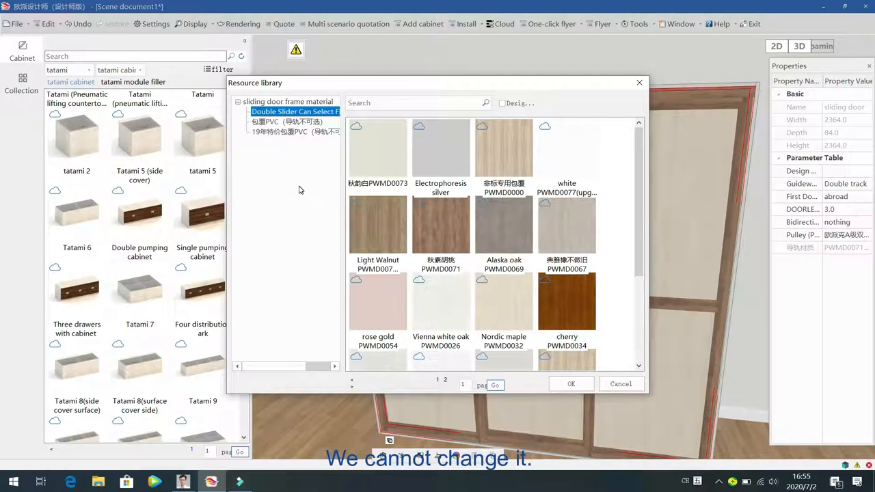
pyautogui.click(308, 115)
pyautogui.click(451, 148)
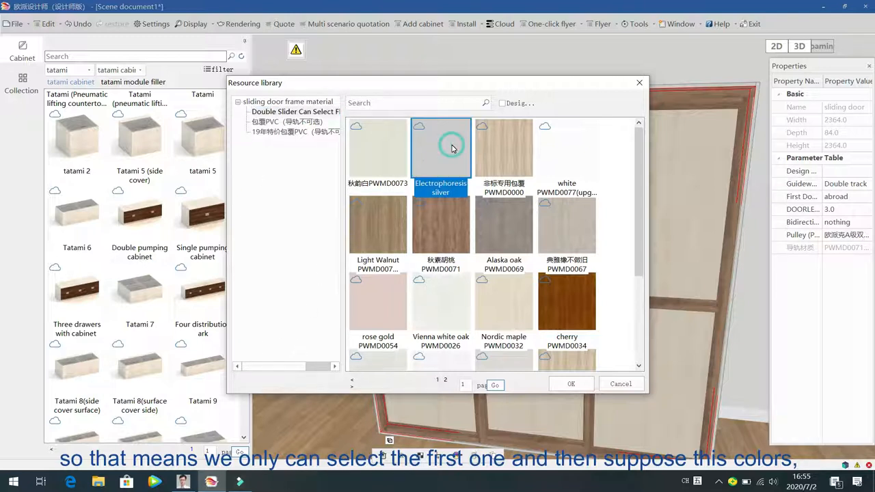
pyautogui.click(570, 383)
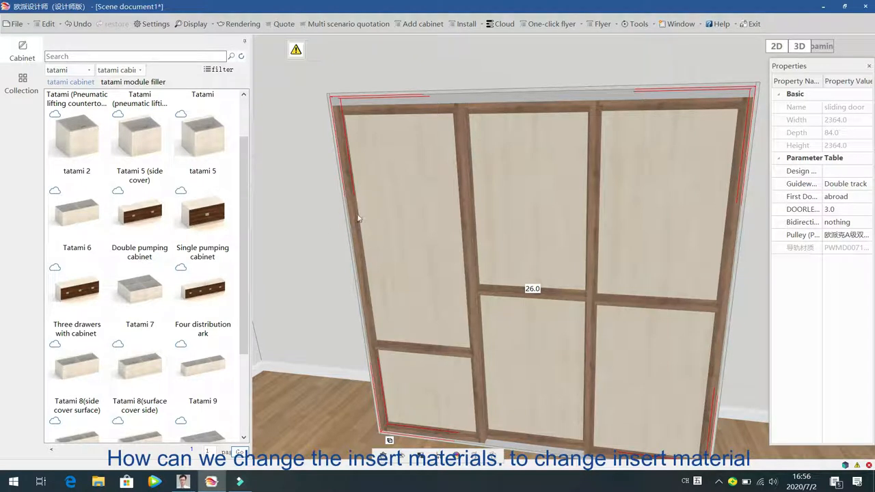
# Open the replacement library for the upper insert panel of the first door leaf.
pyautogui.click(400, 185)
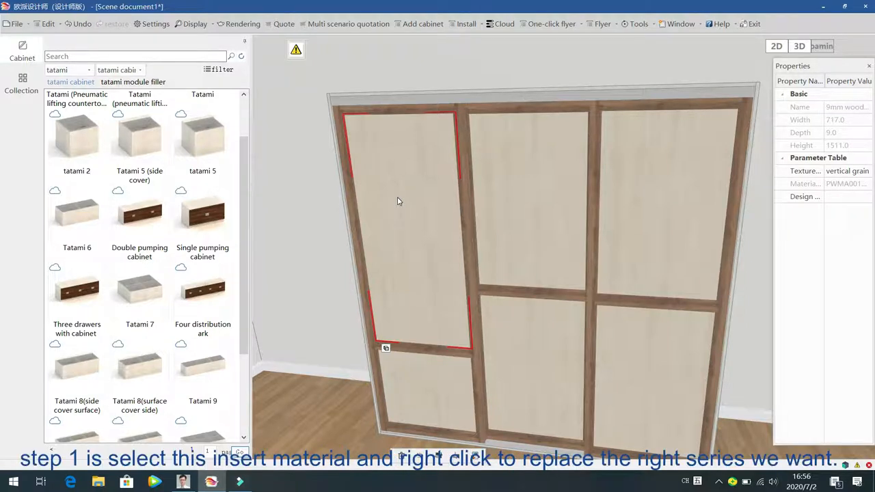
pyautogui.rightClick(399, 143)
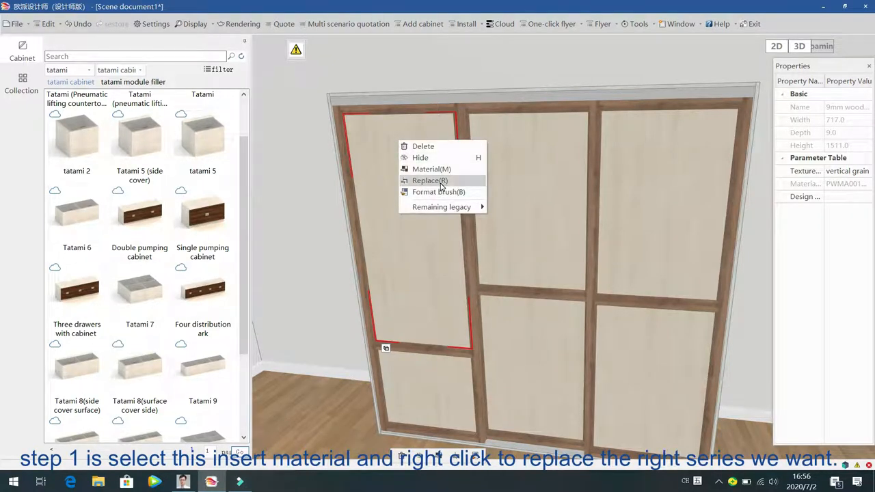
pyautogui.click(441, 181)
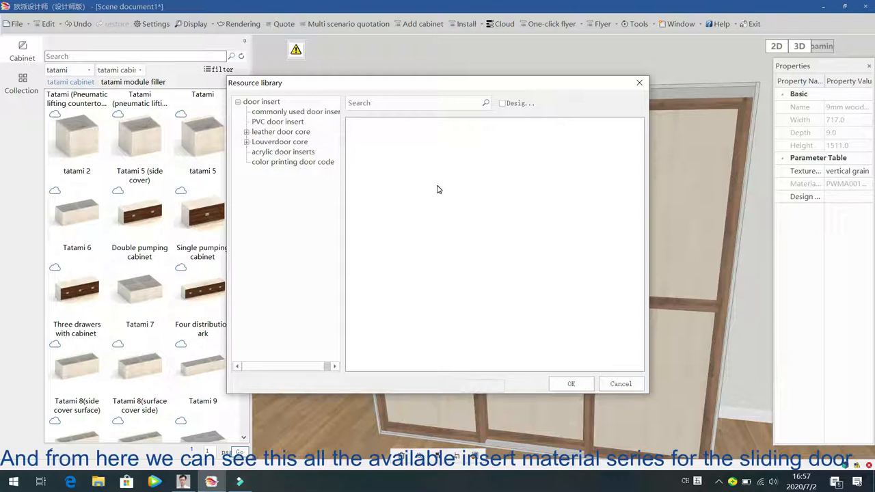
# Examine the available door insert series, including commonly used, PVC, leather, louver, acrylic and color printing inserts.
pyautogui.click(311, 114)
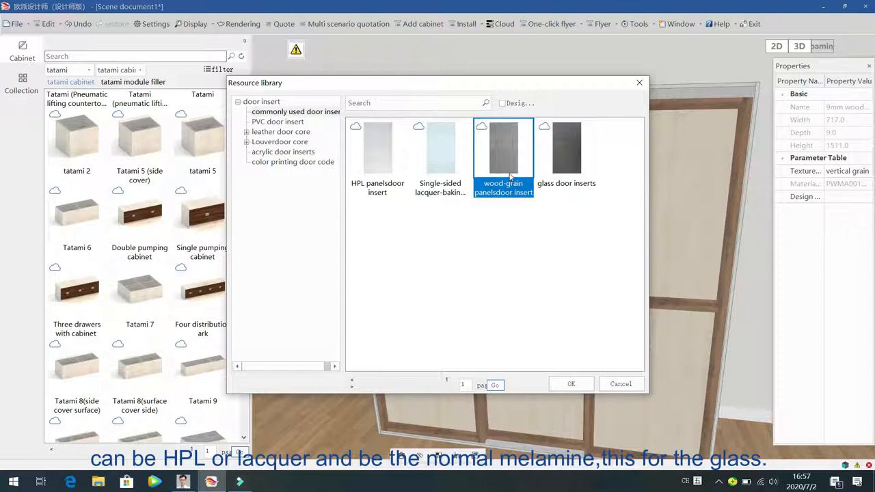
pyautogui.click(576, 175)
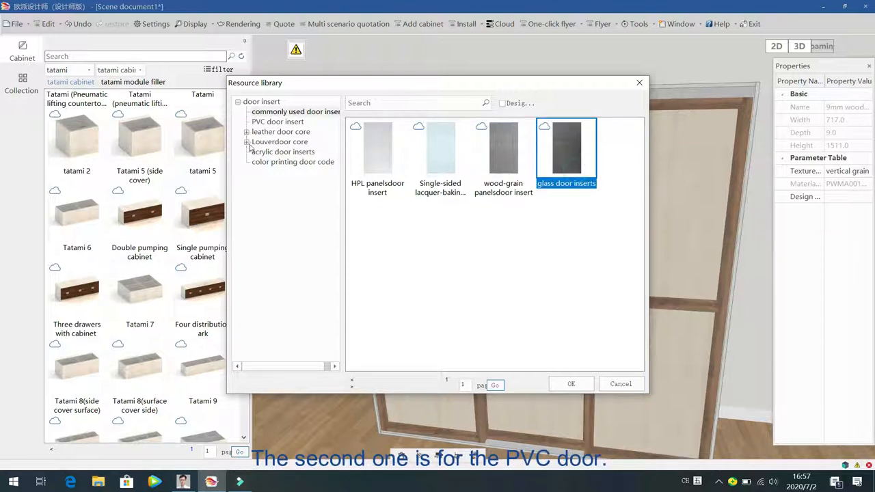
pyautogui.click(278, 122)
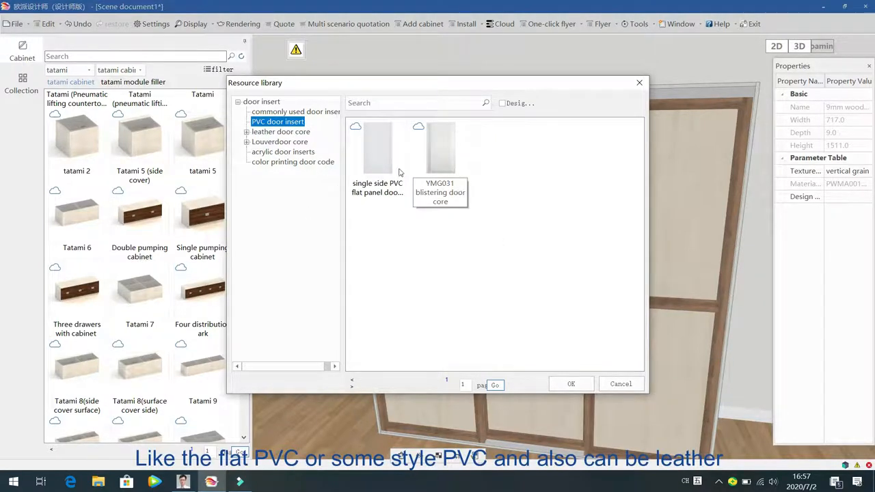
pyautogui.click(248, 132)
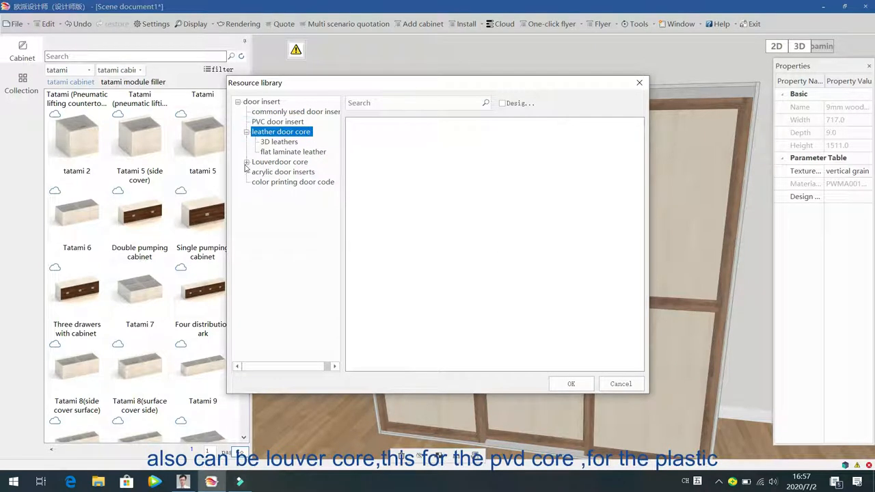
pyautogui.click(247, 162)
pyautogui.click(273, 181)
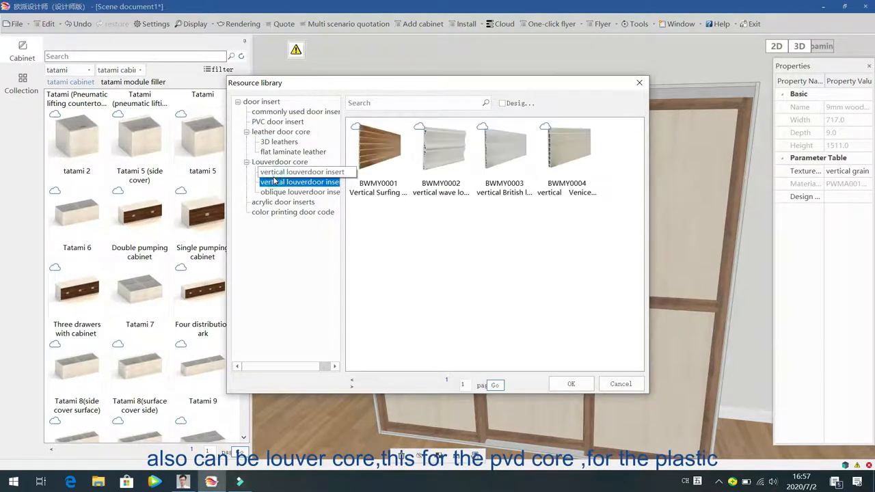
pyautogui.click(291, 203)
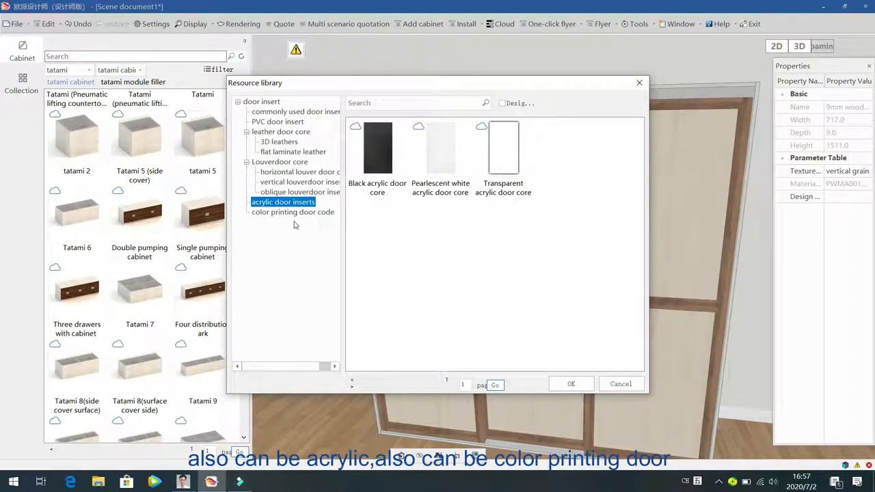
pyautogui.click(294, 213)
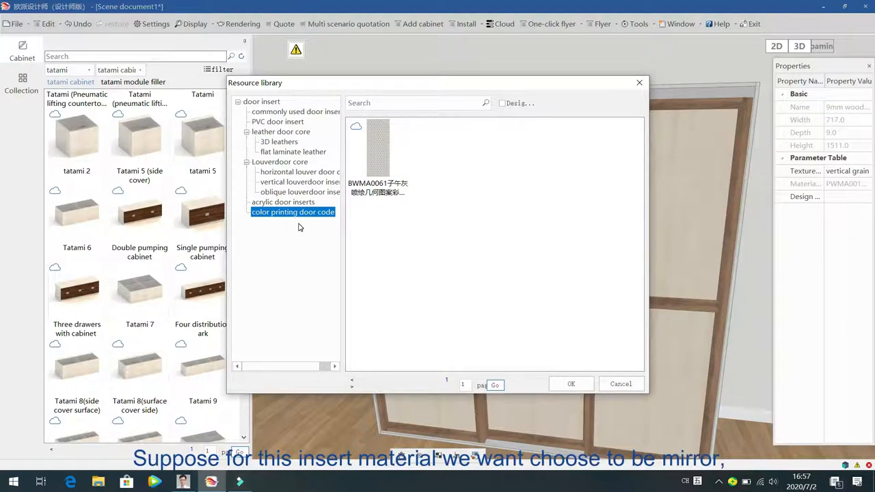
# Replace the first door leaf's upper insert with glass door inserts from the commonly used door inserts.
pyautogui.moveTo(531, 83); pyautogui.dragTo(599, 83)
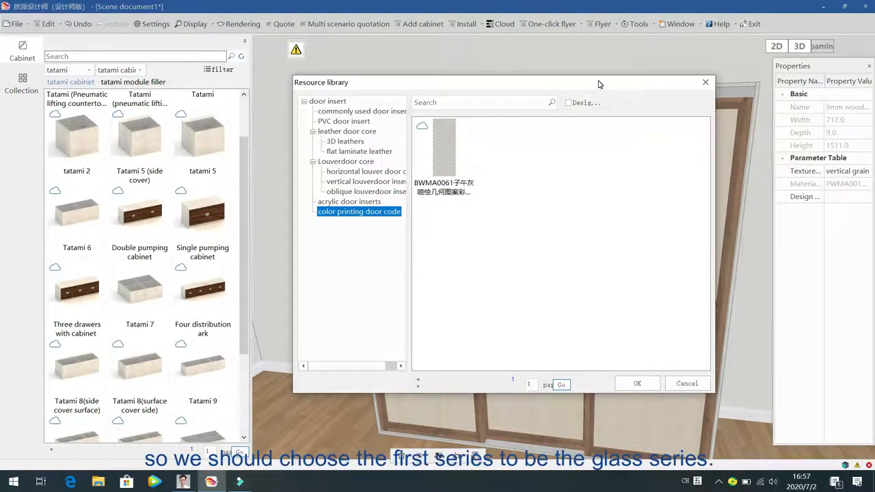
pyautogui.click(355, 114)
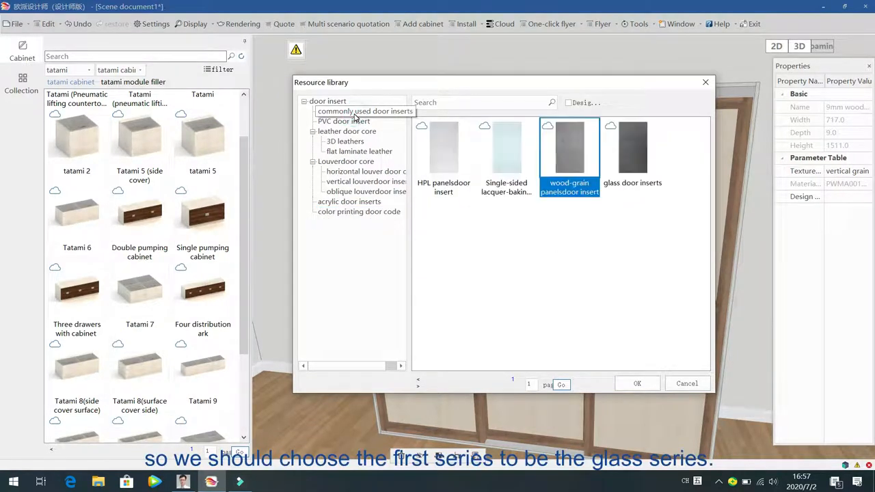
pyautogui.click(640, 153)
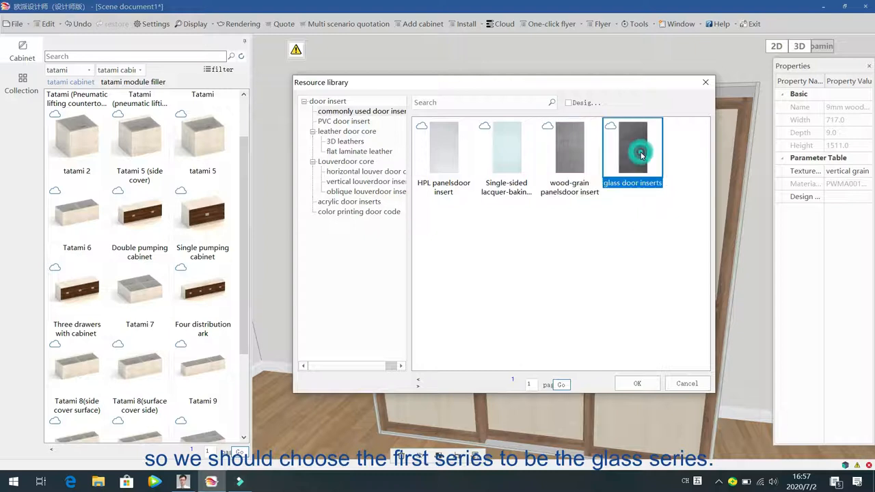
pyautogui.click(637, 384)
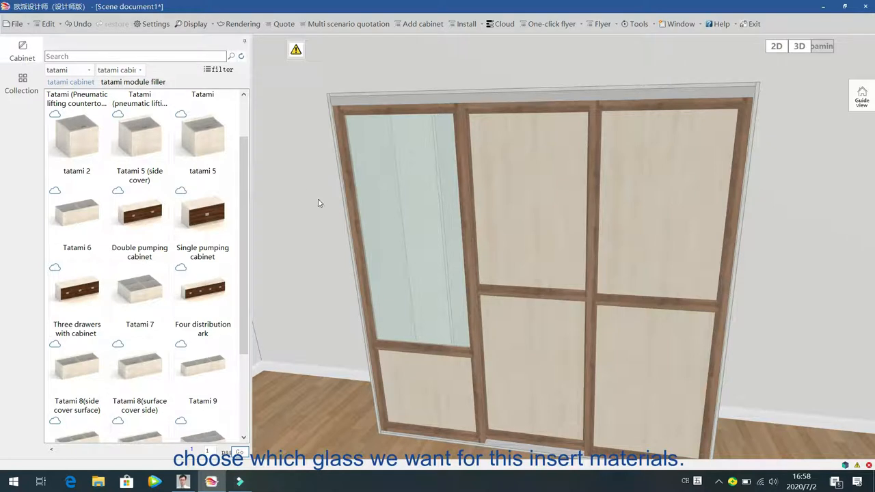
# Change the material of the left door's upper glass insert to the normal glass silver mirror PWMB0021.
pyautogui.click(398, 157)
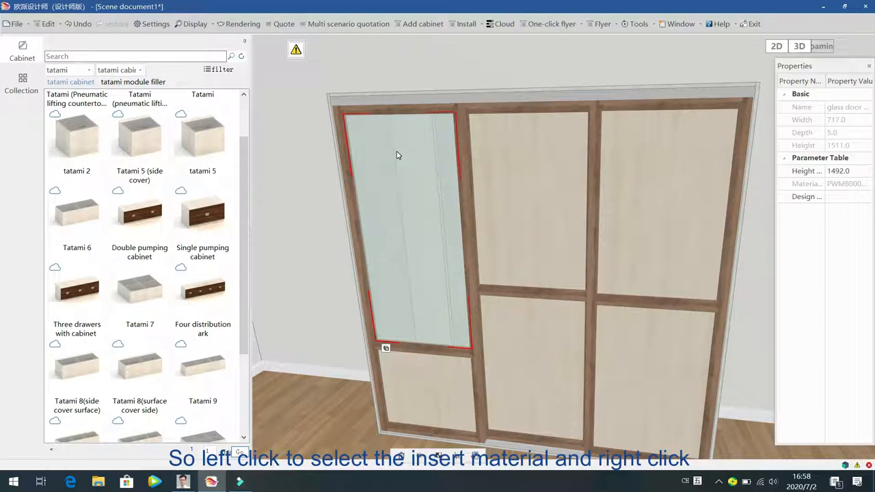
pyautogui.rightClick(397, 156)
pyautogui.click(422, 182)
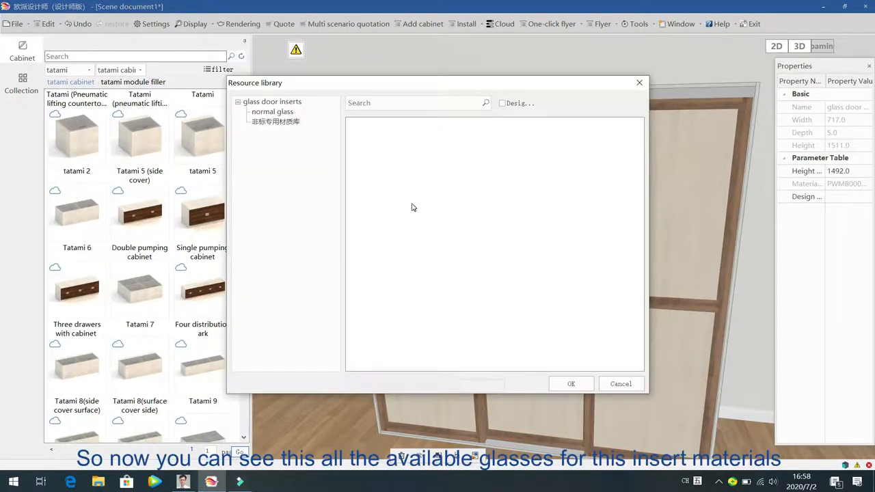
pyautogui.click(282, 112)
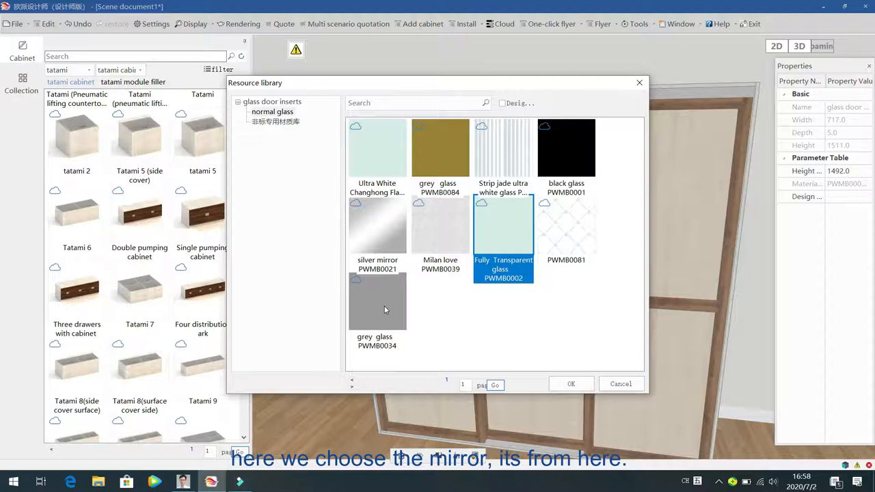
pyautogui.click(388, 233)
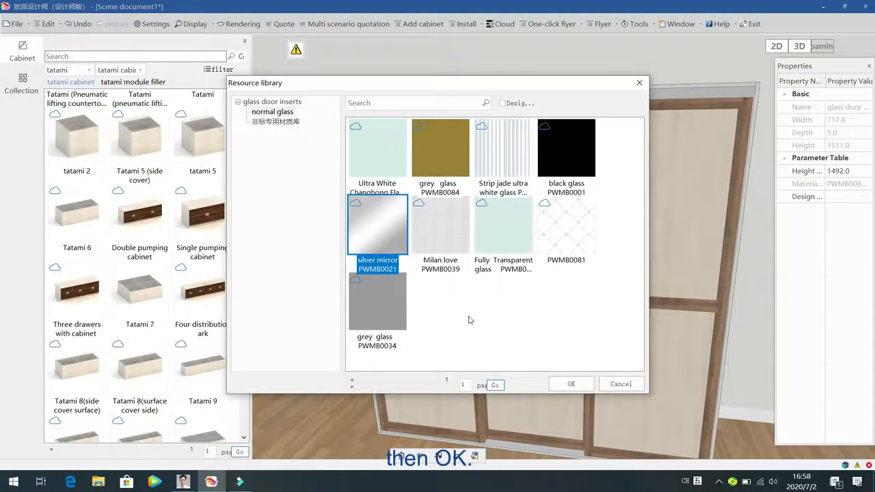
pyautogui.click(571, 384)
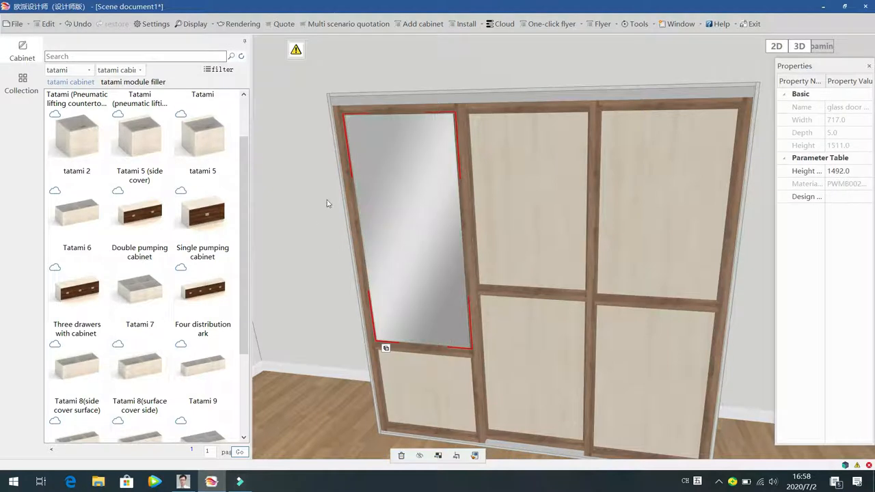
pyautogui.click(313, 179)
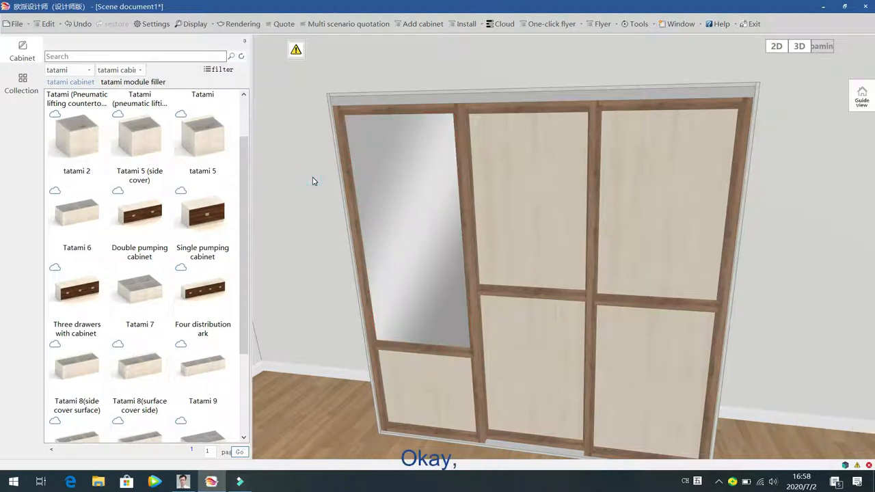
# Replace the left door's lower insert with the horizontal wave louver insert BWMY0002.
pyautogui.click(432, 380)
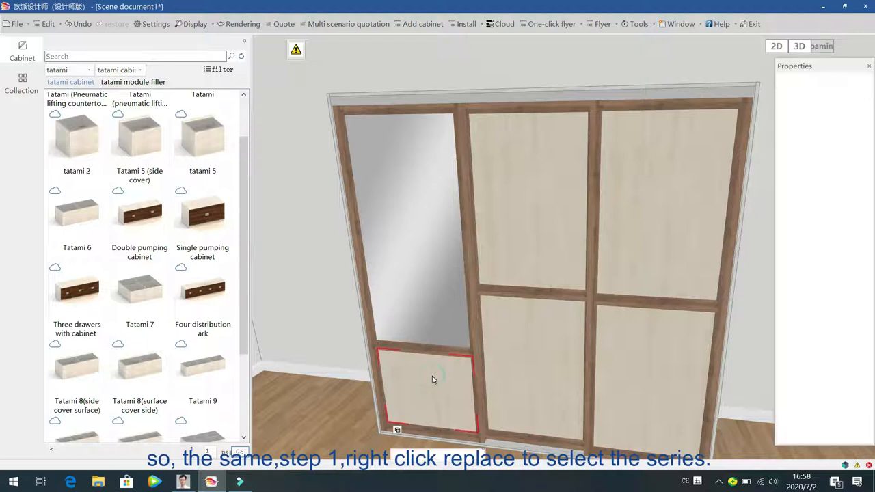
pyautogui.rightClick(432, 377)
pyautogui.click(465, 417)
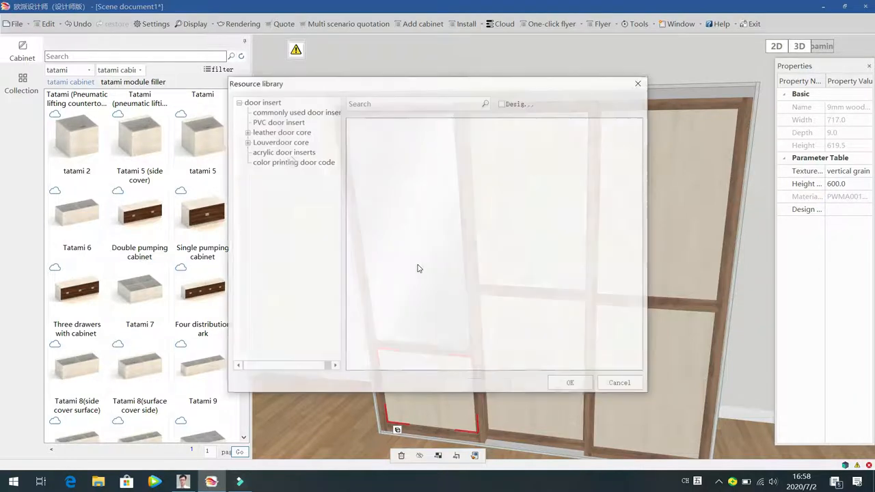
pyautogui.click(246, 141)
pyautogui.click(299, 151)
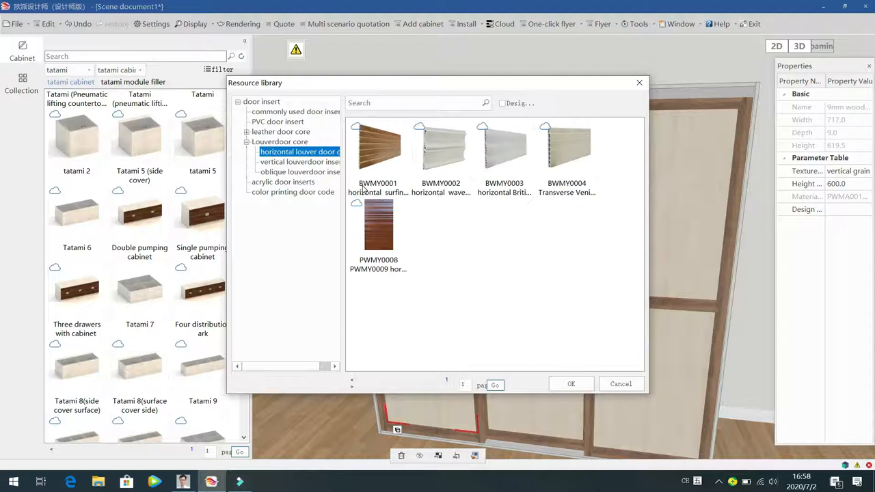
pyautogui.click(427, 151)
pyautogui.click(571, 384)
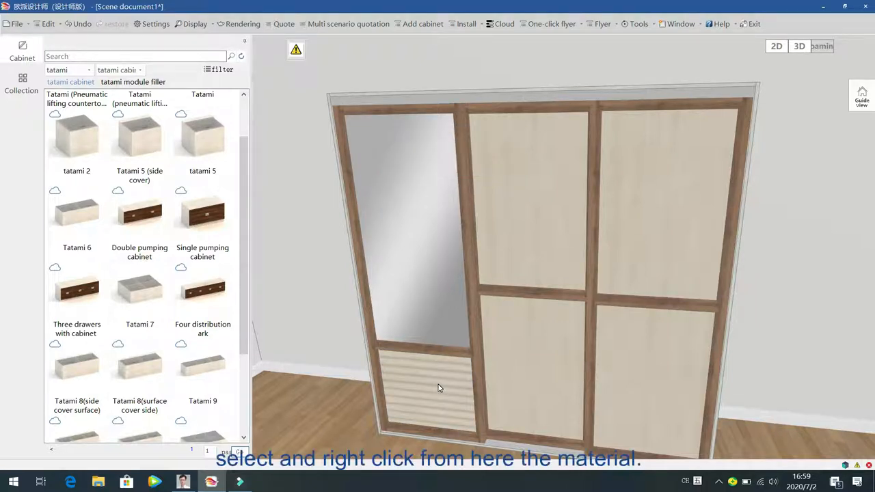
# Set the material of the left door's louver insert to the PVC finish Light Walnut PWMD0075 (Upgrade).
pyautogui.click(438, 385)
pyautogui.rightClick(439, 387)
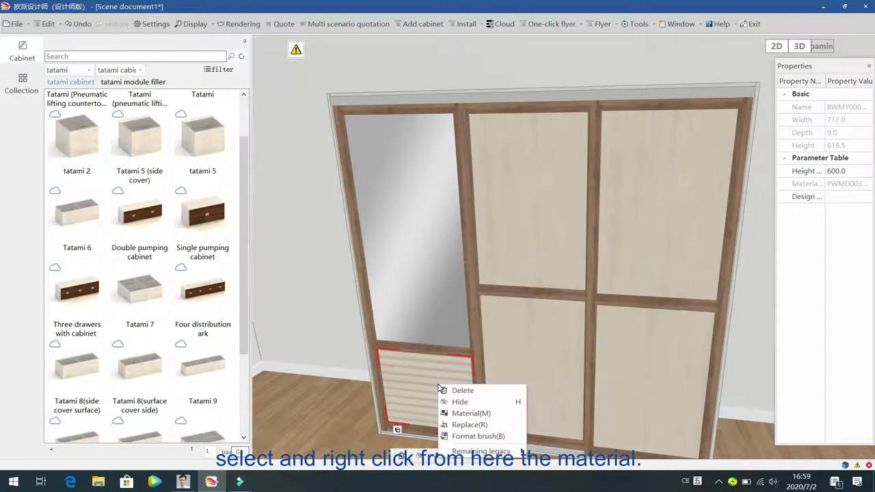
pyautogui.click(451, 413)
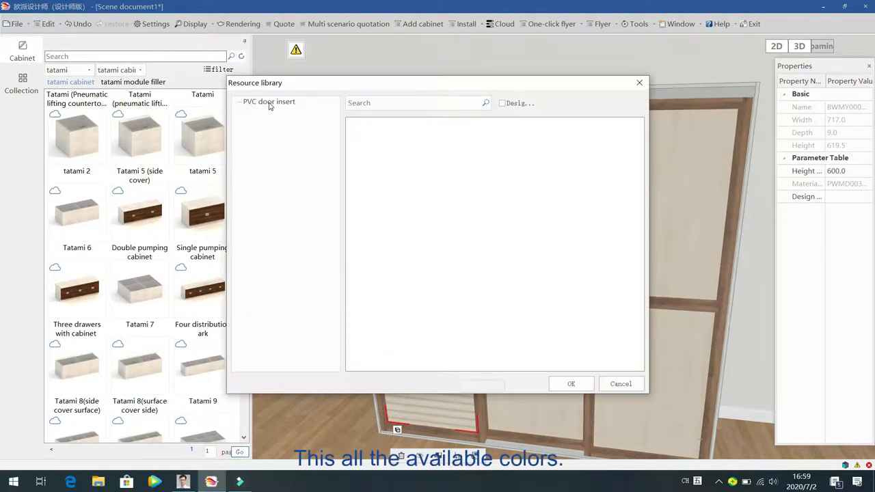
pyautogui.click(269, 102)
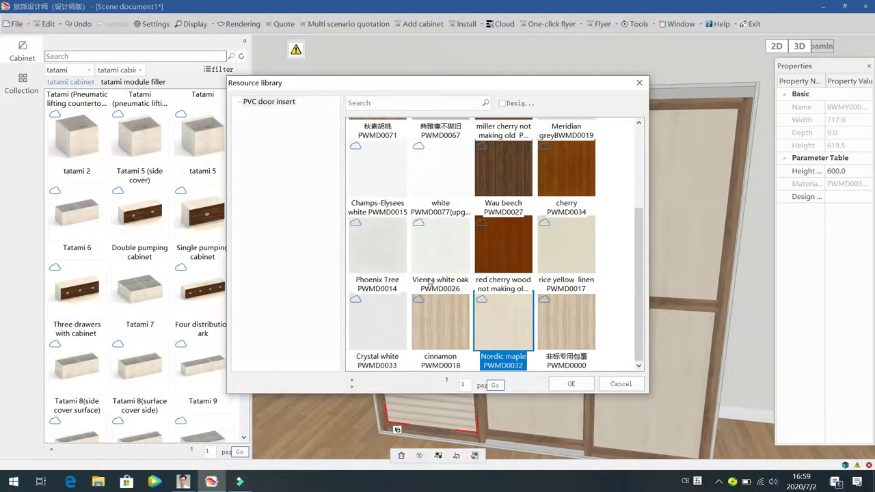
pyautogui.moveTo(641, 236); pyautogui.dragTo(611, 162)
pyautogui.click(440, 143)
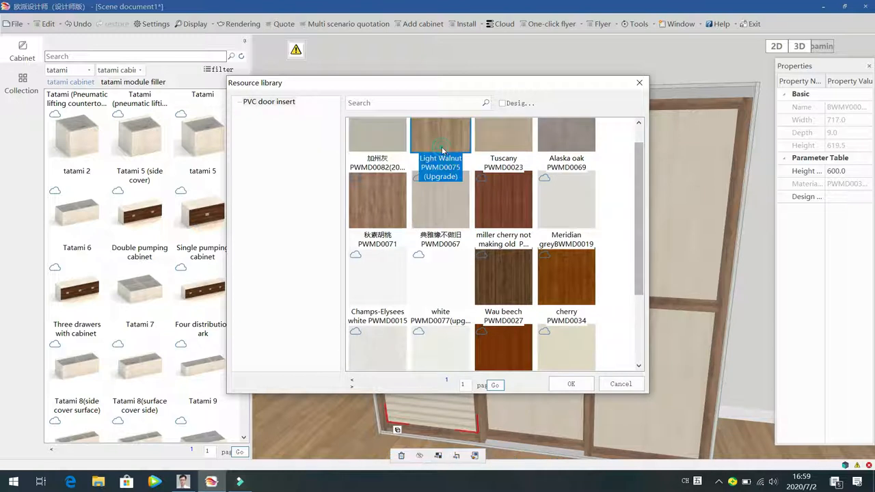
pyautogui.click(571, 384)
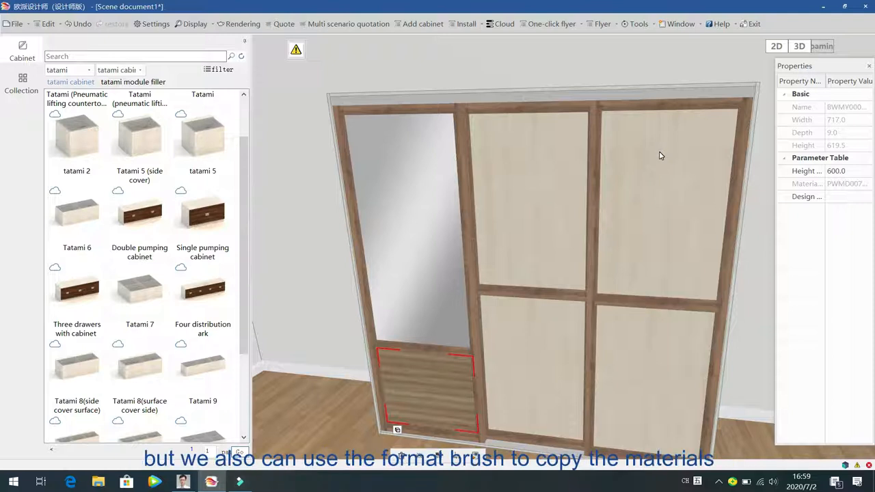
# Copy the silver mirror insert with the format brush to the right door's upper insert and the middle door's lower insert.
pyautogui.click(402, 150)
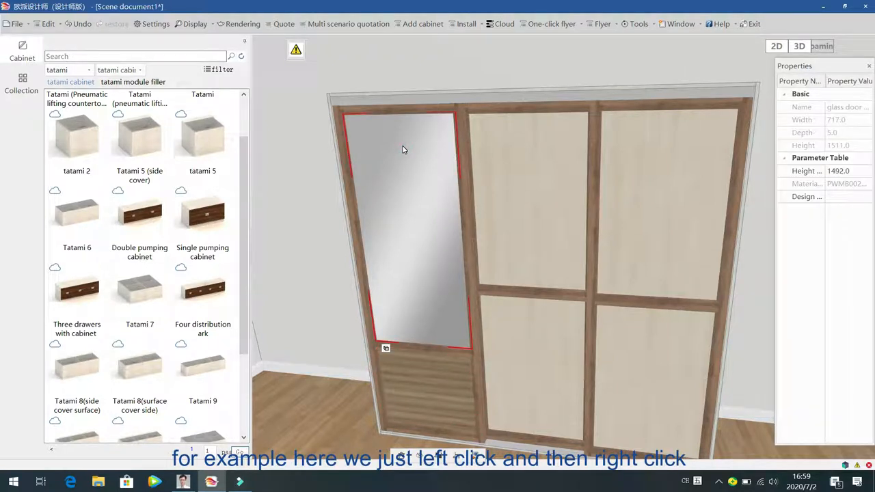
pyautogui.rightClick(403, 150)
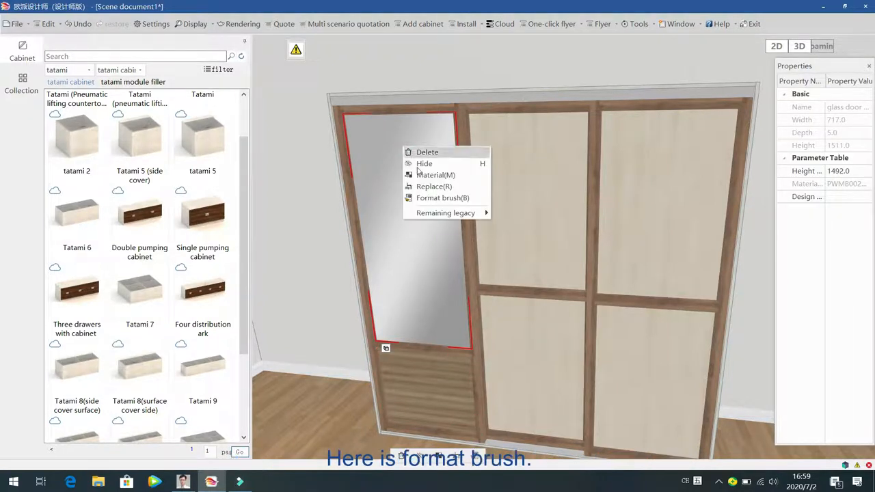
pyautogui.click(443, 198)
pyautogui.click(679, 168)
pyautogui.click(522, 333)
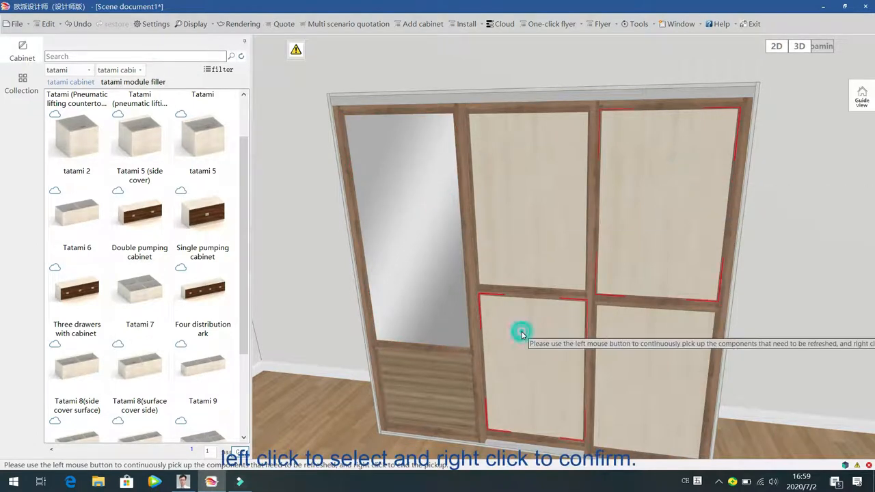
pyautogui.rightClick(524, 328)
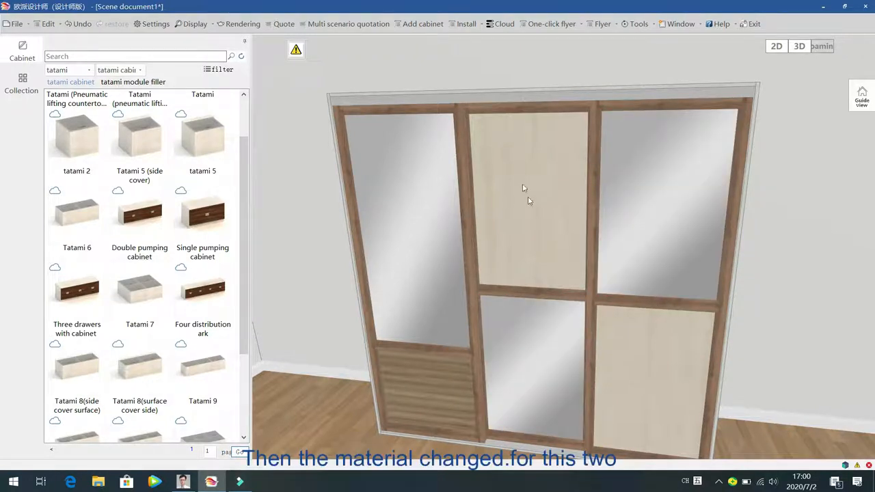
# Copy the walnut louver insert with the format brush to the middle door's upper insert and the right door's lower insert.
pyautogui.click(420, 388)
pyautogui.rightClick(419, 383)
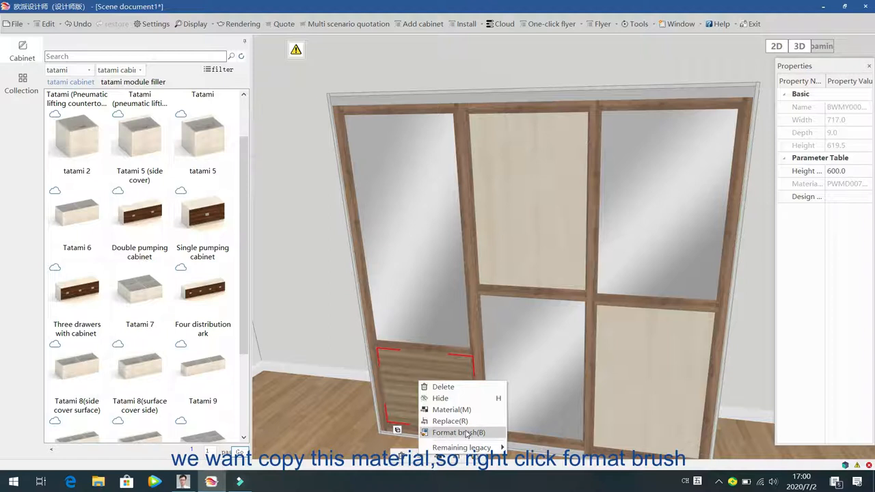
pyautogui.click(478, 432)
pyautogui.click(494, 211)
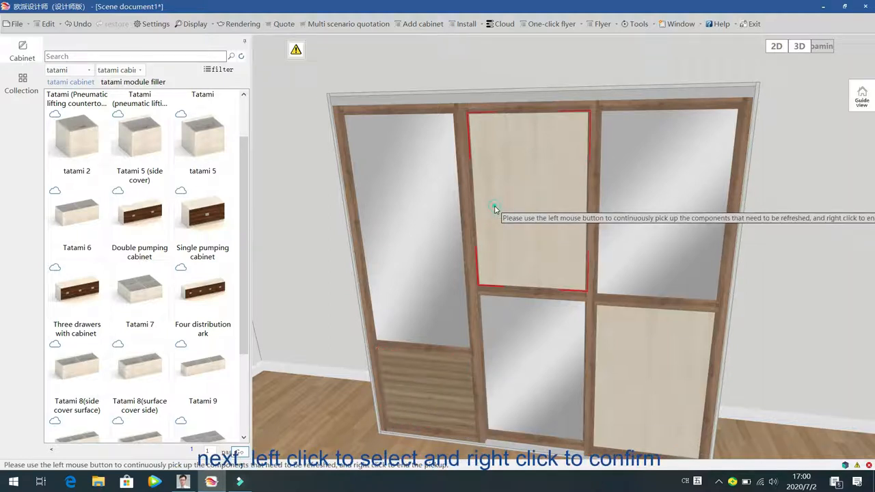
pyautogui.click(622, 343)
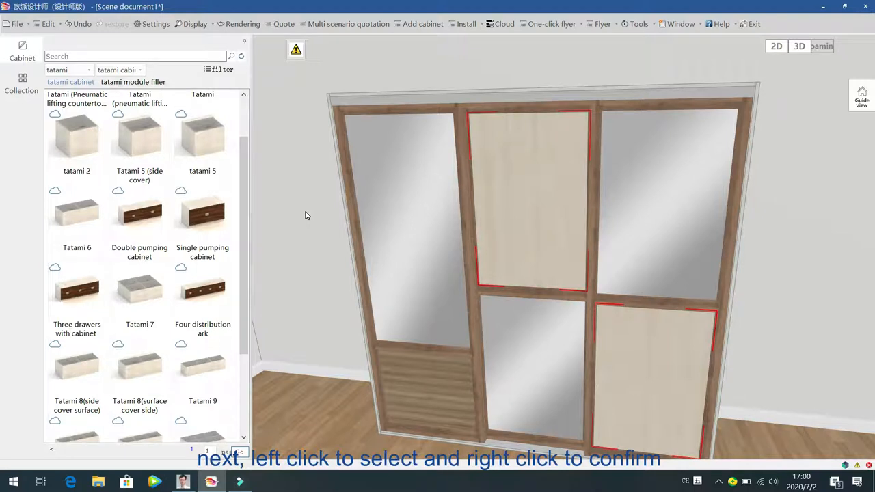
pyautogui.rightClick(350, 233)
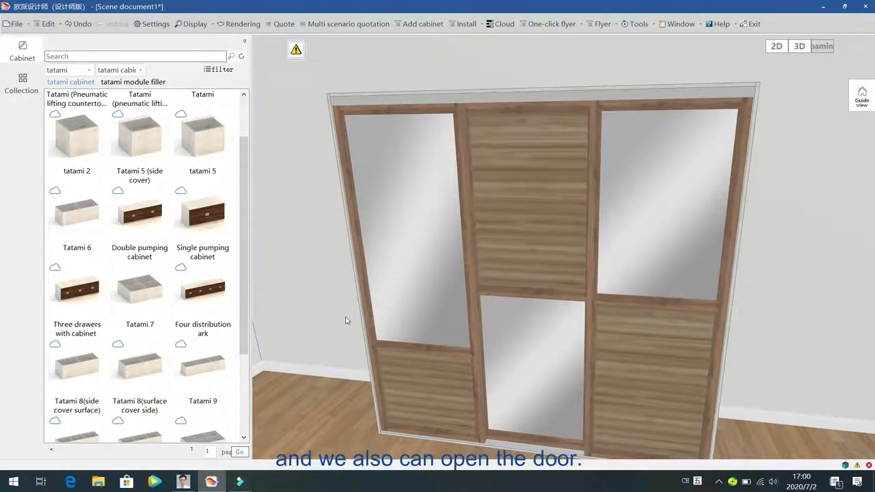
# Preview the wardrobe by opening and closing its sliding doors, and by hiding and showing them again.
pyautogui.press('space')
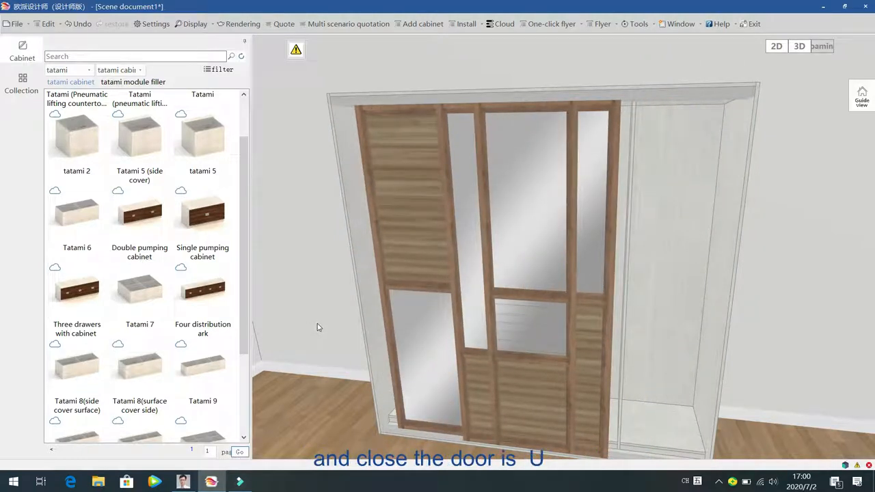
pyautogui.press('u')
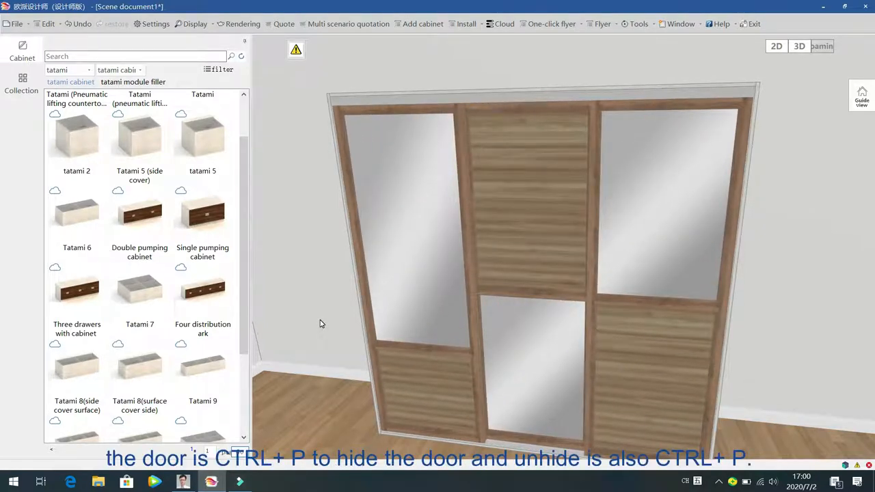
pyautogui.hotkey('ctrl', 'p')
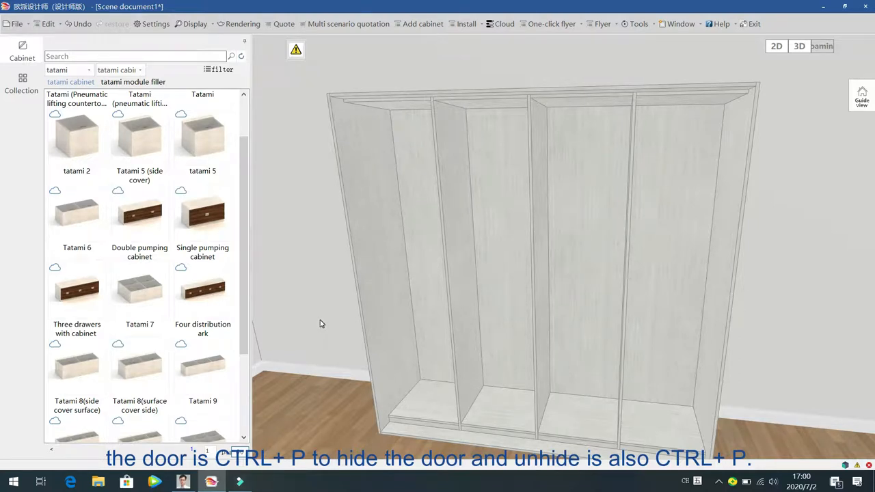
pyautogui.hotkey('ctrl', 'p')
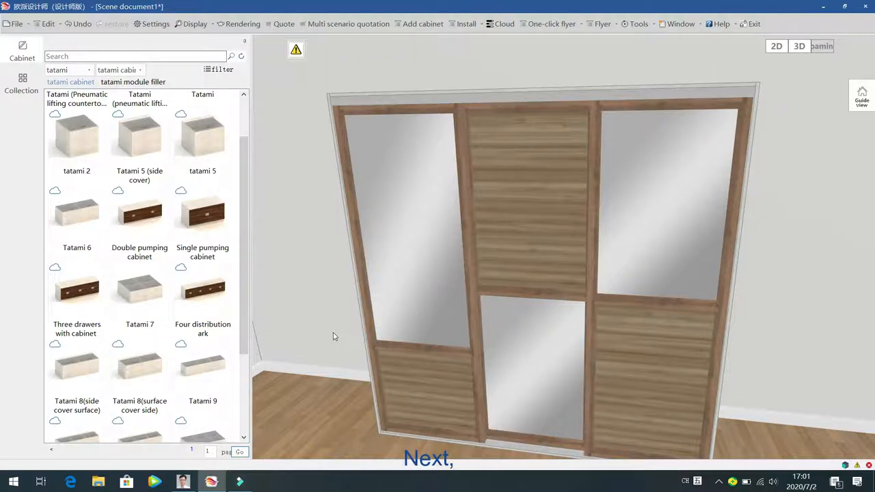
# Place a Virtual sliding door frame from the standard sliding door frames against the wall, about 731 mm beside the finished wardrobe.
pyautogui.click(79, 71)
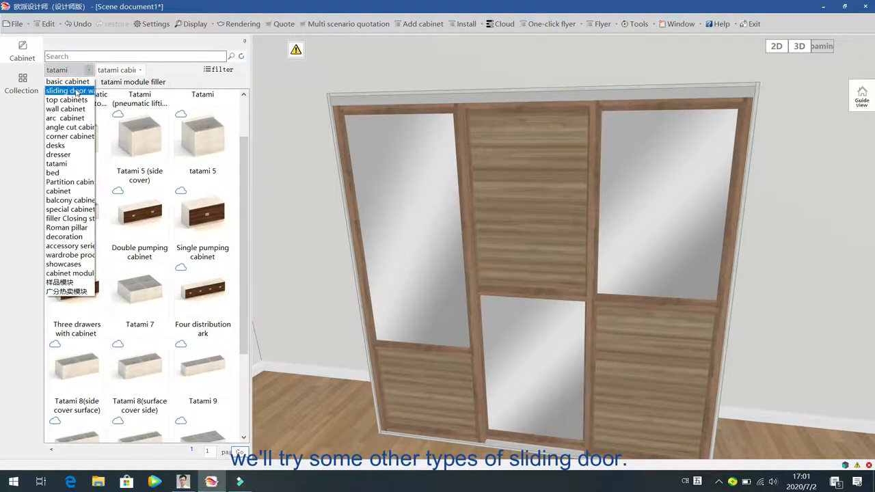
pyautogui.click(75, 90)
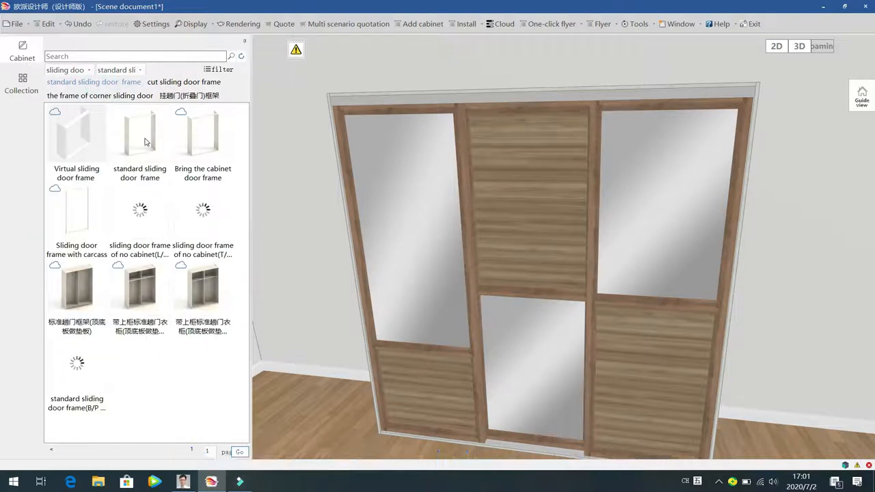
pyautogui.click(302, 243)
pyautogui.moveTo(363, 264); pyautogui.dragTo(400, 267)
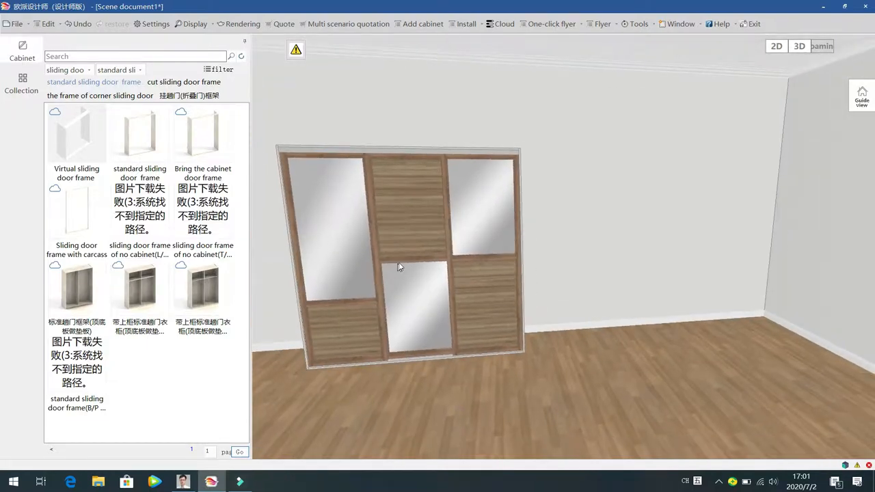
pyautogui.click(72, 144)
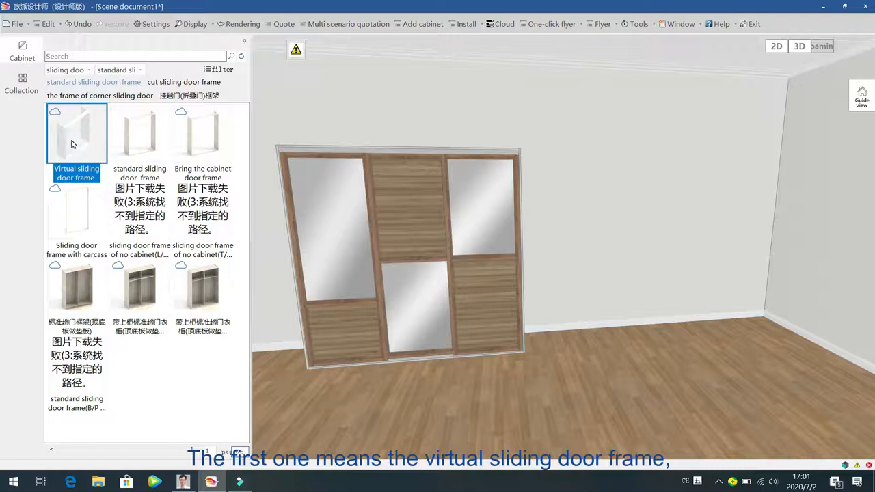
pyautogui.moveTo(71, 144); pyautogui.dragTo(646, 295)
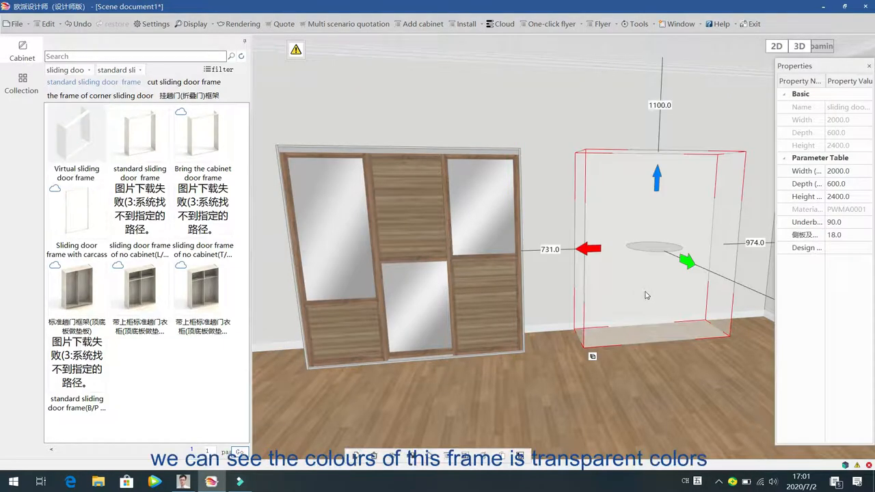
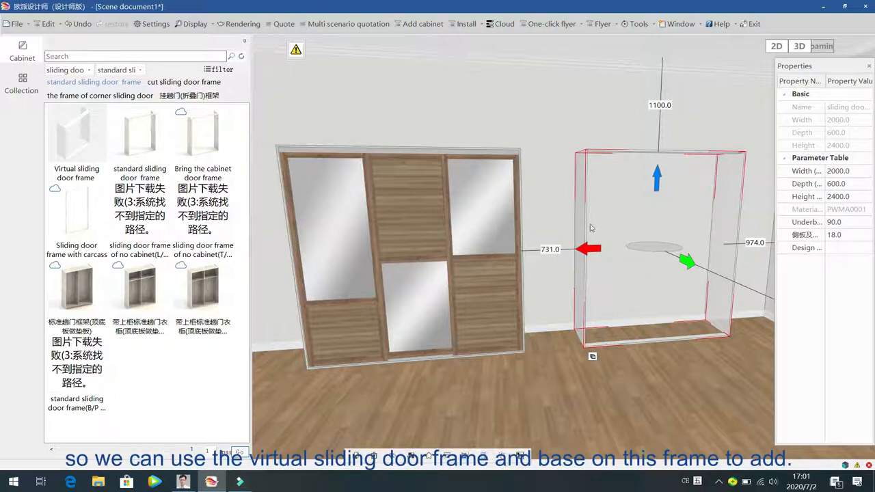
# Generate two-section sliding doors for the Virtual sliding door frame from the PWML1009(YL980) series.
pyautogui.rightClick(730, 176)
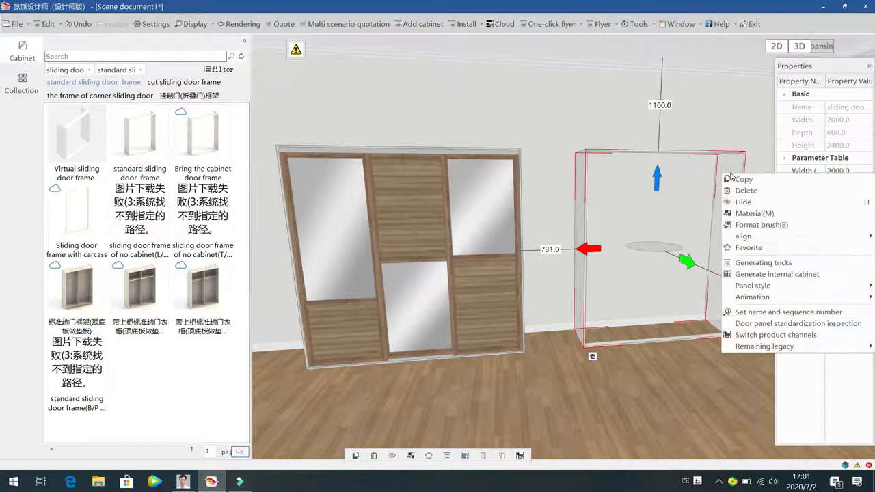
pyautogui.click(764, 266)
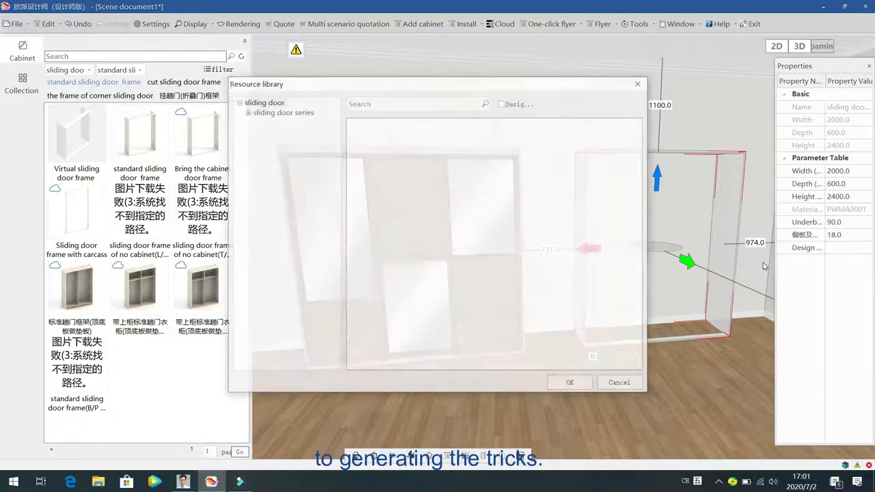
pyautogui.click(247, 112)
pyautogui.click(264, 123)
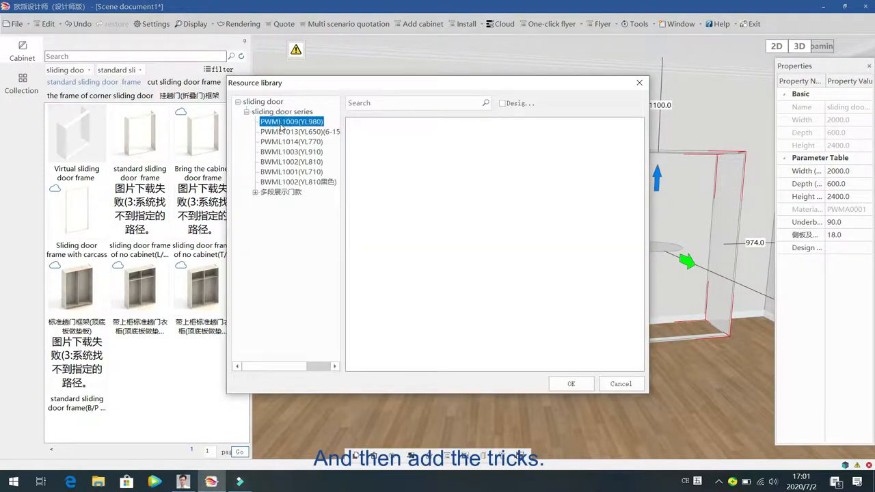
pyautogui.click(440, 152)
pyautogui.click(571, 385)
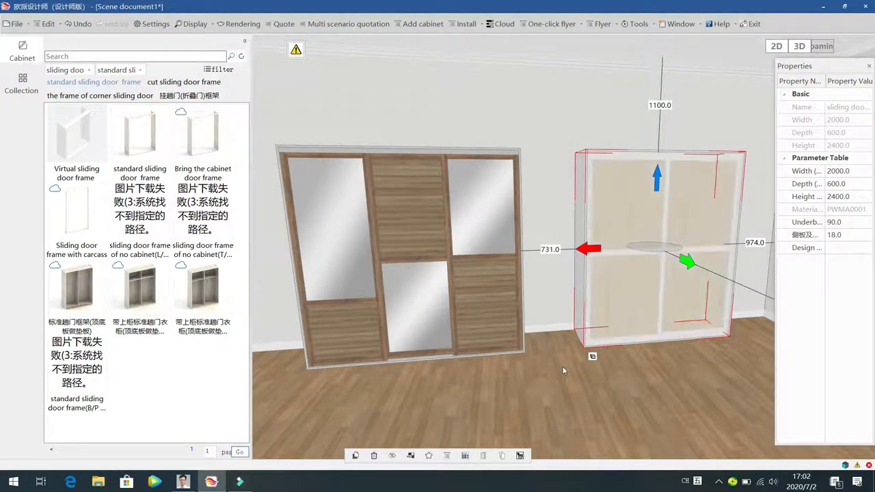
pyautogui.click(612, 390)
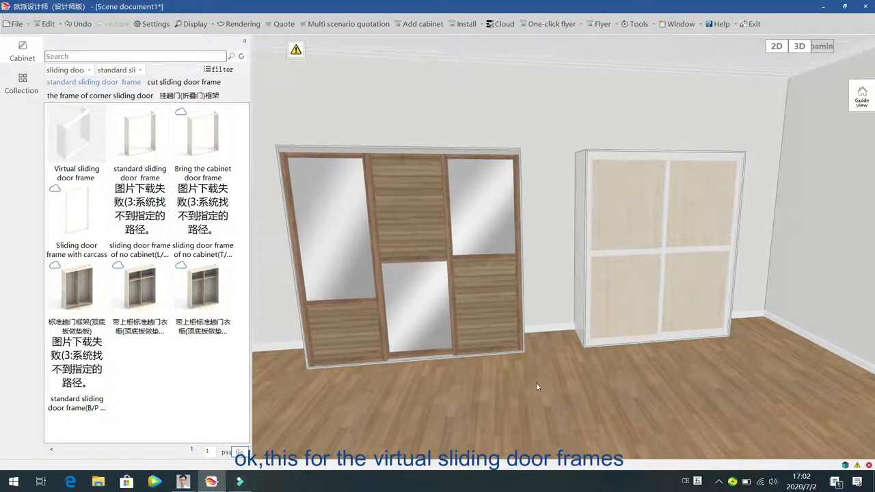
# Place a "Bring the cabinet door frame" unit against the empty adjacent wall, about 1518.5 mm from the wall with the finished wardrobes.
pyautogui.moveTo(316, 392); pyautogui.dragTo(521, 397)
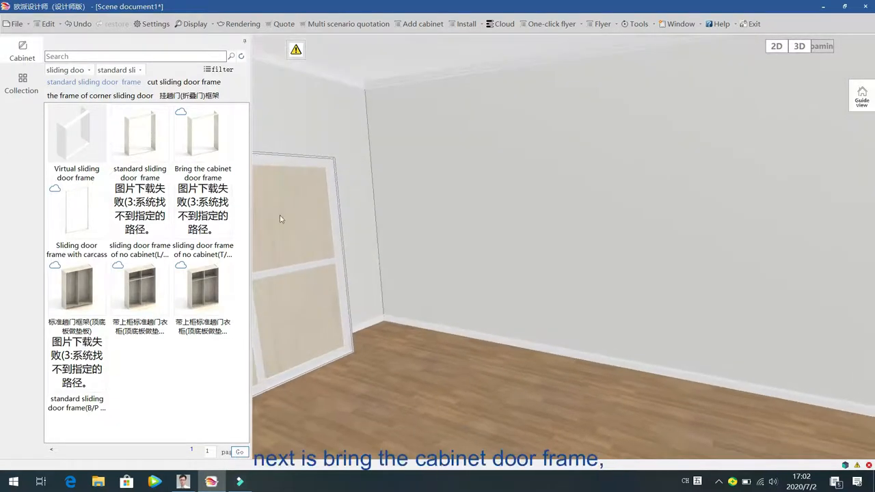
pyautogui.click(210, 135)
pyautogui.moveTo(209, 135); pyautogui.dragTo(517, 287)
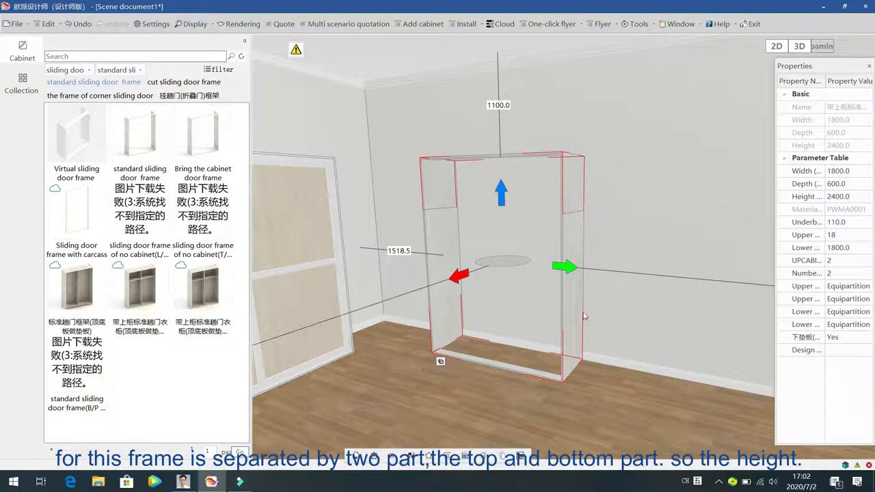
# Set the new frame's height to 2500 and its lower cabinet height to 2100, and dismiss the news pop-up.
pyautogui.click(853, 196)
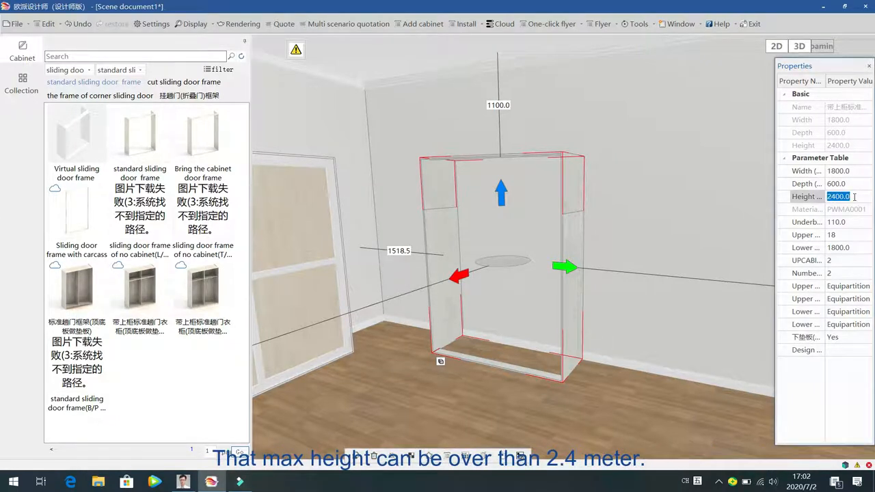
pyautogui.write('2500')
pyautogui.press('Return')
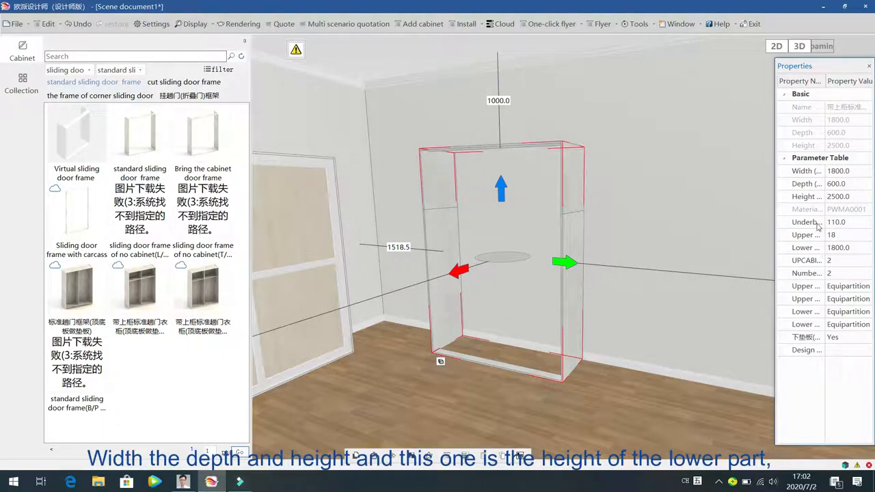
pyautogui.click(859, 248)
pyautogui.write('210')
pyautogui.press('Return')
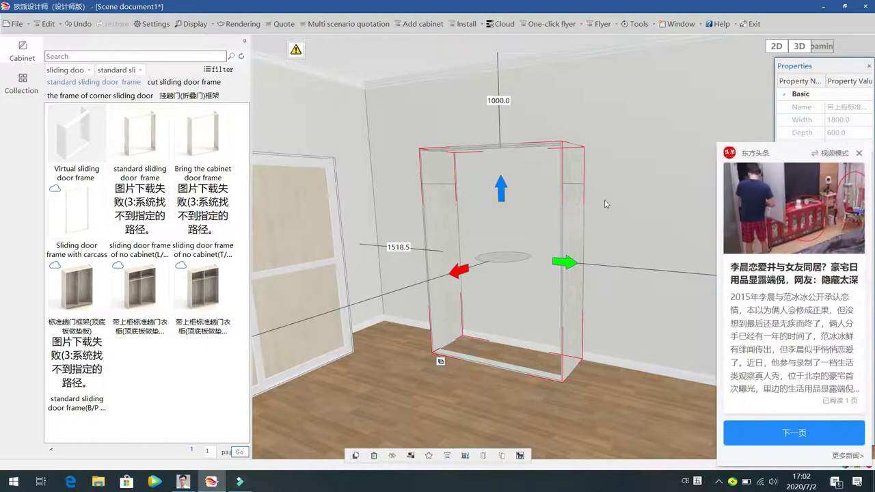
pyautogui.click(858, 153)
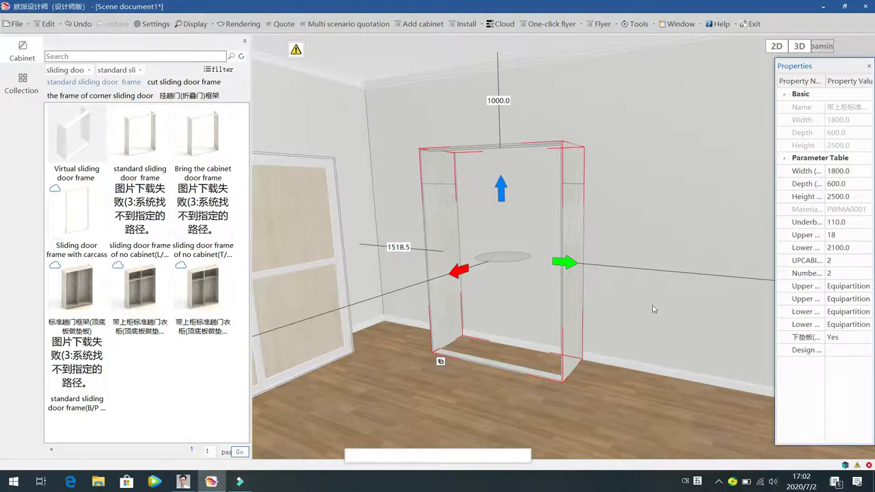
# Set the number of upper cabinets to 3 and generate the internal cabinet for the frame.
pyautogui.moveTo(775, 297); pyautogui.dragTo(706, 297)
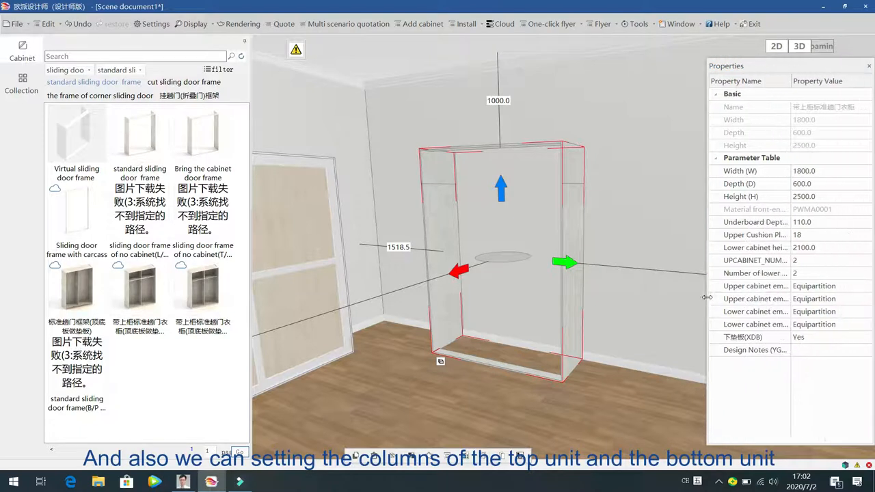
pyautogui.click(868, 263)
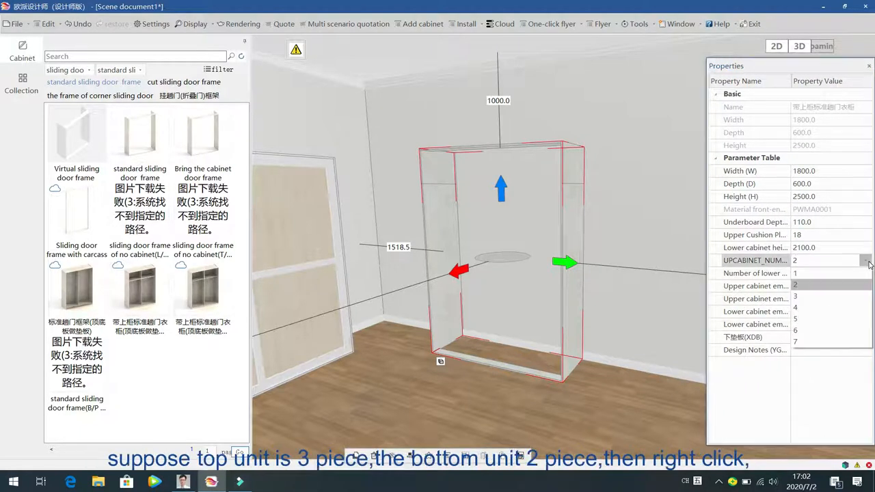
pyautogui.click(852, 298)
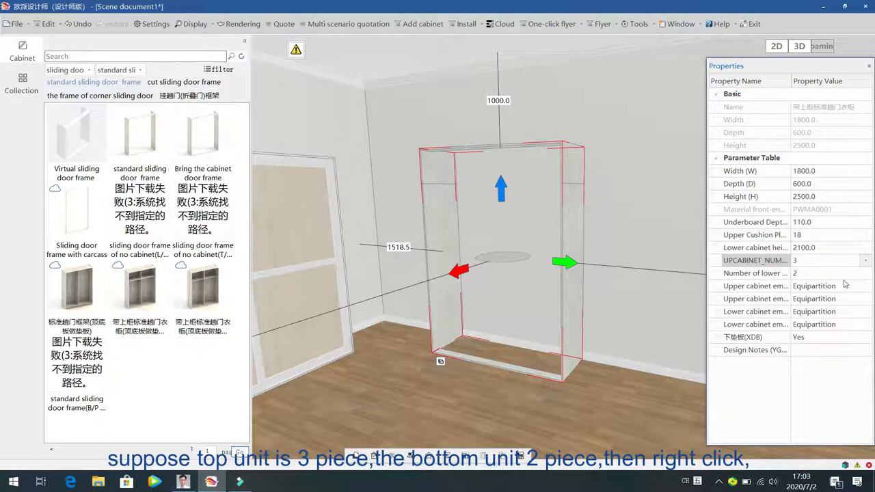
pyautogui.rightClick(442, 203)
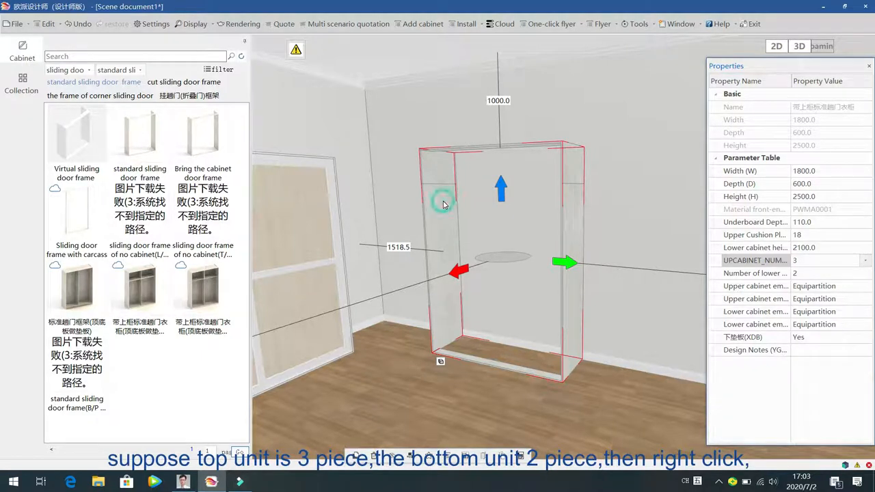
pyautogui.click(661, 203)
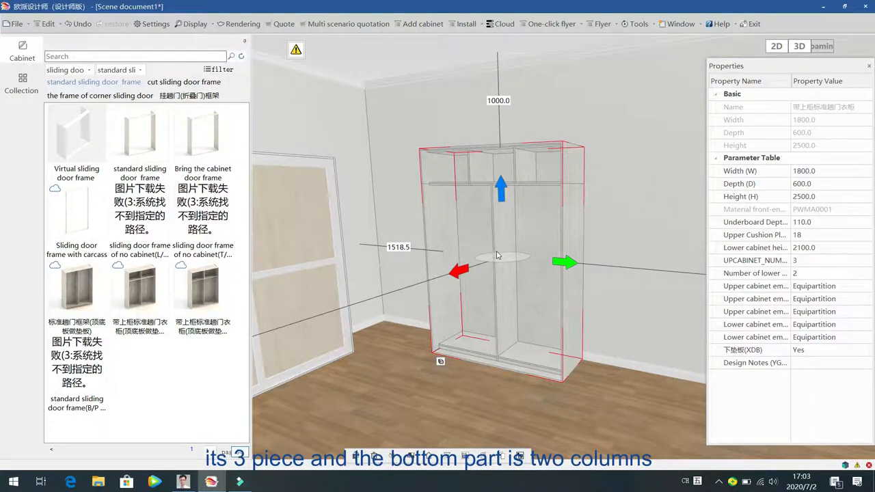
# Look at the function component library for the left lower compartment, without adding a component.
pyautogui.doubleClick(477, 216)
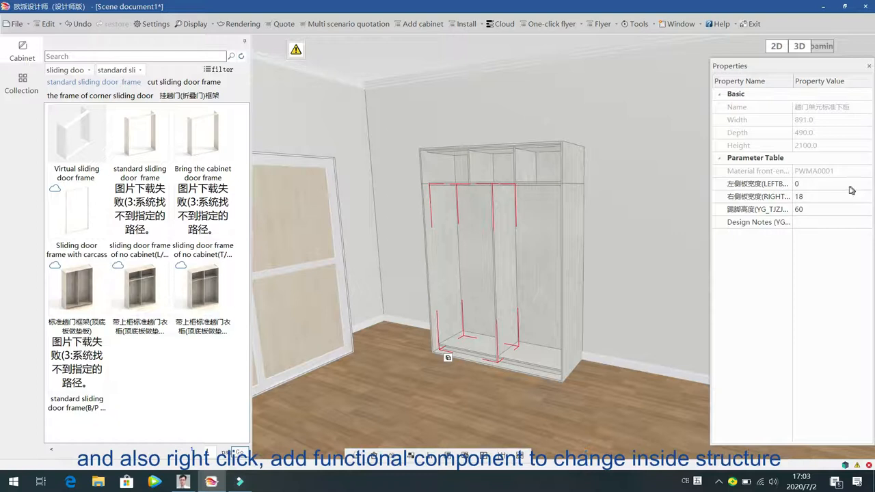
pyautogui.rightClick(465, 219)
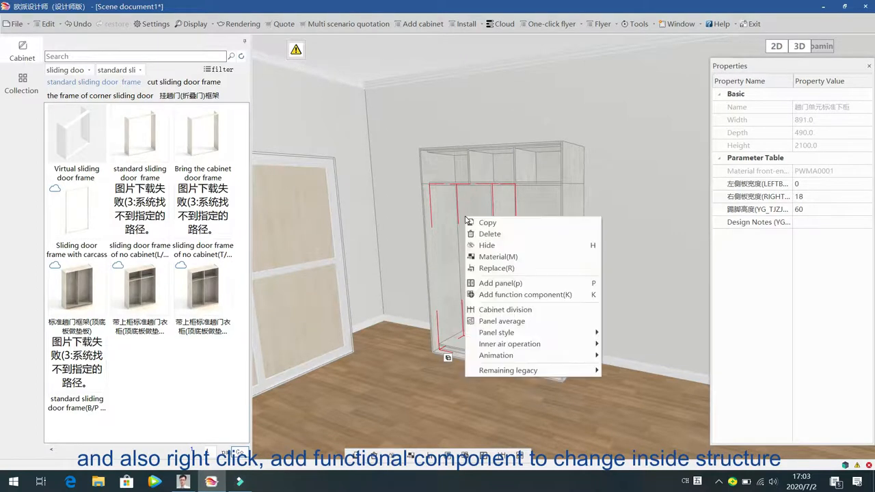
pyautogui.click(531, 294)
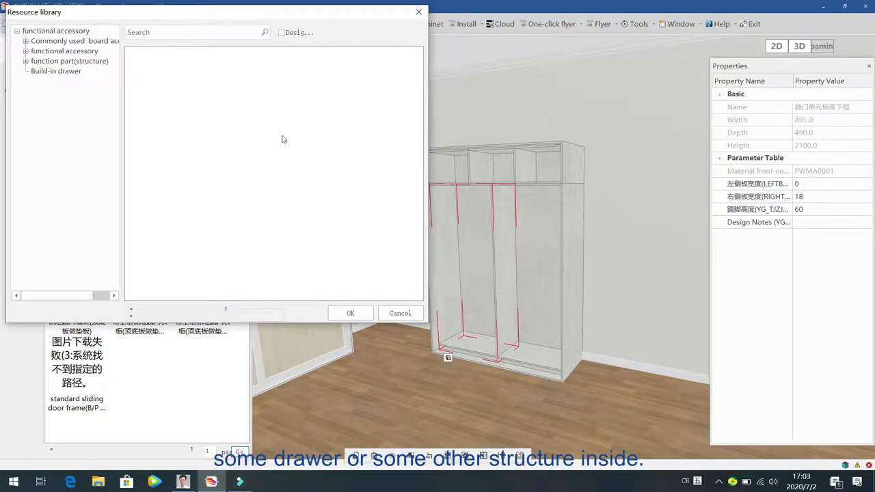
pyautogui.click(406, 317)
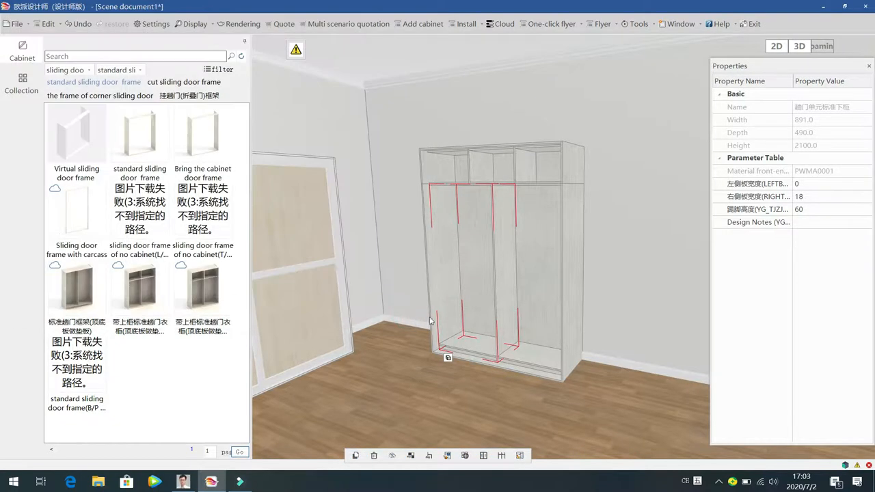
pyautogui.click(624, 328)
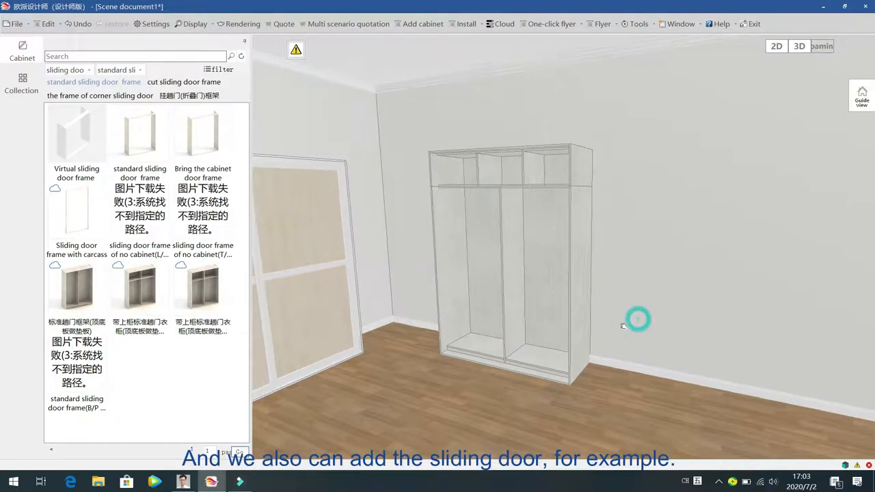
# Generate "Two paragraphs of YL980" sliding doors from PWML1009(YL980) for the whole divided frame, and dismiss the save reminder.
pyautogui.click(580, 228)
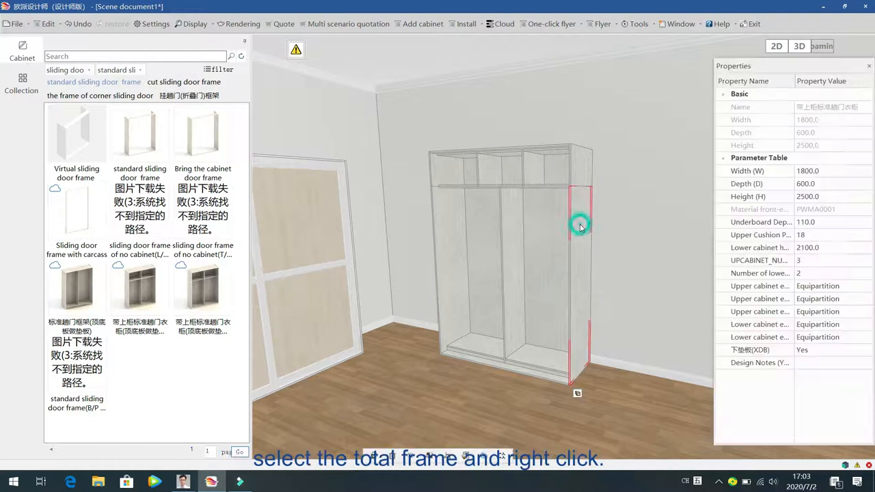
pyautogui.rightClick(580, 228)
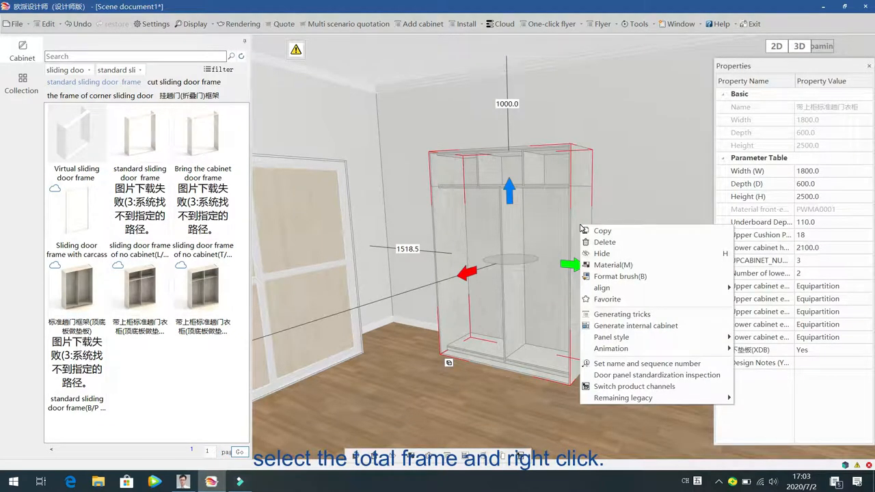
pyautogui.click(634, 316)
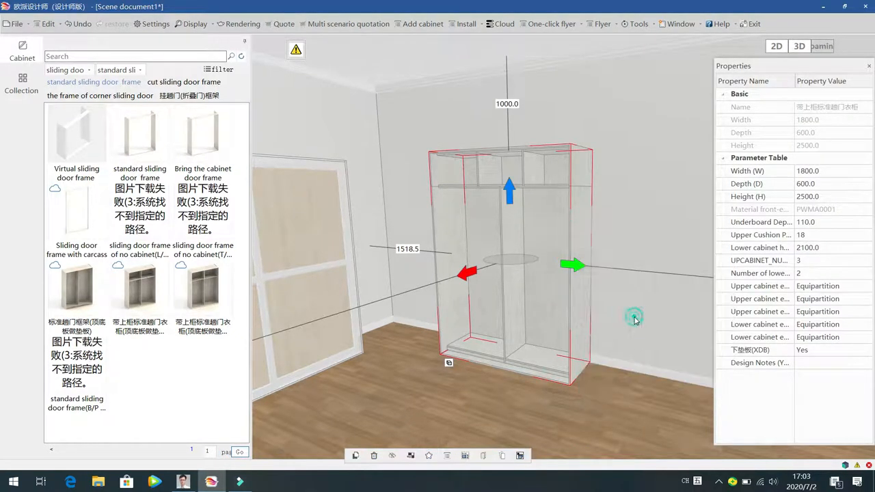
pyautogui.click(246, 115)
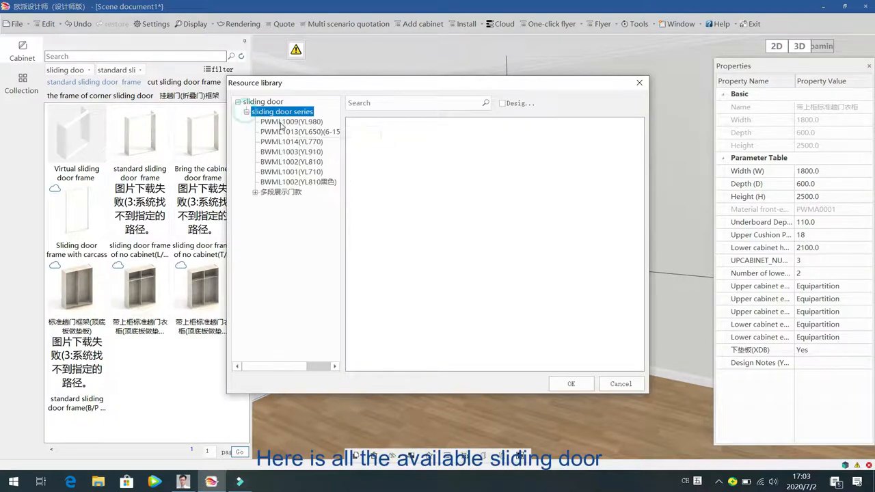
pyautogui.click(282, 123)
pyautogui.click(437, 169)
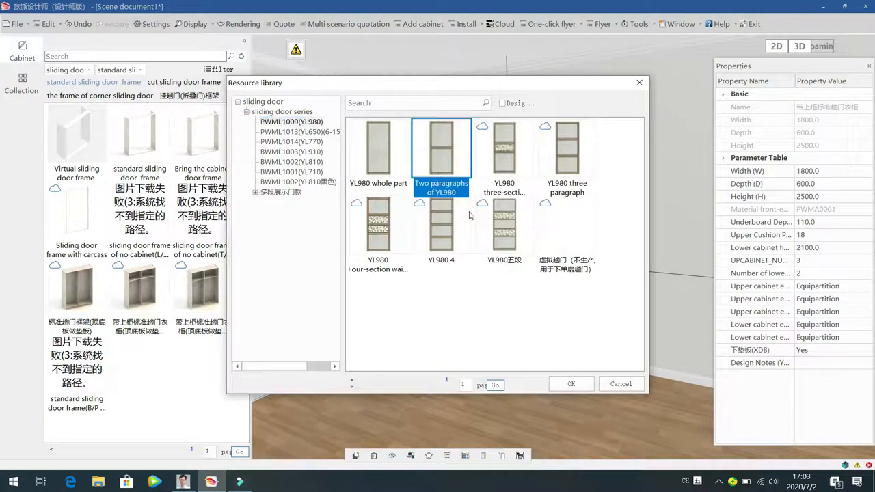
pyautogui.click(570, 383)
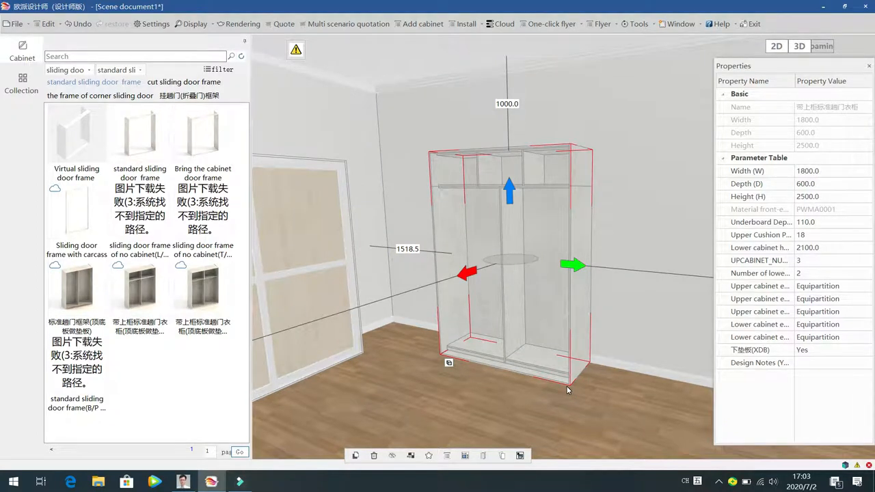
pyautogui.click(608, 423)
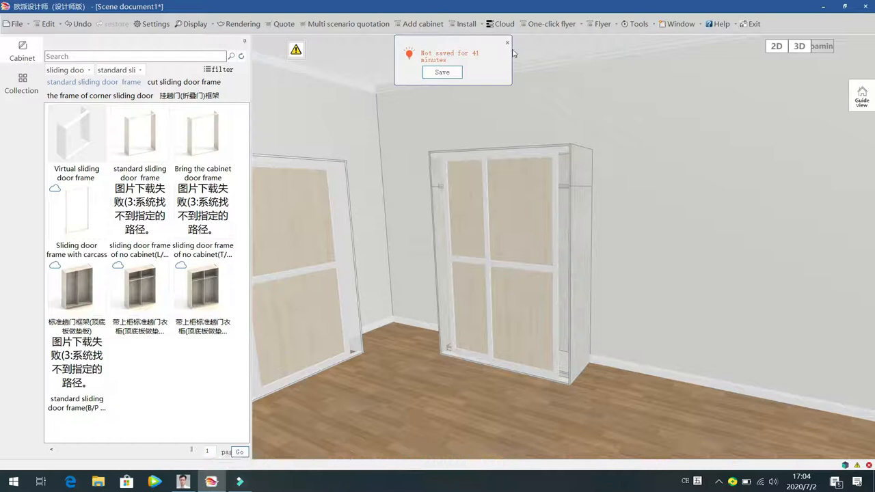
pyautogui.click(507, 42)
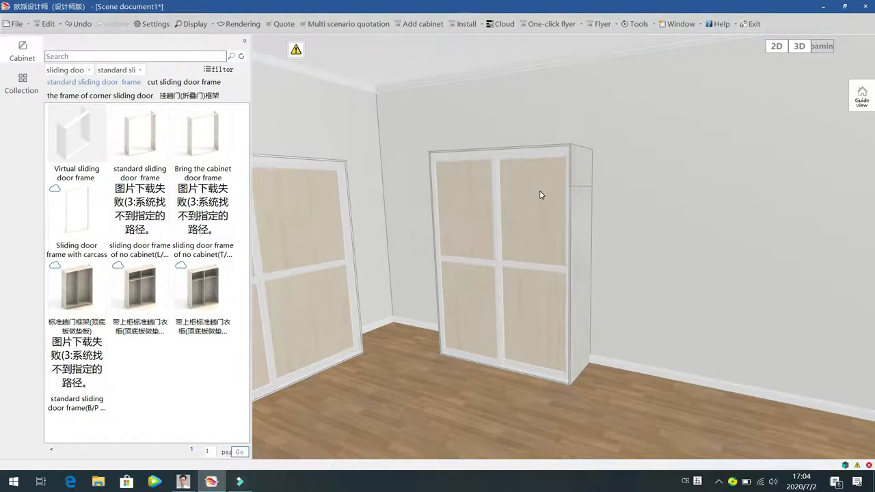
# Place a Single row top cabinet on the left end of the mirrored wardrobe's top, about 1655 mm from the side wall.
pyautogui.moveTo(711, 245); pyautogui.dragTo(627, 253)
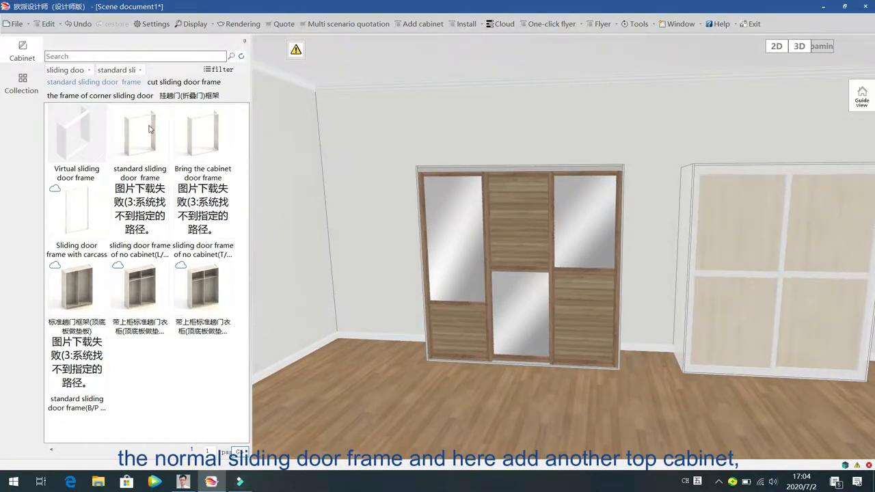
pyautogui.click(62, 70)
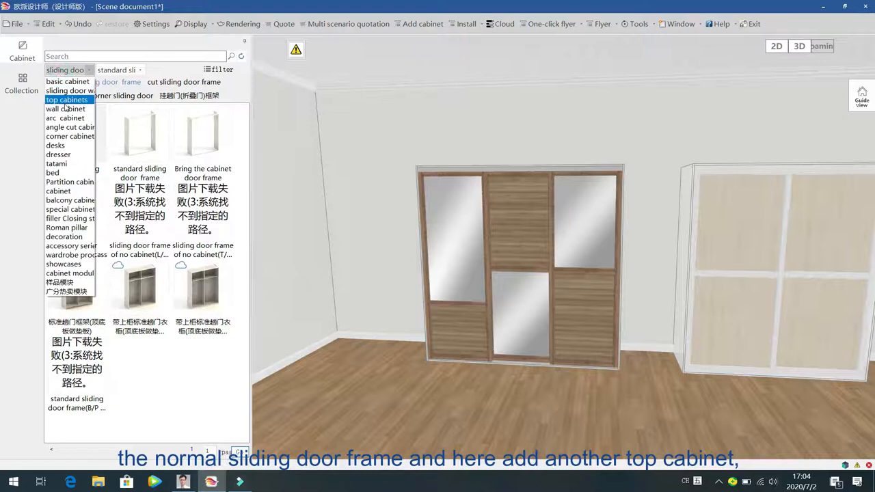
pyautogui.click(66, 100)
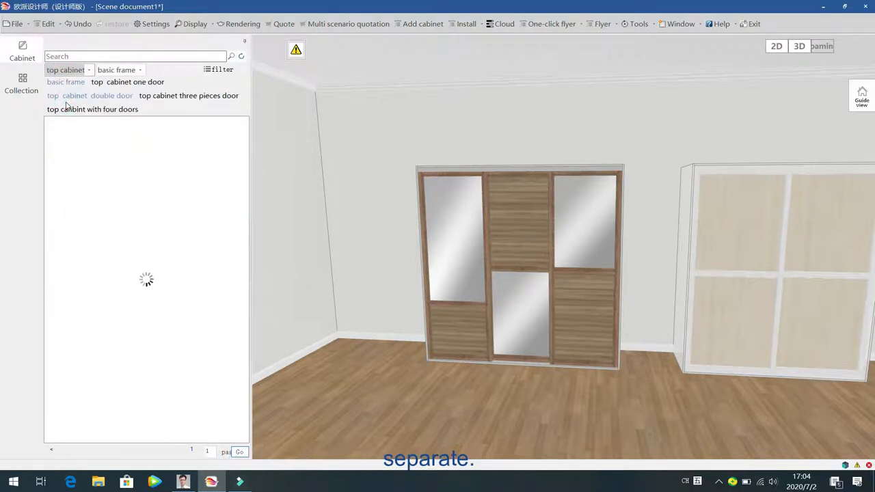
pyautogui.click(77, 147)
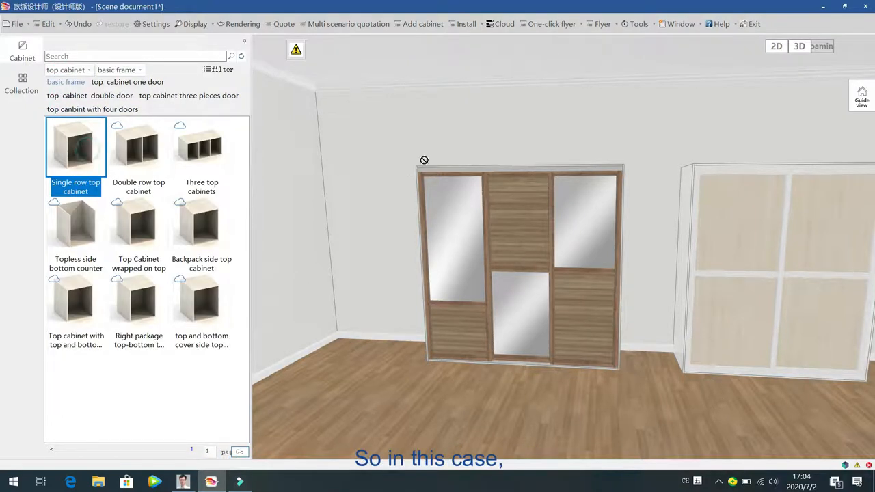
pyautogui.click(457, 144)
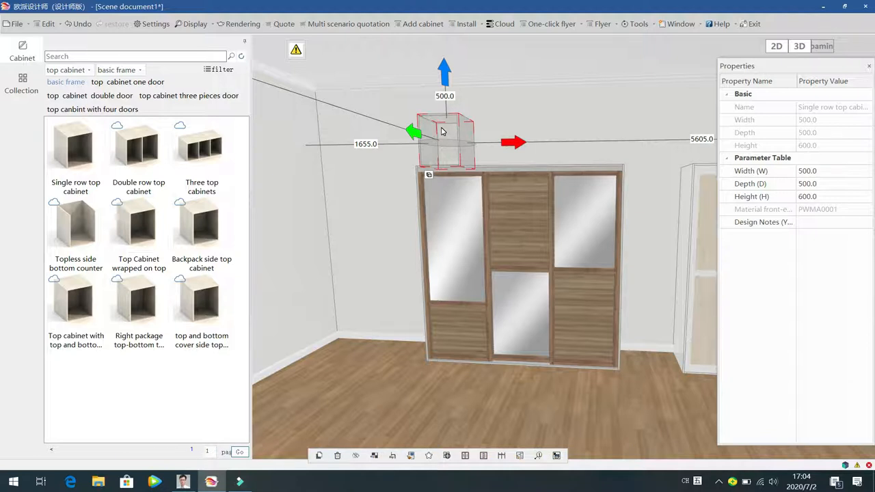
# Place a "Sliding door frame with carcass" on the wall, about 1106 mm from the neighbouring wardrobe, and set its depth to 110.
pyautogui.click(72, 71)
pyautogui.click(71, 90)
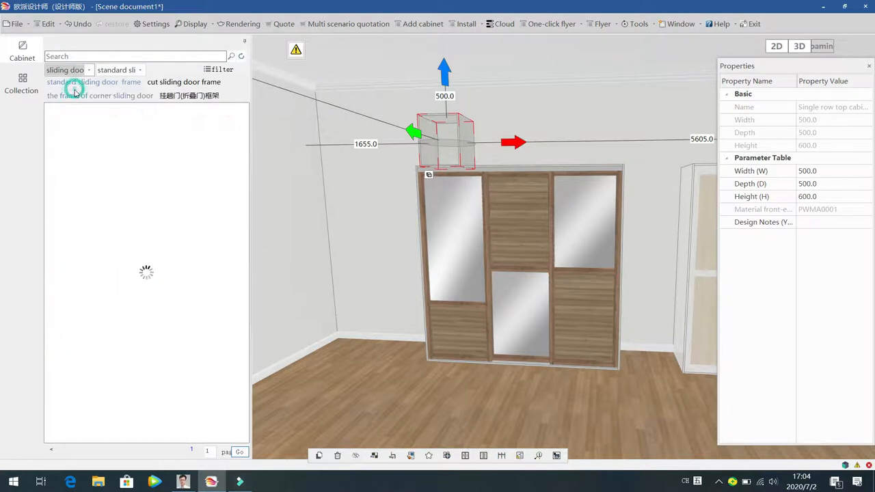
pyautogui.moveTo(347, 297); pyautogui.dragTo(604, 329, button='right')
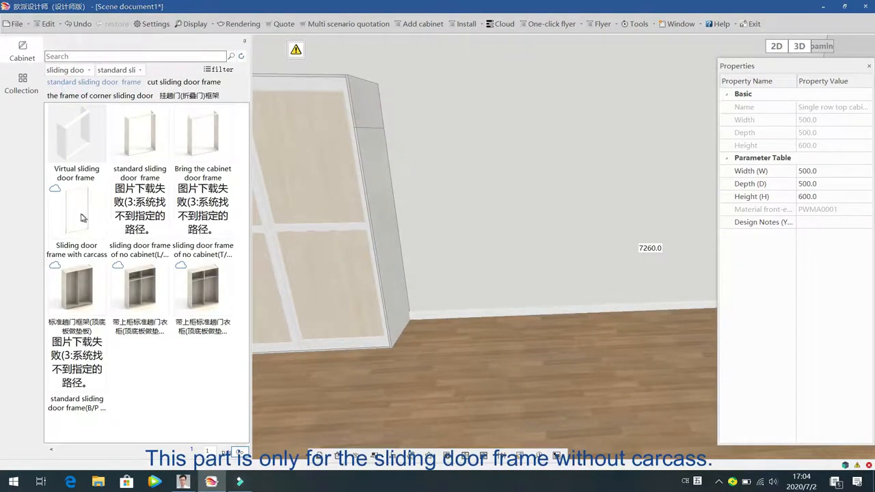
pyautogui.moveTo(81, 214)
pyautogui.moveTo(78, 213); pyautogui.dragTo(564, 302)
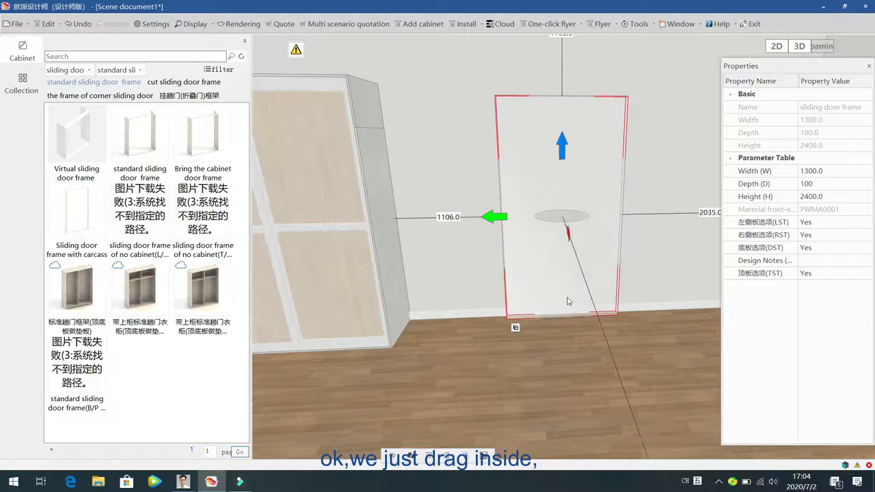
pyautogui.click(866, 185)
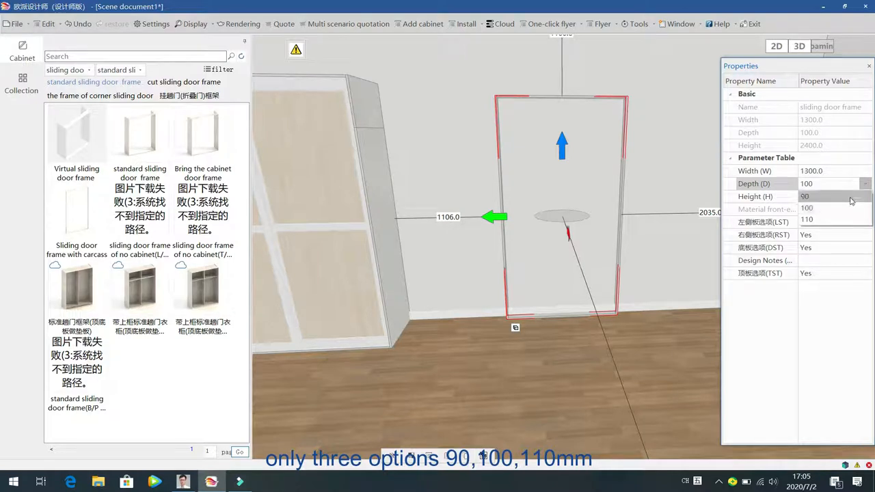
pyautogui.click(849, 220)
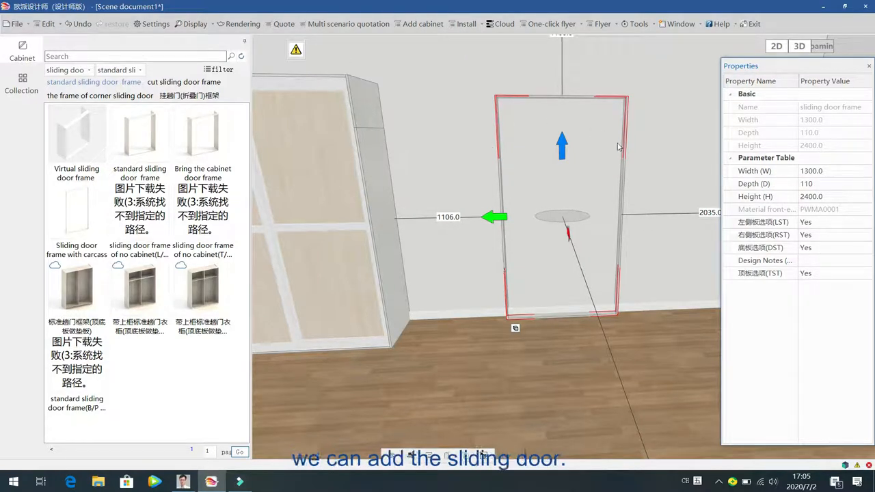
# Generate "Two paragraphs of YL980" sliding doors from PWML1009(YL980) for the 110 mm deep frame.
pyautogui.rightClick(628, 112)
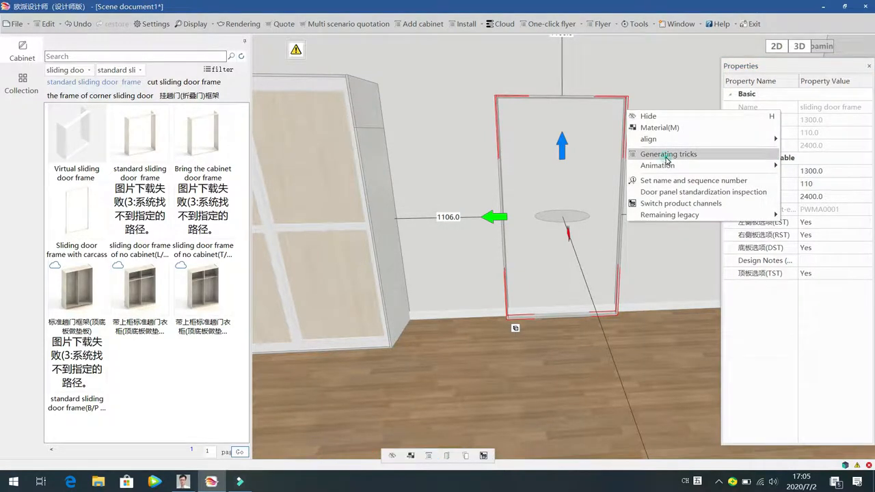
pyautogui.click(666, 159)
pyautogui.click(248, 112)
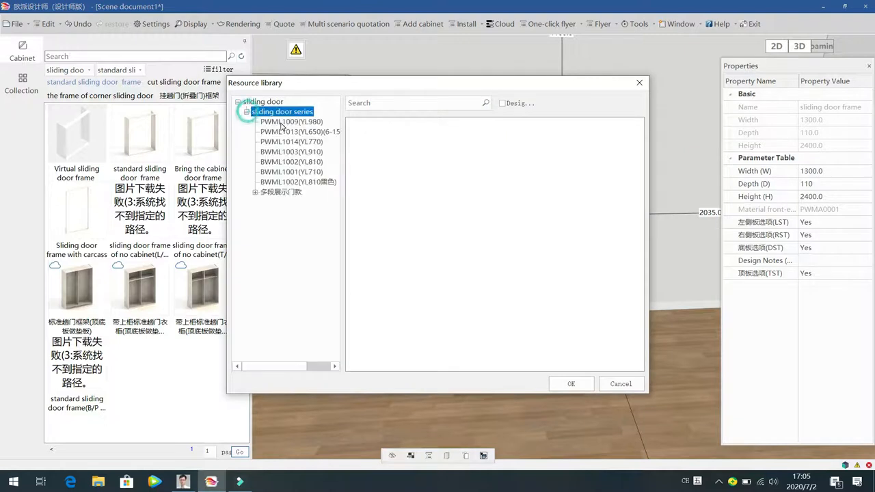
pyautogui.click(291, 122)
pyautogui.click(438, 147)
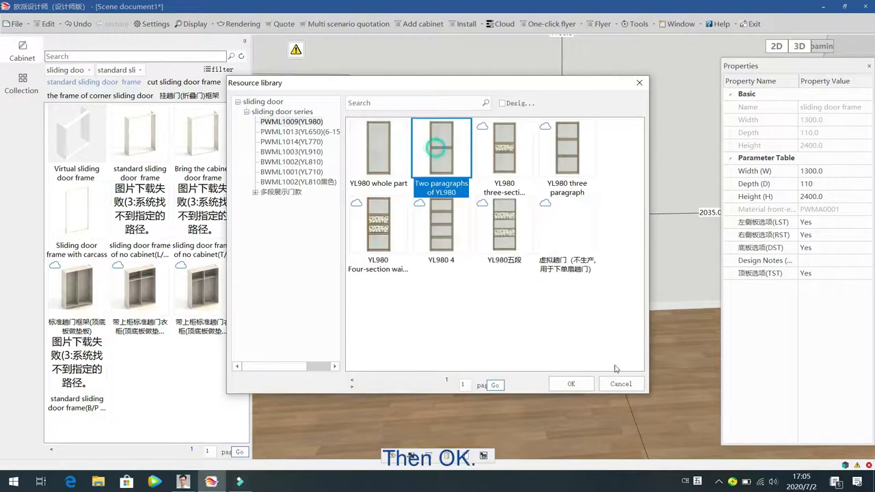
pyautogui.click(584, 386)
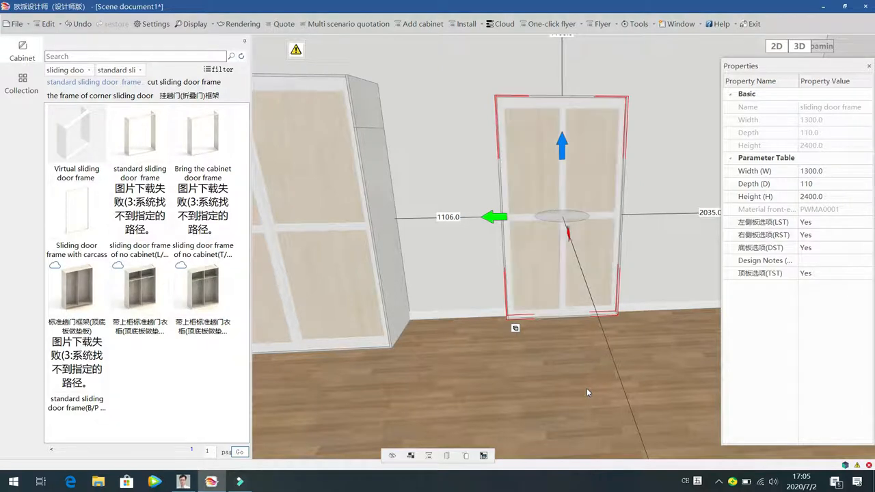
pyautogui.click(586, 387)
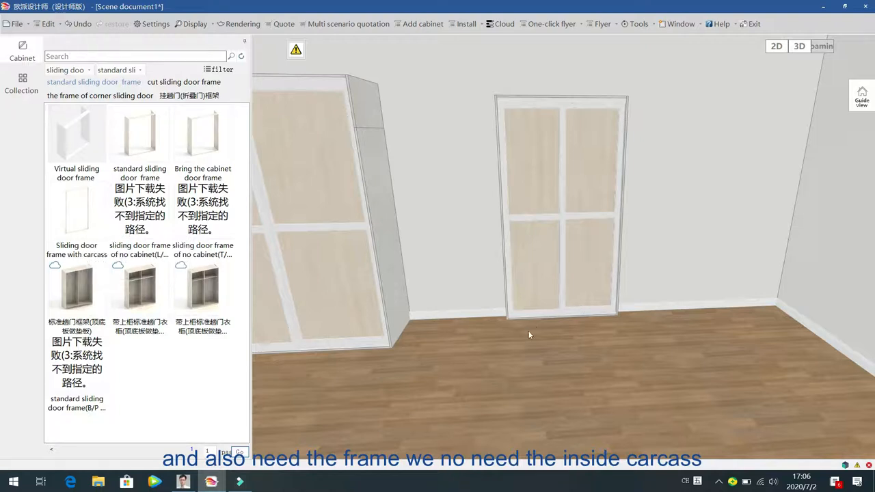
# Examine the new frame with its doors hidden and shown, and compare it with the neighbouring wardrobes and the library's other frame types.
pyautogui.hotkey('ctrl', 'd')
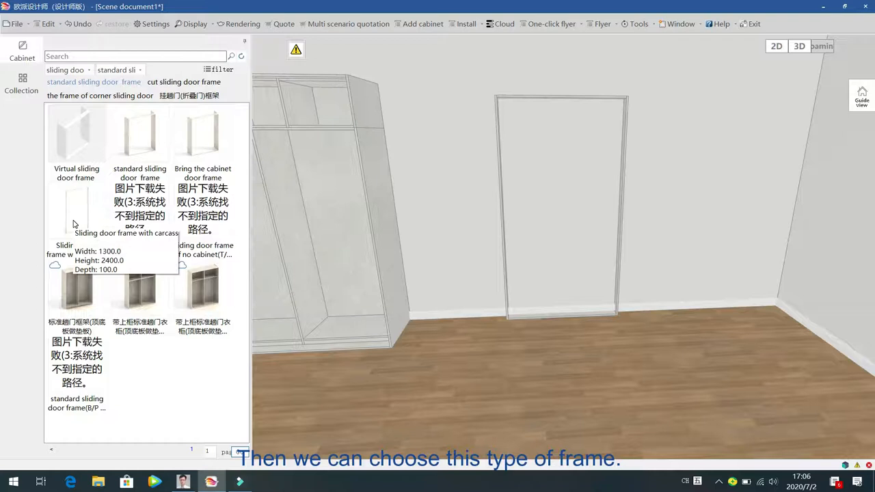
pyautogui.hotkey('ctrl', 'd')
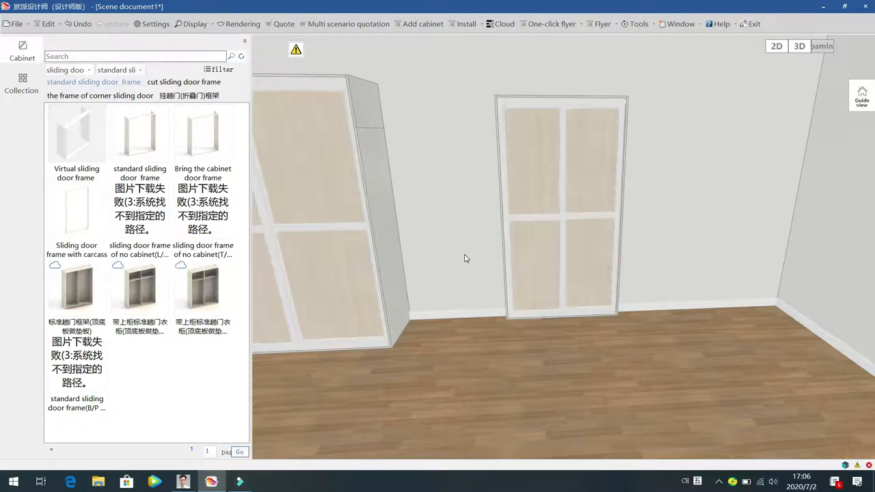
pyautogui.moveTo(630, 354); pyautogui.dragTo(431, 335)
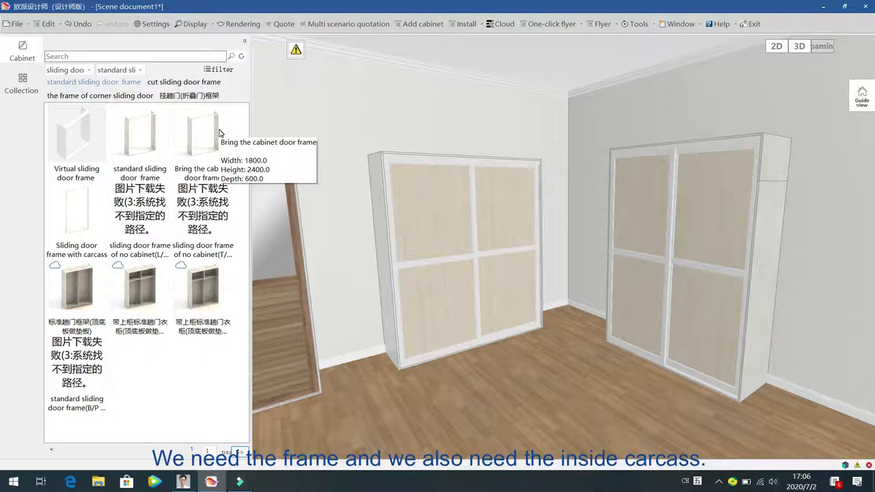
pyautogui.moveTo(415, 154); pyautogui.dragTo(568, 168, button='middle')
pyautogui.click(92, 212)
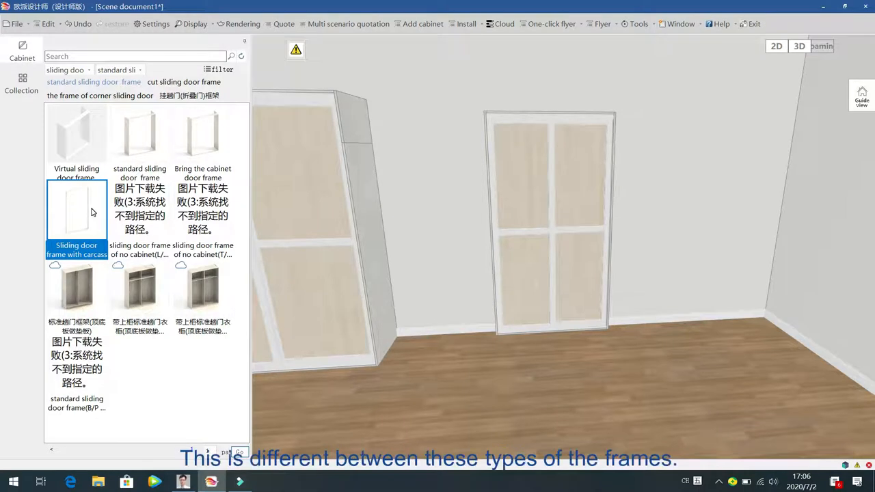
pyautogui.moveTo(77, 203)
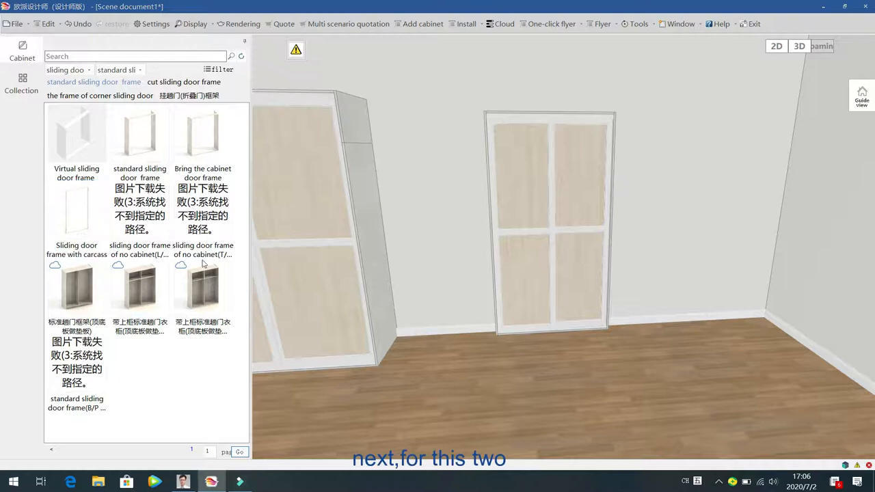
pyautogui.click(140, 207)
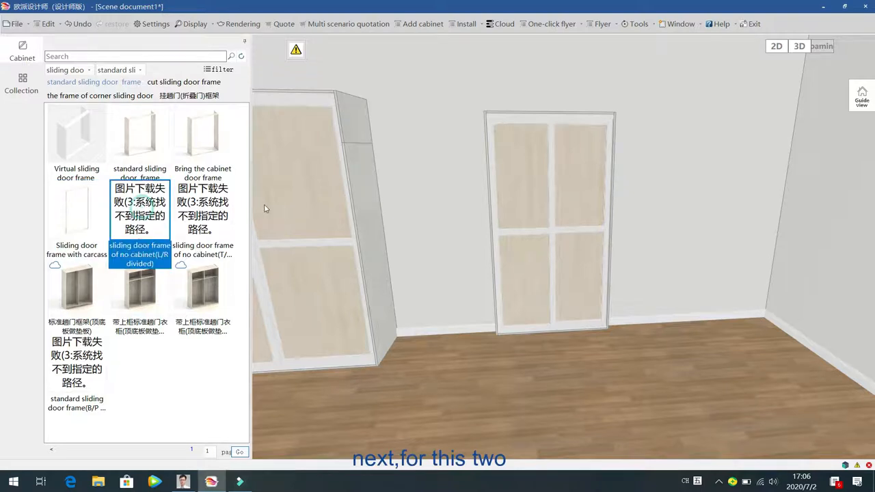
pyautogui.click(214, 206)
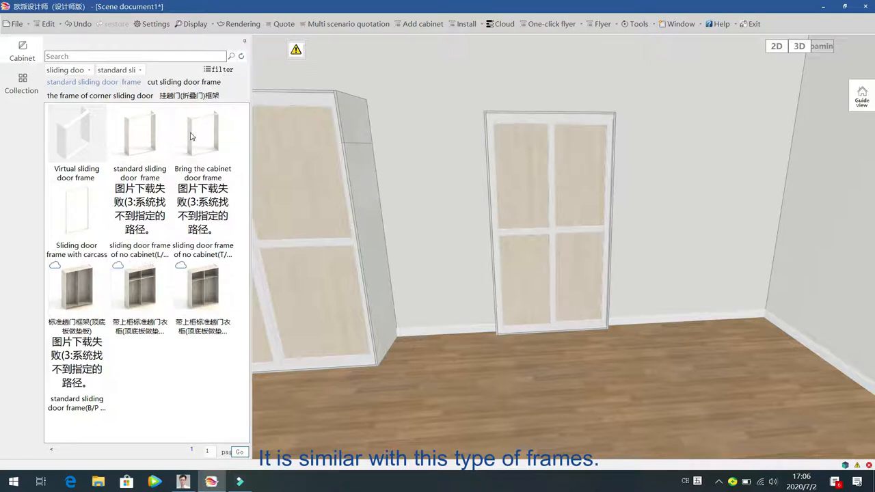
pyautogui.moveTo(77, 219)
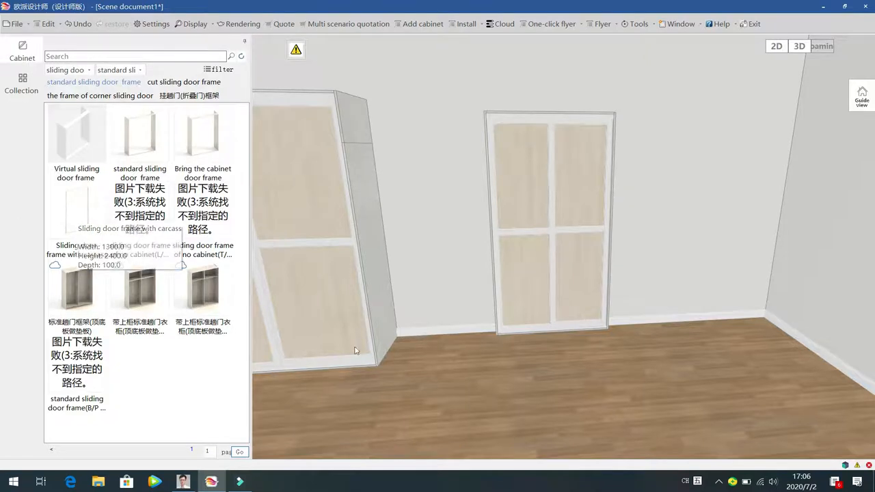
# Place the frame 标准趟门框架(顶底板做垫板) against the empty wall, about 875 mm from the corner.
pyautogui.moveTo(449, 331); pyautogui.dragTo(577, 344, button='middle')
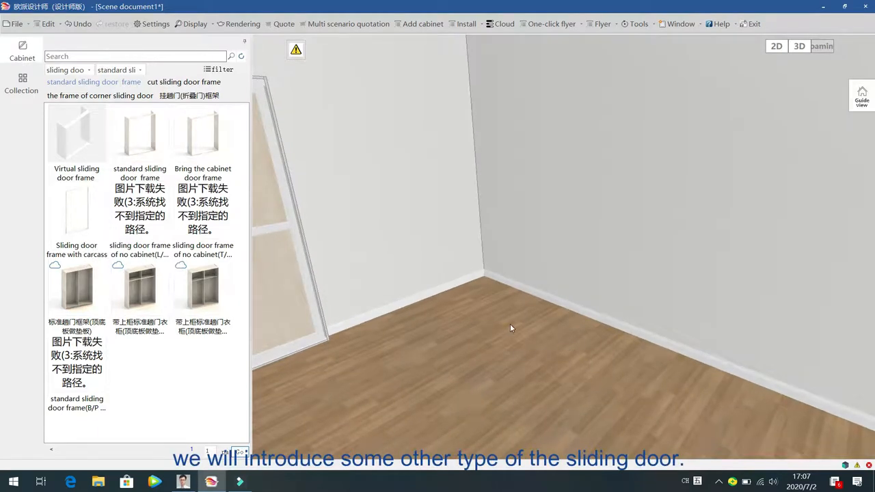
pyautogui.moveTo(434, 361); pyautogui.dragTo(465, 383, button='middle')
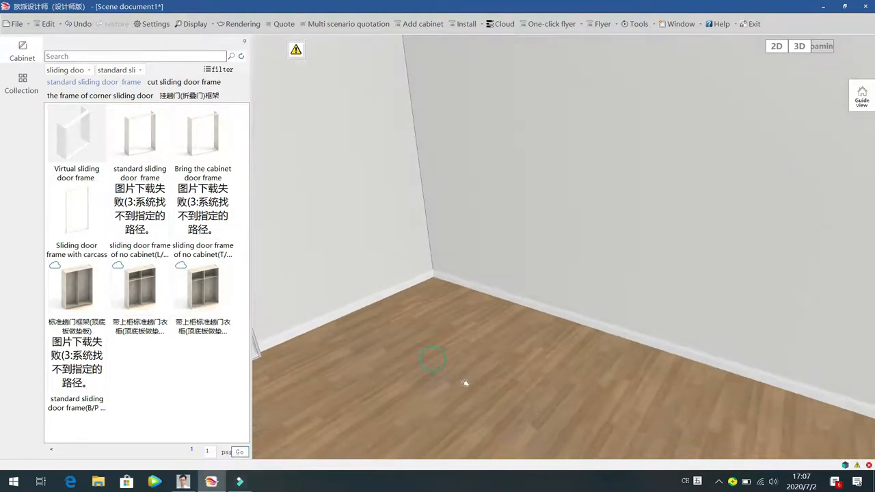
pyautogui.click(74, 288)
pyautogui.moveTo(73, 287); pyautogui.dragTo(539, 287)
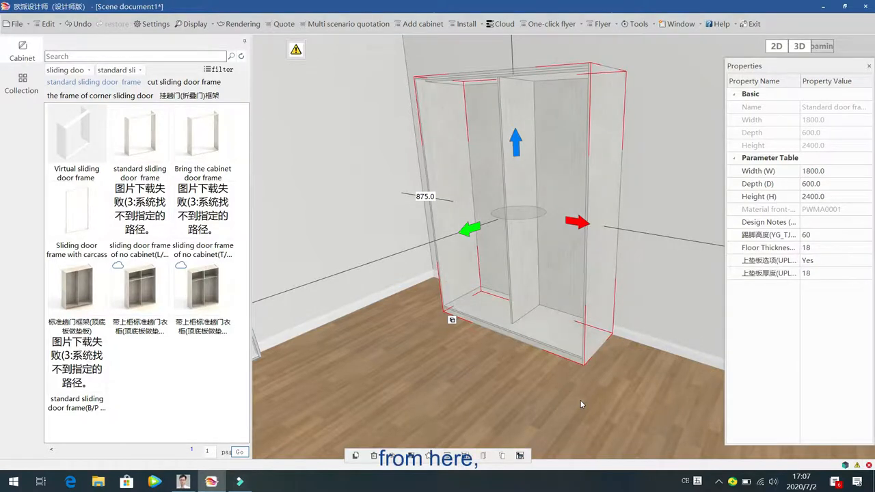
pyautogui.moveTo(612, 396); pyautogui.dragTo(662, 393, button='right')
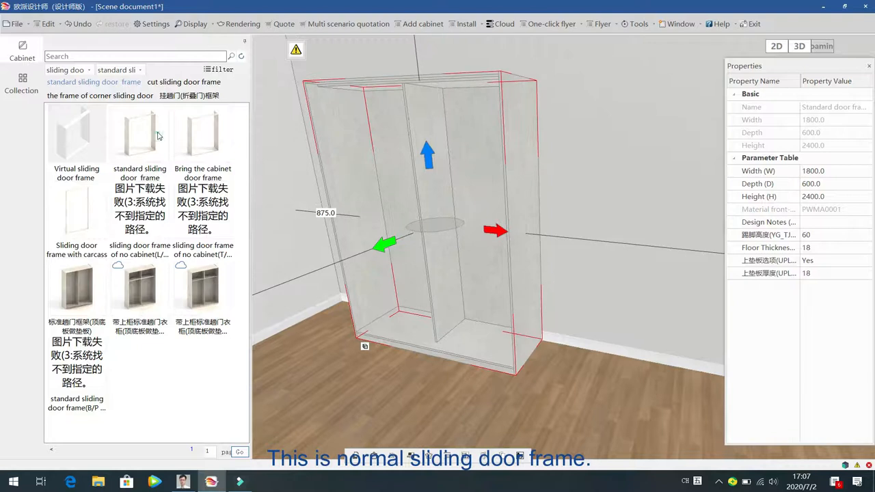
# Place a "standard sliding door frame" on the same wall beside the two-compartment frame.
pyautogui.click(147, 127)
pyautogui.moveTo(415, 220); pyautogui.dragTo(648, 350)
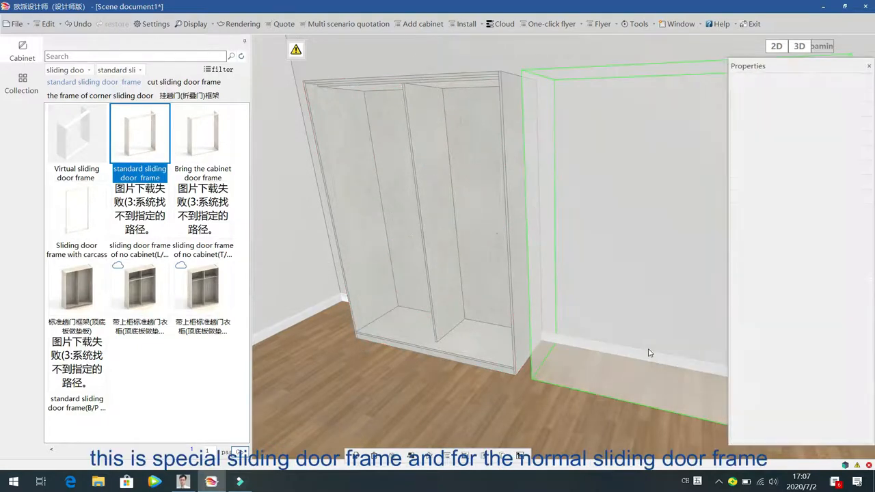
pyautogui.click(352, 375)
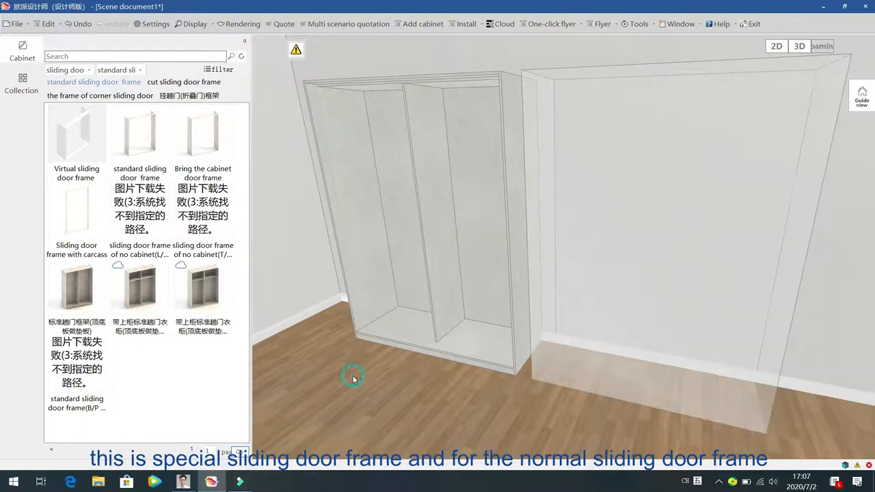
# Delete the middle vertical panel and both back panels from the two-compartment frame.
pyautogui.moveTo(374, 385); pyautogui.dragTo(399, 393, button='middle')
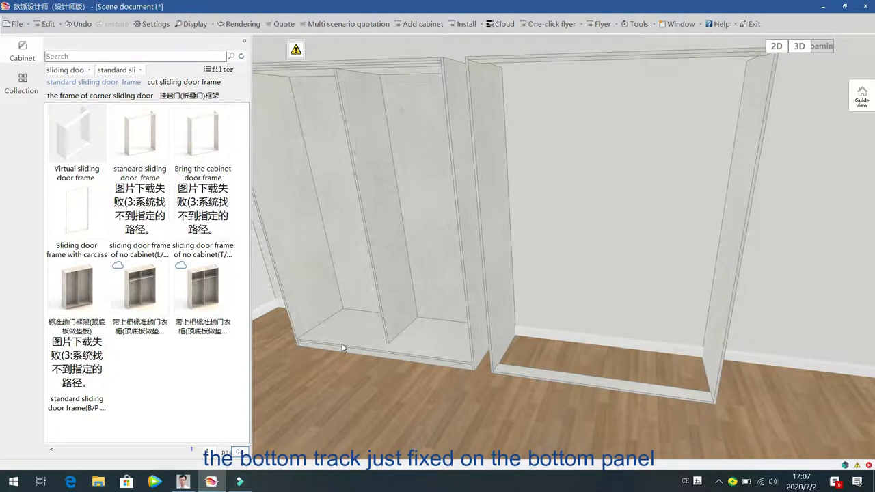
pyautogui.moveTo(429, 393); pyautogui.dragTo(398, 377, button='middle')
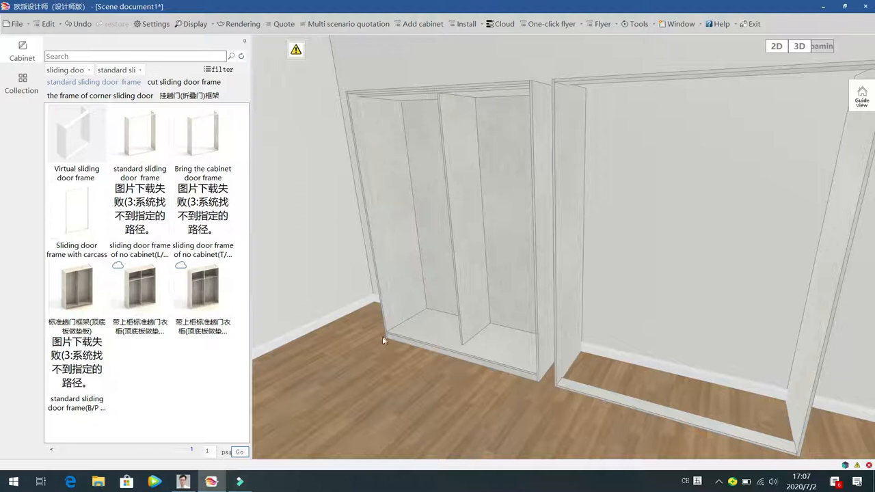
pyautogui.moveTo(349, 360); pyautogui.dragTo(504, 386, button='middle')
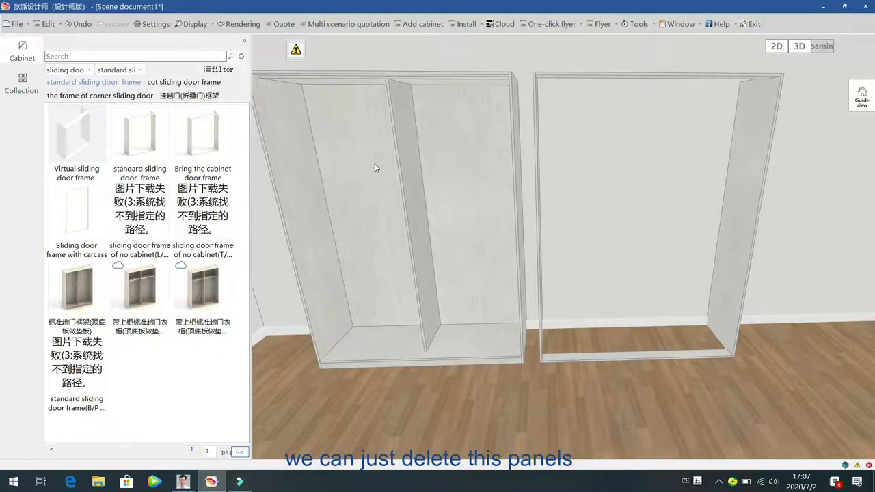
pyautogui.click(399, 139)
pyautogui.press('Delete')
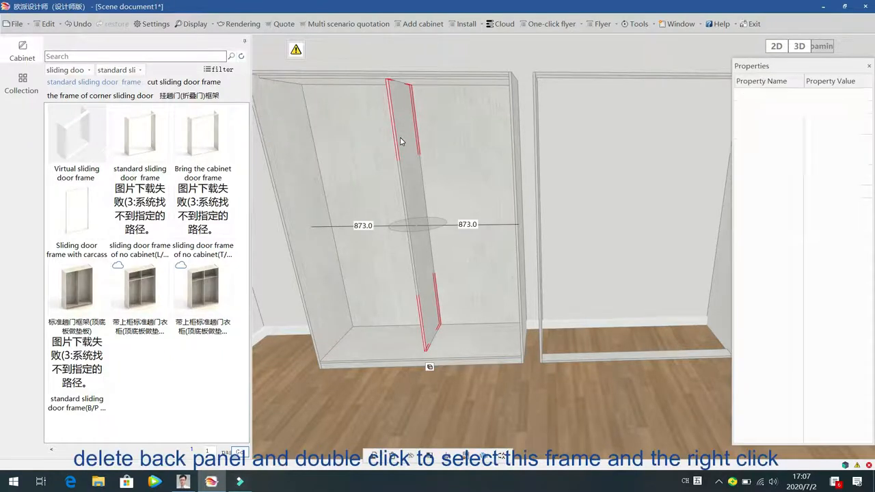
pyautogui.click(368, 148)
pyautogui.press('Delete')
pyautogui.click(471, 130)
pyautogui.press('Delete')
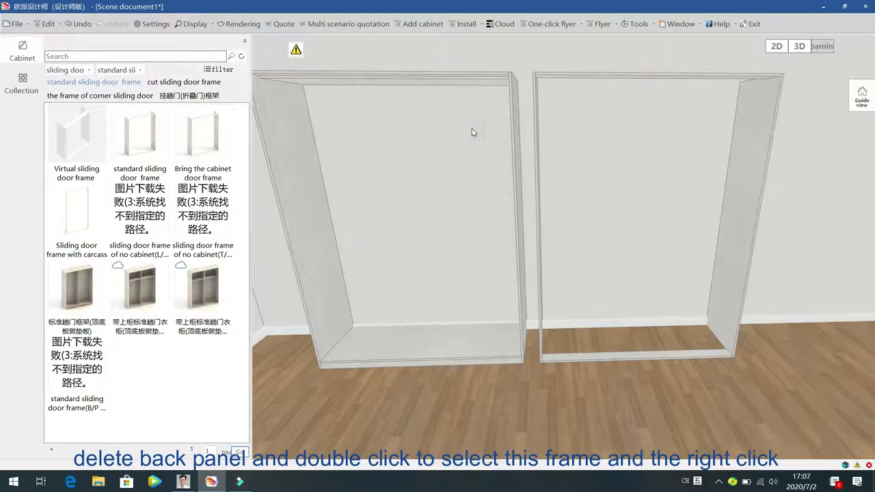
# Add a "Middle vertical plate" from the Layer riser components inside the pad-type frame, about 759 mm from its left side panel.
pyautogui.doubleClick(297, 160)
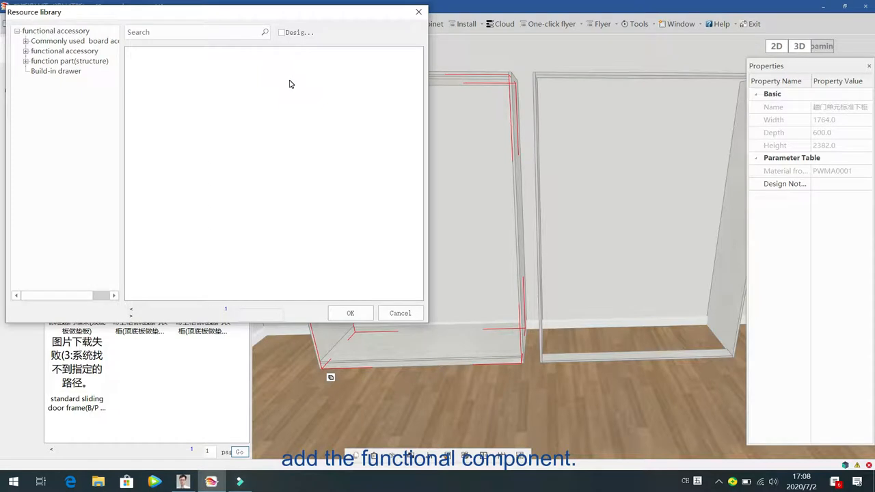
pyautogui.click(26, 41)
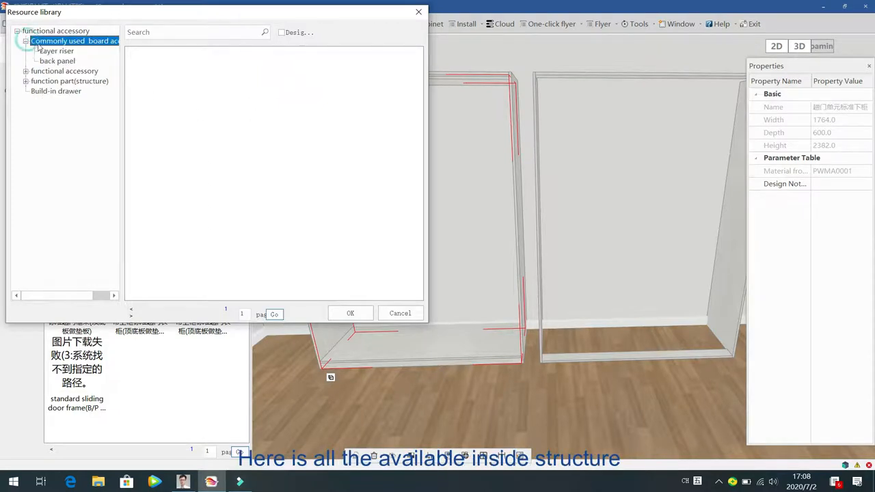
pyautogui.click(26, 72)
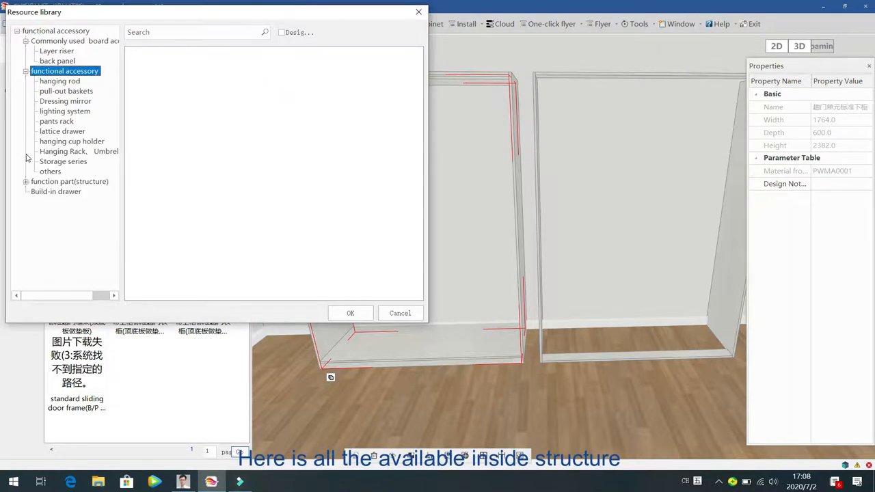
pyautogui.click(25, 181)
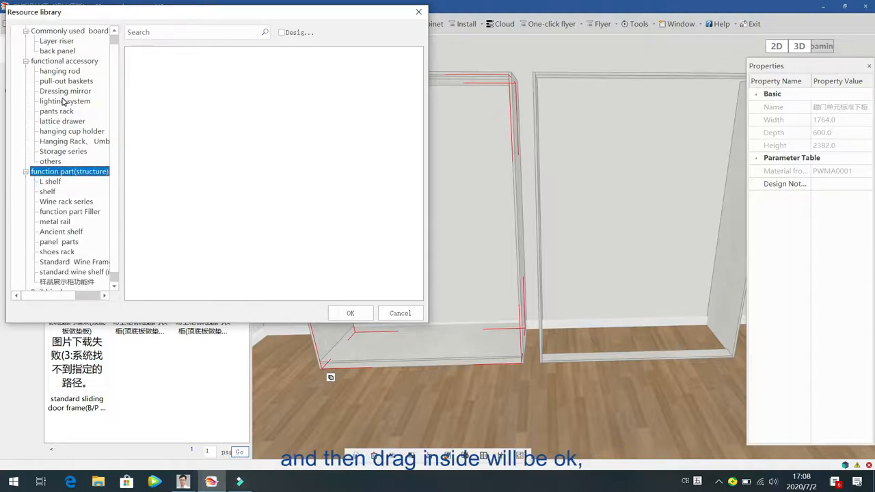
pyautogui.click(55, 41)
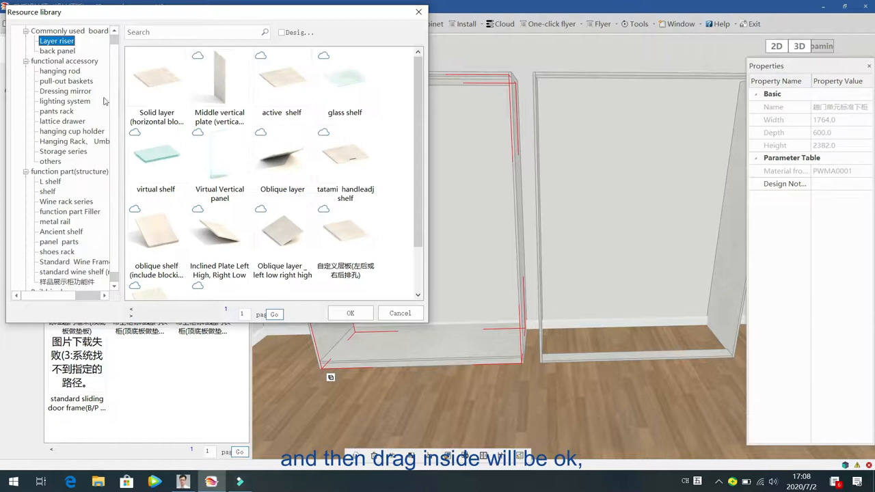
pyautogui.click(223, 77)
pyautogui.doubleClick(223, 77)
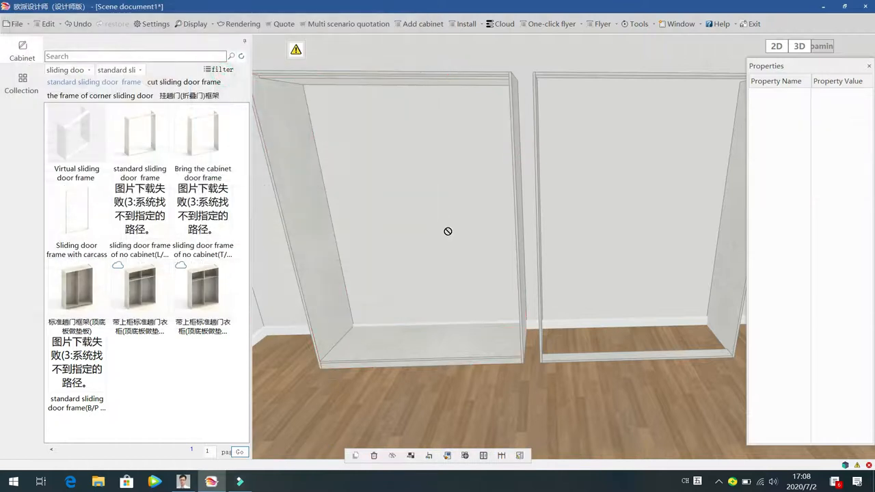
pyautogui.click(421, 263)
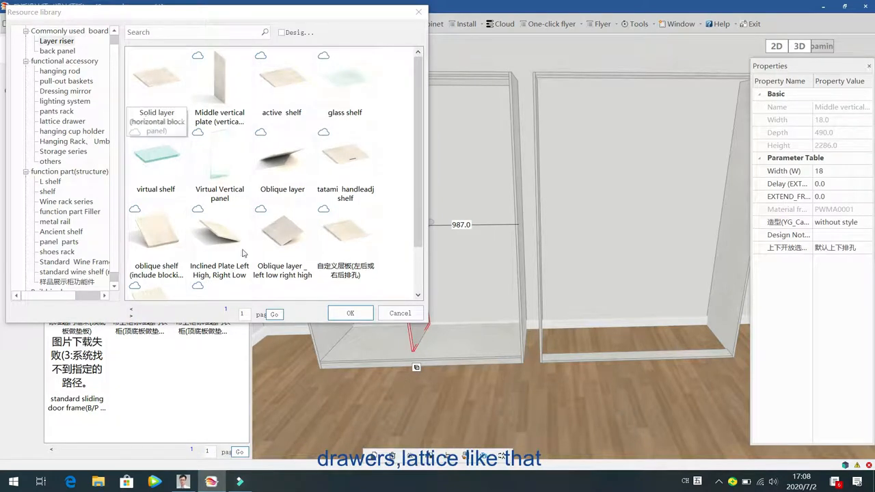
pyautogui.click(400, 313)
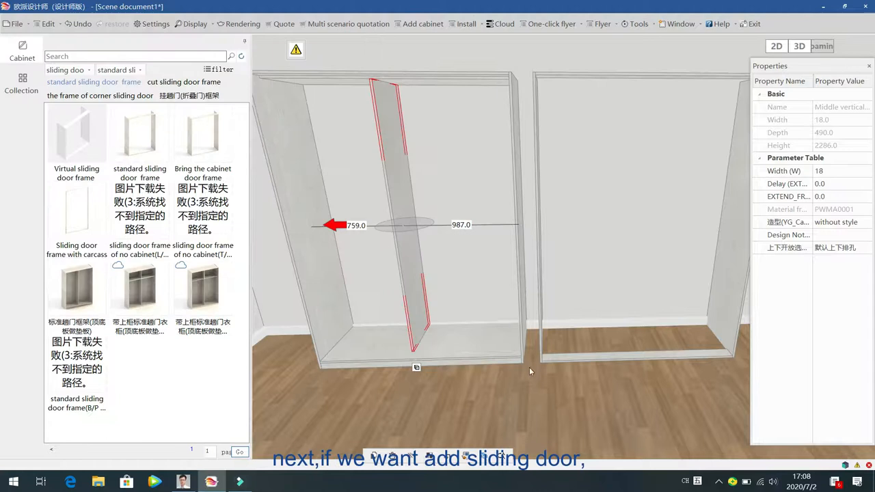
pyautogui.click(530, 393)
# Generate sliding doors for the divided frame using the "Two paragraphs of YL980" style from the PWML1009(YL980) series.
pyautogui.moveTo(577, 398); pyautogui.dragTo(537, 406)
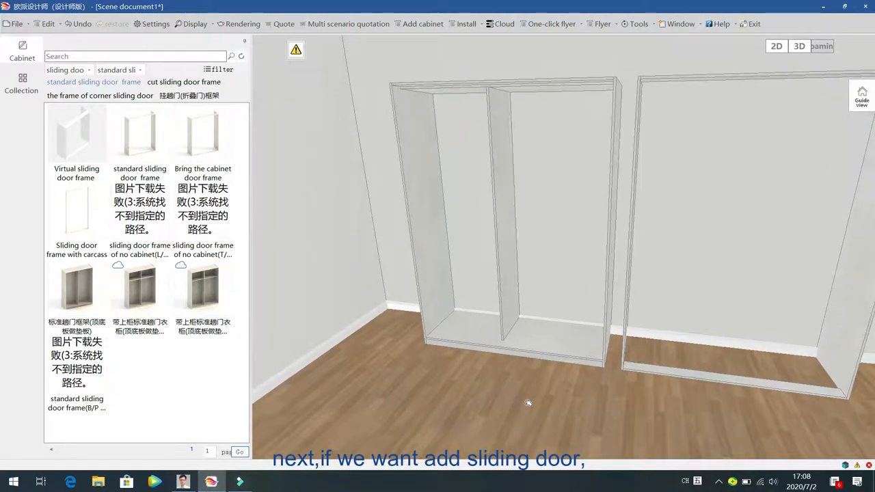
pyautogui.click(402, 151)
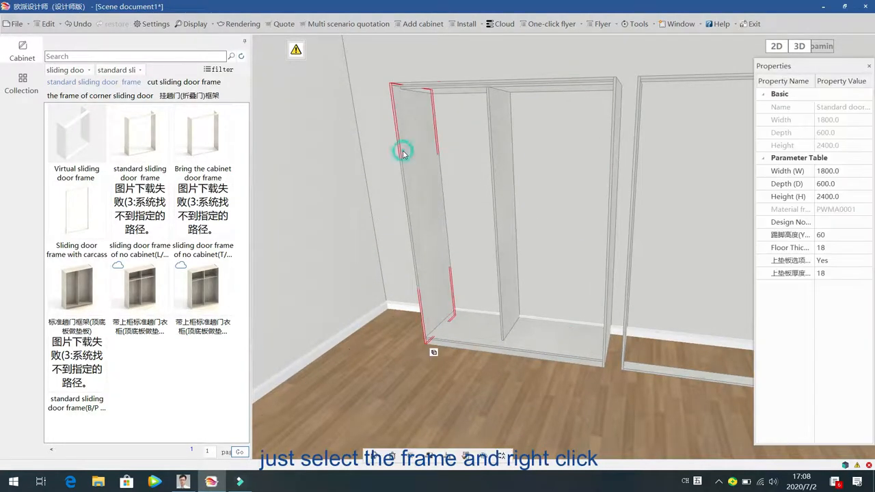
pyautogui.rightClick(403, 152)
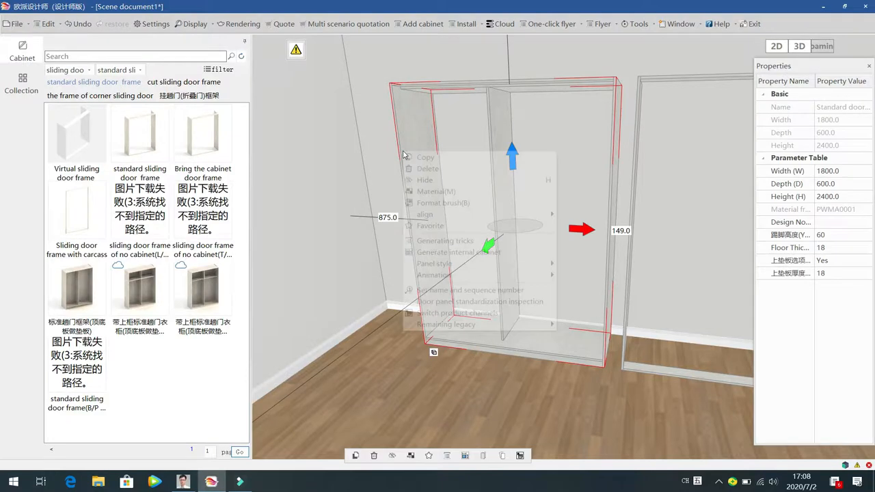
pyautogui.click(458, 241)
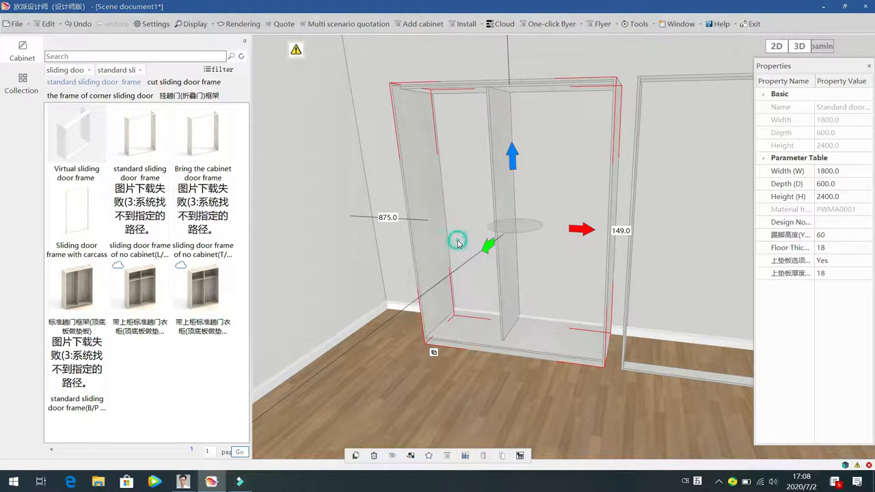
pyautogui.click(246, 112)
pyautogui.click(282, 123)
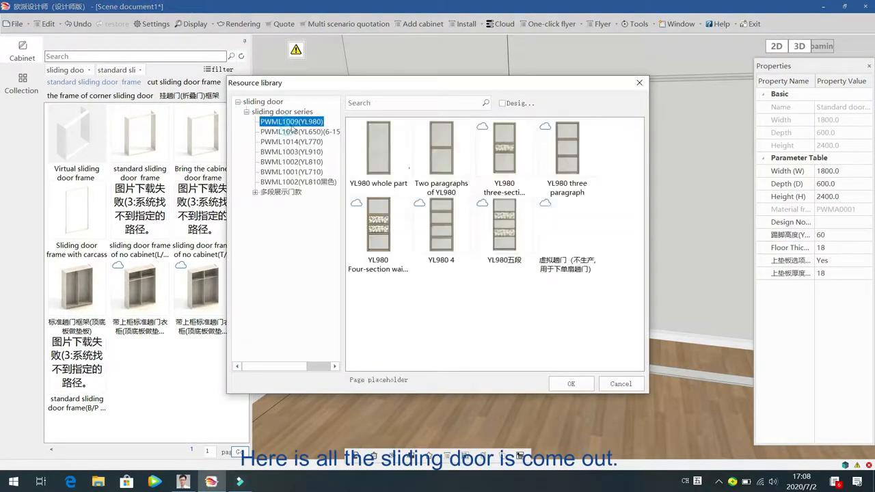
pyautogui.click(440, 150)
pyautogui.click(570, 383)
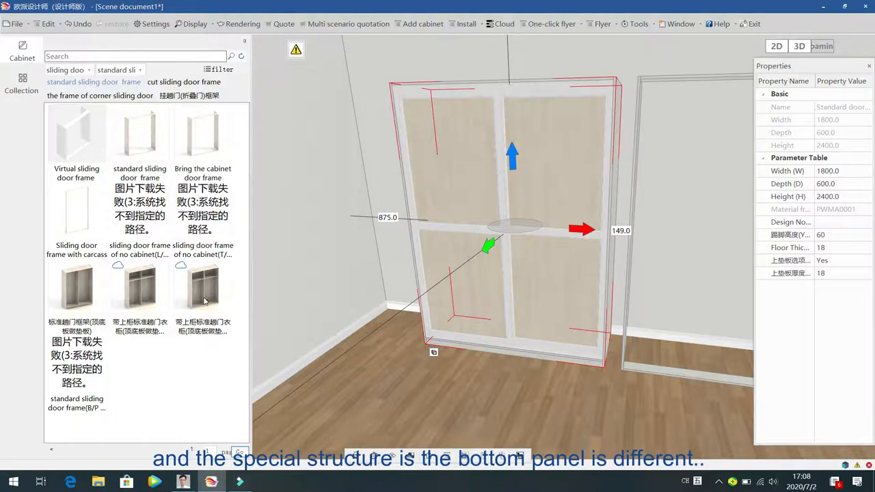
# Place the cut sliding door frame "Rear lower cut corner Trick box shelf" against the adjacent empty wall near the corner.
pyautogui.moveTo(210, 301)
pyautogui.moveTo(390, 401); pyautogui.dragTo(462, 403, button='middle')
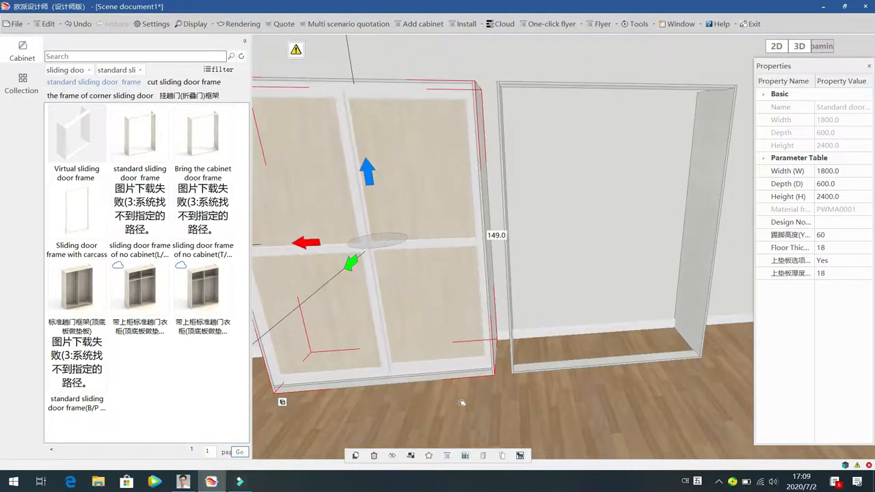
pyautogui.click(573, 402)
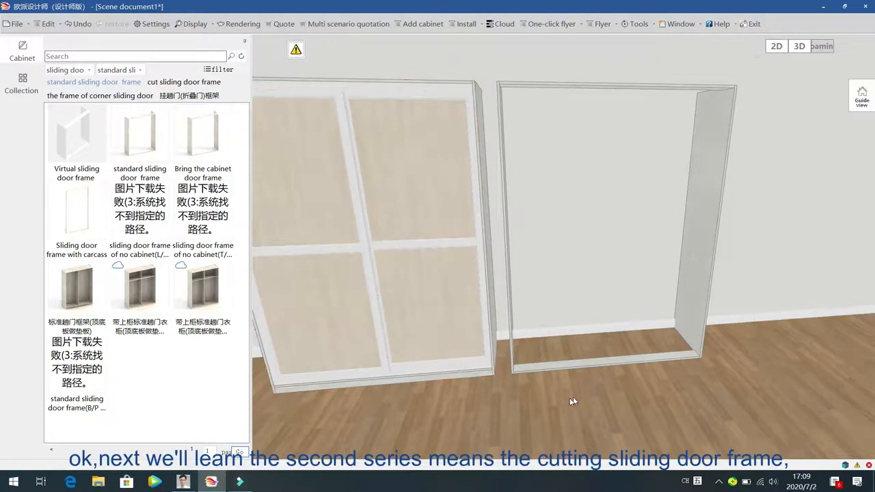
pyautogui.moveTo(536, 401); pyautogui.dragTo(662, 391, button='middle')
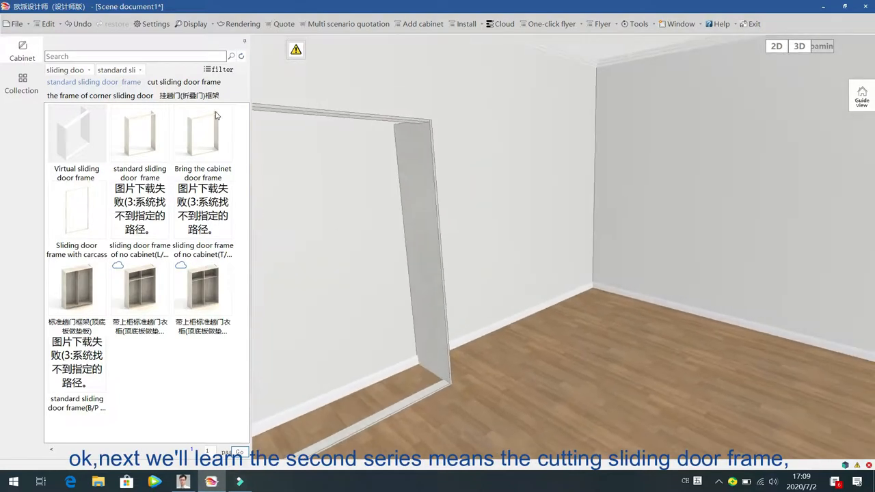
pyautogui.click(172, 84)
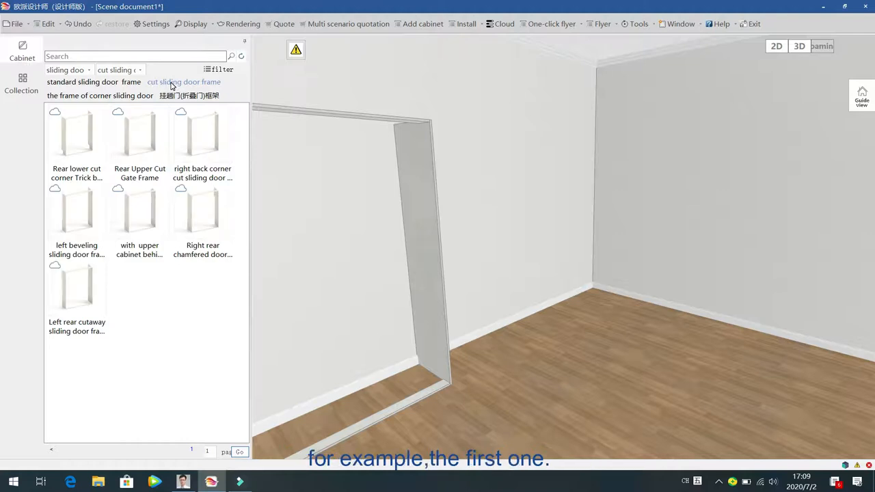
pyautogui.click(71, 140)
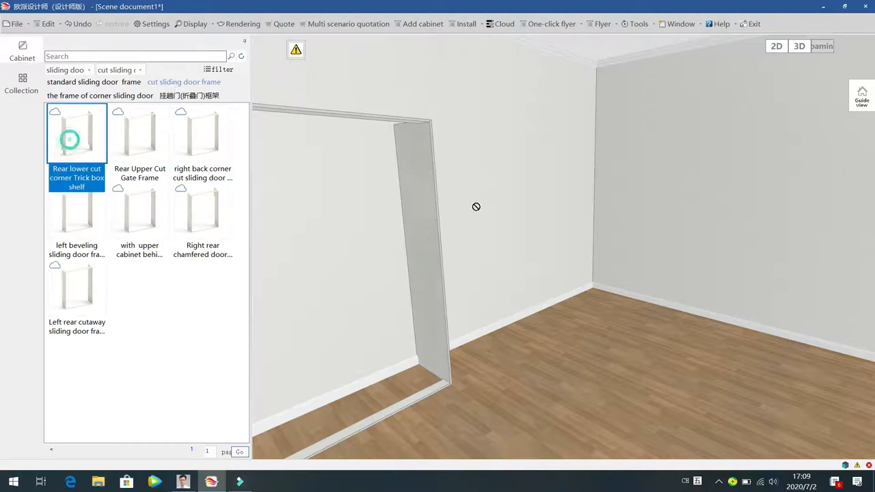
pyautogui.click(662, 283)
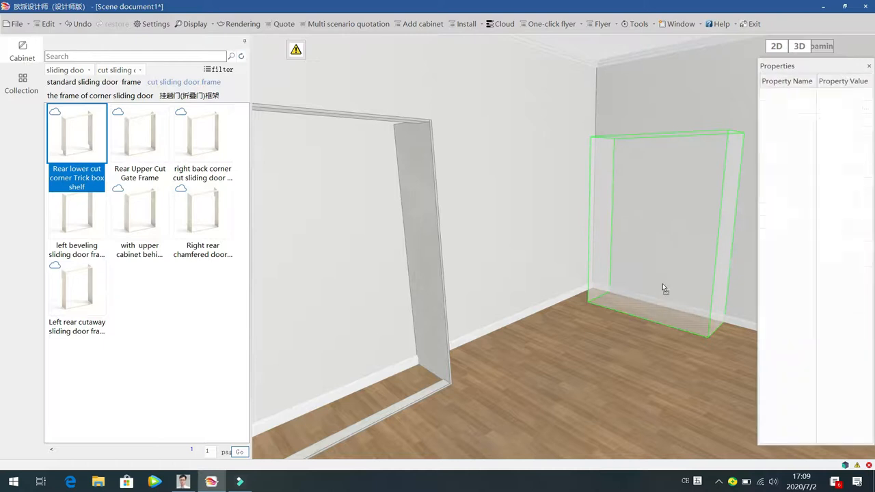
pyautogui.click(577, 367)
pyautogui.press('Right')
pyautogui.press('Up')
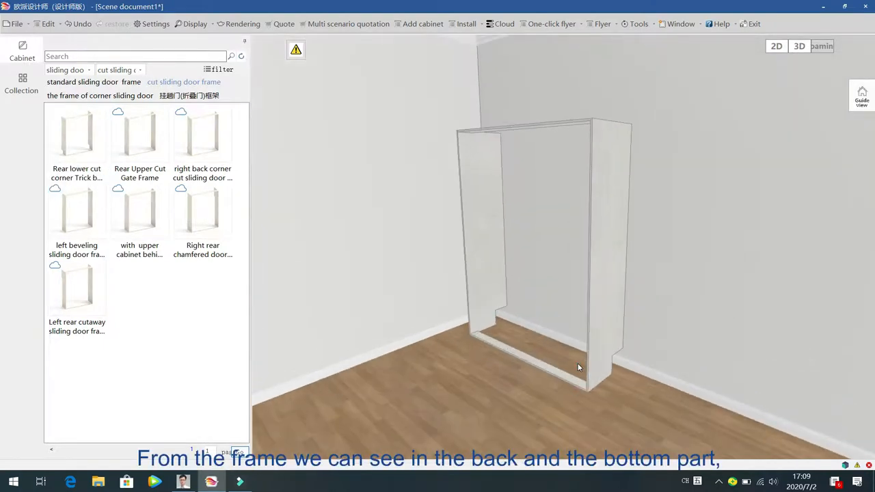
pyautogui.press('Down')
pyautogui.press('Down')
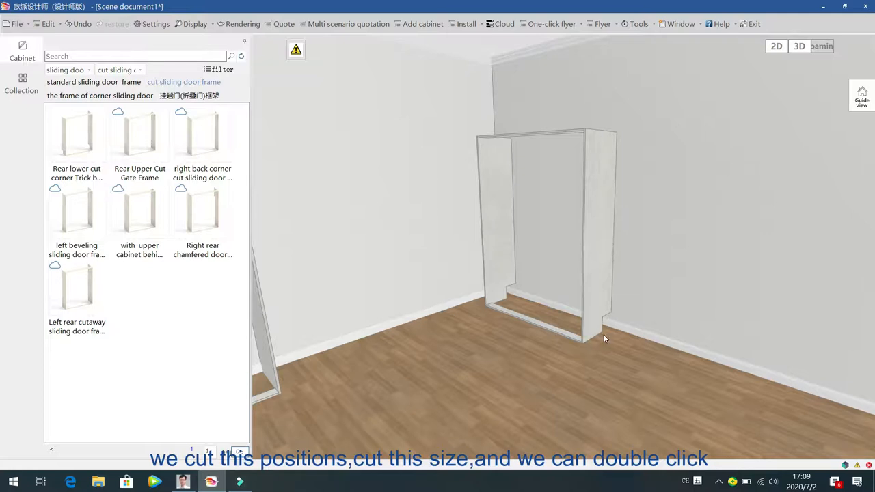
# Set the cut frame's first rear lower corner-cut size (后下切角) to 300 and choose 2 lower cabinet columns.
pyautogui.doubleClick(591, 202)
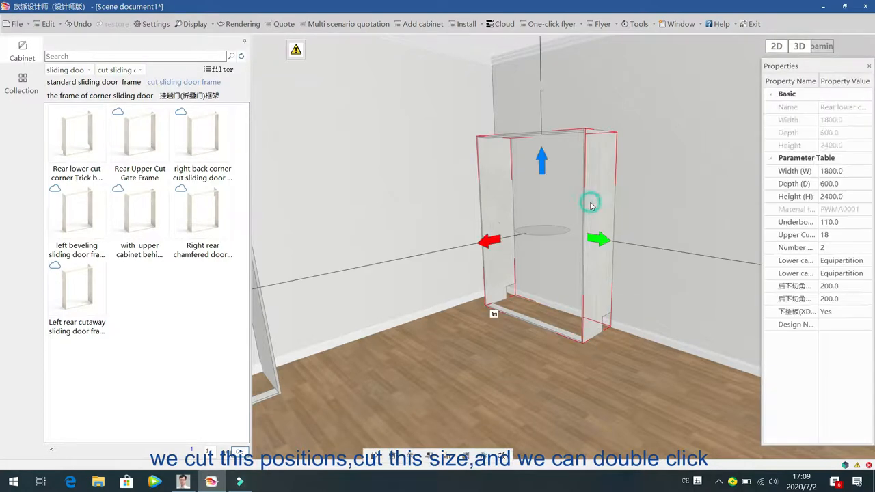
pyautogui.click(604, 196)
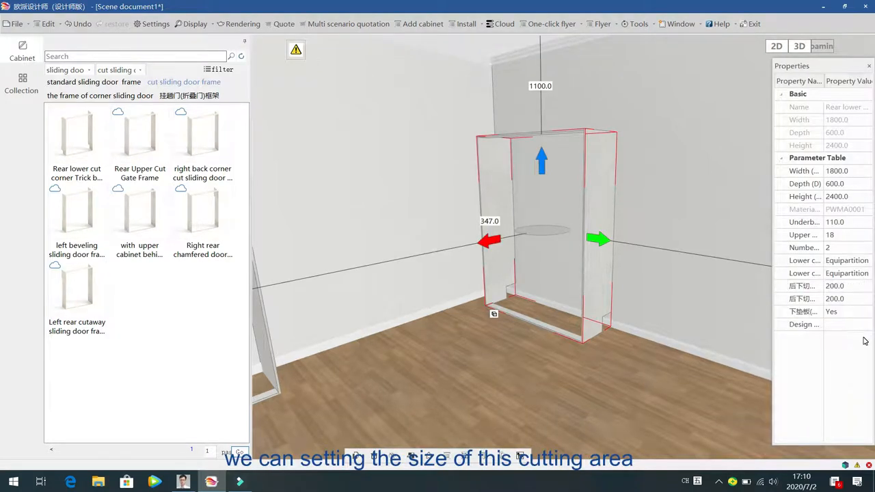
pyautogui.click(847, 286)
pyautogui.write('300')
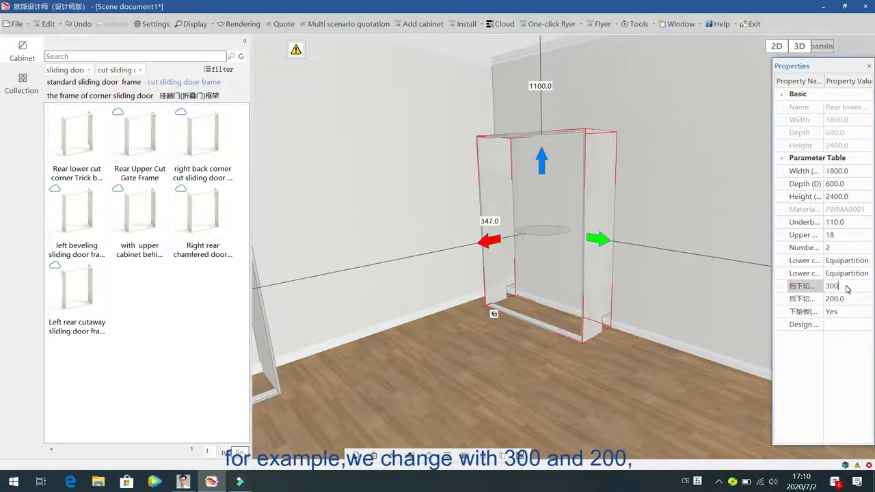
pyautogui.press('Return')
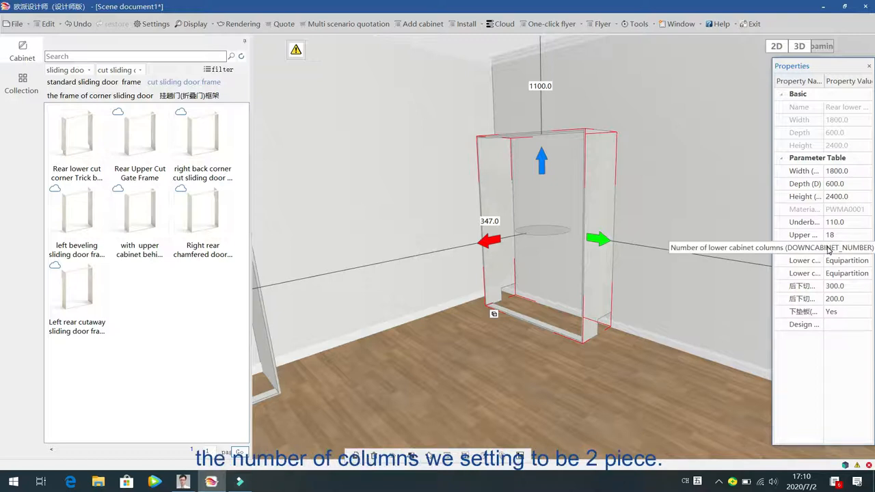
pyautogui.click(862, 248)
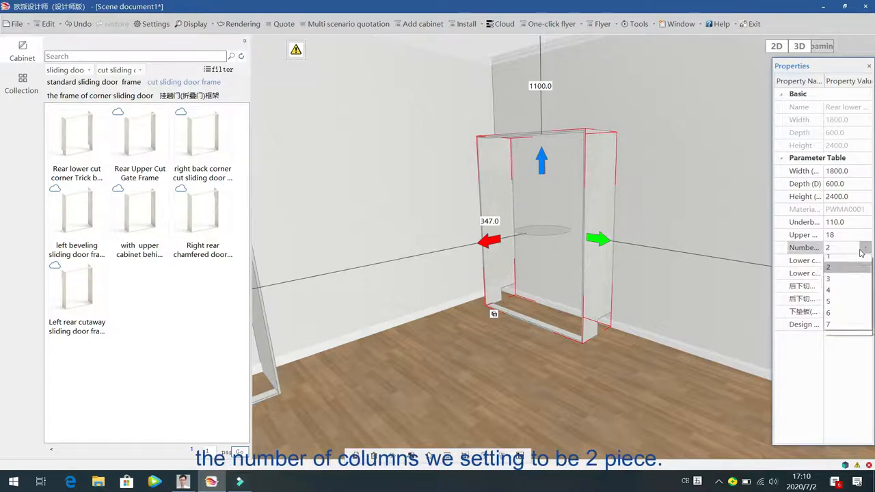
pyautogui.click(855, 273)
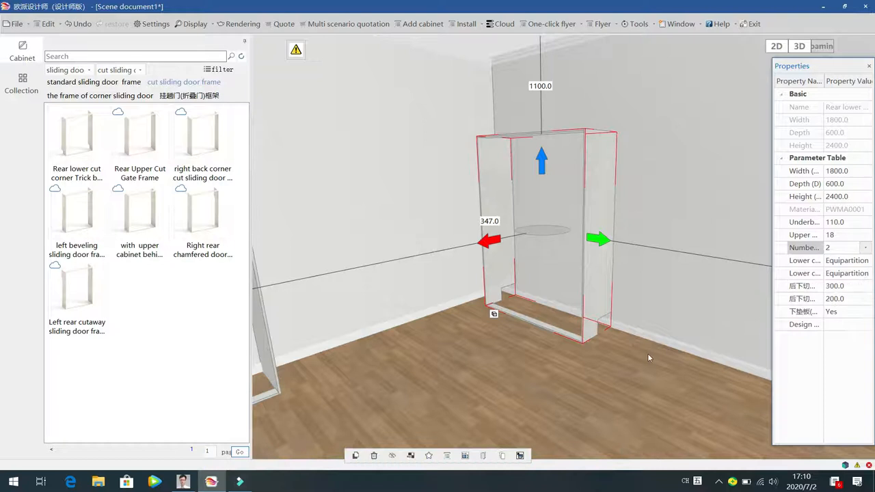
pyautogui.click(653, 386)
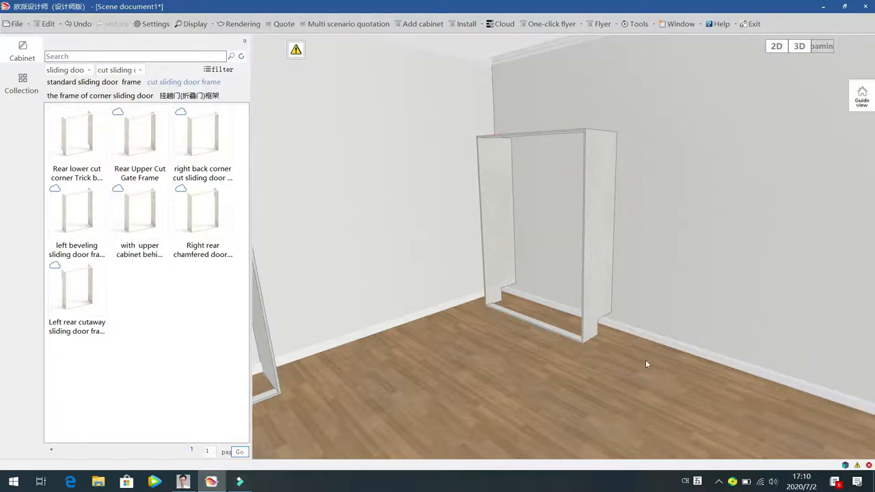
# Generate the internal cabinet inside the rear lower cut-corner frame and inspect its compartments from the front and side.
pyautogui.click(602, 181)
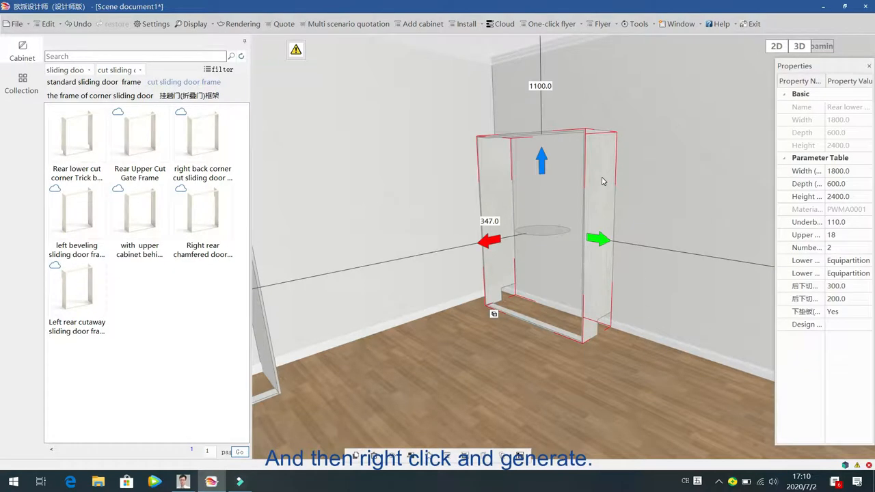
pyautogui.rightClick(602, 181)
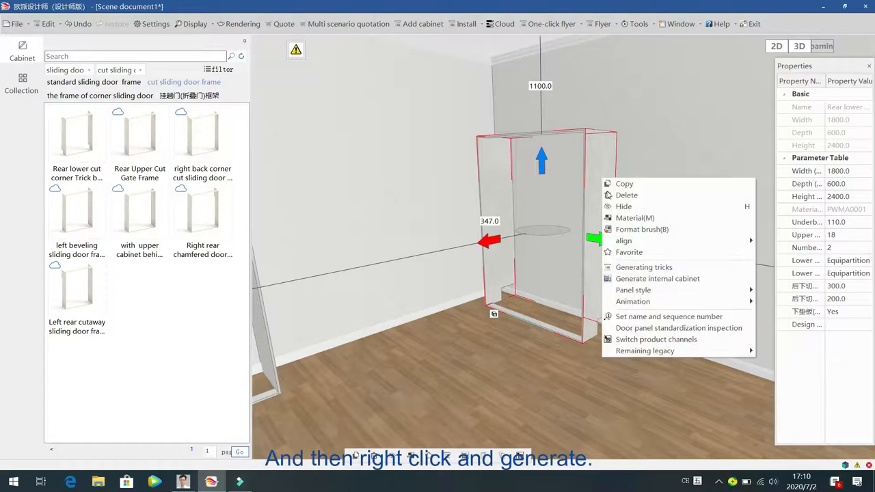
pyautogui.click(646, 282)
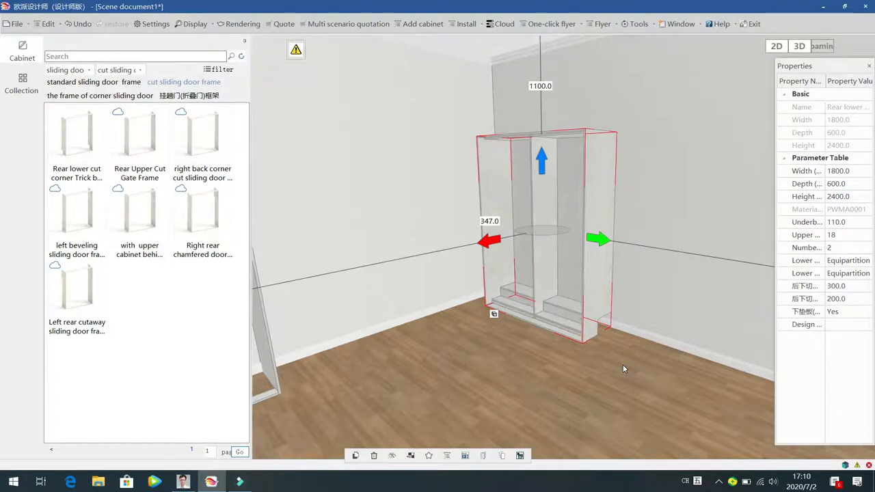
pyautogui.click(557, 403)
pyautogui.moveTo(557, 405); pyautogui.dragTo(618, 382)
pyautogui.scroll(3, 635, 386)
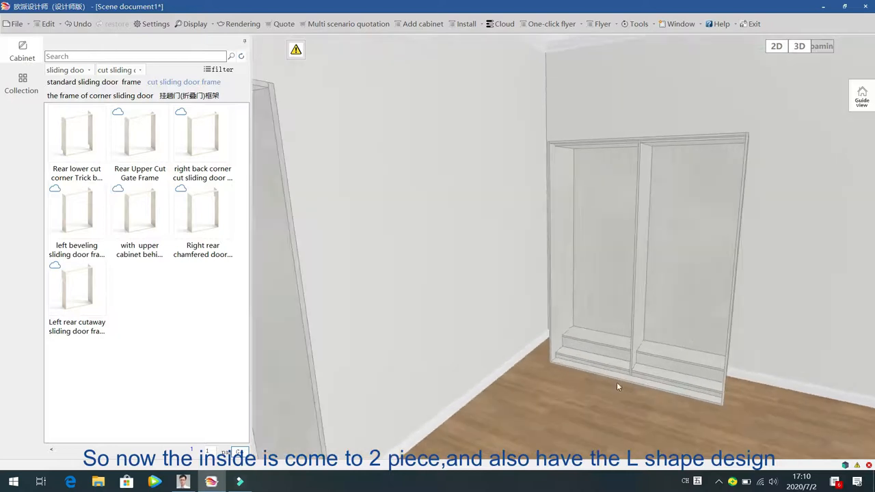
pyautogui.moveTo(491, 371); pyautogui.dragTo(589, 405)
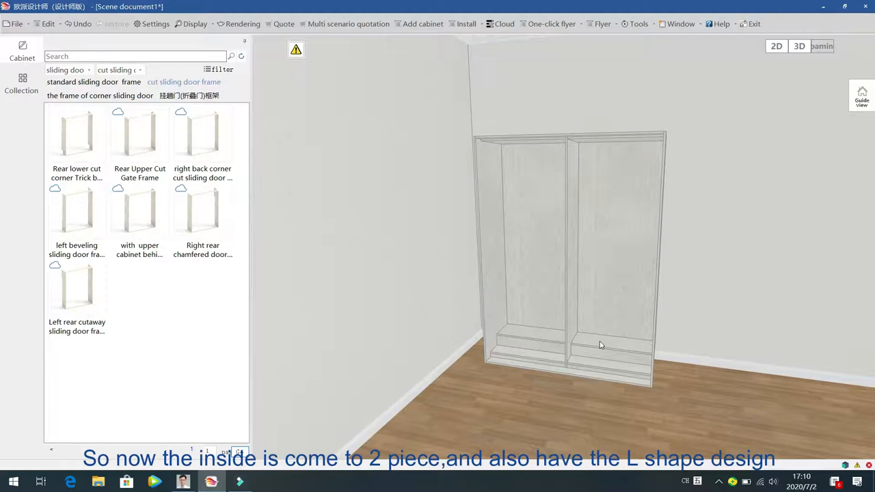
pyautogui.press('Right')
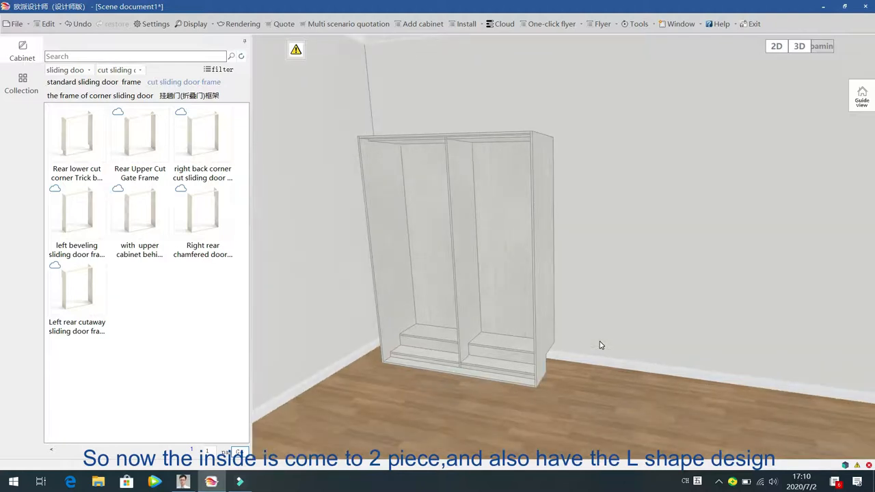
# Replace the right-hand internal unit of the rear lower cut-corner frame with "Standard cabinet for door unit" and inspect its rear corner.
pyautogui.press('Left')
pyautogui.moveTo(535, 406); pyautogui.dragTo(580, 414)
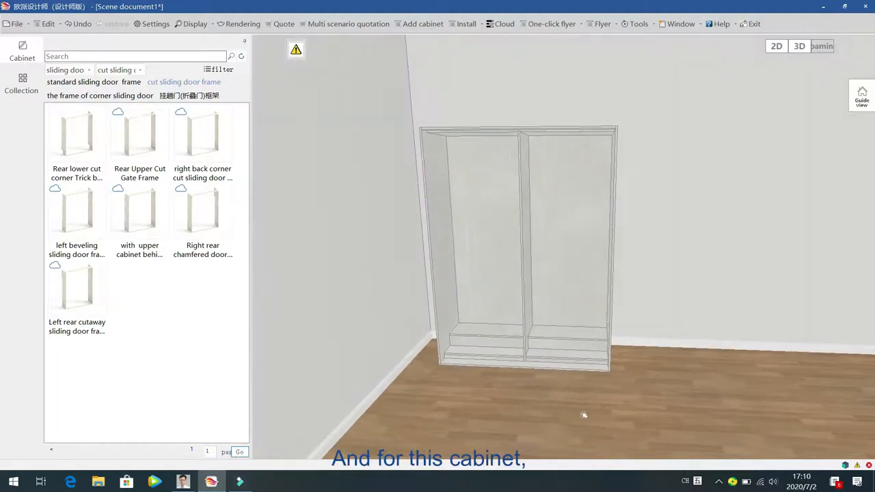
pyautogui.click(569, 234)
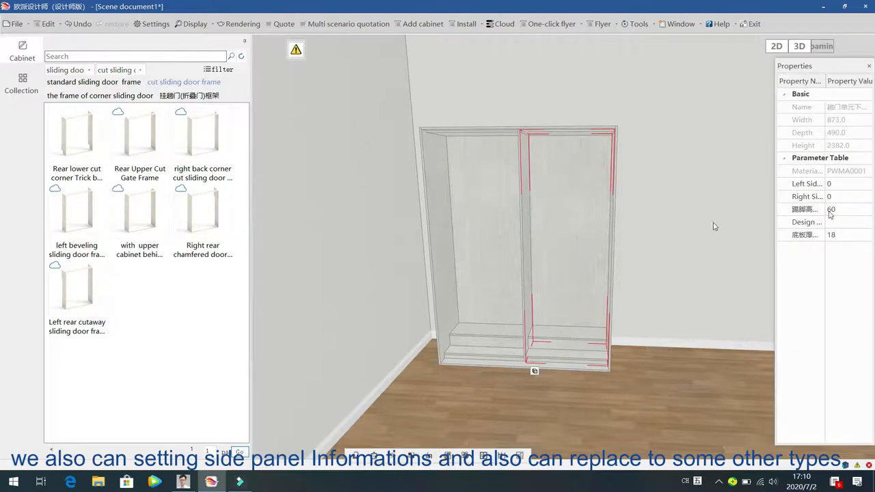
pyautogui.rightClick(554, 187)
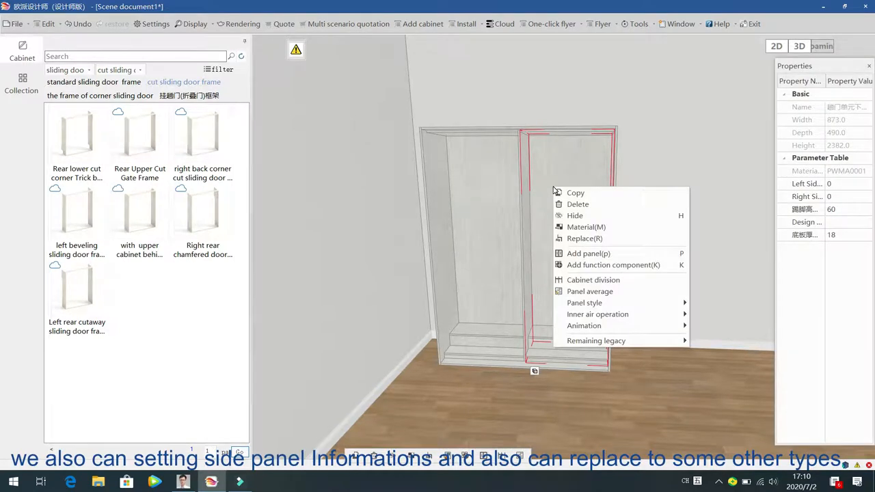
pyautogui.click(584, 238)
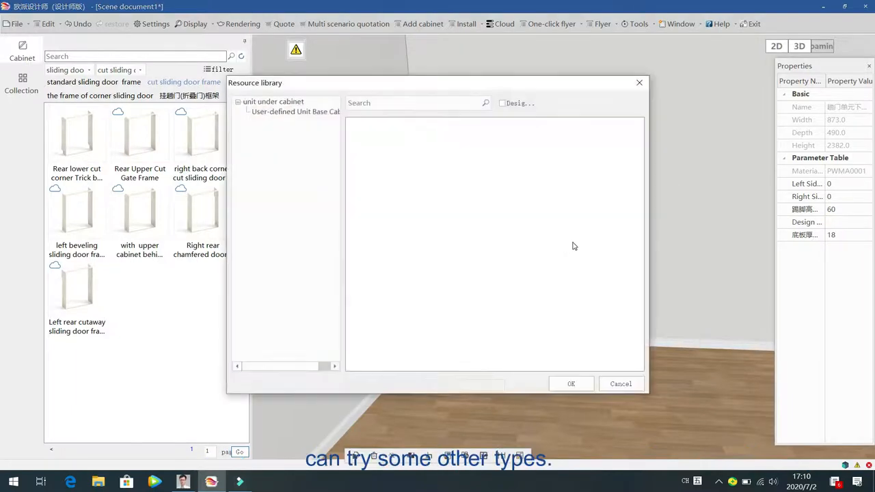
pyautogui.click(308, 112)
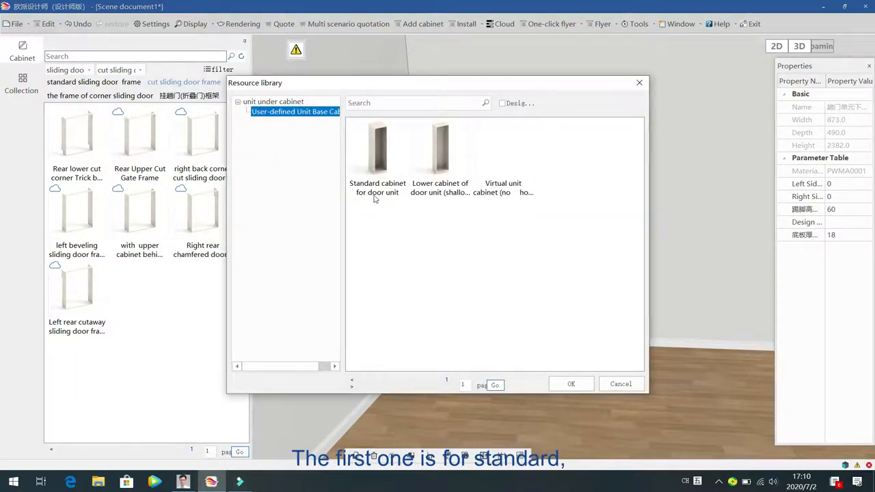
pyautogui.click(376, 166)
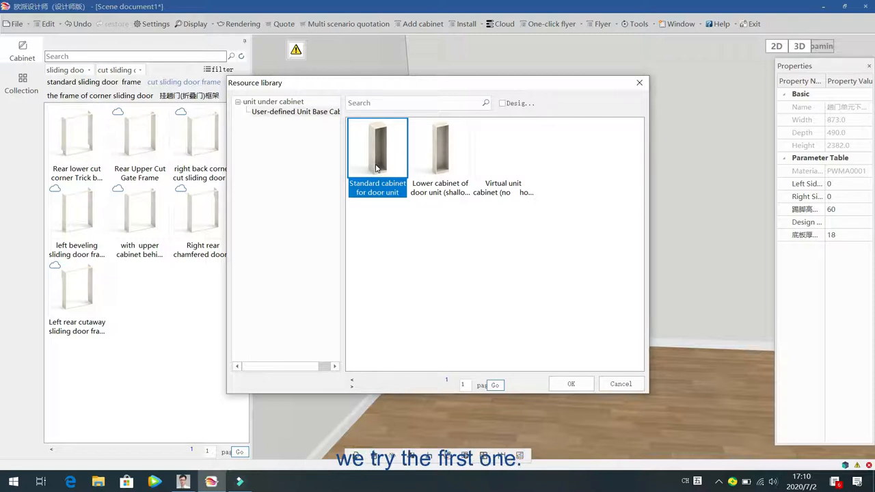
pyautogui.click(570, 384)
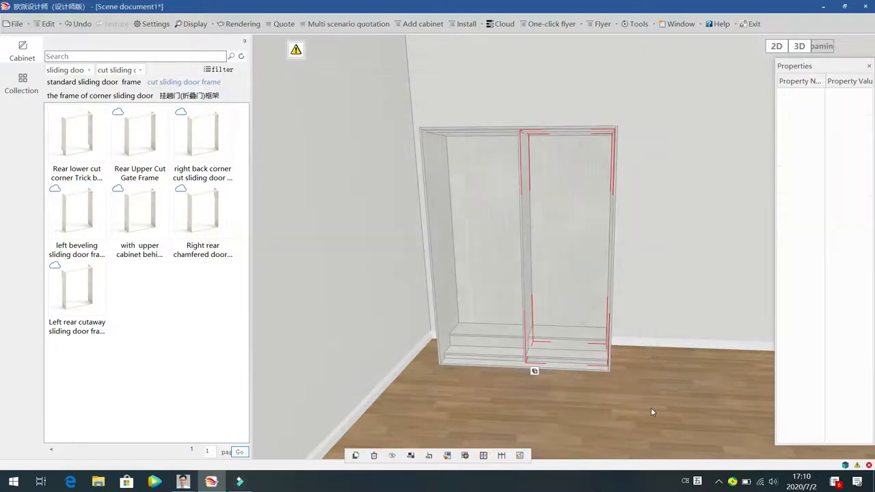
pyautogui.click(651, 408)
pyautogui.moveTo(650, 407); pyautogui.dragTo(484, 289)
pyautogui.scroll(3, 485, 289)
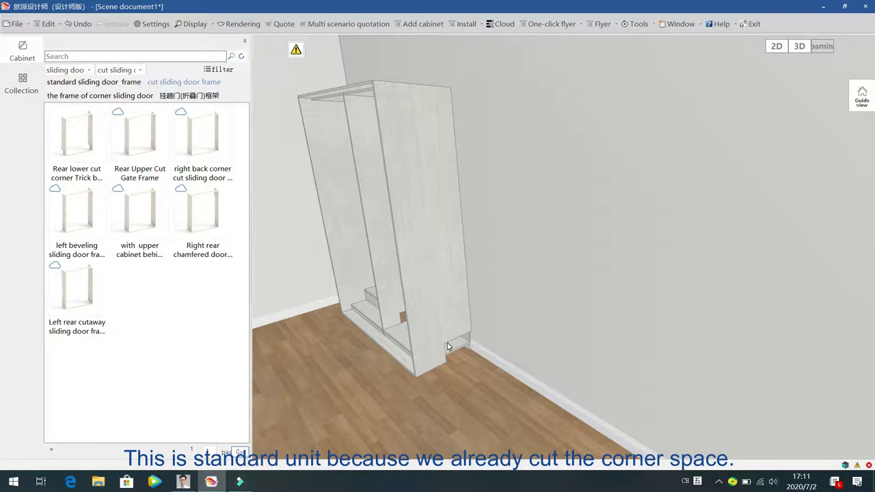
# Replace the right-hand internal unit of the rear lower cut-corner frame with "Lower cabinet of door unit (shallow cabinet)".
pyautogui.scroll(-5, 448, 346)
pyautogui.moveTo(447, 346); pyautogui.dragTo(548, 346)
pyautogui.scroll(5, 549, 343)
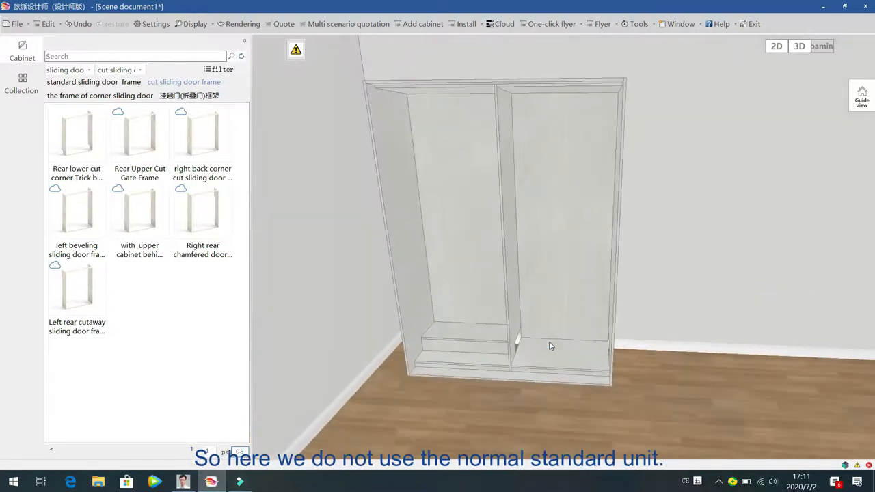
pyautogui.click(555, 261)
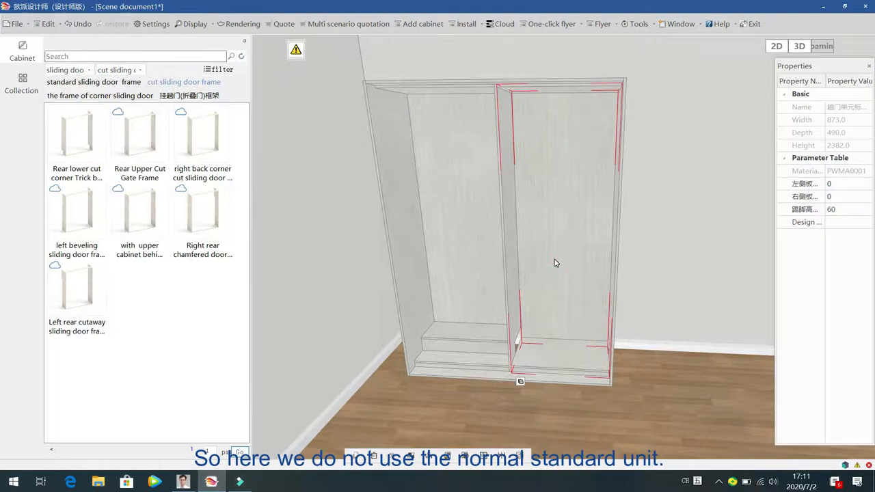
pyautogui.rightClick(554, 261)
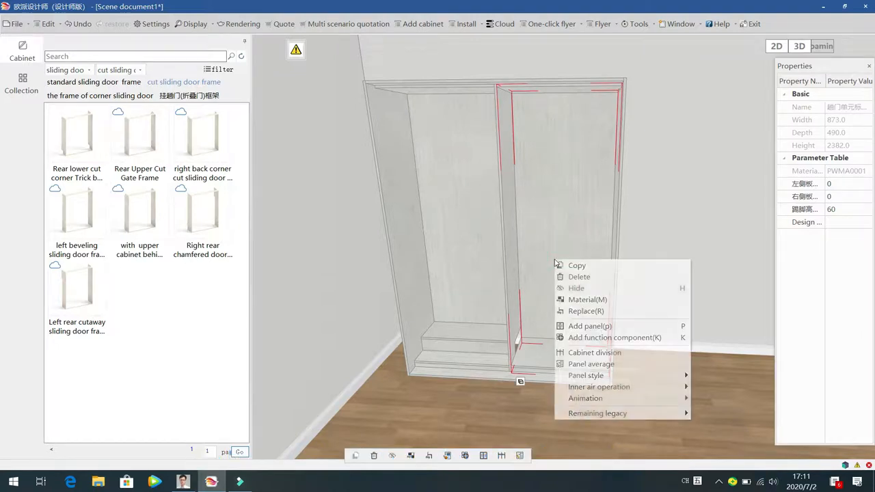
pyautogui.click(583, 313)
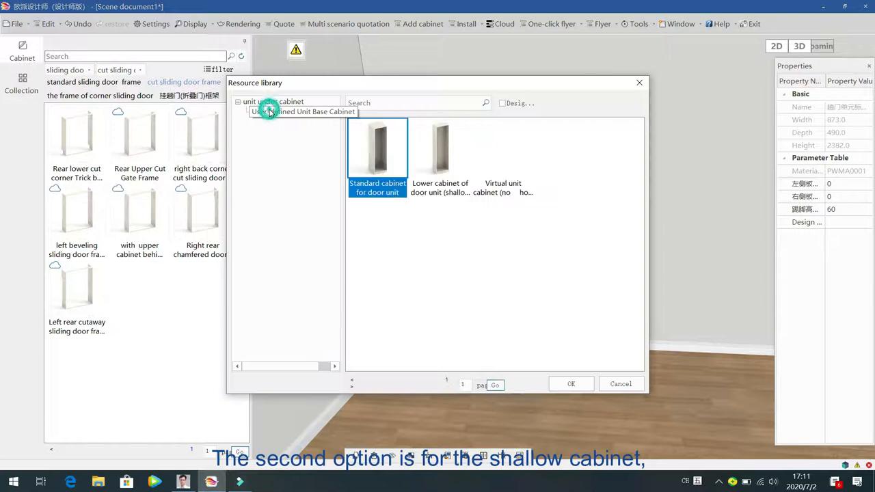
pyautogui.click(447, 161)
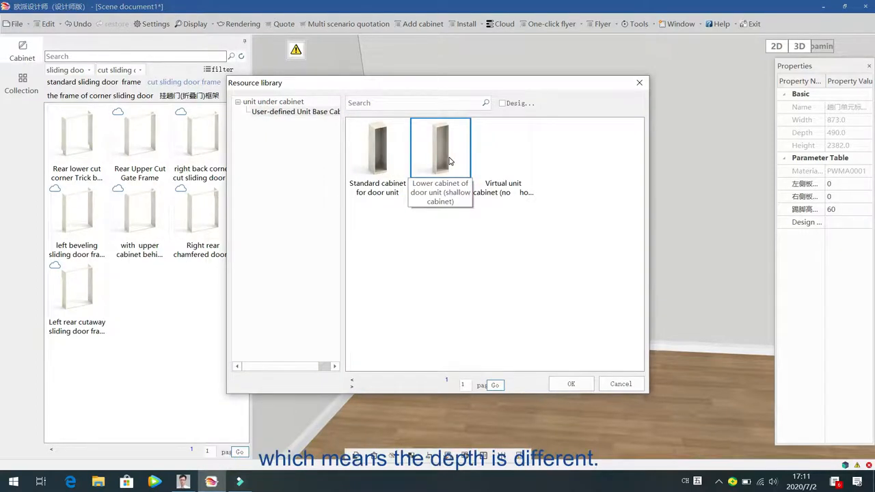
pyautogui.click(566, 383)
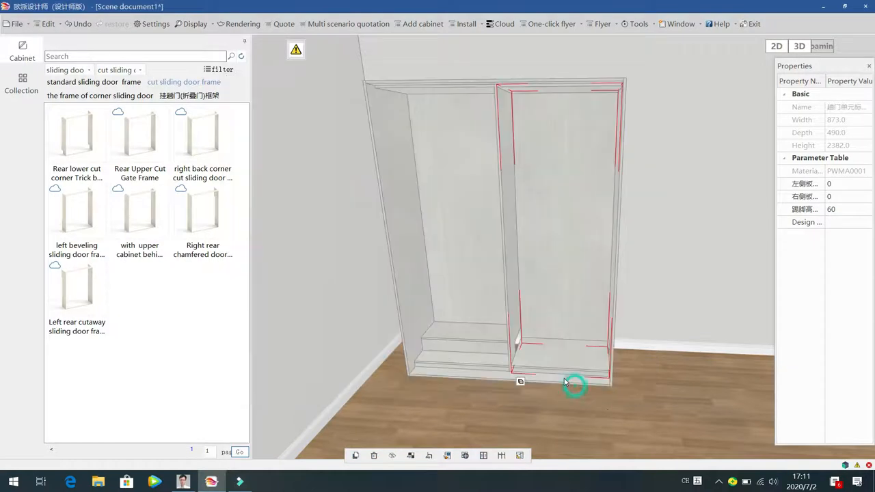
# Set the cabinet depth (柜体深) of the shallow right-hand unit to 200.
pyautogui.moveTo(711, 337); pyautogui.dragTo(522, 299, button='middle')
pyautogui.click(521, 300)
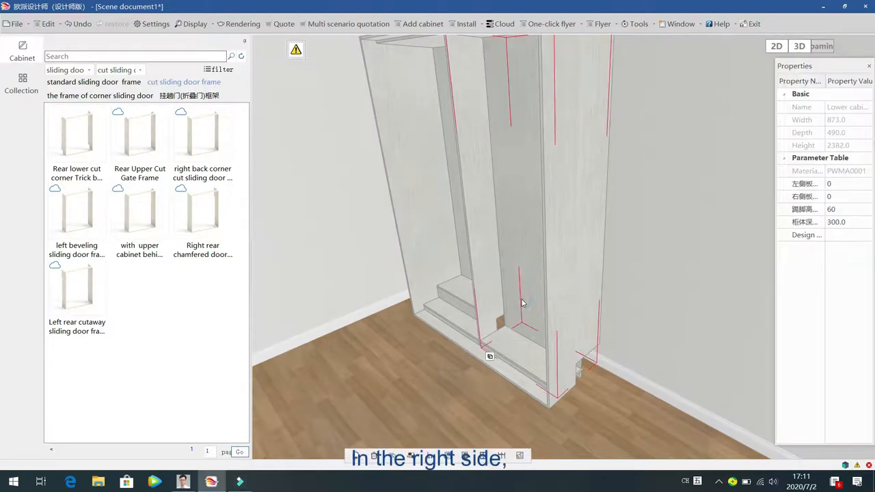
pyautogui.click(849, 222)
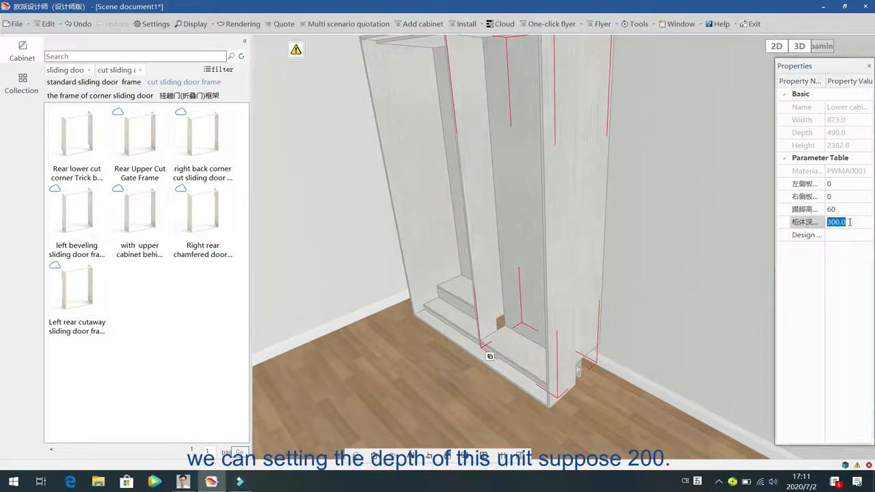
pyautogui.write('200')
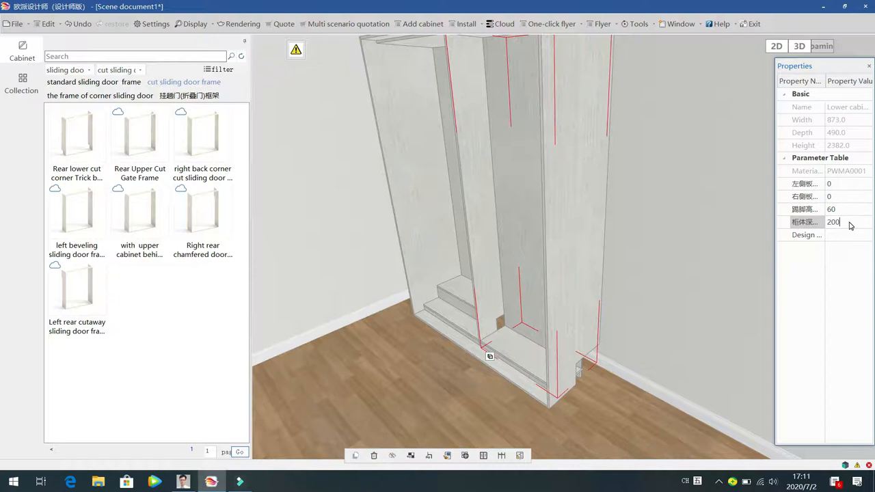
pyautogui.press('Return')
pyautogui.click(688, 377)
pyautogui.scroll(-5, 687, 377)
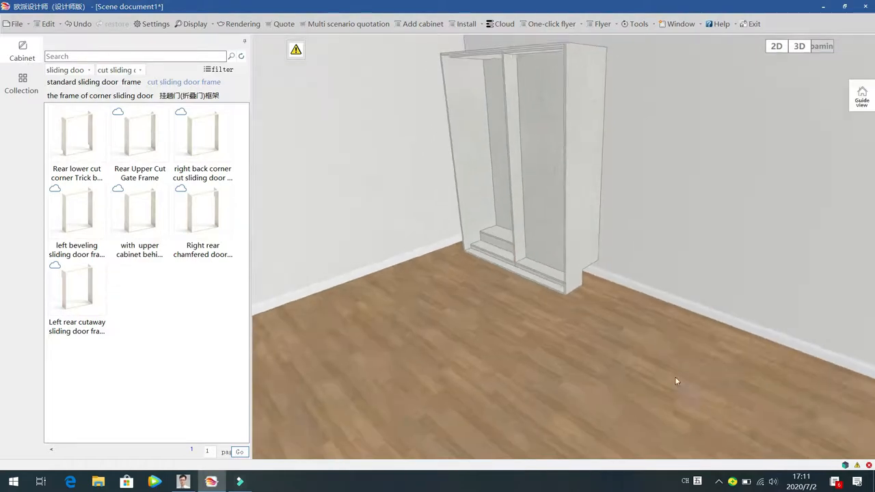
# Place the "Right rear chamfered door frame (with upper cabinet)" against the same wall, spaced to the right of the rear lower cut-corner wardrobe.
pyautogui.moveTo(539, 375); pyautogui.dragTo(573, 369)
pyautogui.moveTo(573, 369); pyautogui.dragTo(620, 352, button='middle')
pyautogui.scroll(2, 645, 344)
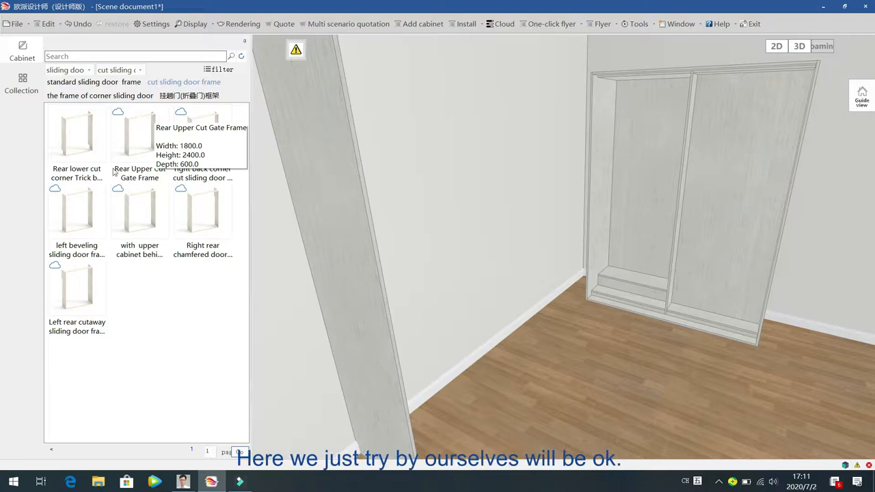
pyautogui.moveTo(453, 289); pyautogui.dragTo(591, 312)
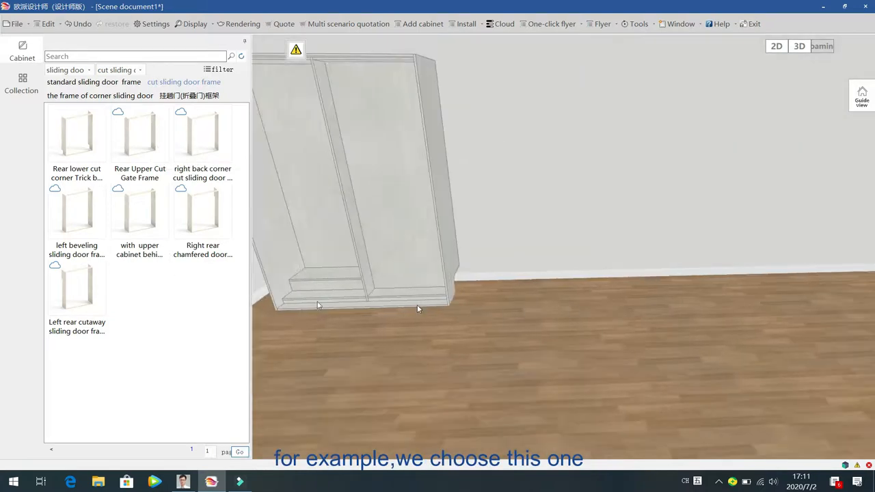
pyautogui.moveTo(198, 220); pyautogui.dragTo(629, 250)
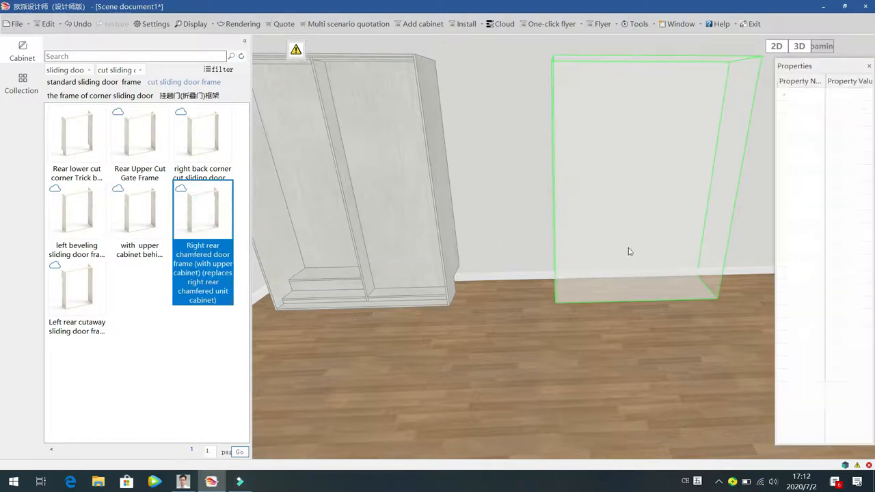
pyautogui.click(481, 383)
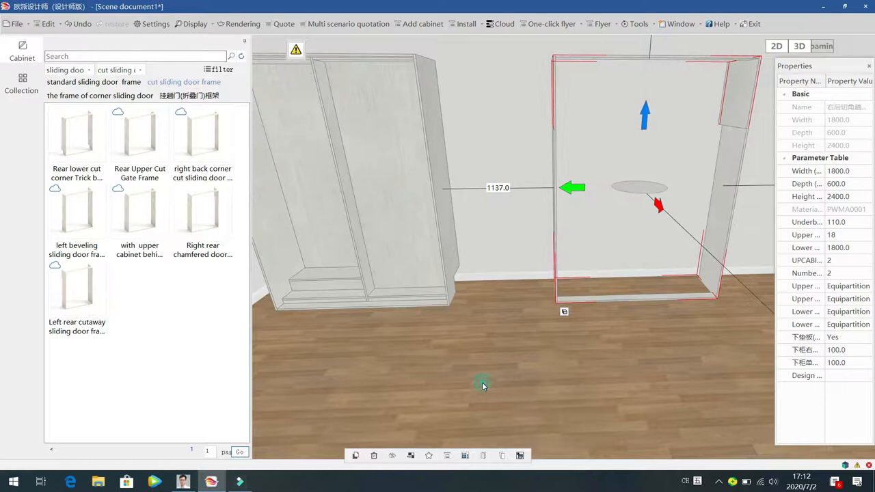
pyautogui.press('Right')
pyautogui.moveTo(444, 364); pyautogui.dragTo(471, 350, button='middle')
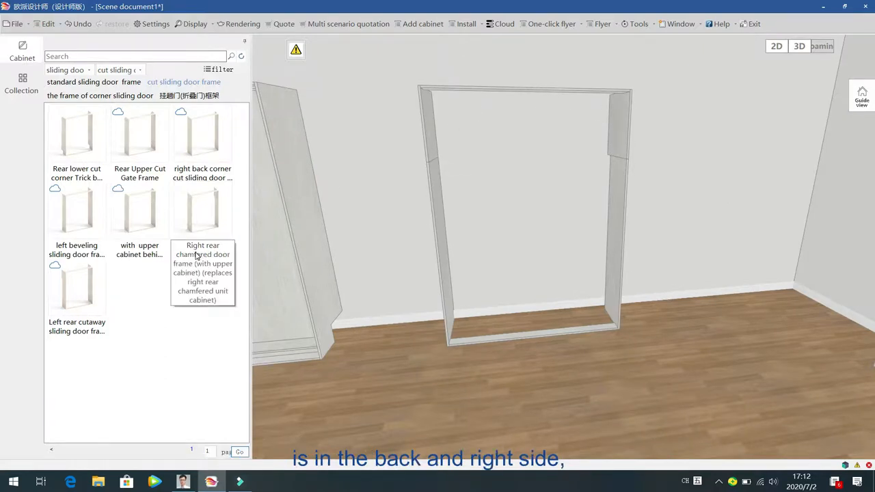
# Set both lower-cabinet cut parameters (下柜右… and 下柜单…) of the right rear chamfered frame to 300.
pyautogui.doubleClick(617, 109)
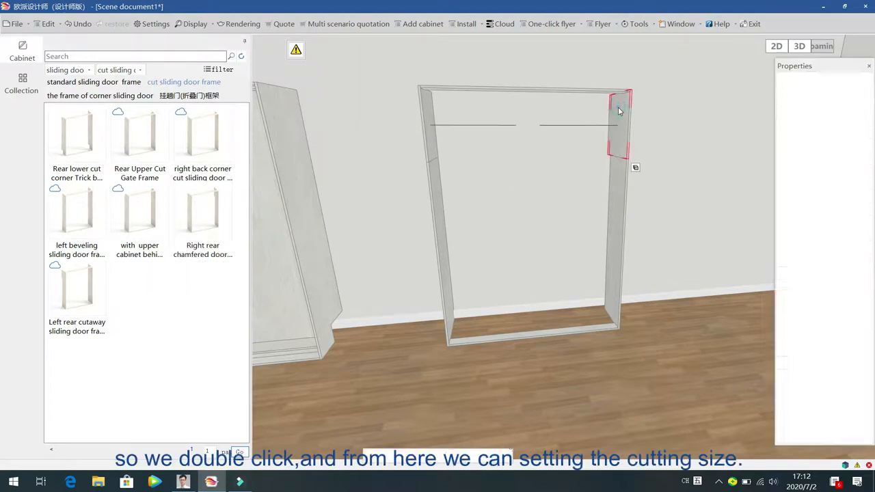
pyautogui.click(620, 117)
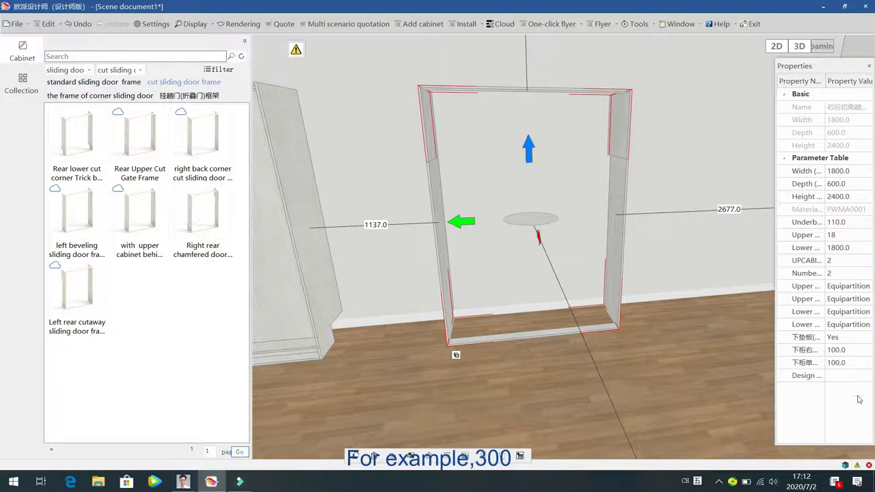
pyautogui.click(845, 349)
pyautogui.write('300')
pyautogui.click(859, 389)
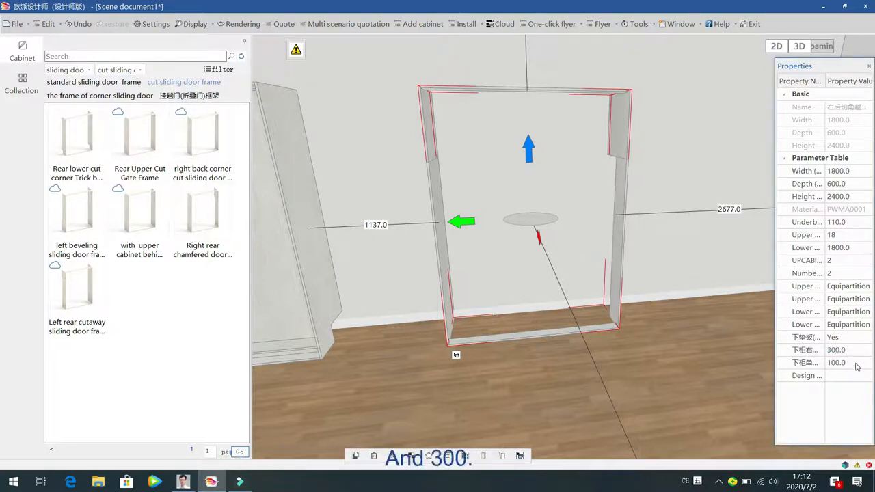
pyautogui.click(855, 364)
pyautogui.write('300.0')
pyautogui.press('Return')
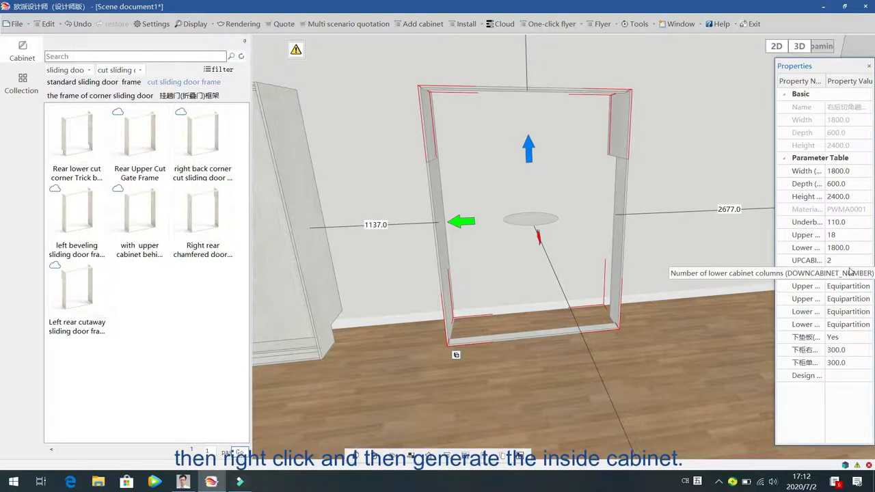
# Generate the internal cabinet inside the right rear chamfered frame and inspect the cut gap beside its lower right unit.
pyautogui.rightClick(617, 118)
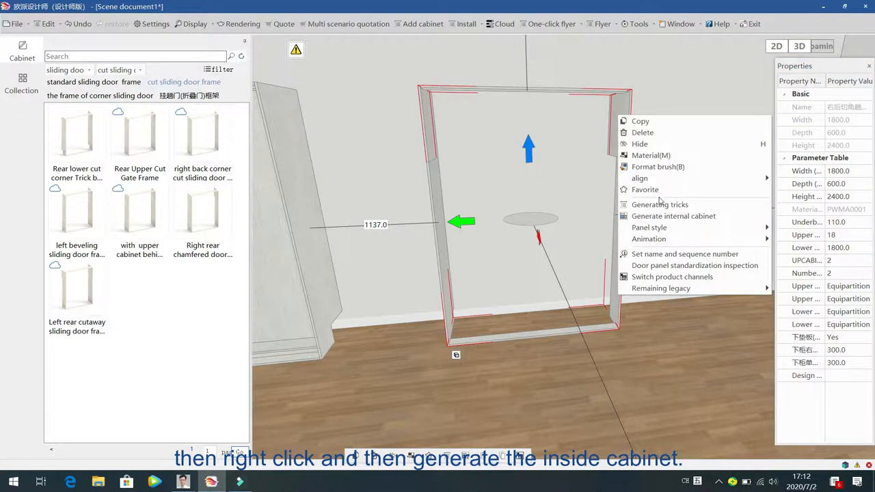
pyautogui.click(673, 216)
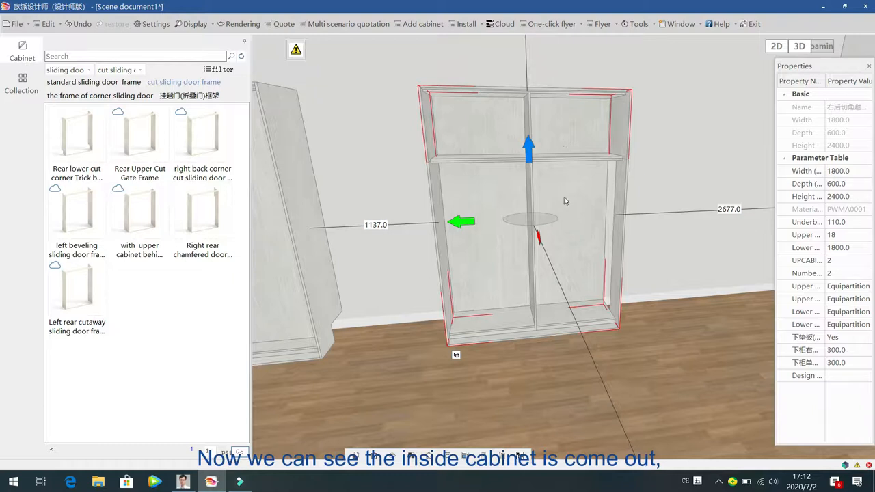
pyautogui.click(668, 379)
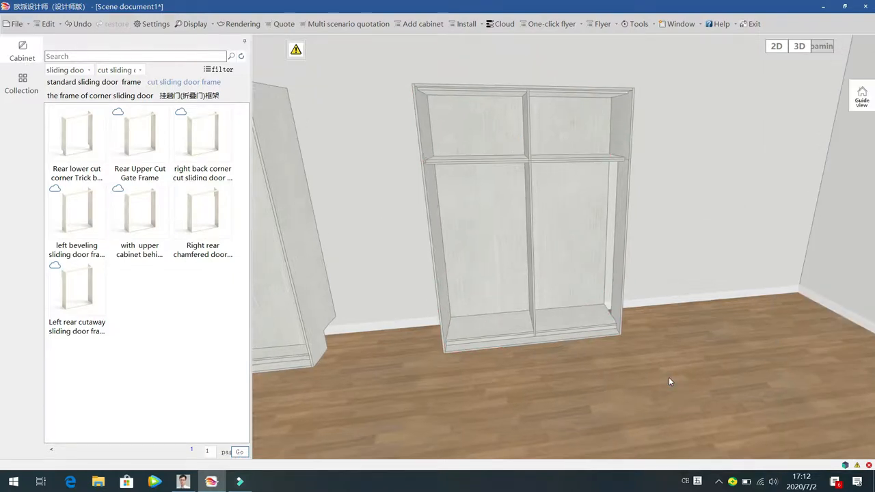
pyautogui.scroll(3, 668, 381)
pyautogui.scroll(-1, 757, 396)
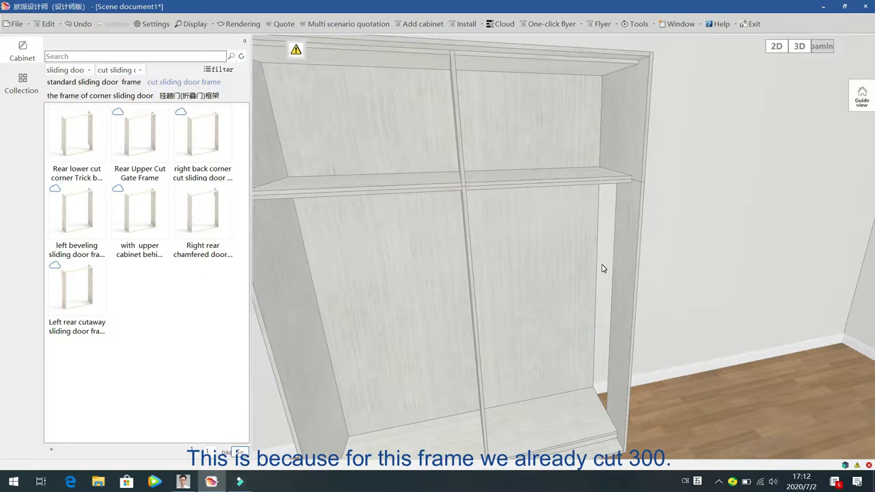
pyautogui.click(641, 107)
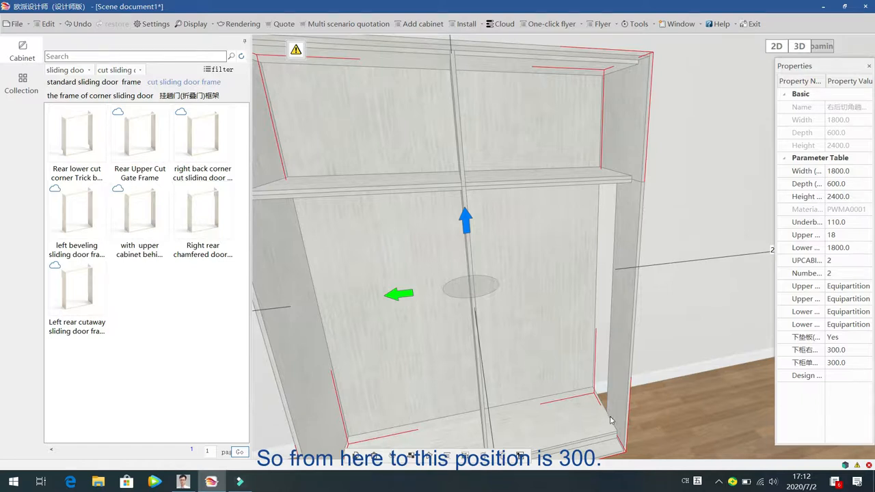
pyautogui.click(687, 336)
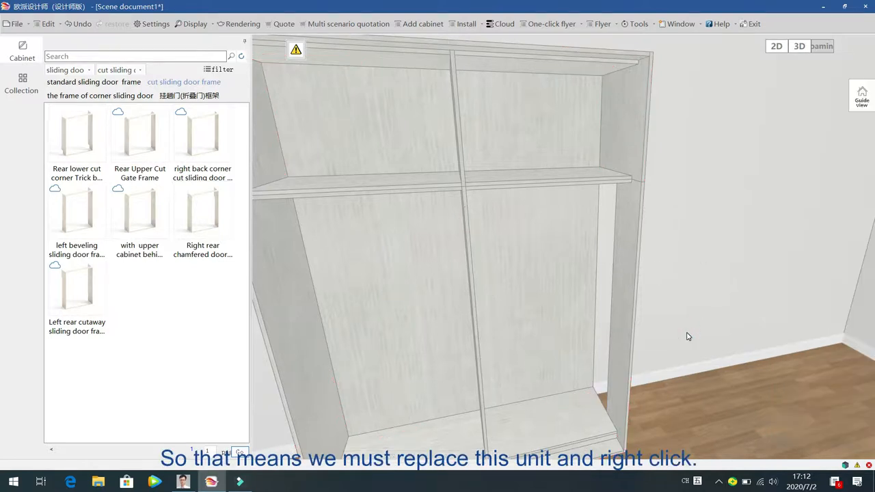
# Replace the lower right unit of the right rear chamfered wardrobe with the "sliding door single bottom cabinet right back cut" unit.
pyautogui.scroll(-5, 687, 336)
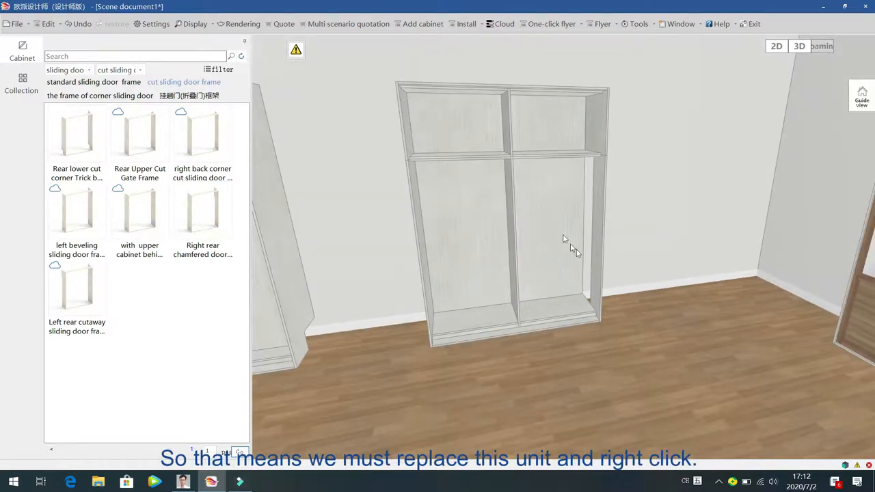
pyautogui.click(522, 307)
pyautogui.rightClick(553, 221)
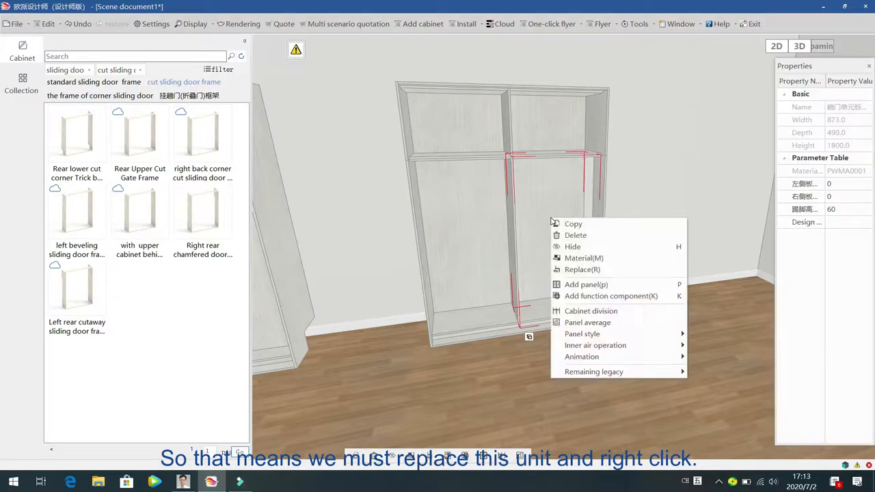
pyautogui.click(582, 270)
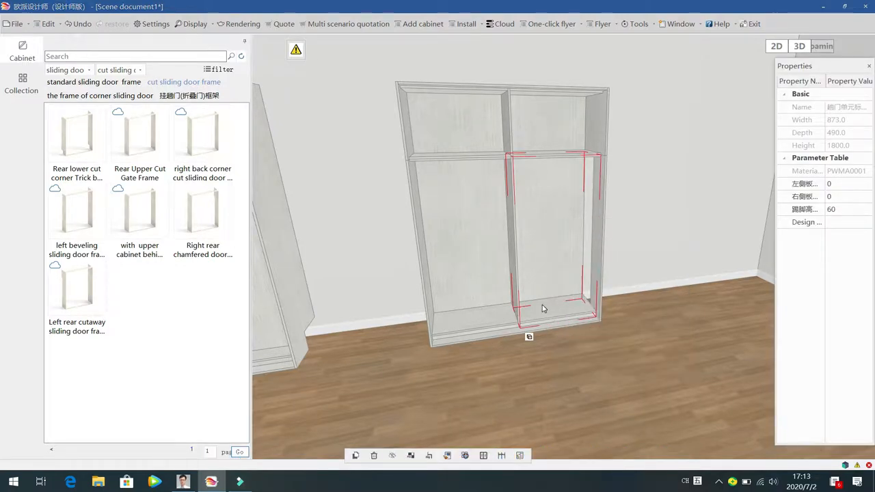
pyautogui.click(291, 112)
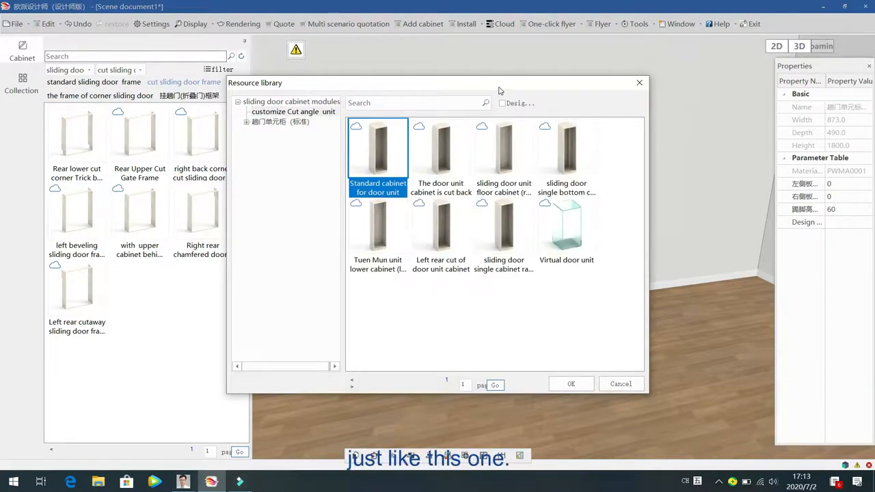
pyautogui.moveTo(499, 86); pyautogui.dragTo(367, 75)
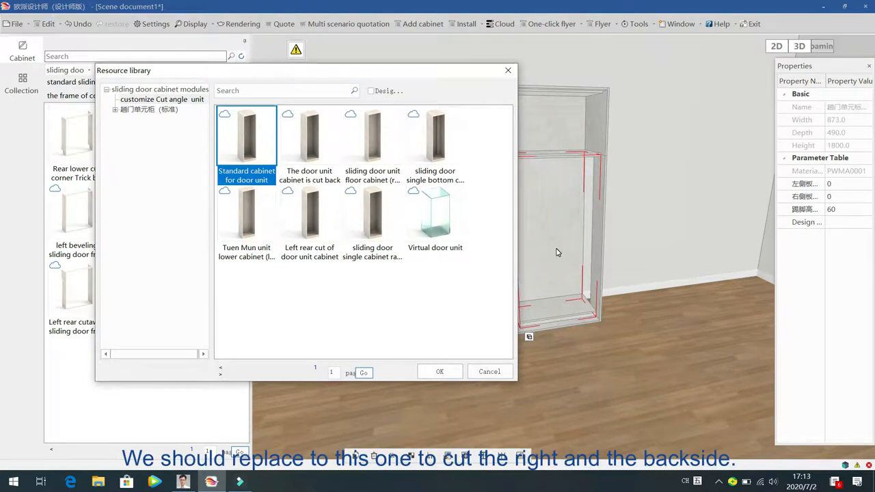
pyautogui.click(442, 139)
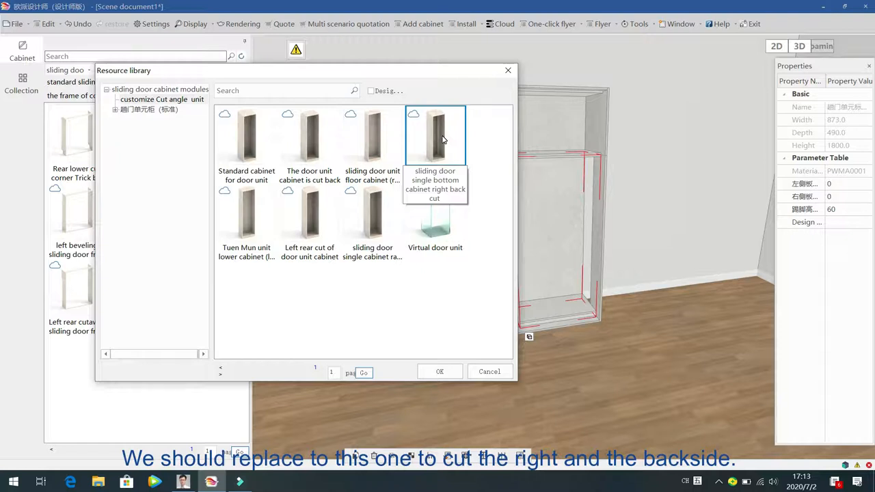
pyautogui.click(441, 371)
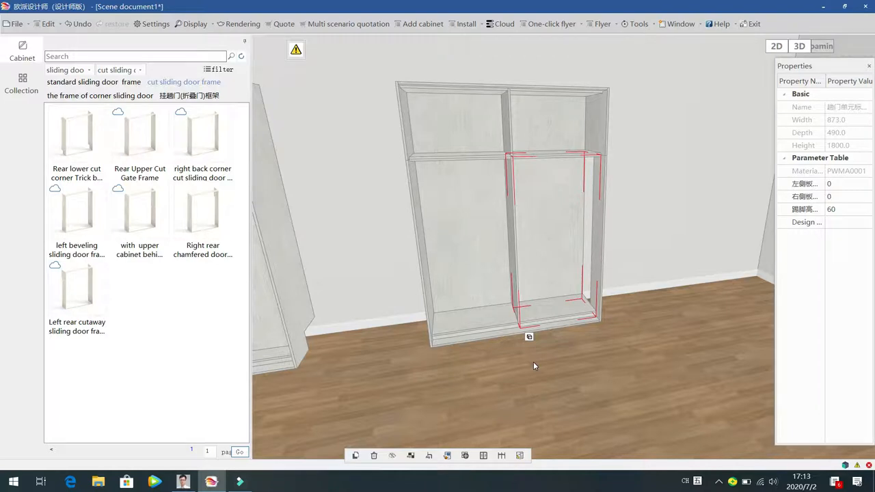
pyautogui.click(549, 364)
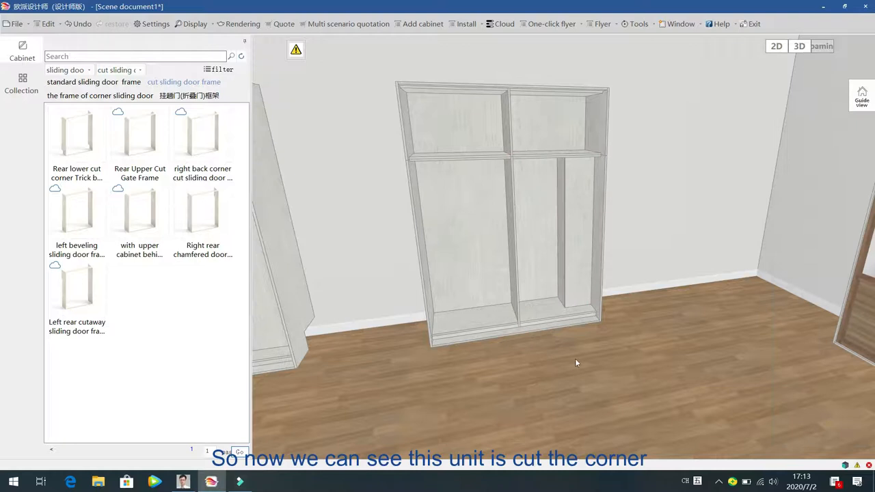
# Check the replaced lower unit's cut corner and the lower-cabinet cut parameters in the frame's properties.
pyautogui.scroll(2, 581, 362)
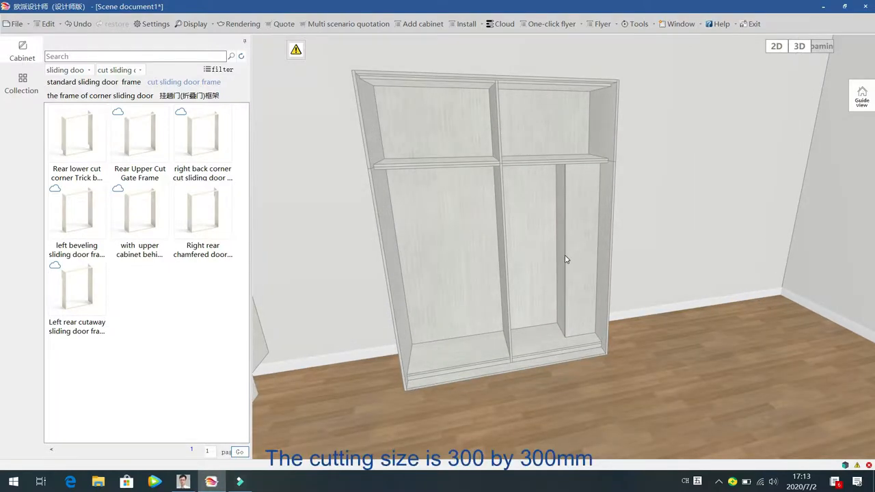
pyautogui.click(521, 253)
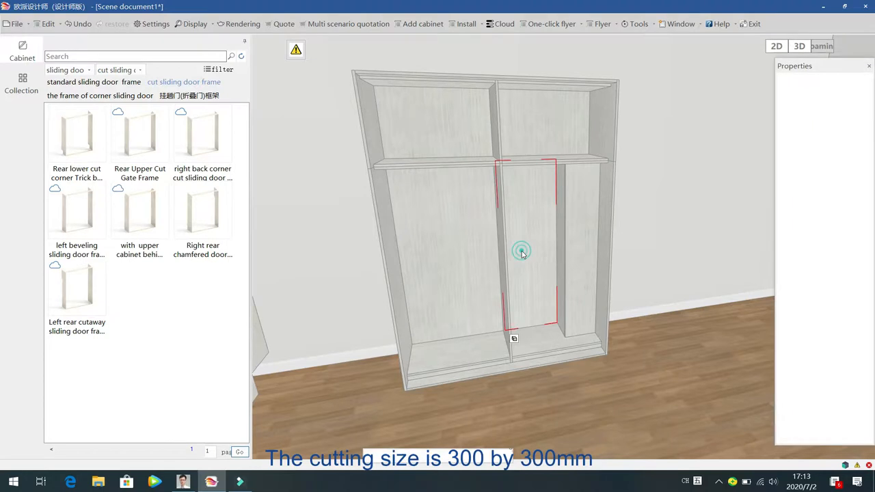
pyautogui.click(613, 121)
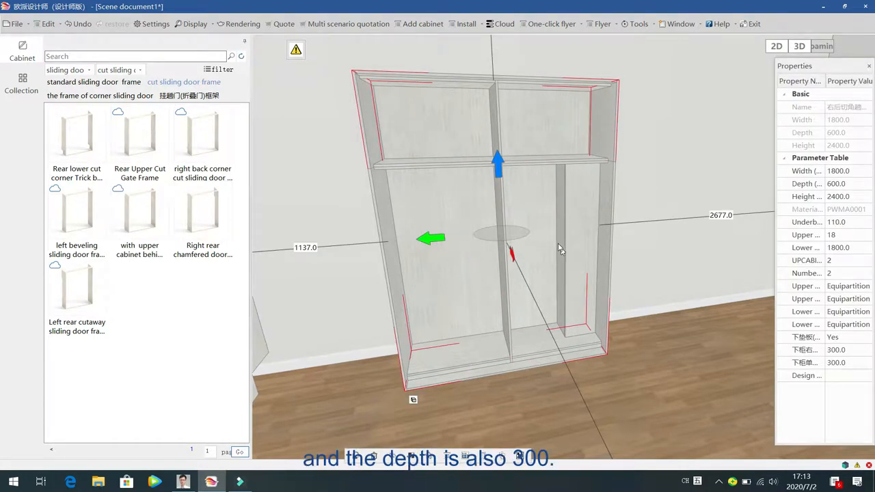
pyautogui.click(708, 318)
pyautogui.scroll(5, 708, 319)
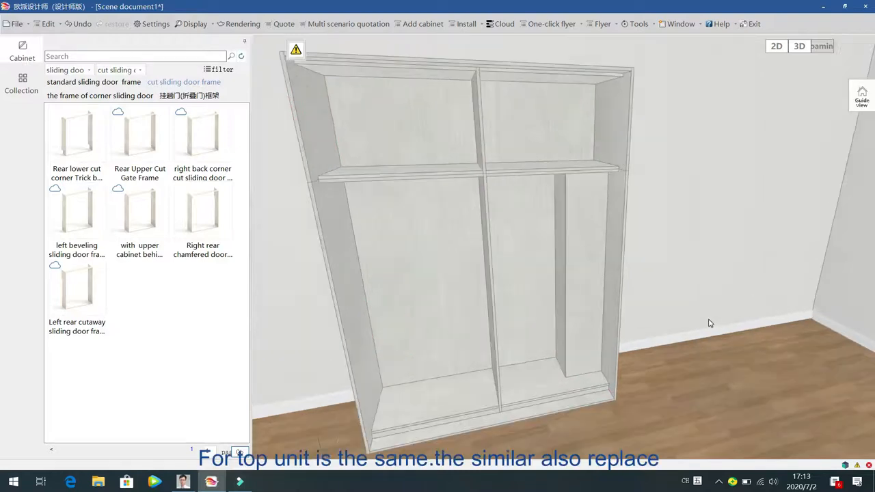
# Replace the upper right unit of the right rear chamfered wardrobe with the "Right rear shallow cabinet" from the user-defined cabinet modules.
pyautogui.scroll(-3, 697, 318)
pyautogui.moveTo(697, 319); pyautogui.dragTo(580, 286, button='middle')
pyautogui.click(443, 150)
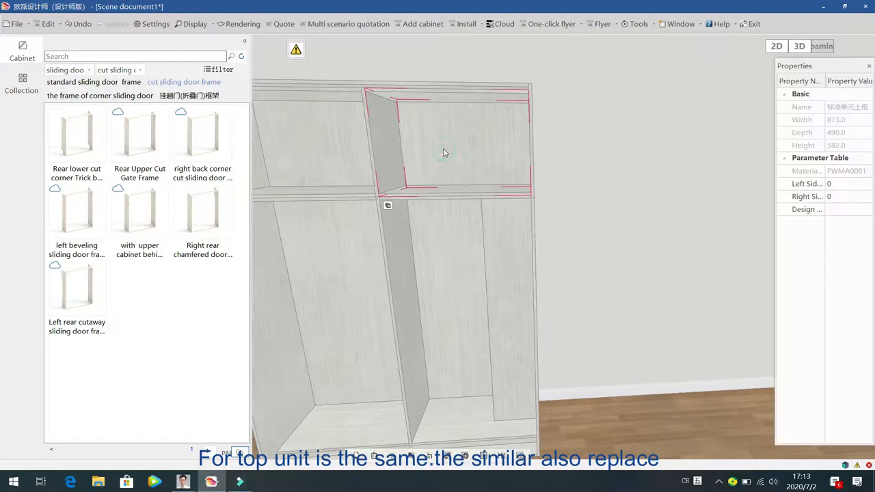
pyautogui.rightClick(443, 149)
pyautogui.click(470, 198)
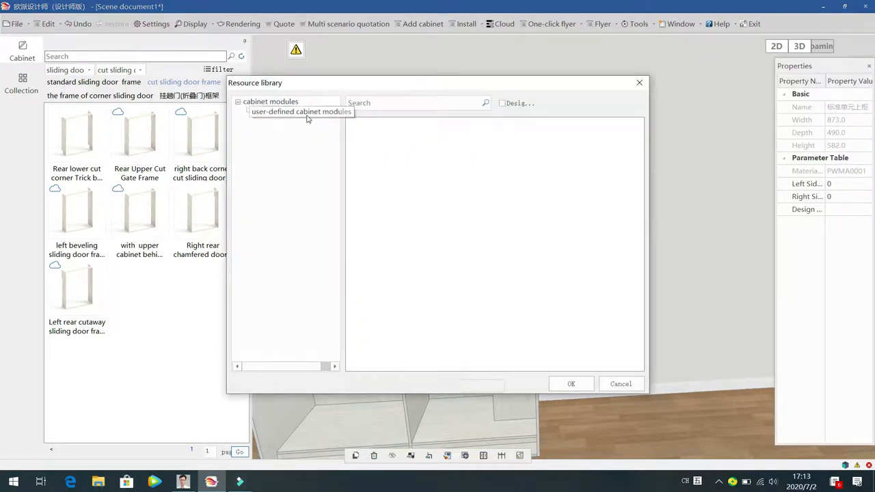
pyautogui.click(294, 111)
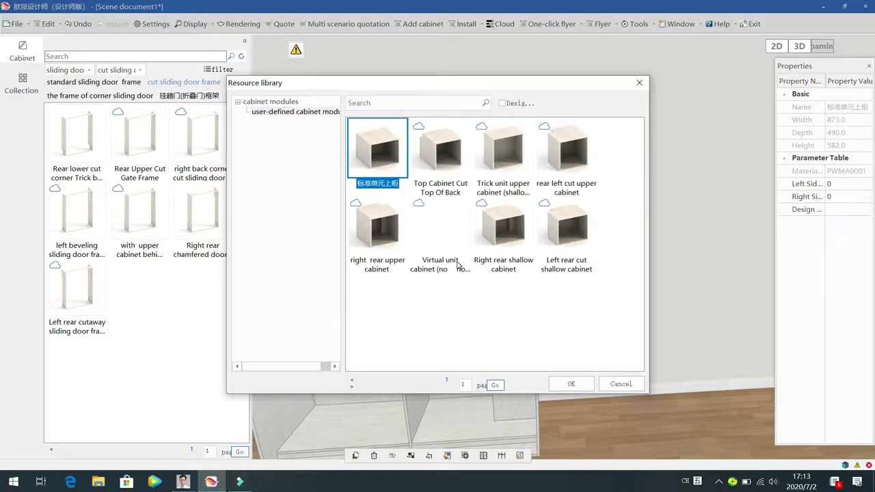
pyautogui.click(514, 226)
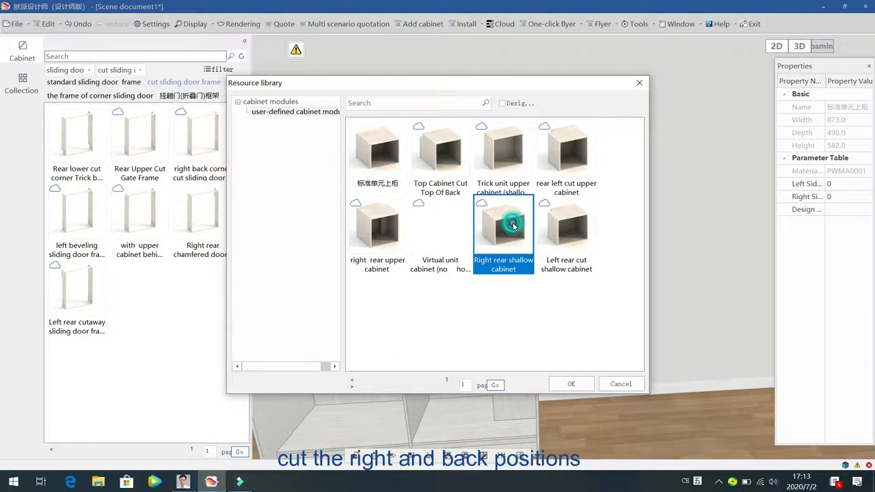
pyautogui.click(577, 385)
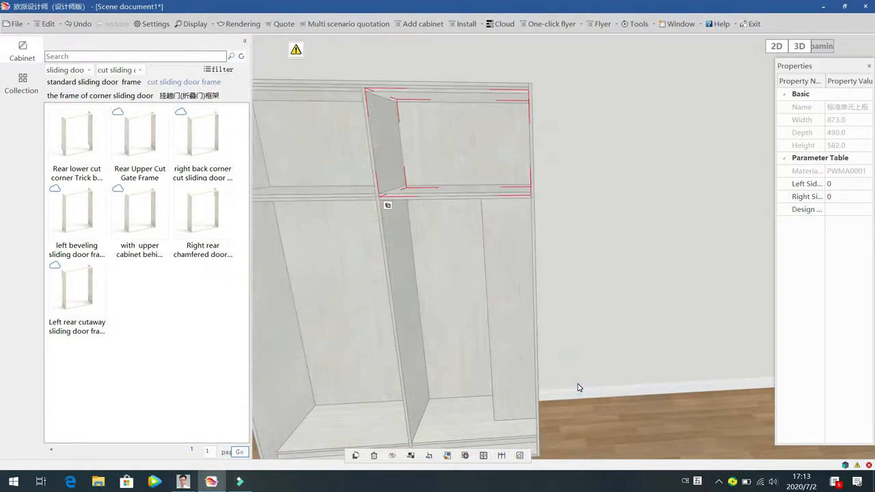
pyautogui.click(578, 387)
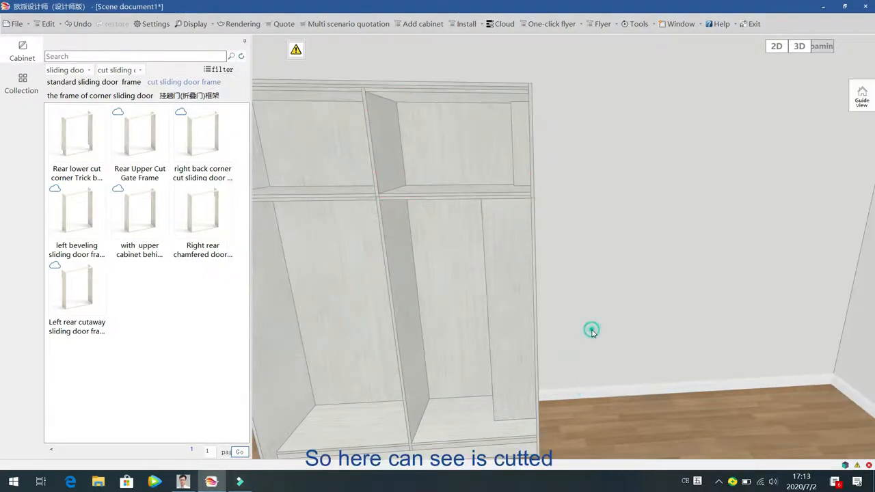
# Set both right rear cut parameters (右后切…) of the upper right shallow cabinet to 300.
pyautogui.scroll(-2, 593, 333)
pyautogui.press('Left')
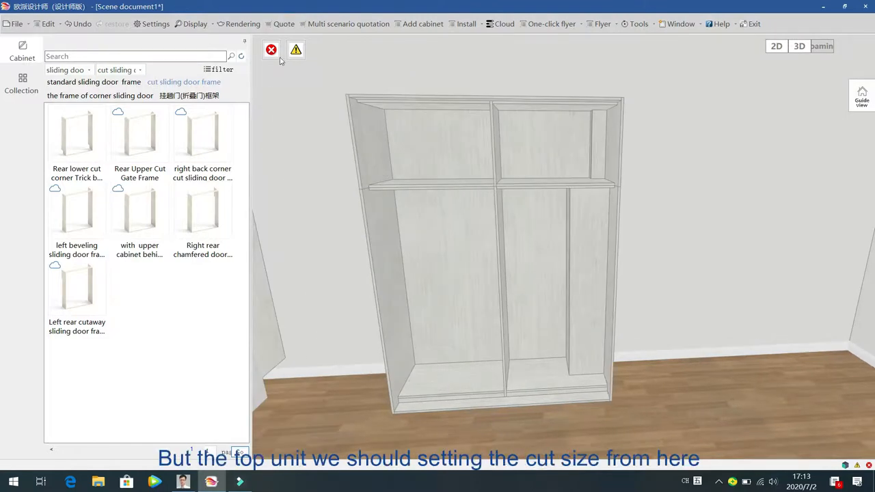
pyautogui.click(552, 150)
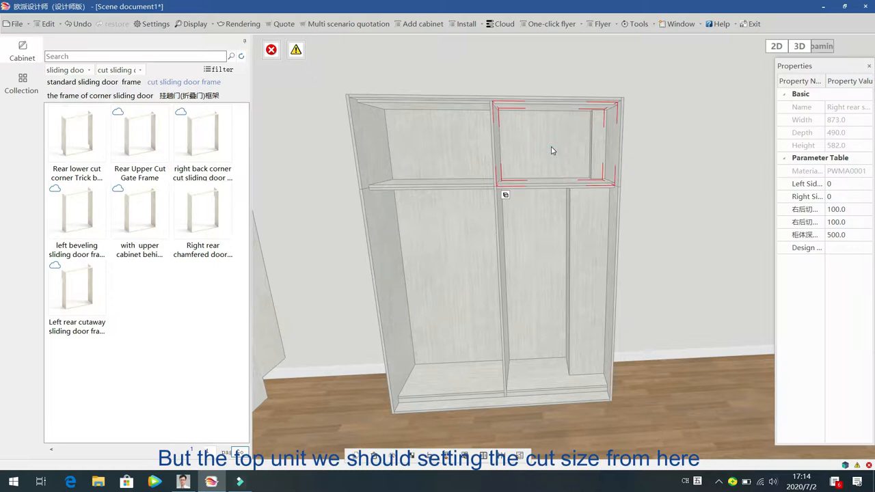
pyautogui.click(860, 211)
pyautogui.write('300')
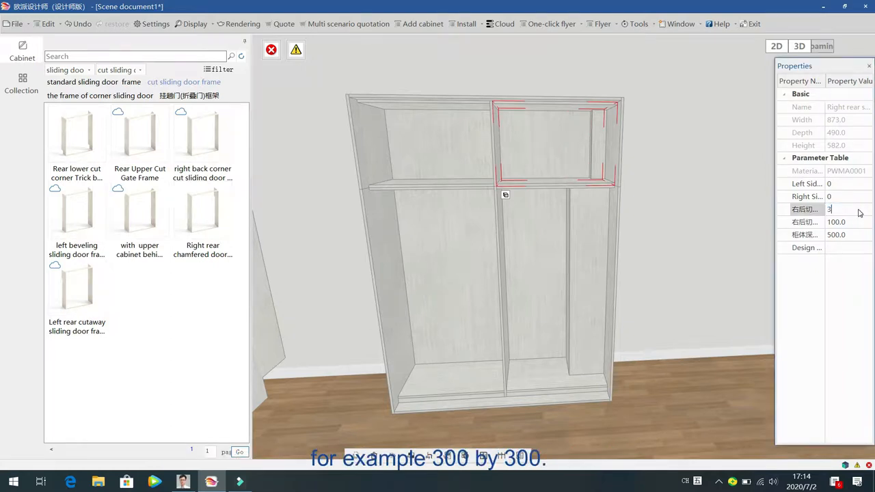
pyautogui.click(854, 225)
pyautogui.write('300')
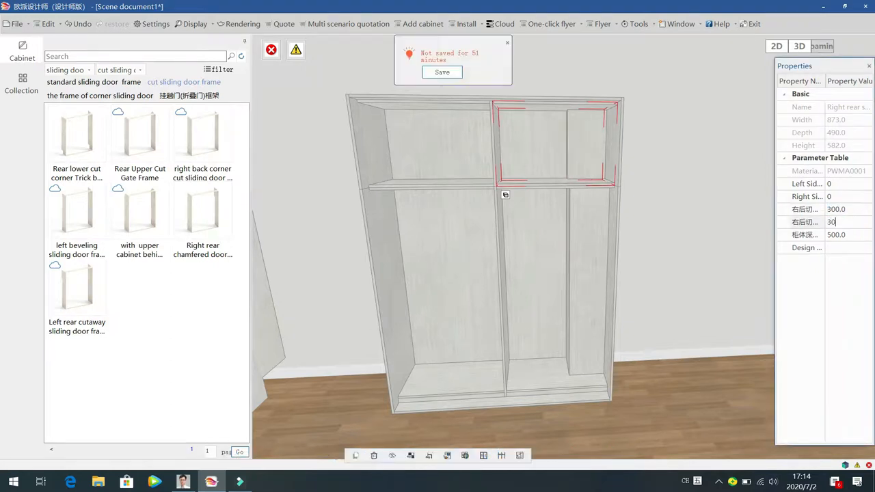
pyautogui.press('Return')
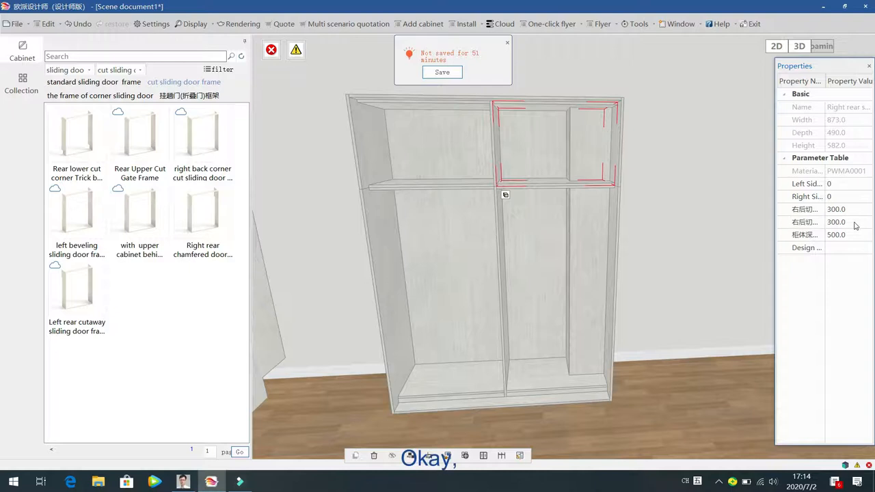
pyautogui.click(701, 263)
# Review the process inspection errors and highlight the unit that the listed parameter error refers to.
pyautogui.click(271, 52)
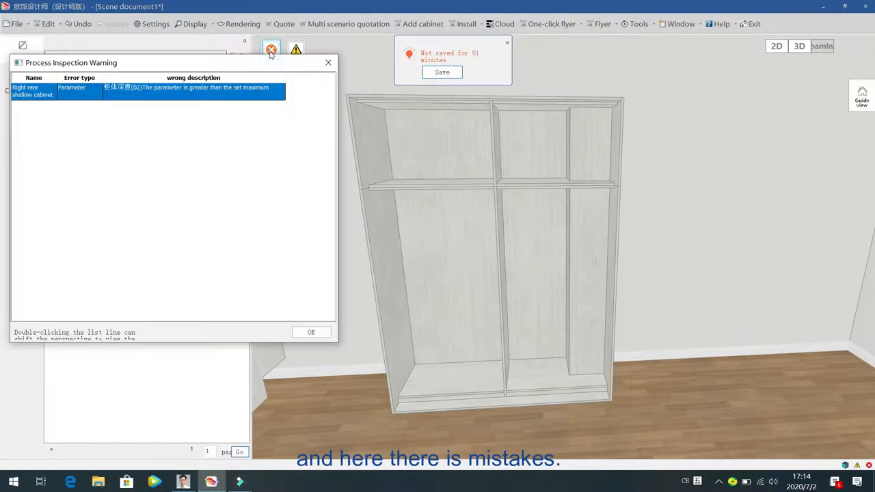
pyautogui.click(213, 88)
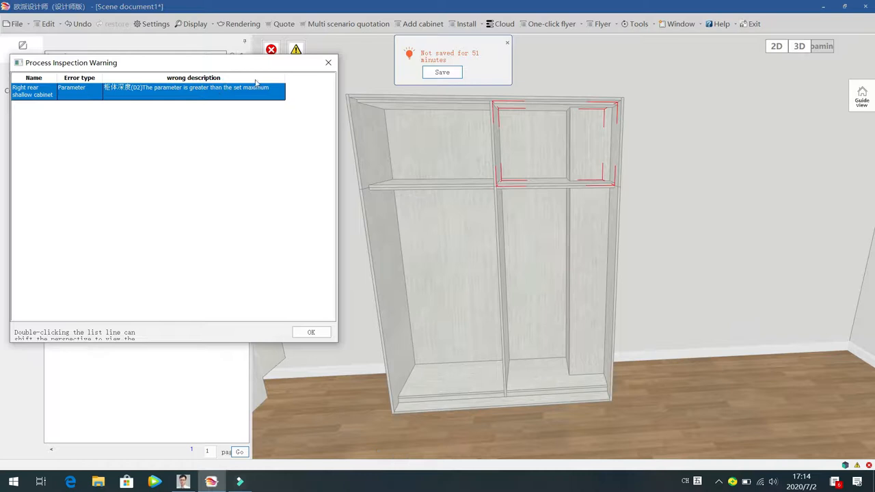
pyautogui.click(328, 62)
# Compare with the depth of the neighbouring upper unit and set the upper right shallow cabinet's depth (柜体深) to 490.
pyautogui.moveTo(747, 251); pyautogui.dragTo(530, 452)
pyautogui.scroll(5, 594, 277)
pyautogui.click(481, 299)
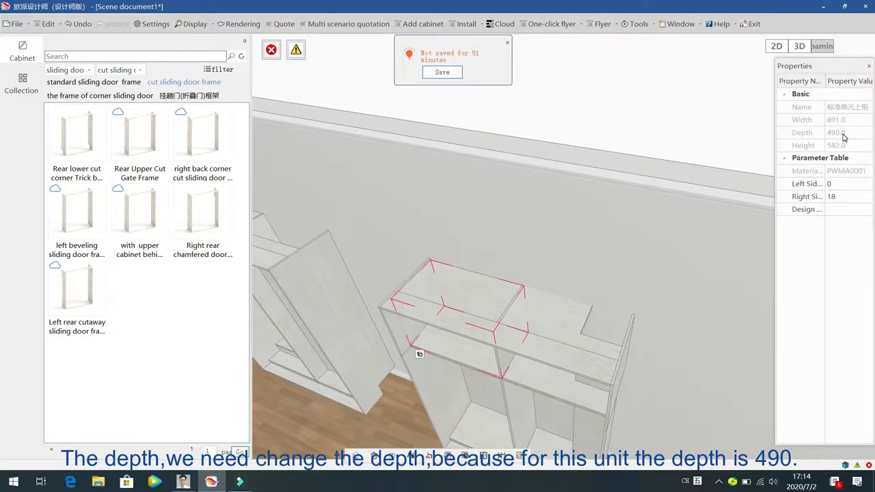
pyautogui.click(540, 378)
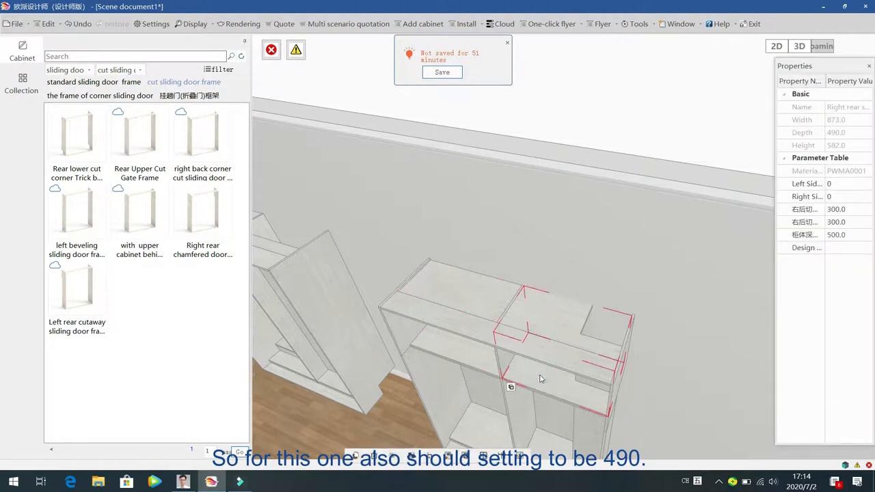
pyautogui.click(856, 235)
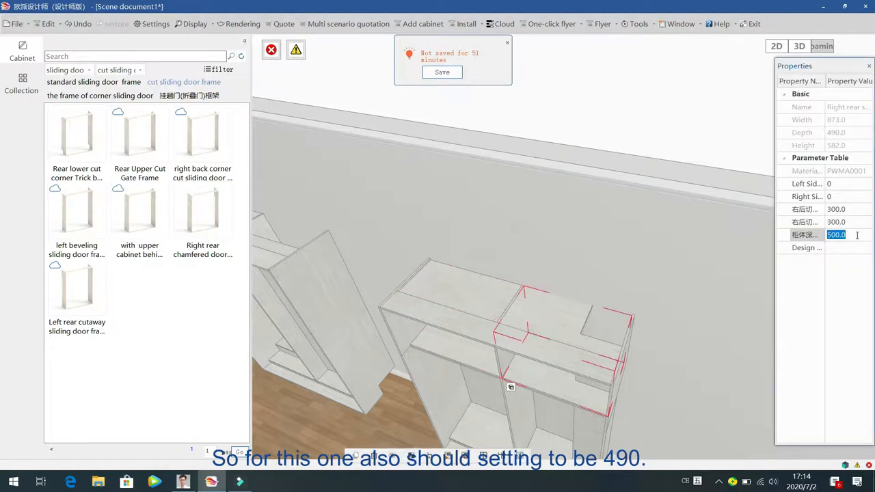
pyautogui.write('490')
pyautogui.press('Return')
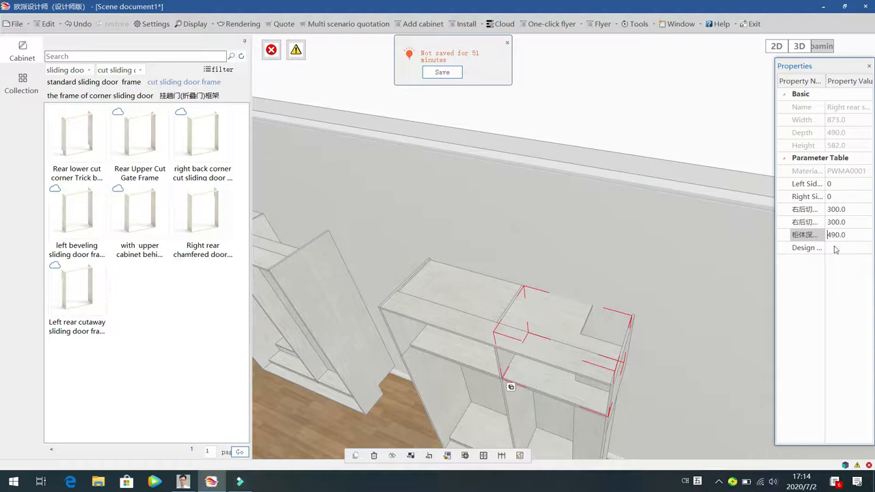
pyautogui.click(617, 266)
# Set the back extension (EXTEND_BACK) of the wardrobe's upper right side panel to -300.
pyautogui.moveTo(677, 276); pyautogui.dragTo(594, 252)
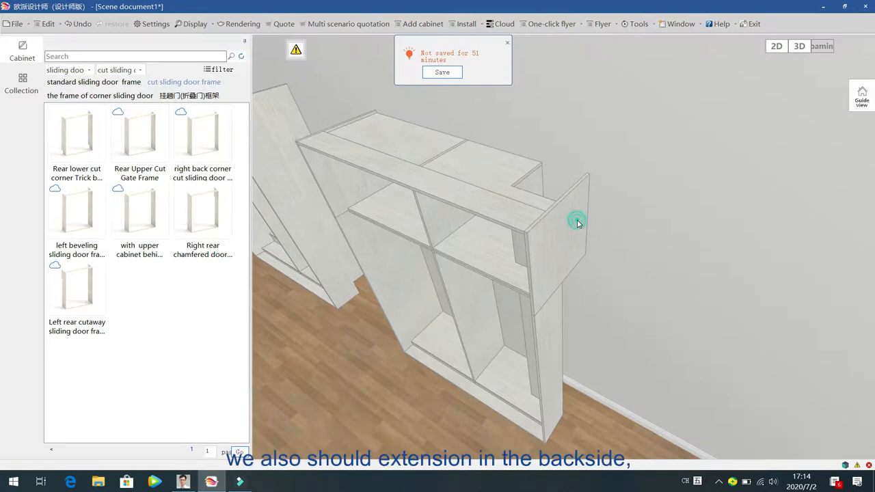
pyautogui.click(577, 223)
pyautogui.moveTo(775, 196); pyautogui.dragTo(689, 196)
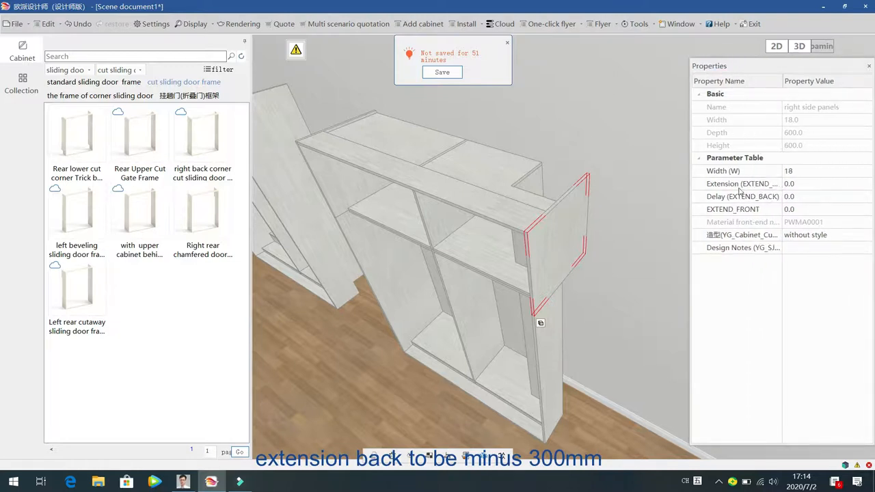
pyautogui.click(809, 197)
pyautogui.write('-300')
pyautogui.press('Return')
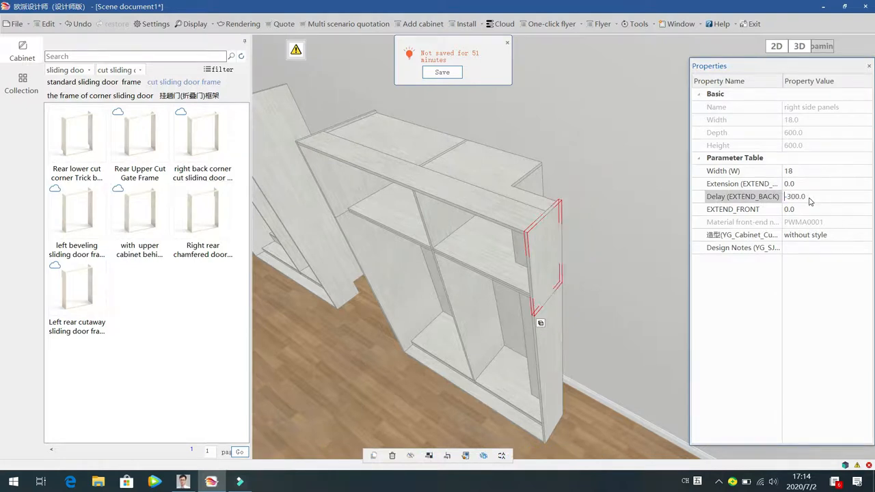
pyautogui.click(636, 255)
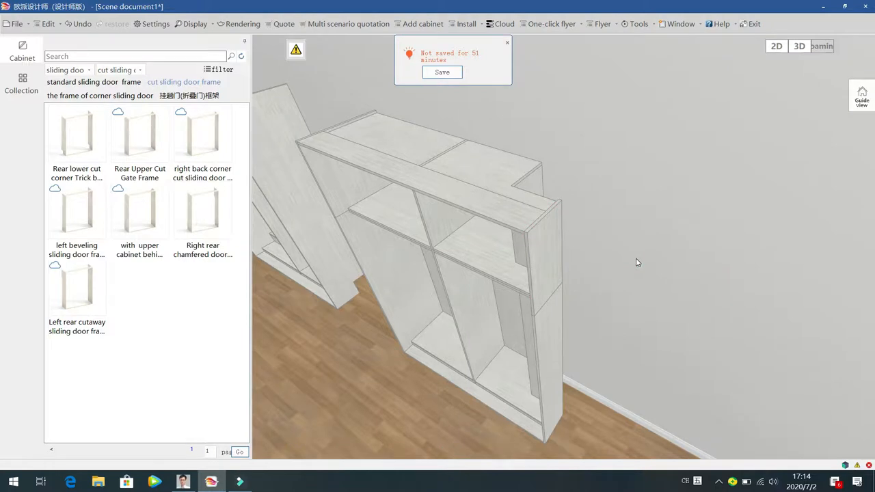
# Inspect the chamfered wardrobe beside the cut-corner one and select the "Rear Upper Cut Gate Frame" in the cut sliding door frame library.
pyautogui.scroll(5, 644, 253)
pyautogui.moveTo(621, 250); pyautogui.dragTo(532, 260, button='middle')
pyautogui.scroll(-5, 534, 264)
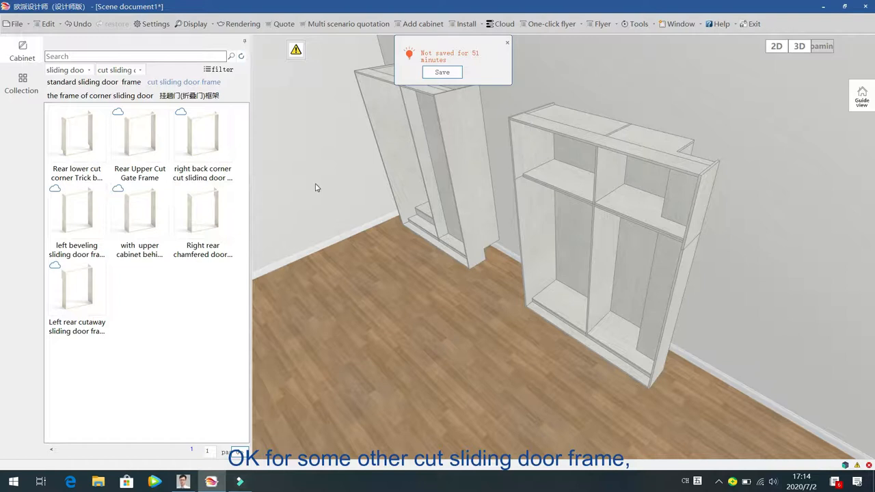
pyautogui.click(138, 130)
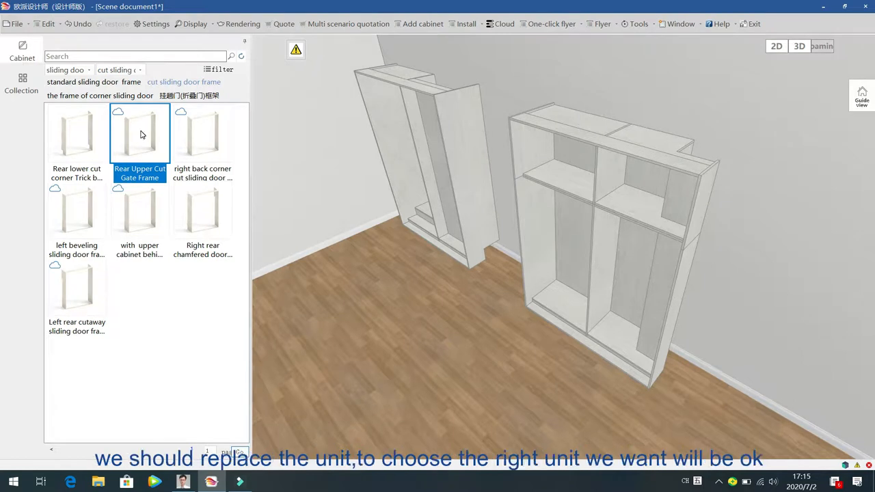
pyautogui.click(627, 237)
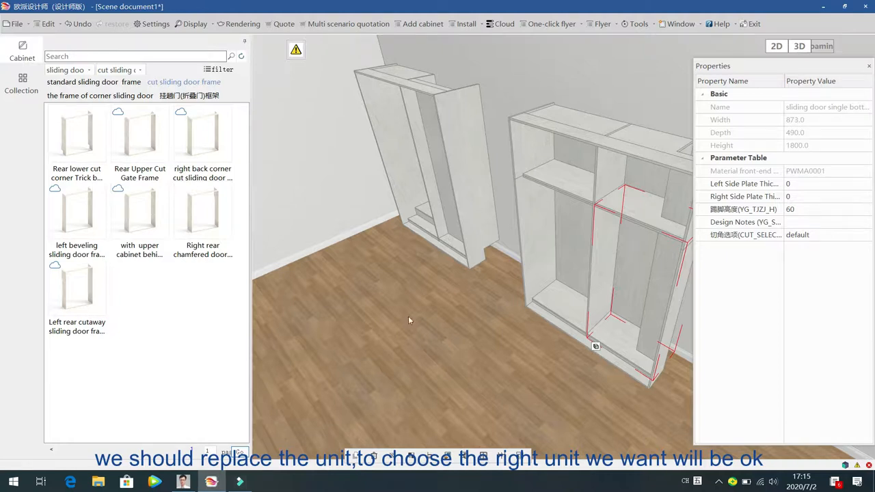
pyautogui.click(392, 324)
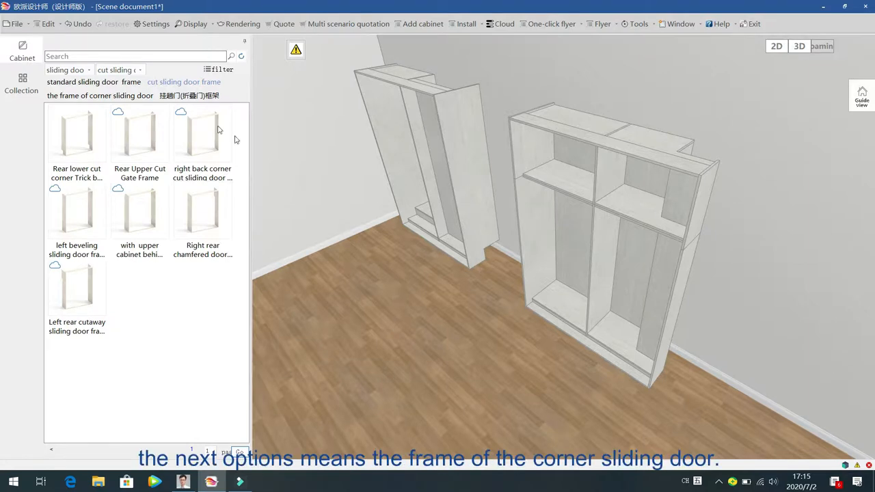
# List the corner sliding door frames and clear the cut-corner wardrobe, the chamfered wardrobe and the empty standard sliding door frame from the room.
pyautogui.click(143, 98)
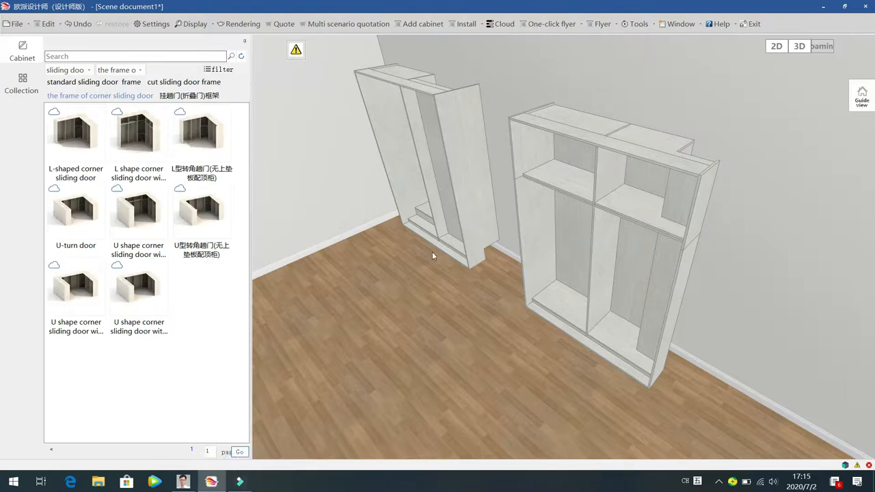
pyautogui.click(617, 93)
pyautogui.moveTo(366, 252); pyautogui.dragTo(348, 270)
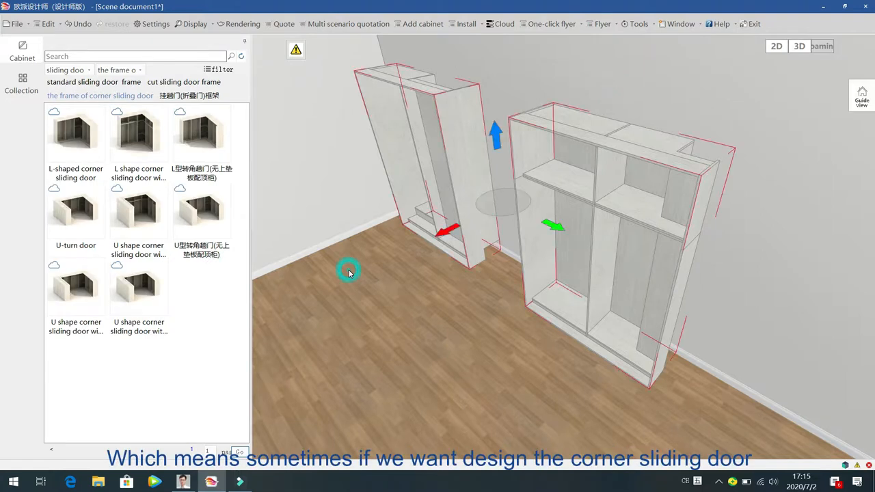
pyautogui.press('Delete')
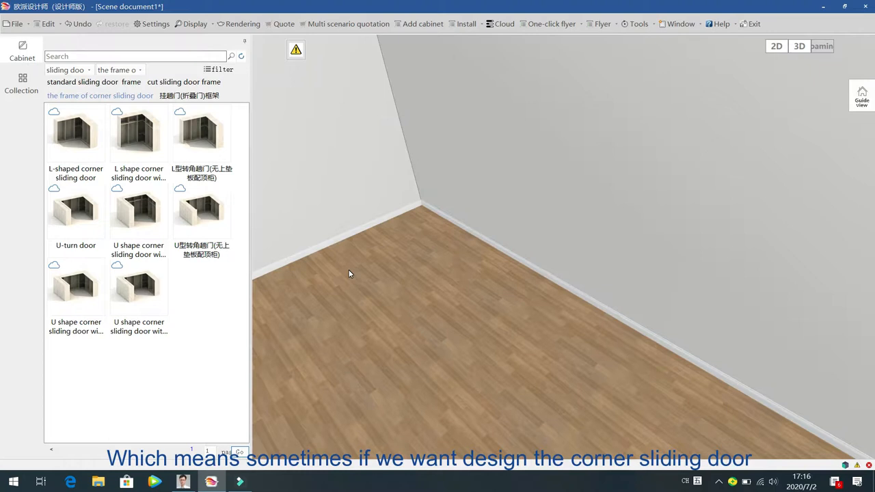
pyautogui.moveTo(350, 273); pyautogui.dragTo(325, 280)
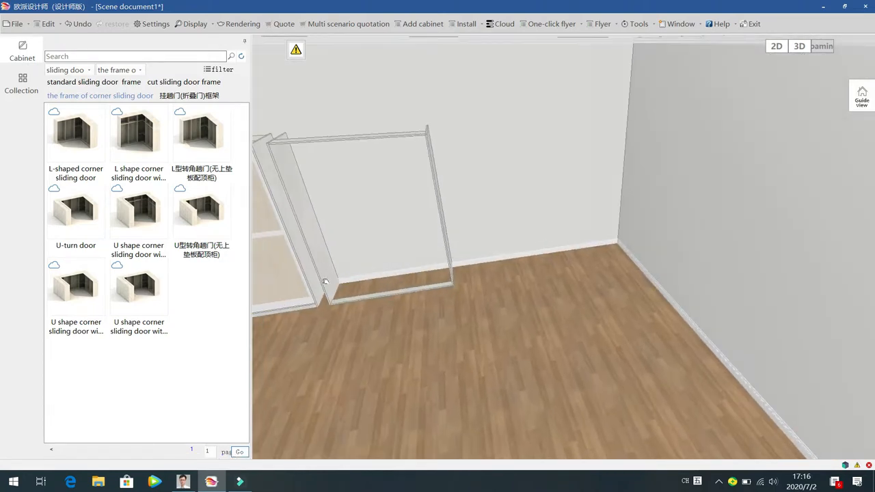
pyautogui.click(378, 251)
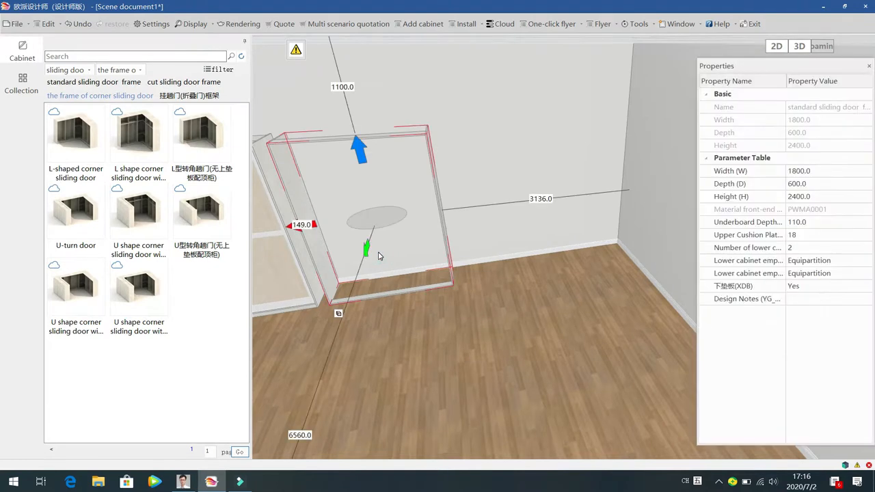
pyautogui.press('Delete')
# Place the "L-shaped corner sliding door" wardrobe in the corner of the room.
pyautogui.moveTo(438, 336); pyautogui.dragTo(527, 346)
pyautogui.moveTo(75, 136); pyautogui.dragTo(492, 259)
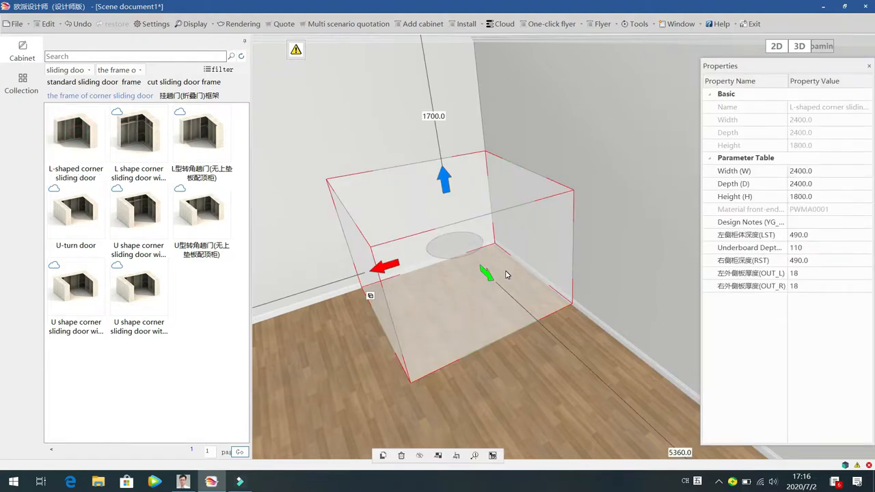
pyautogui.click(469, 244)
pyautogui.moveTo(448, 238); pyautogui.dragTo(475, 243)
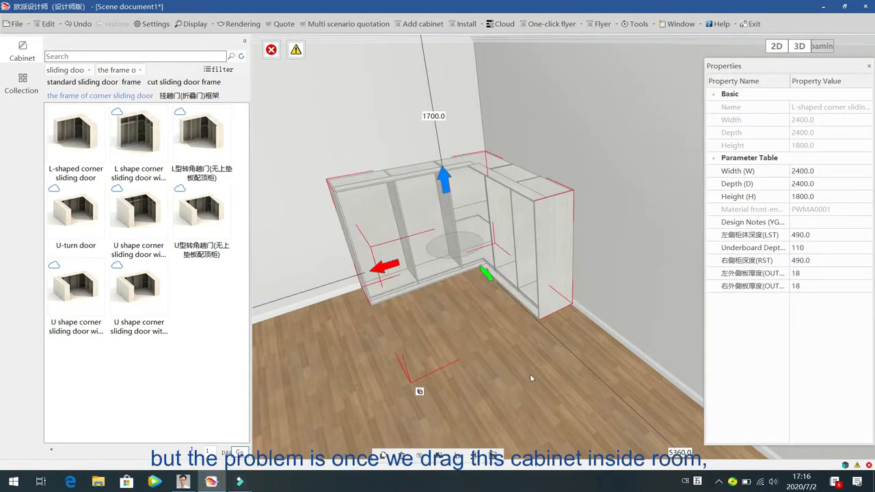
pyautogui.click(530, 375)
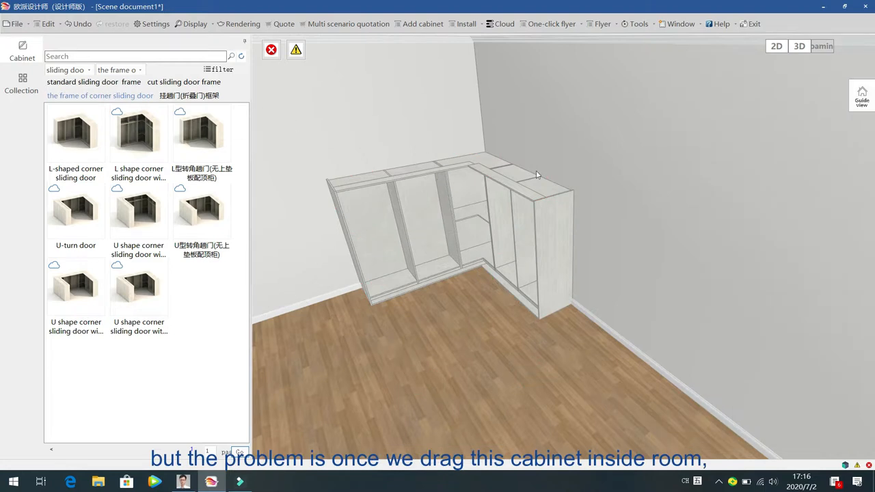
# Review the process inspection errors and highlight the corner wardrobe that the listed expression error refers to.
pyautogui.moveTo(660, 217); pyautogui.dragTo(643, 213, button='middle')
pyautogui.click(270, 50)
pyautogui.doubleClick(133, 96)
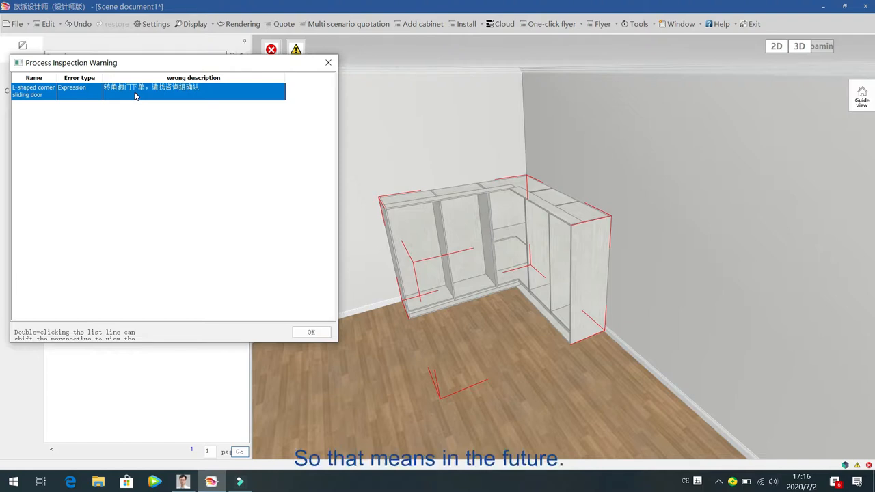
pyautogui.click(328, 62)
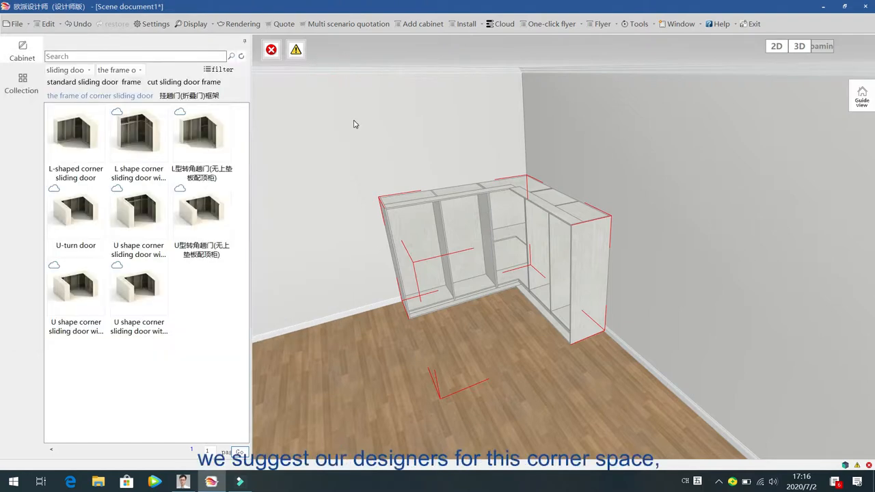
# Capture the corner wardrobe in a screenshot and circle its inner corner unit and the cabinets on both sides in red.
pyautogui.scroll(5, 365, 142)
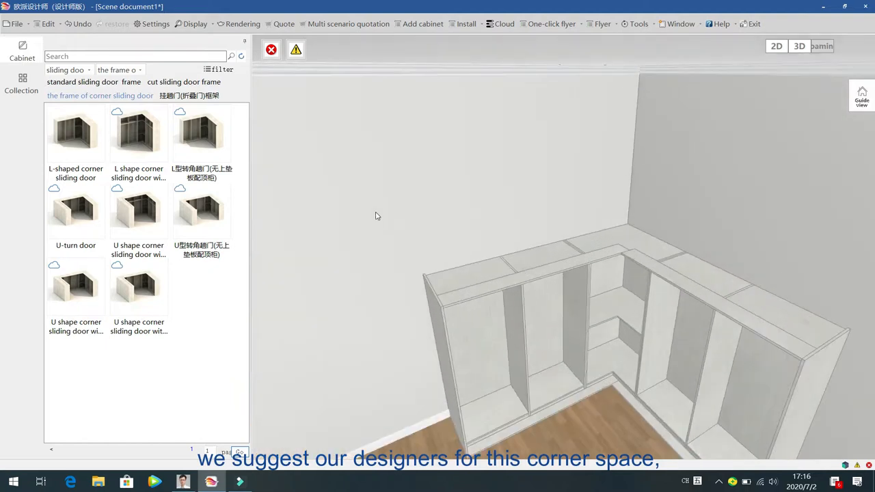
pyautogui.scroll(-5, 369, 215)
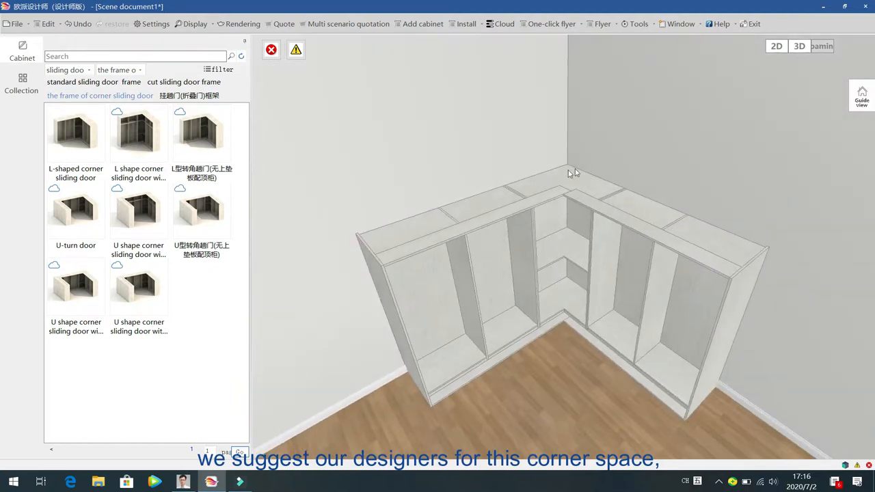
pyautogui.hotkey('ctrl', 'alt', 'a')
pyautogui.moveTo(324, 48); pyautogui.dragTo(803, 432)
pyautogui.click(626, 443)
pyautogui.moveTo(566, 198)
pyautogui.mouseDown()
pyautogui.moveTo(546, 250)
pyautogui.moveTo(580, 222)
pyautogui.moveTo(557, 152)
pyautogui.mouseUp()
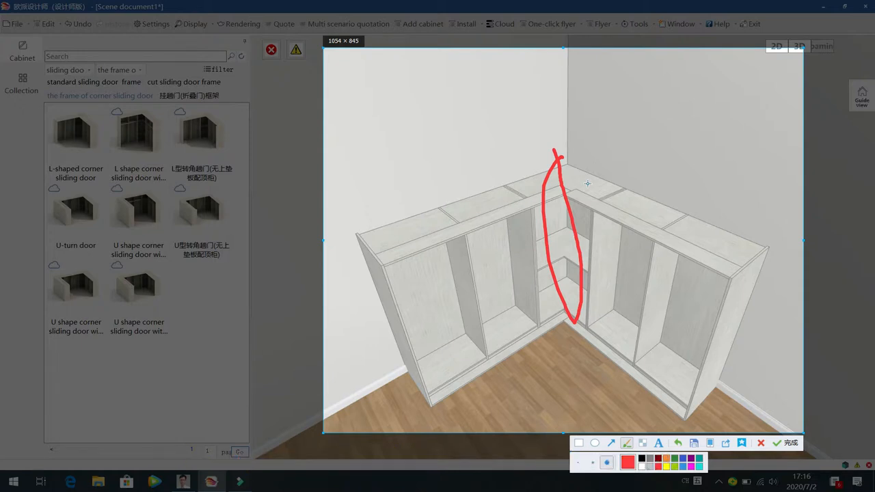
pyautogui.moveTo(516, 202)
pyautogui.mouseDown()
pyautogui.moveTo(362, 315)
pyautogui.moveTo(493, 239)
pyautogui.moveTo(474, 200)
pyautogui.mouseUp()
pyautogui.moveTo(685, 193)
pyautogui.mouseDown()
pyautogui.moveTo(615, 335)
pyautogui.moveTo(728, 318)
pyautogui.moveTo(679, 189)
pyautogui.mouseUp()
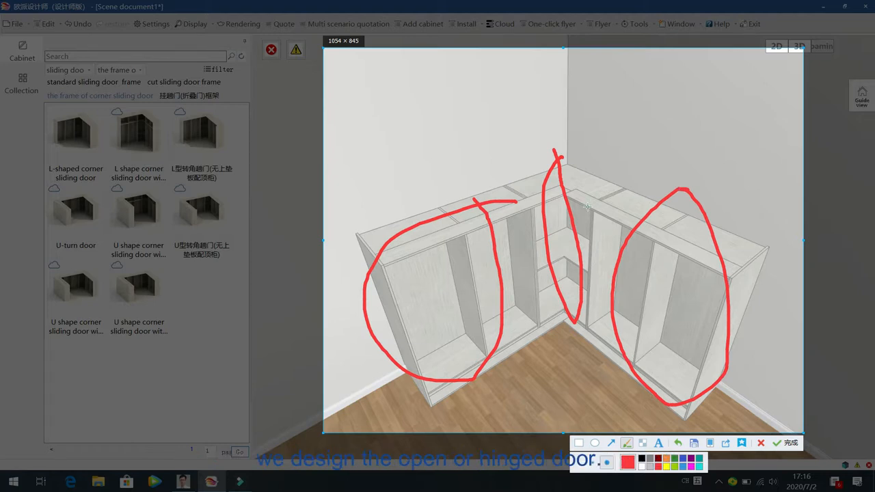
pyautogui.press('Escape')
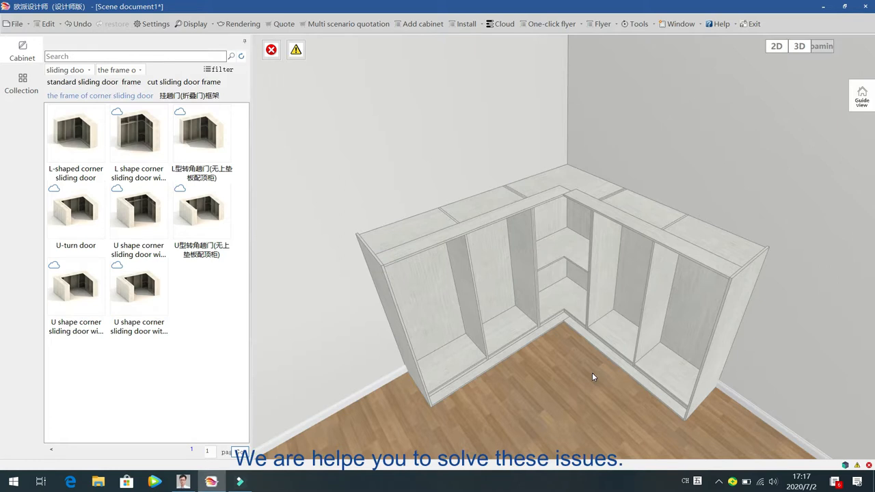
# Display the hanging and folding door frames (挂趟门(折叠门)框架) in the library and bring the empty wall beside the corner wardrobe into view.
pyautogui.moveTo(573, 369); pyautogui.dragTo(662, 334, button='middle')
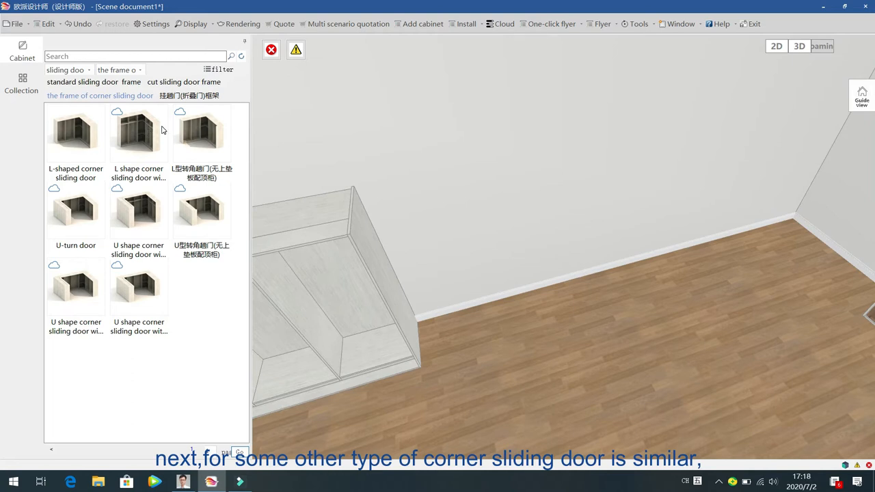
pyautogui.moveTo(531, 253); pyautogui.dragTo(450, 246, button='middle')
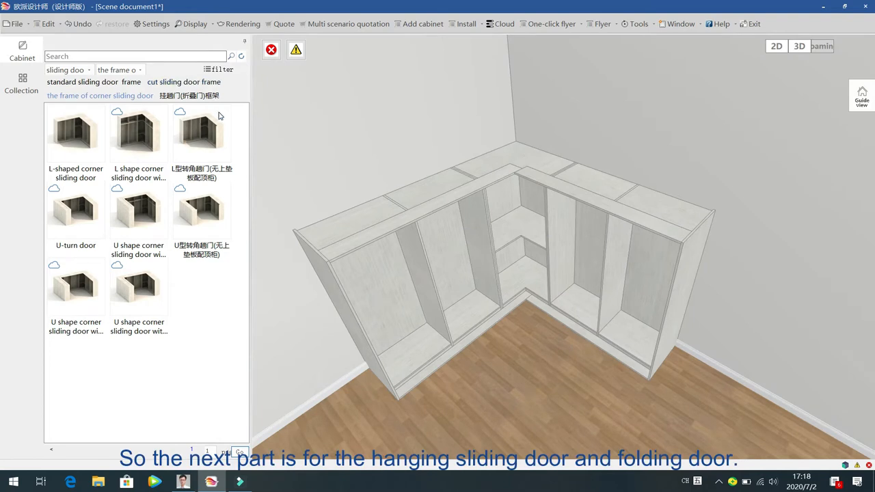
pyautogui.click(212, 99)
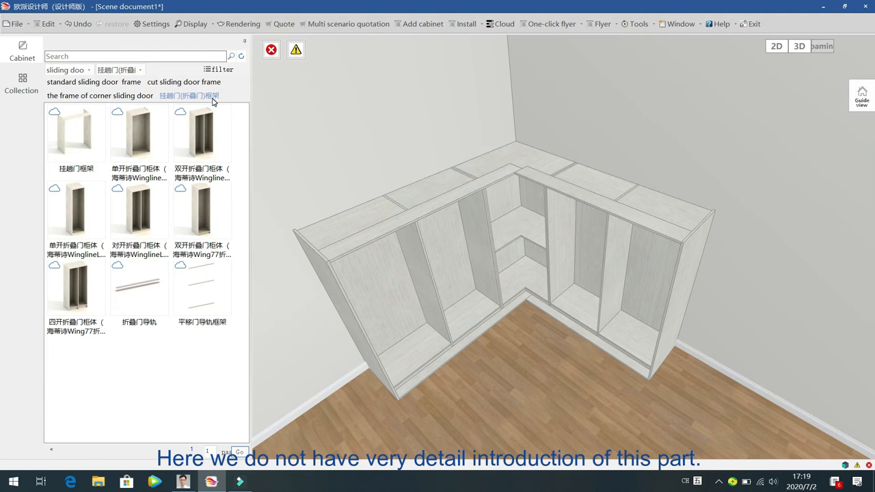
pyautogui.click(379, 139)
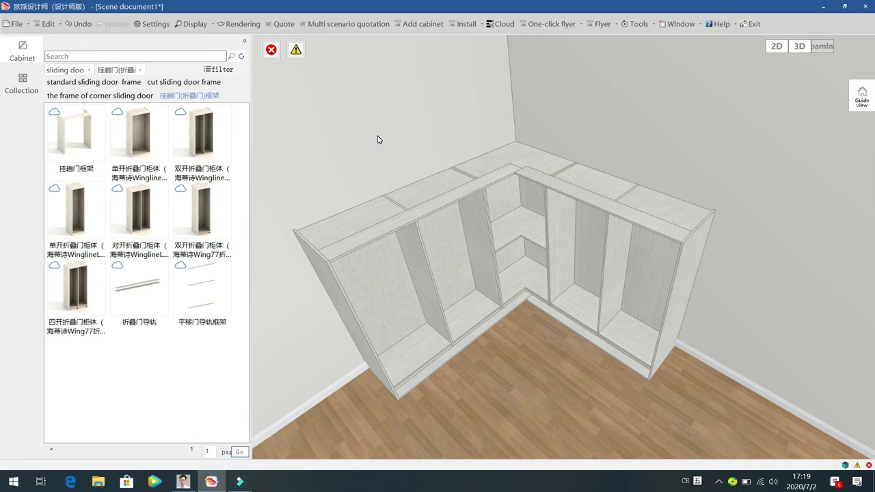
pyautogui.moveTo(390, 129); pyautogui.dragTo(496, 125)
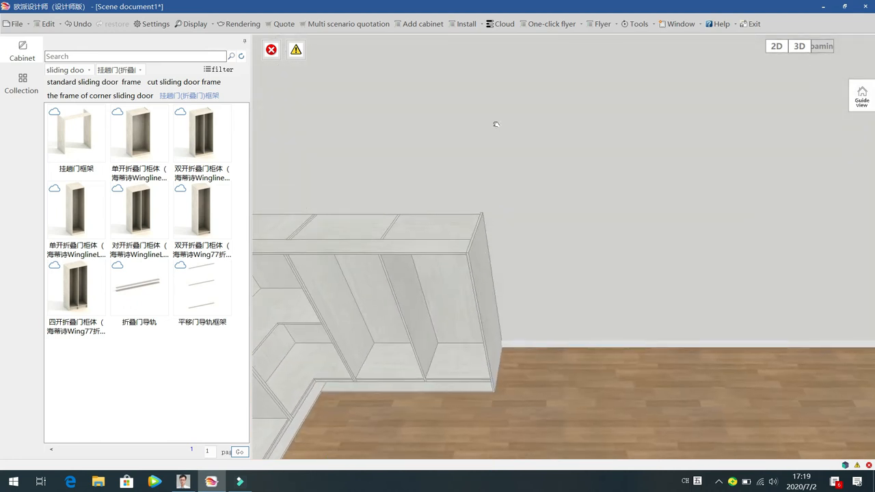